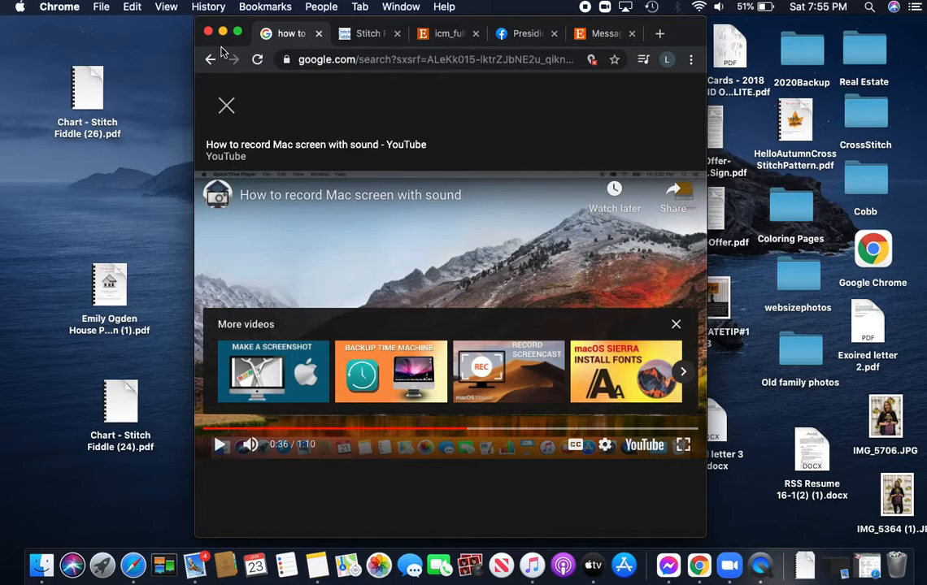
Close the screen-recording video tab, enlarge the browser window and save the open house chart.
click(318, 34)
click(237, 31)
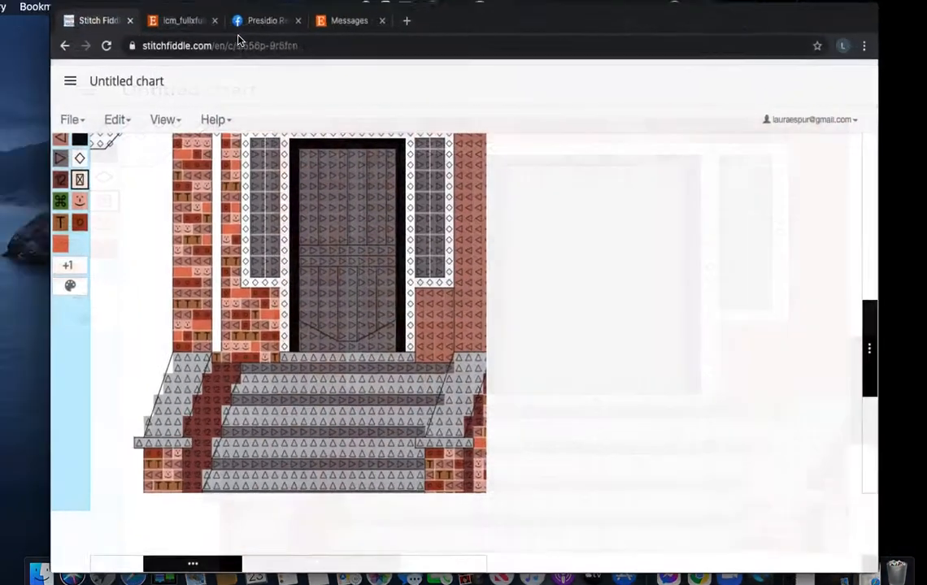
click(22, 87)
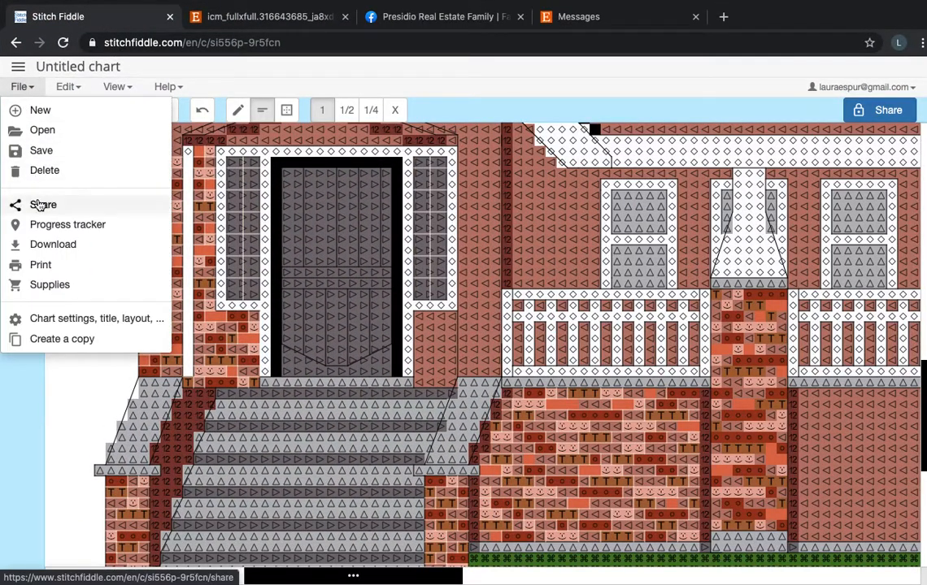
click(49, 152)
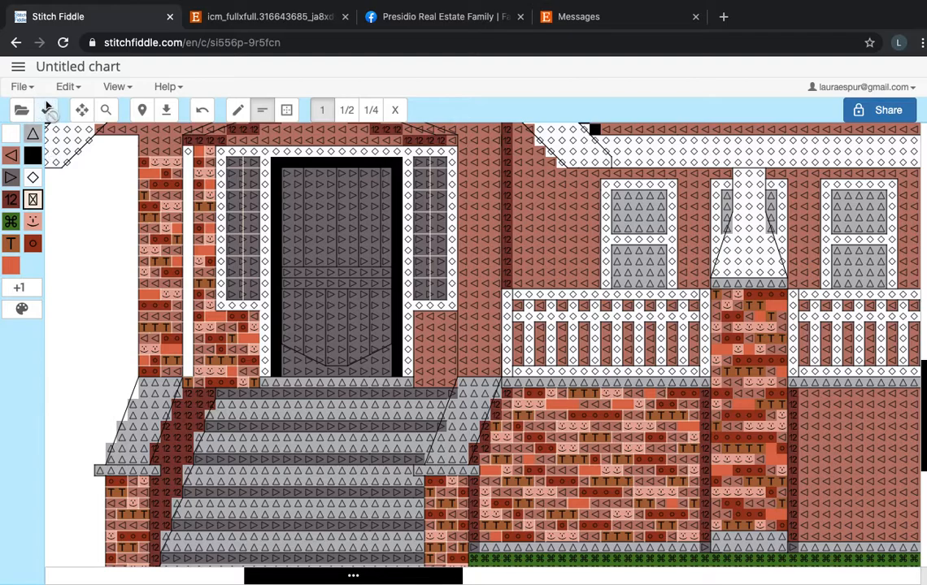
Go to the stitchfiddle.com home page and show all of the account's charts.
click(210, 44)
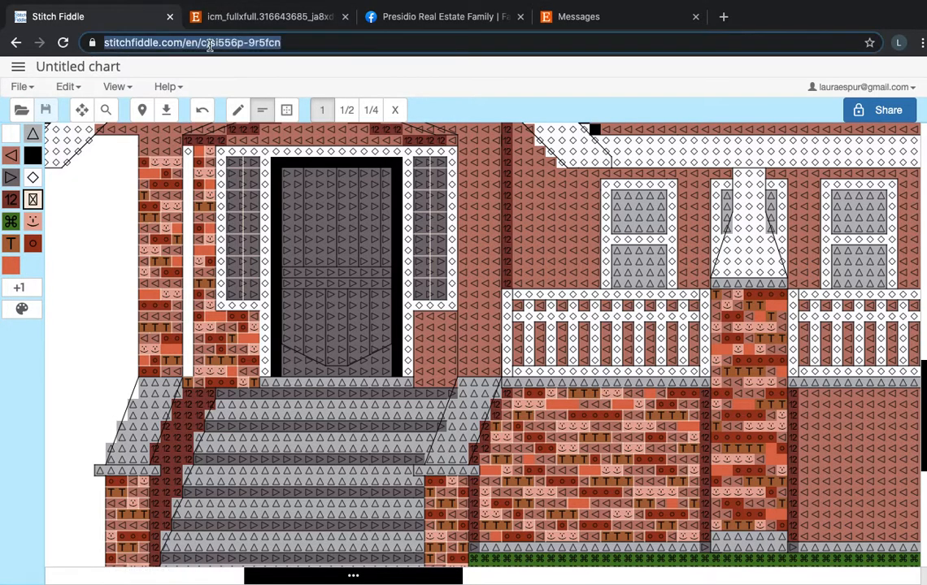
key(BackSpace)
text(st)
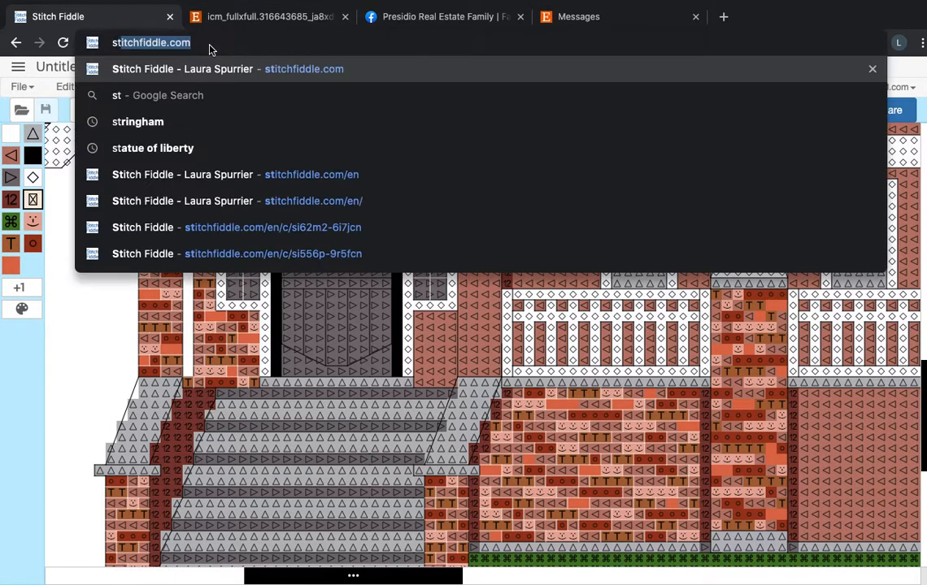
key(Return)
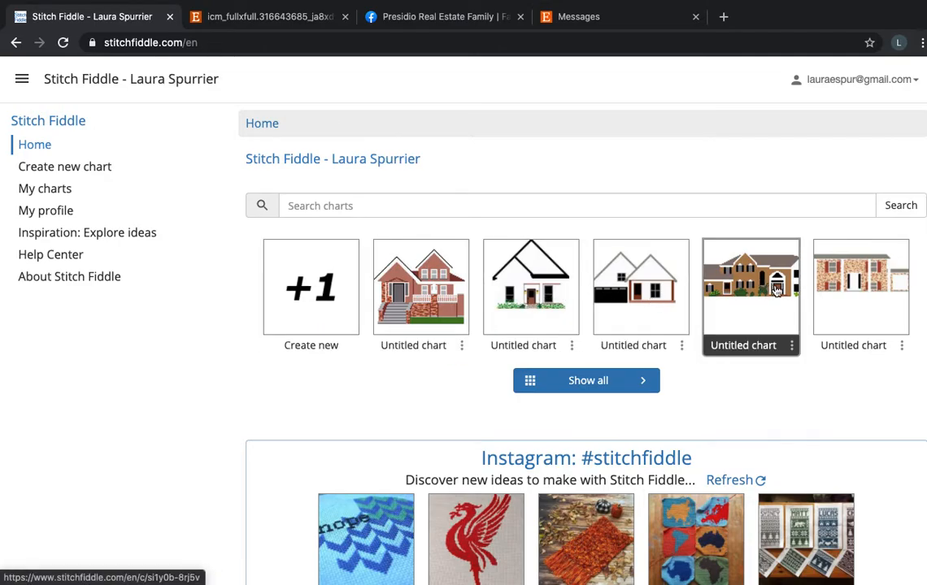
click(651, 388)
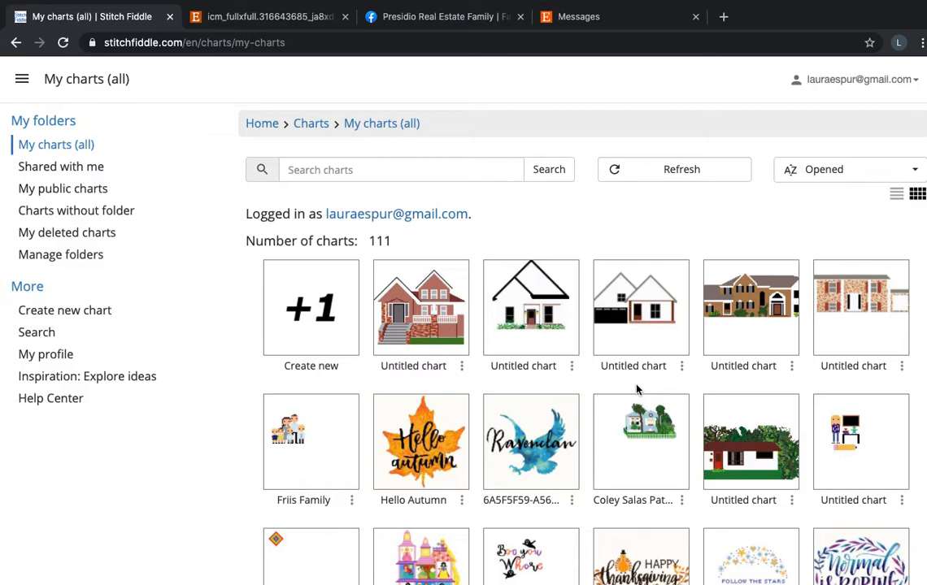
Look through the saved charts and open the untitled chart of the red brick house with the front stairs.
scroll(636, 390, down, 5)
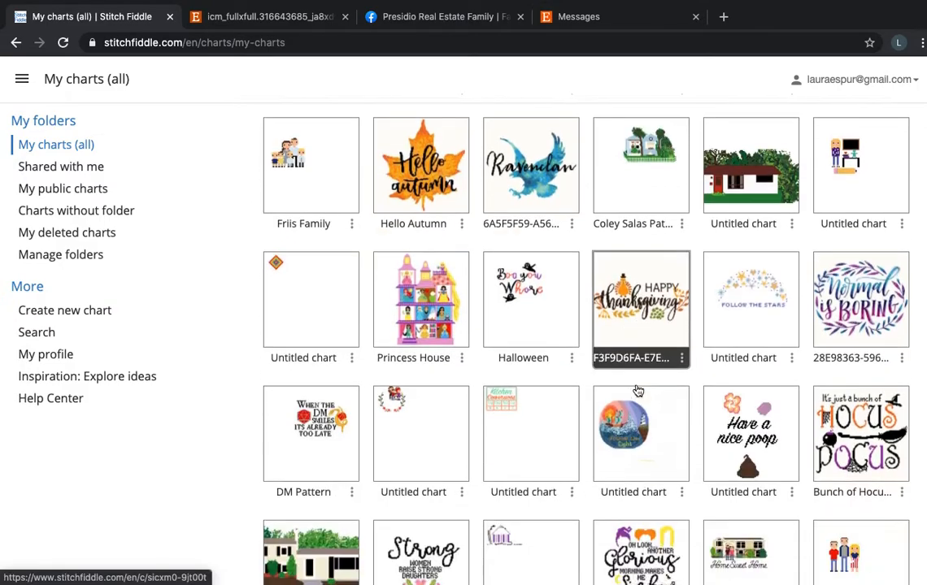
scroll(637, 389, down, 5)
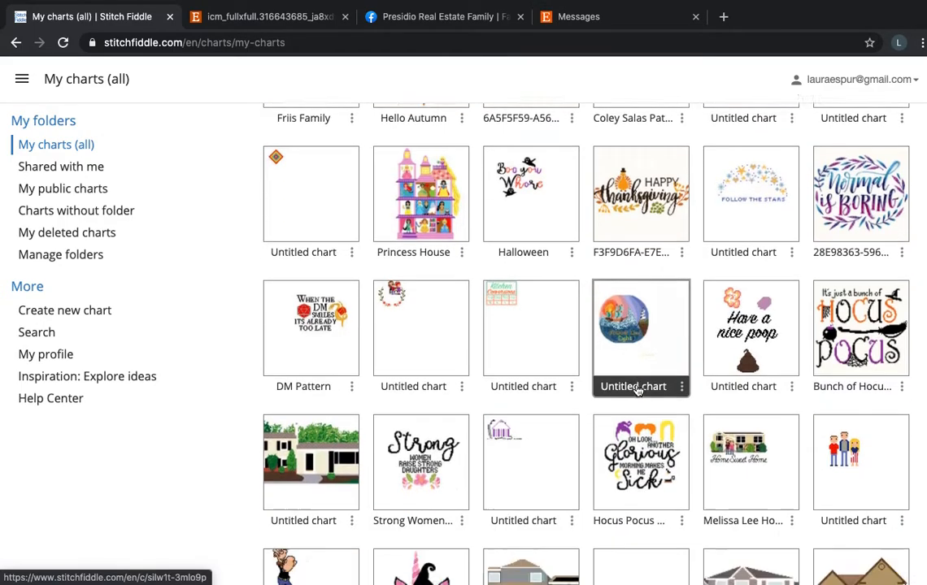
scroll(637, 389, down, 5)
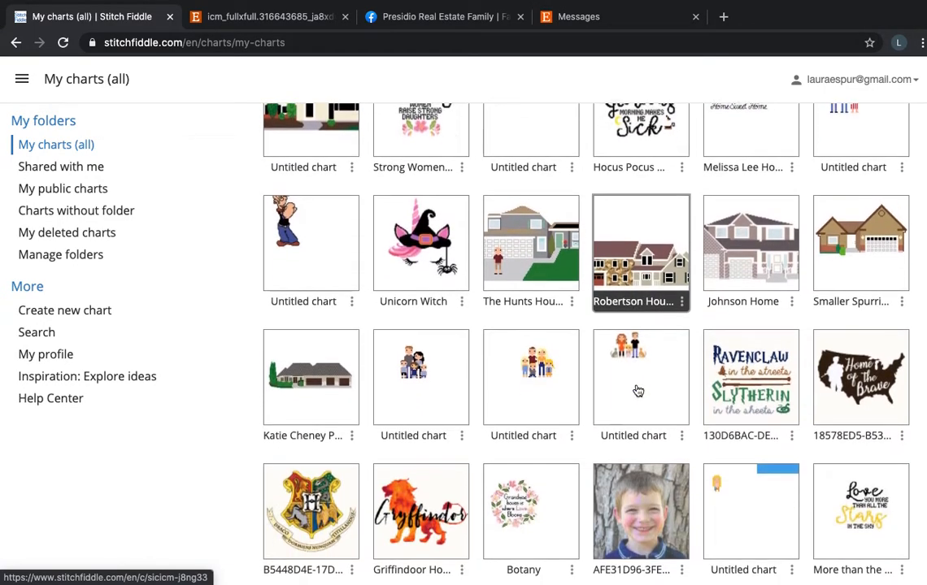
scroll(638, 391, down, 10)
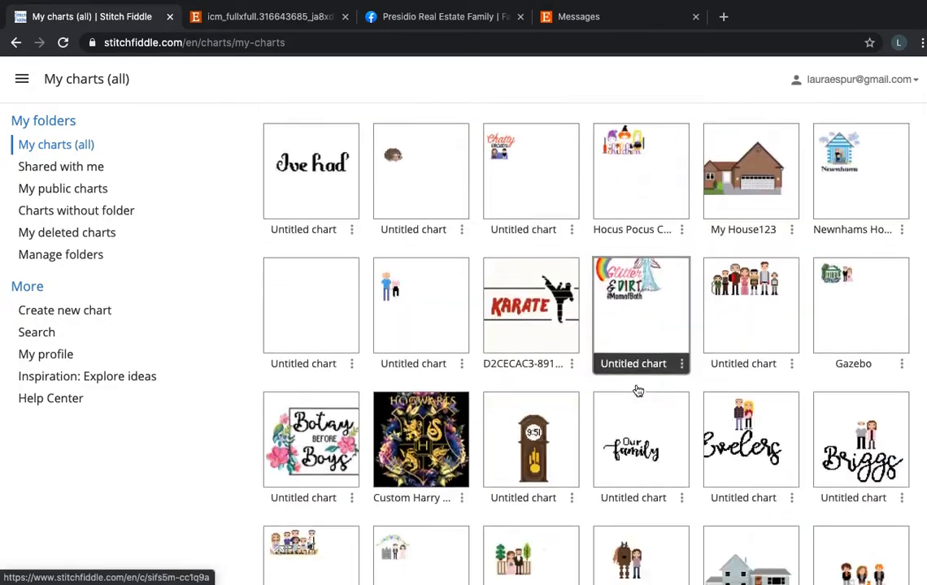
scroll(638, 392, down, 3)
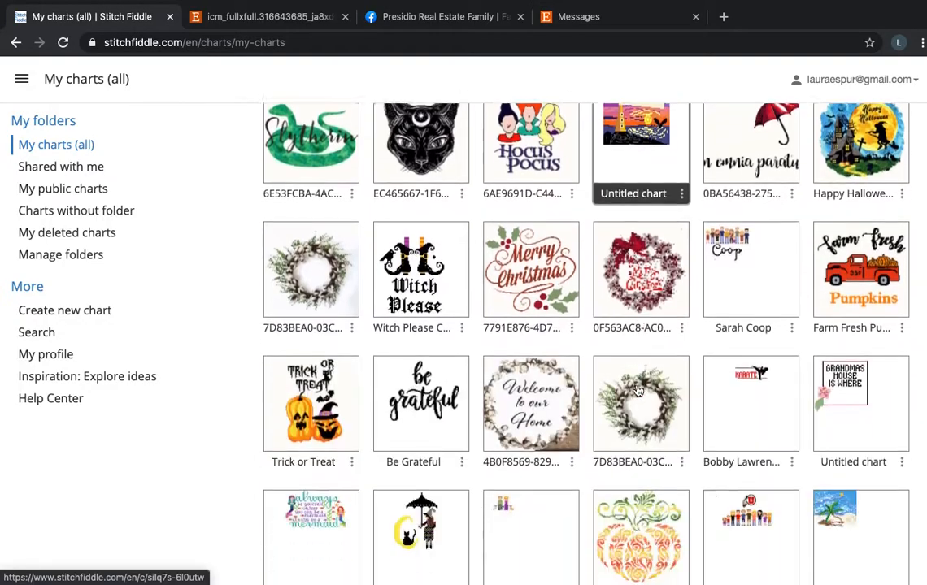
scroll(638, 391, up, 20)
scroll(638, 391, up, 2)
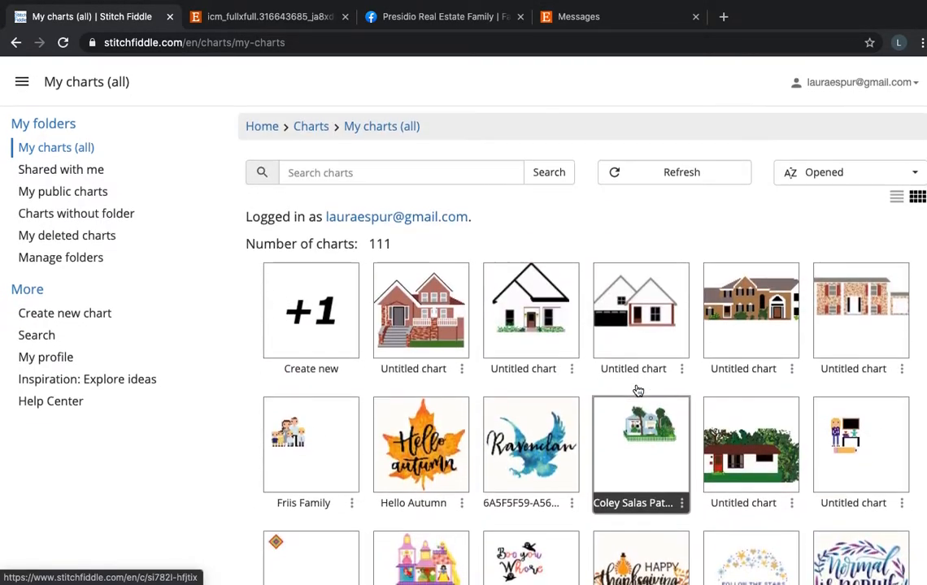
scroll(639, 391, down, 1)
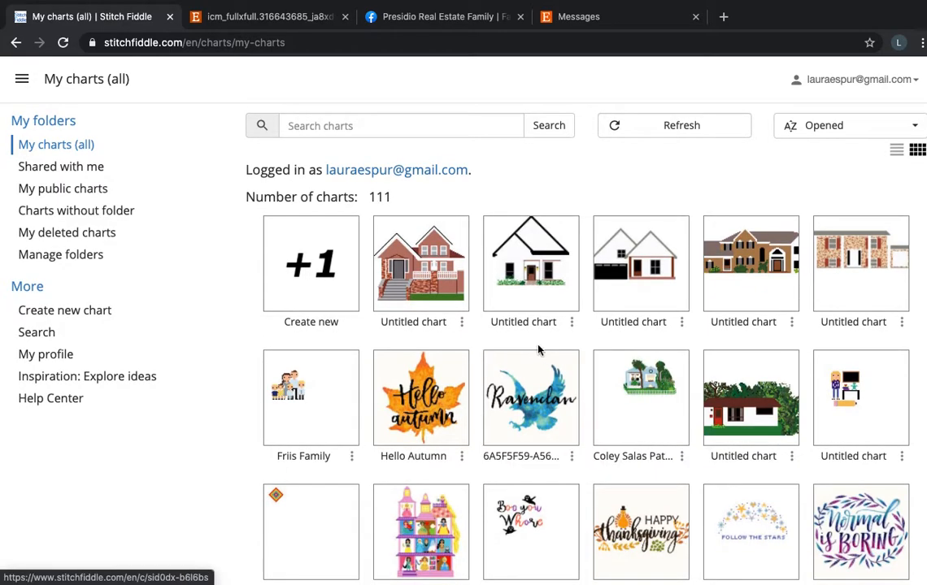
click(455, 305)
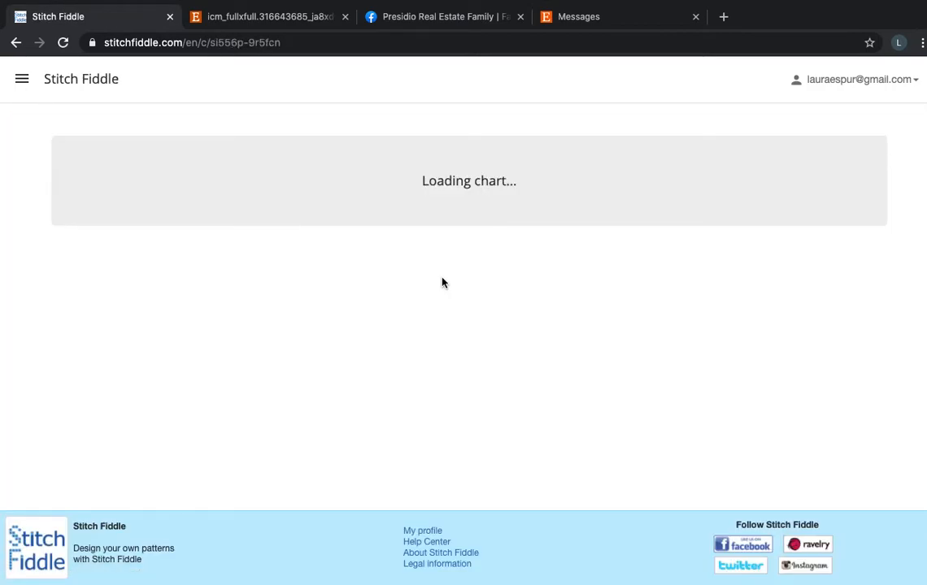
Examine the house chart from the roof gables down to the stairs, porch and lawn.
scroll(457, 389, down, 5)
scroll(457, 388, right, 3)
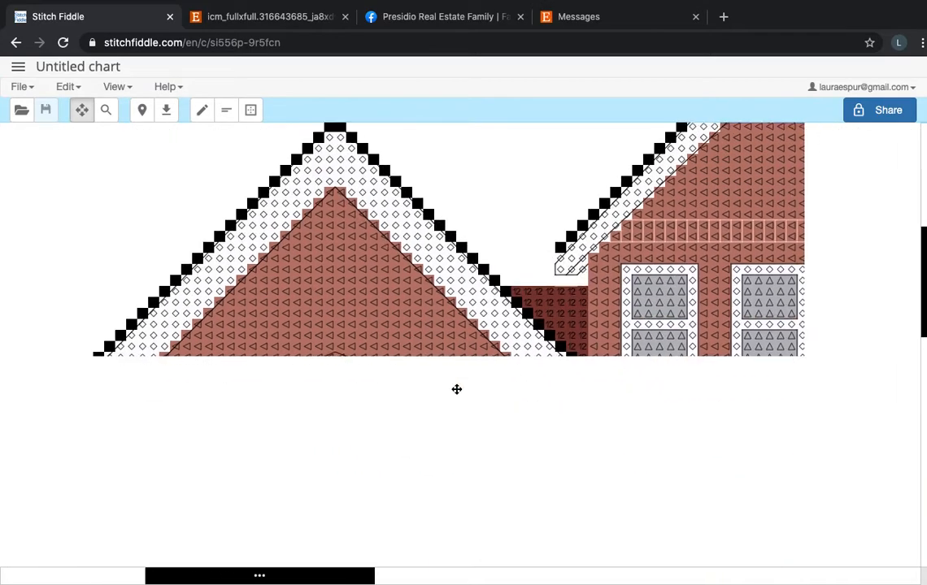
scroll(457, 390, down, 4)
scroll(457, 389, right, 3)
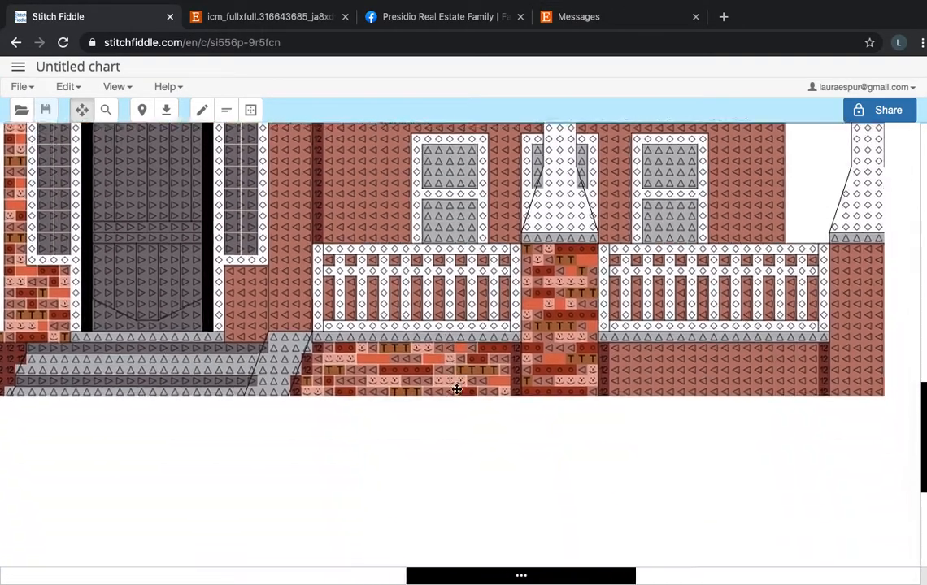
scroll(534, 461, down, 2)
scroll(534, 461, left, 1)
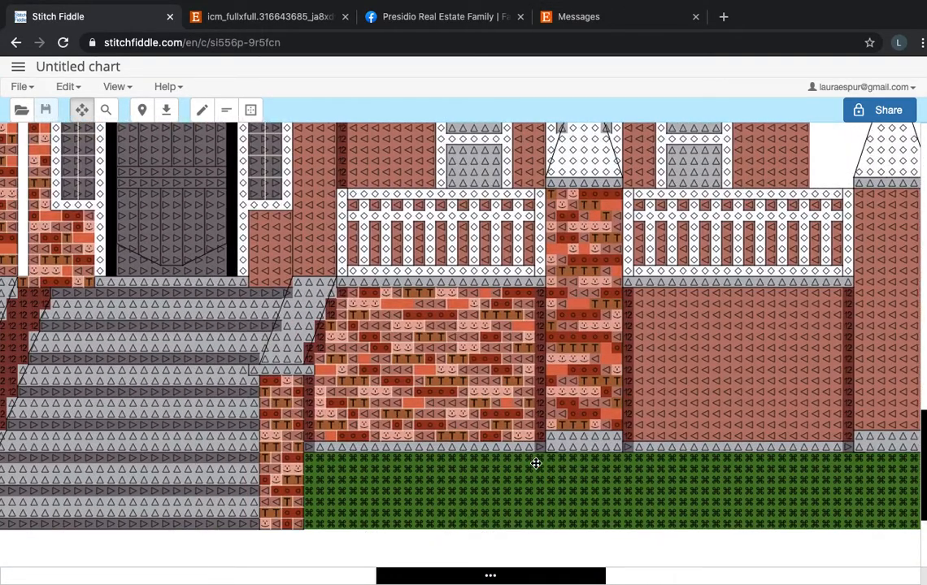
scroll(536, 463, down, 3)
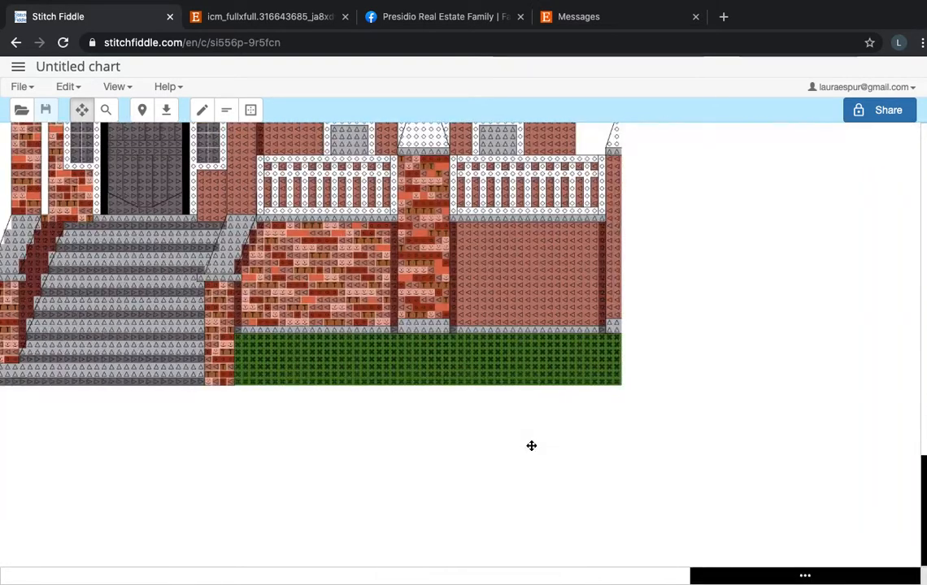
scroll(531, 446, up, 1)
scroll(531, 446, down, 2)
scroll(531, 445, up, 1)
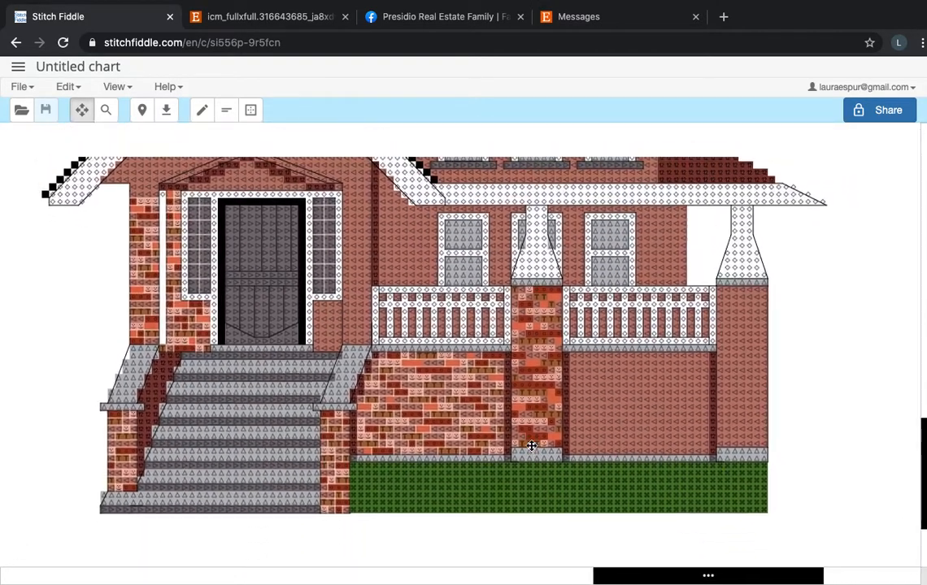
scroll(531, 446, up, 1)
scroll(531, 445, left, 1)
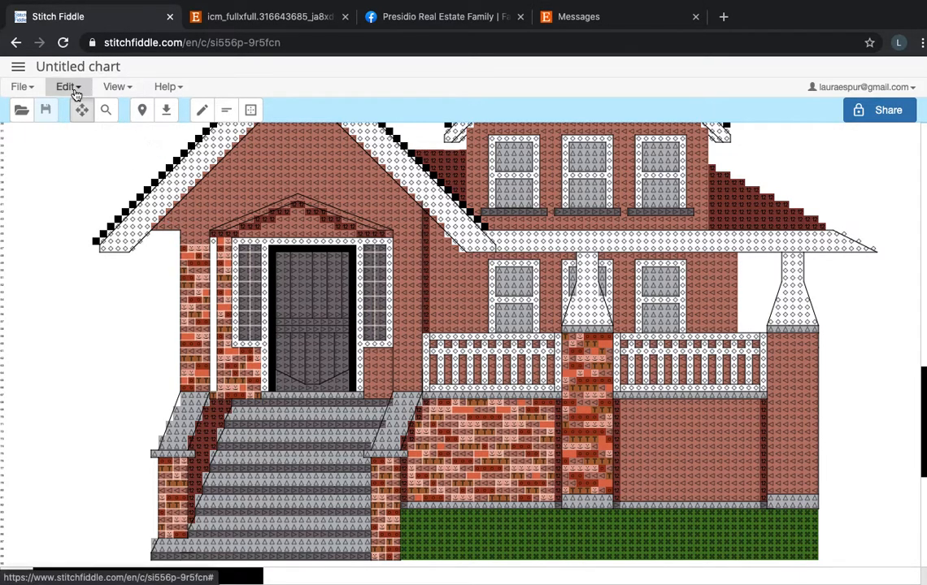
Switch the chart to drawing mode, start adding a floss color and look over the available floss swatches.
click(72, 89)
click(79, 110)
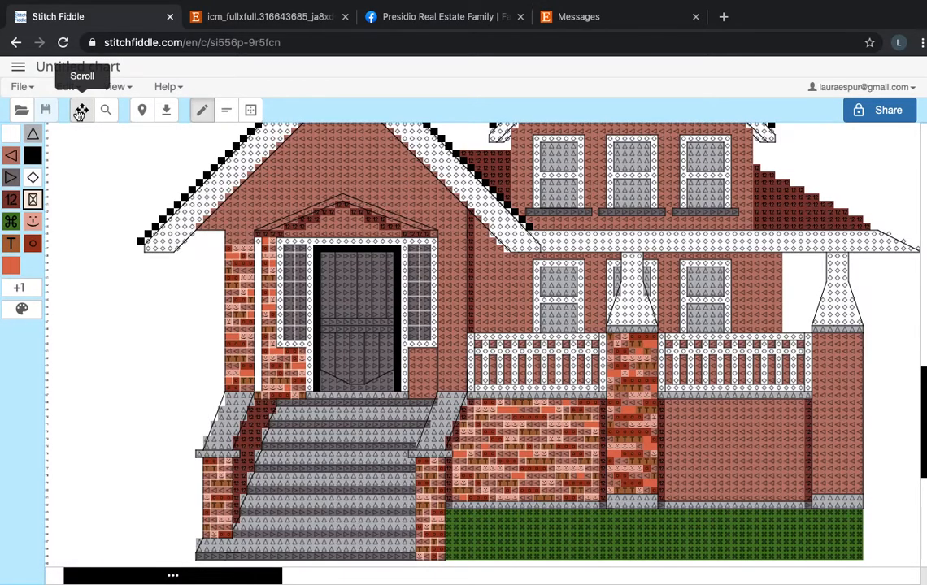
click(33, 291)
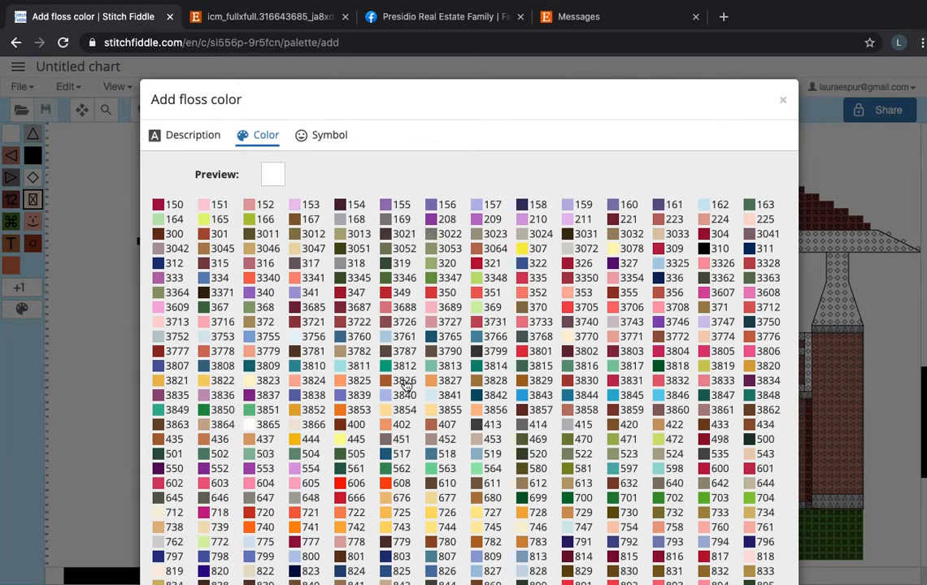
scroll(404, 368, down, 3)
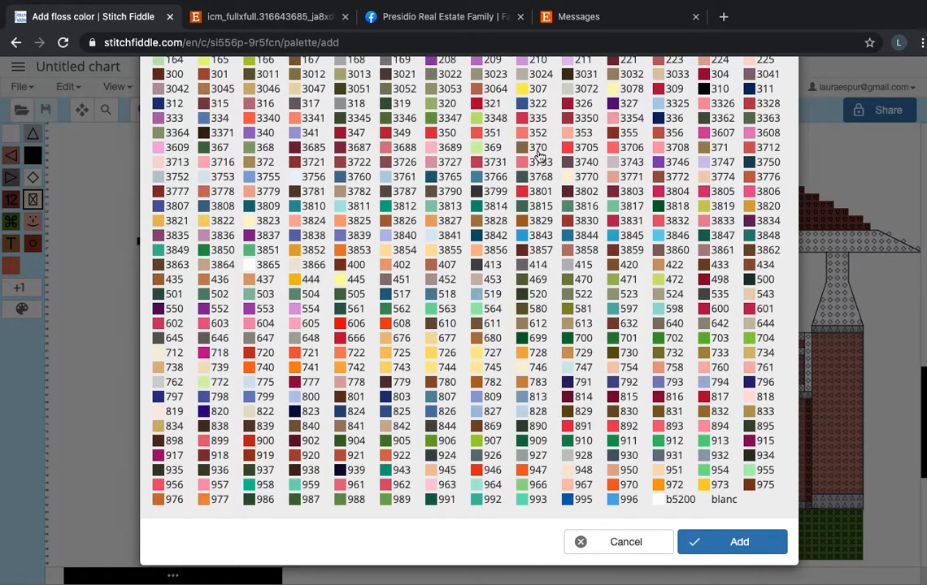
Examine the reference photo of the brick house up close around the front door and the side roof.
click(282, 27)
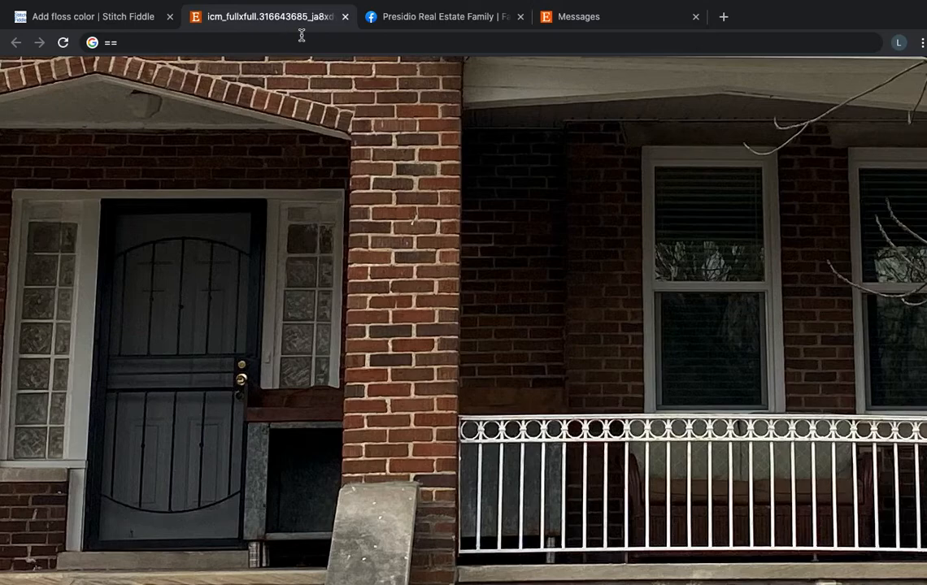
click(370, 233)
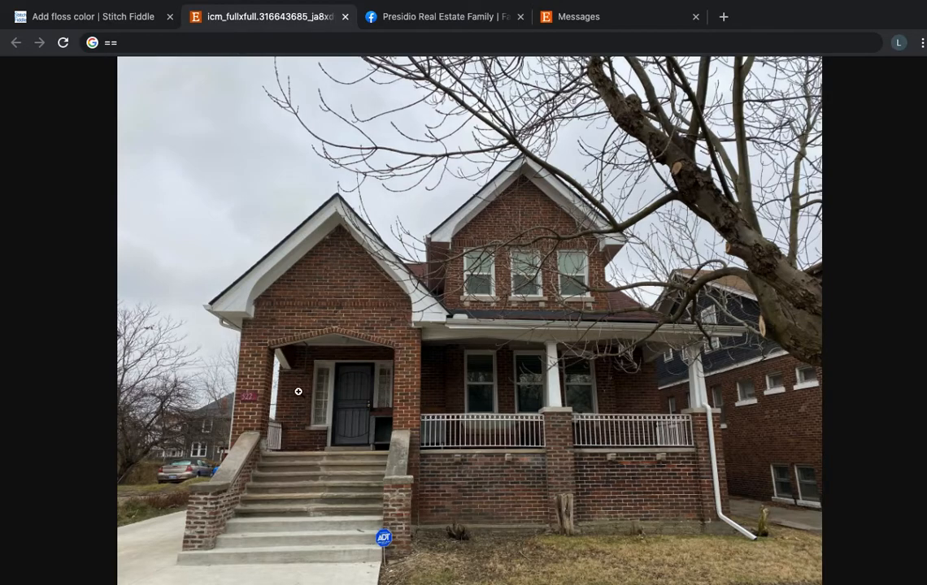
click(298, 387)
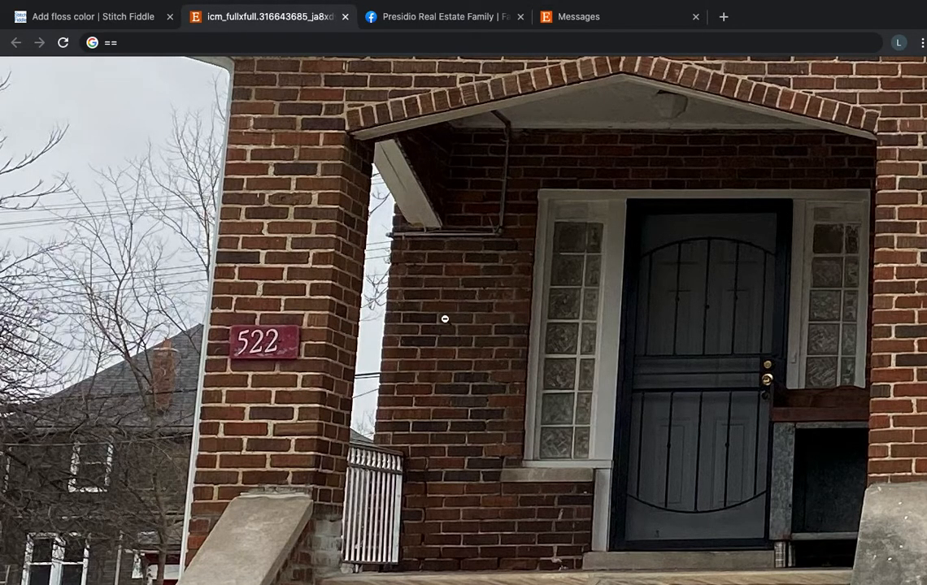
click(696, 283)
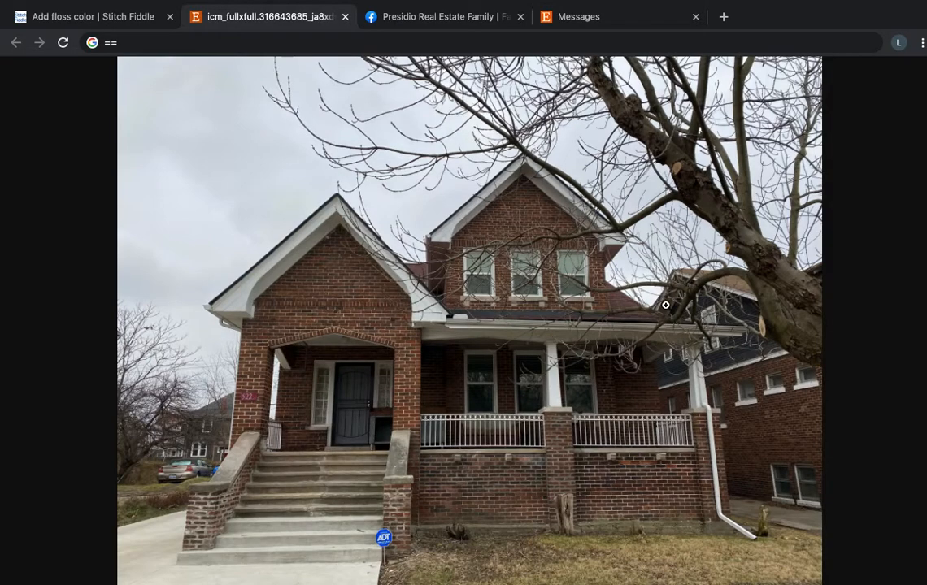
click(665, 305)
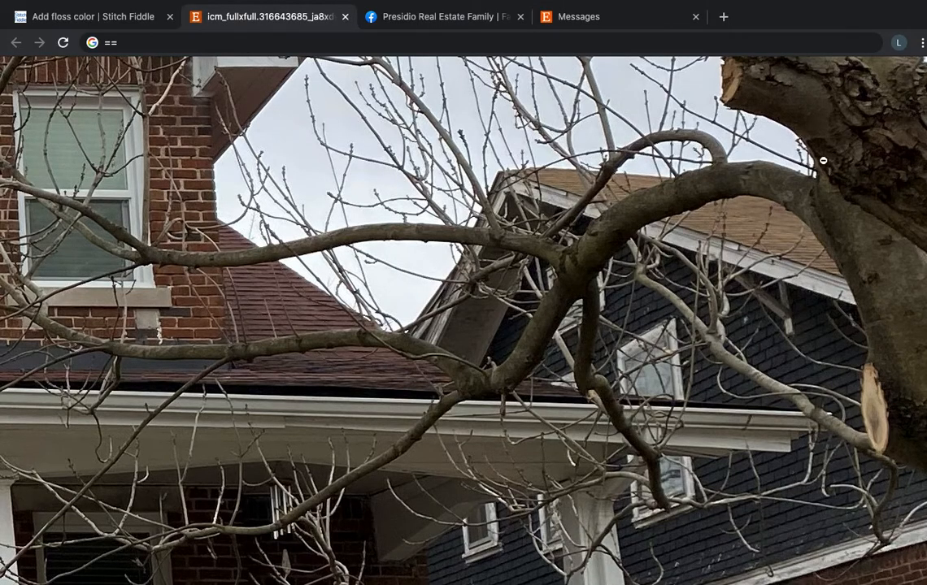
click(571, 360)
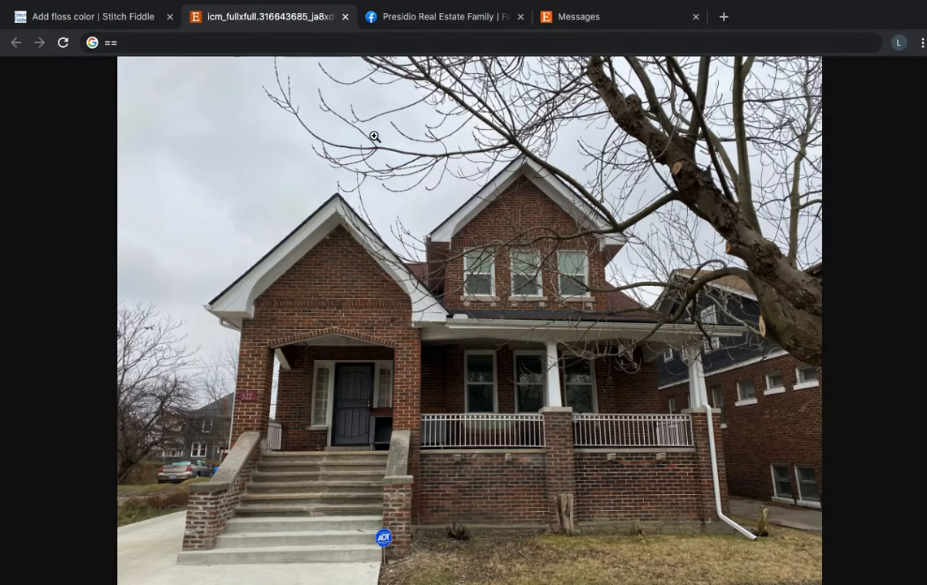
Return to the floss color list and add a new color with the default white to the chart.
click(148, 21)
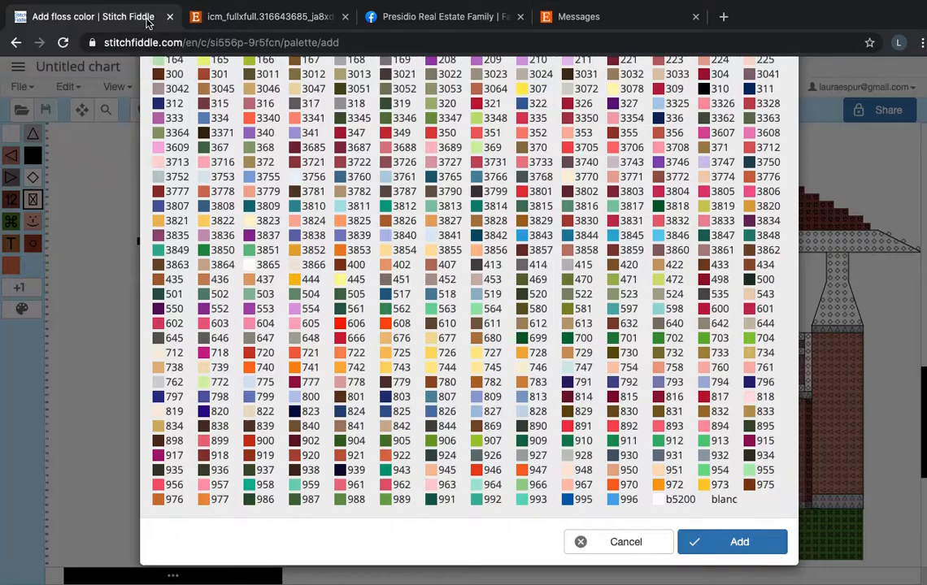
scroll(584, 335, up, 3)
scroll(583, 335, down, 3)
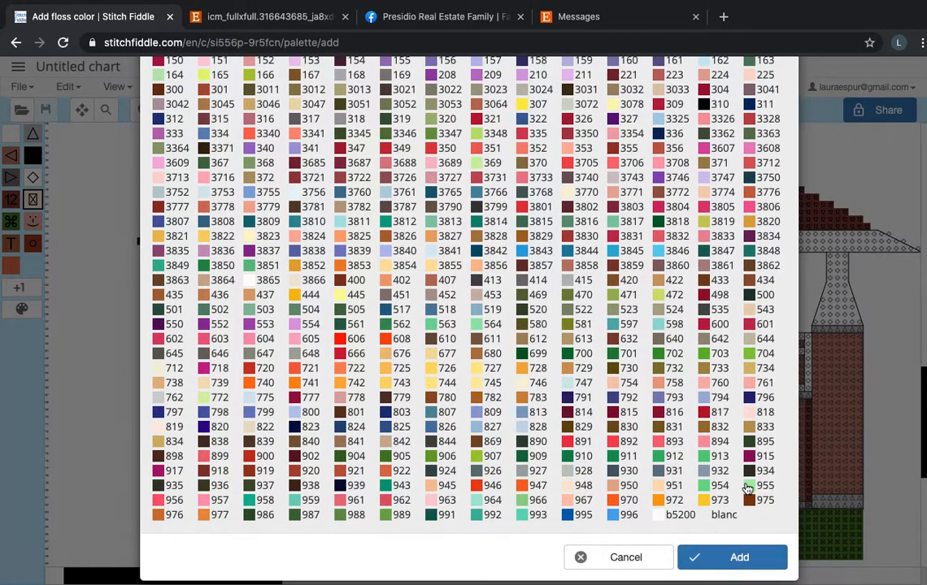
click(737, 558)
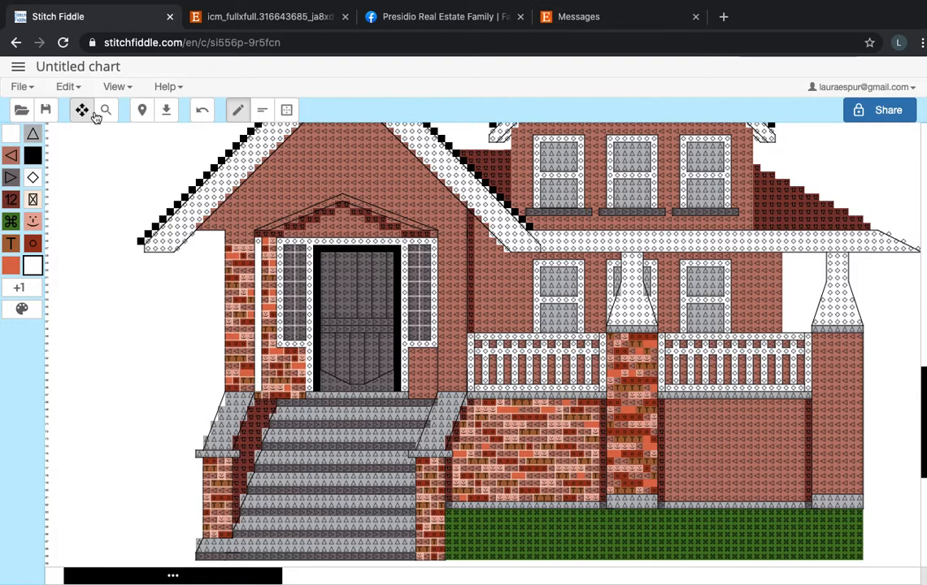
Assign the looped ribbon-like cross stitch symbol to floss color 922 and save the color palette.
click(82, 95)
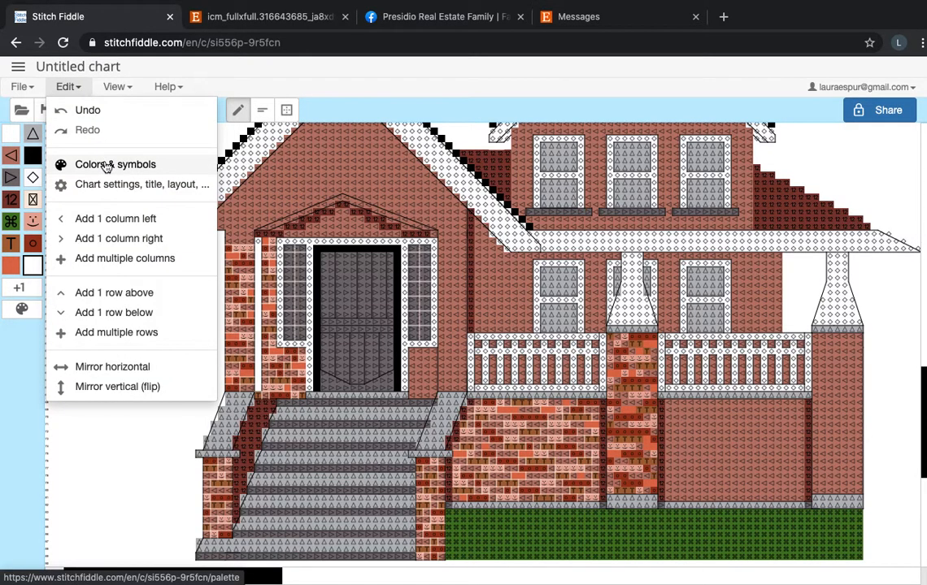
click(106, 166)
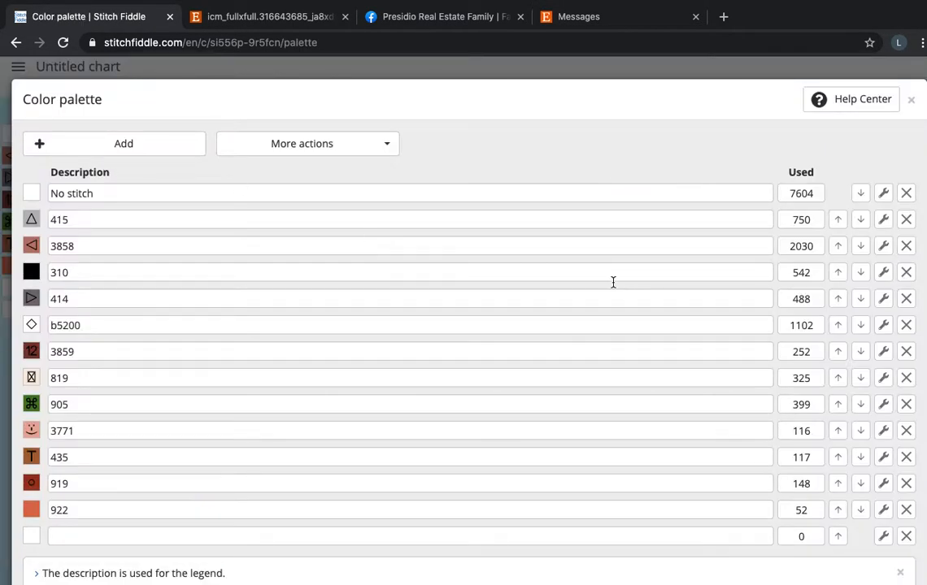
click(372, 151)
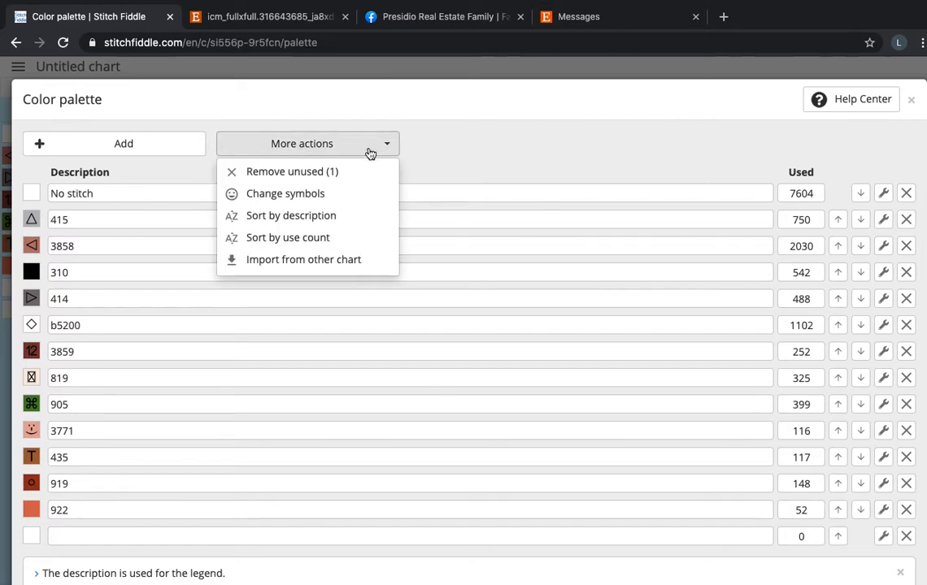
click(357, 201)
scroll(559, 315, down, 3)
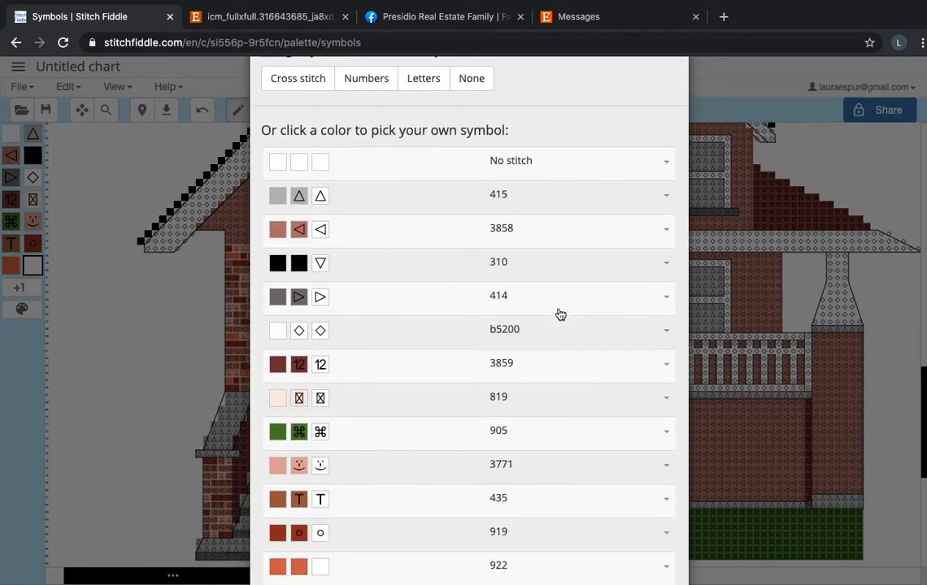
scroll(559, 315, down, 1)
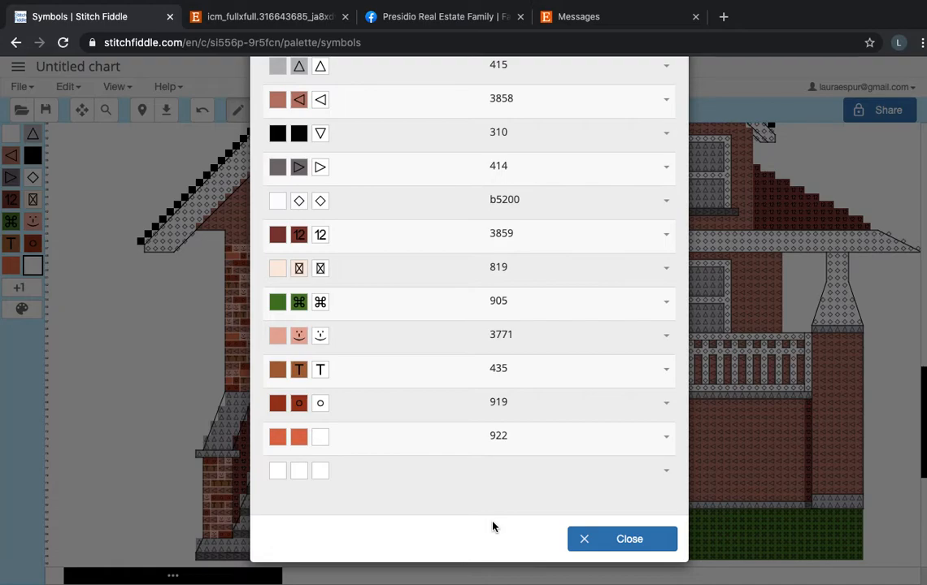
click(556, 447)
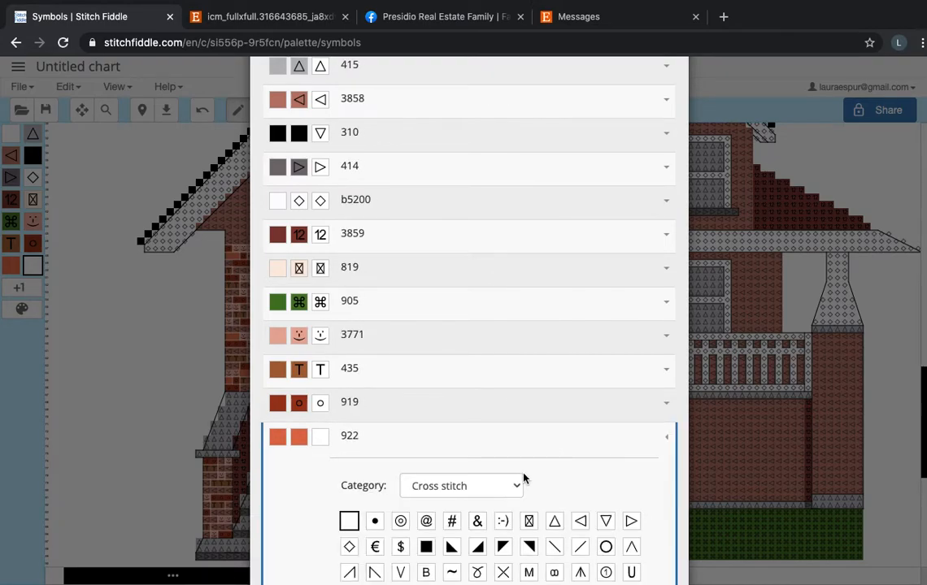
scroll(524, 475, down, 3)
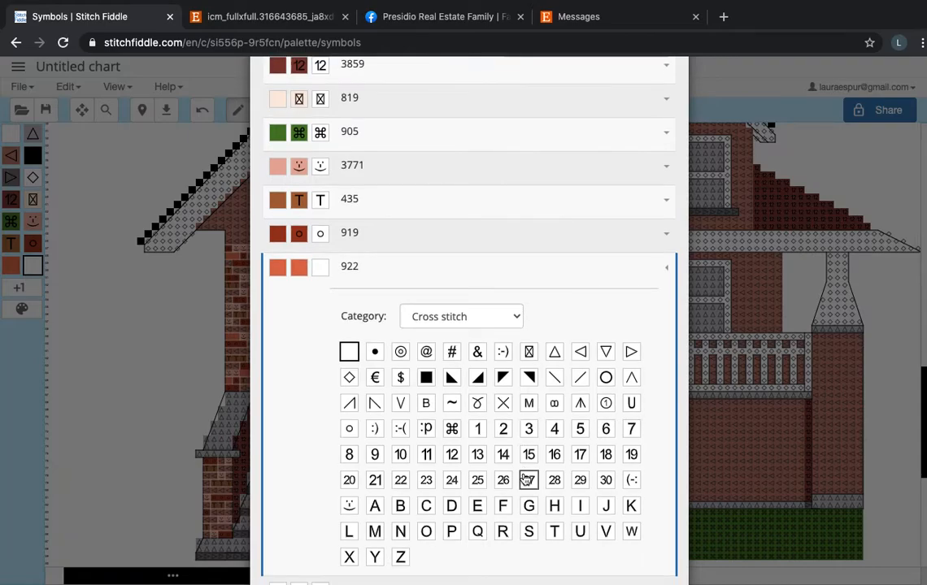
click(480, 405)
click(623, 539)
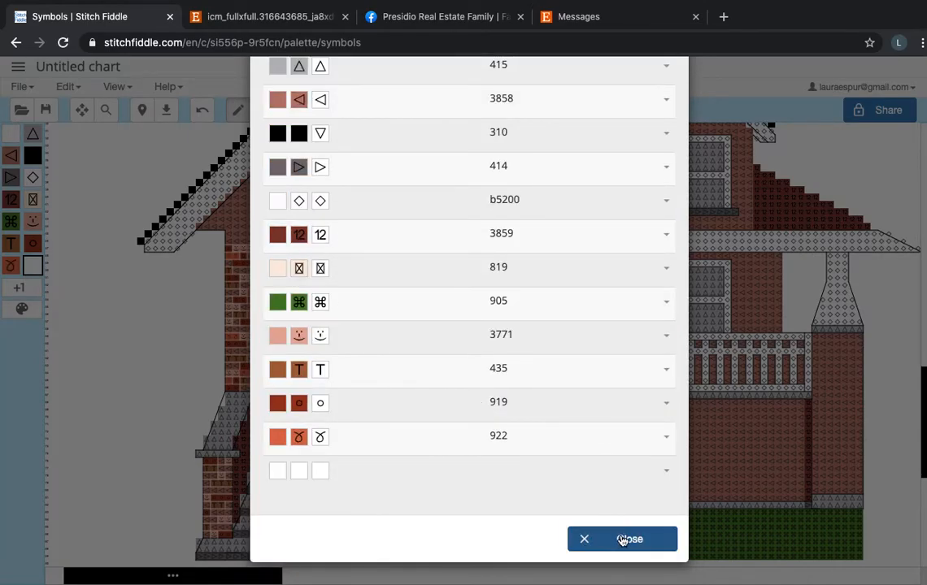
scroll(620, 535, down, 3)
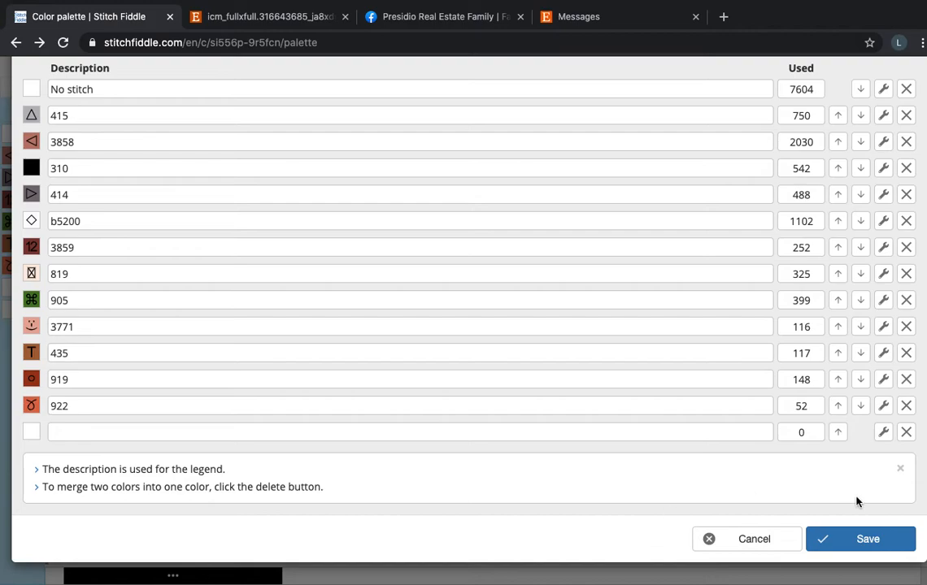
click(846, 538)
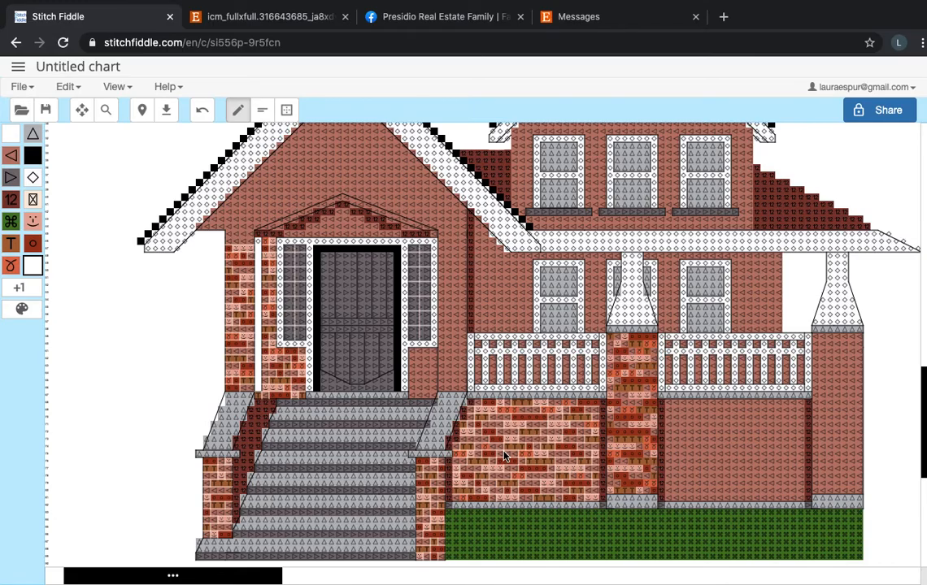
Recolor several brick stitches on the pillar left of the stairs with floss color 922, and undo the last stitch.
click(10, 267)
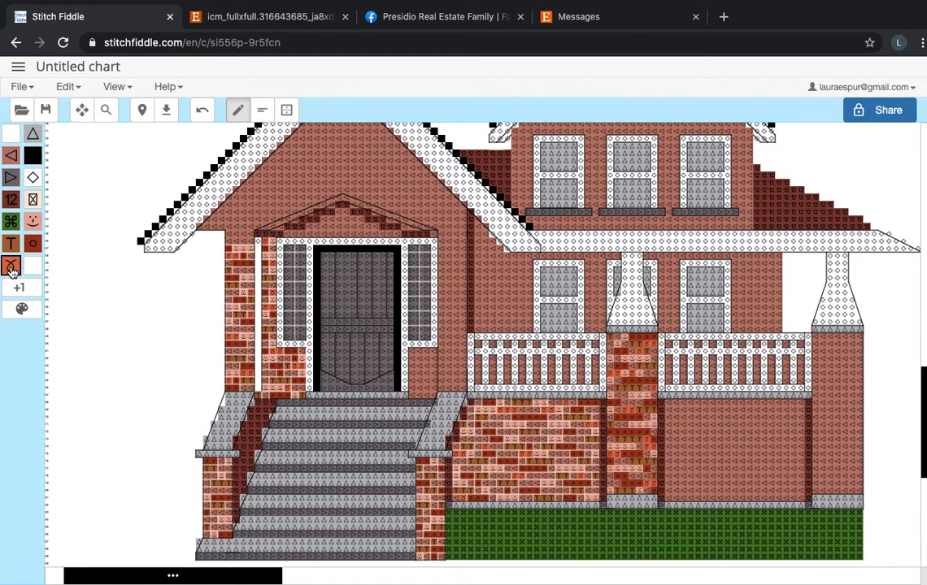
scroll(265, 370, up, 5)
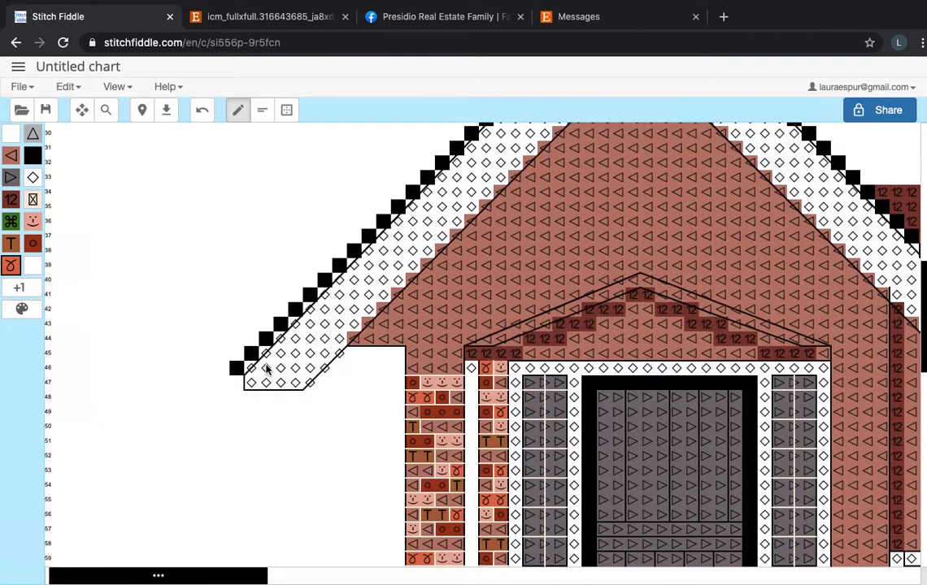
scroll(266, 370, down, 10)
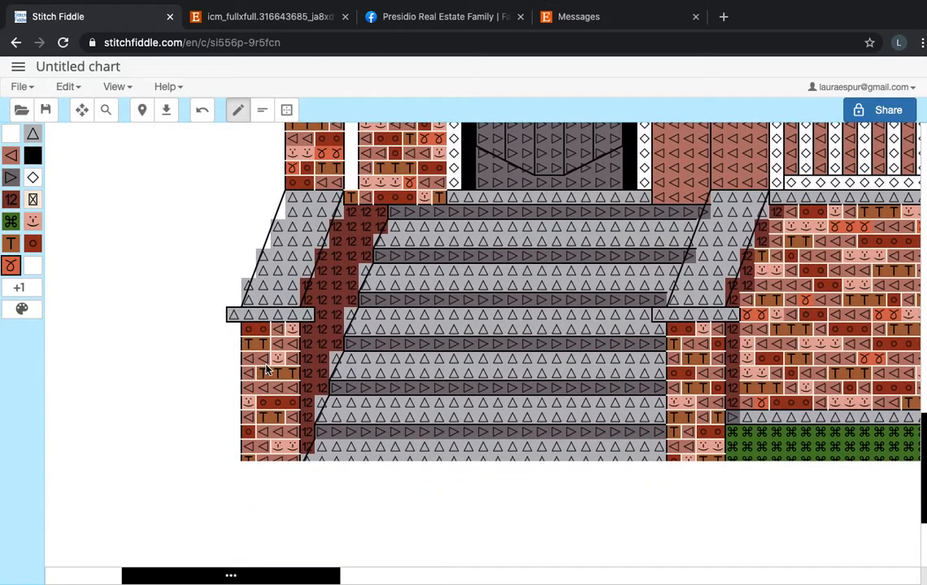
scroll(266, 368, down, 2)
click(294, 298)
click(306, 296)
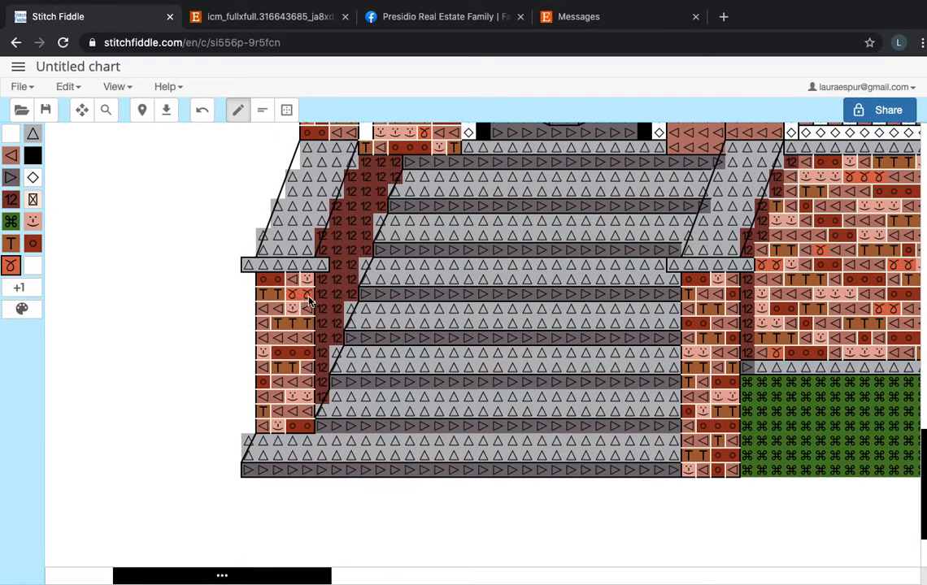
click(305, 386)
click(292, 417)
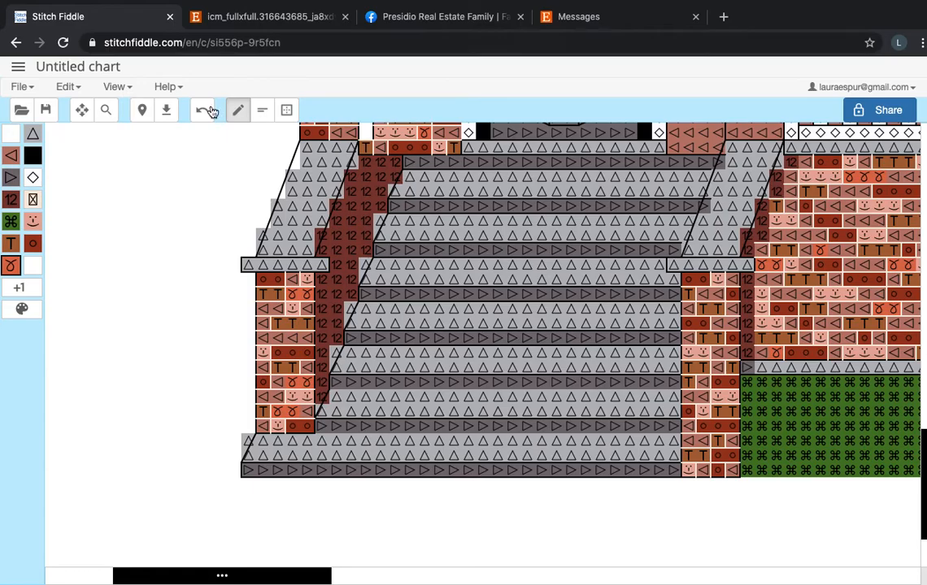
click(202, 110)
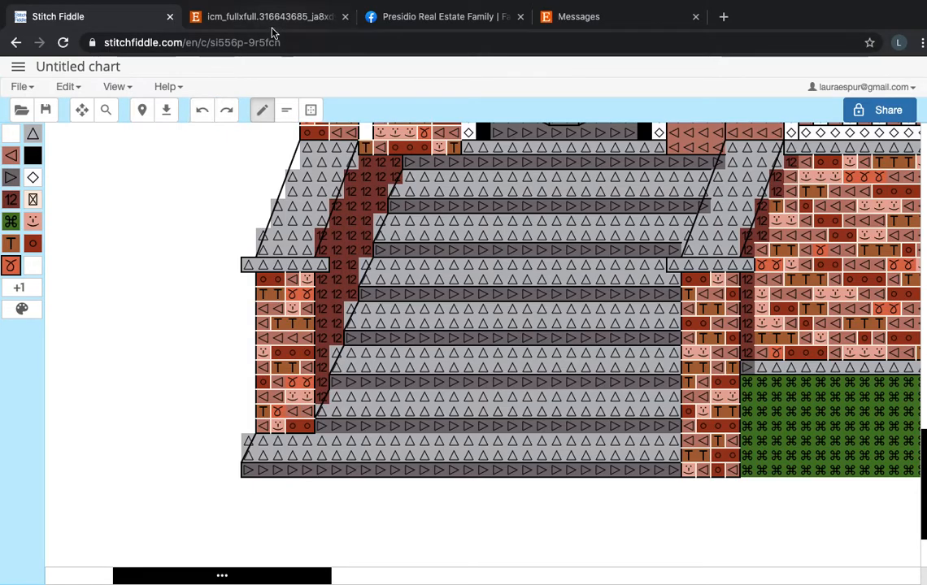
Check the brickwork in the reference photo and paint two more single stitches in color 922 on the pillar left of the stairs.
click(268, 17)
click(451, 367)
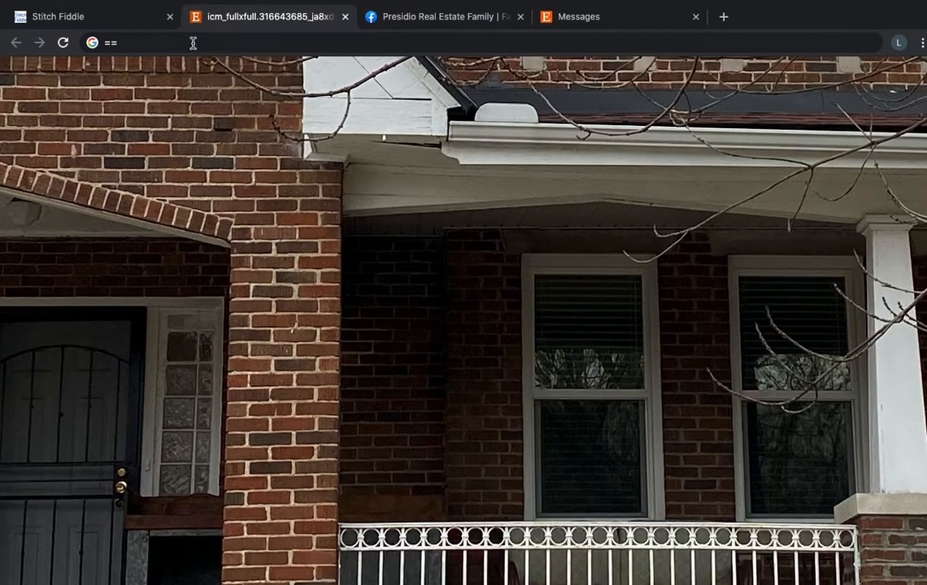
click(135, 20)
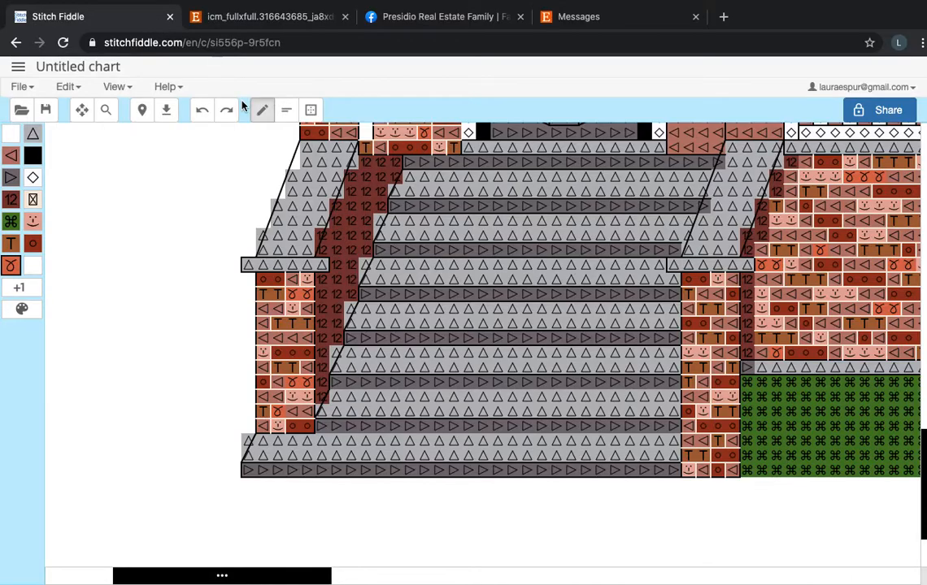
click(267, 324)
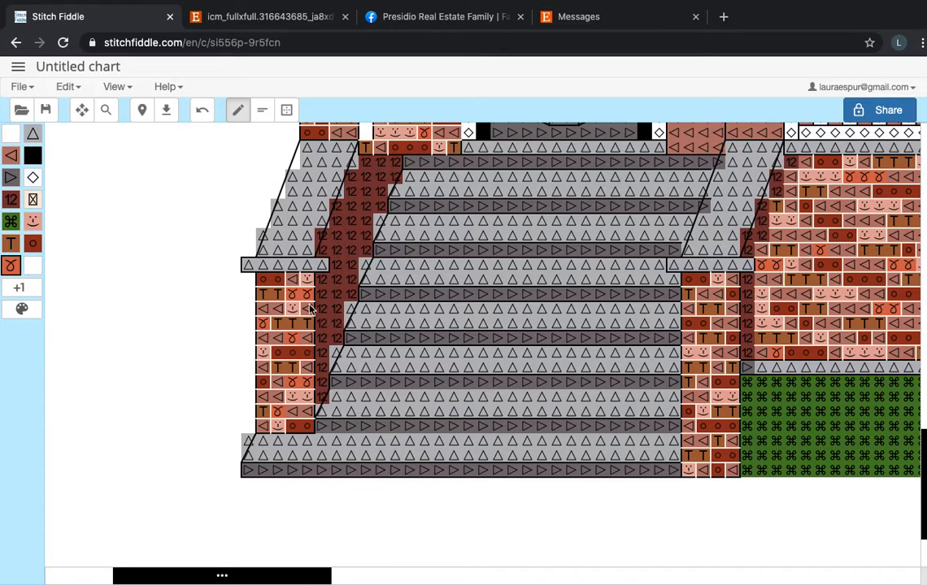
Look over the porch brickwork and the floss swatches, and add another color with the default white to the chart.
scroll(370, 433, right, 10)
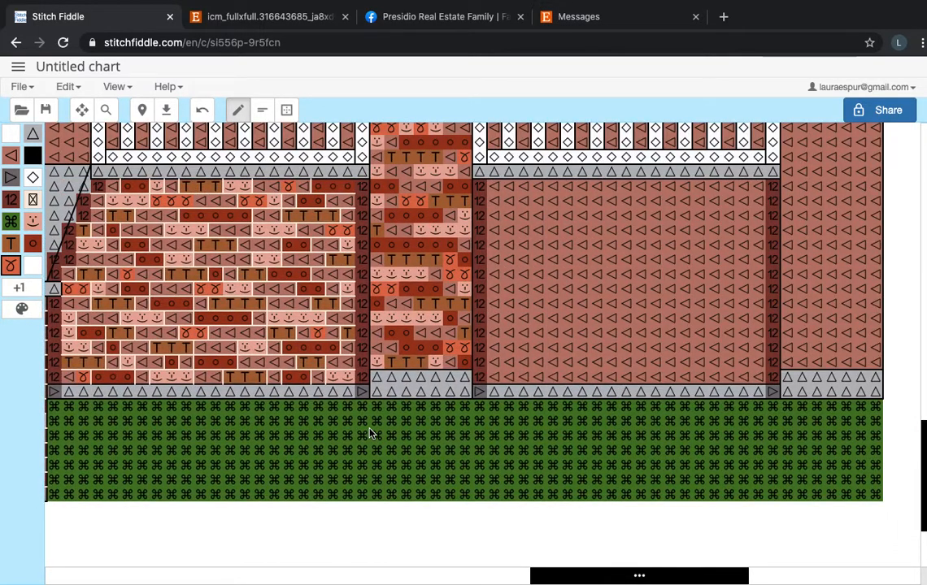
scroll(370, 433, up, 3)
scroll(439, 300, up, 5)
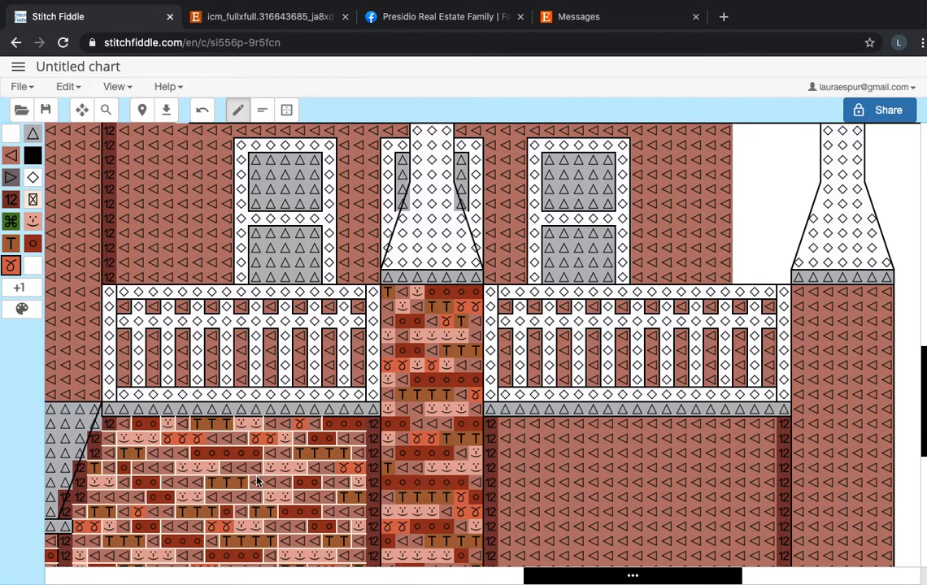
scroll(257, 480, down, 2)
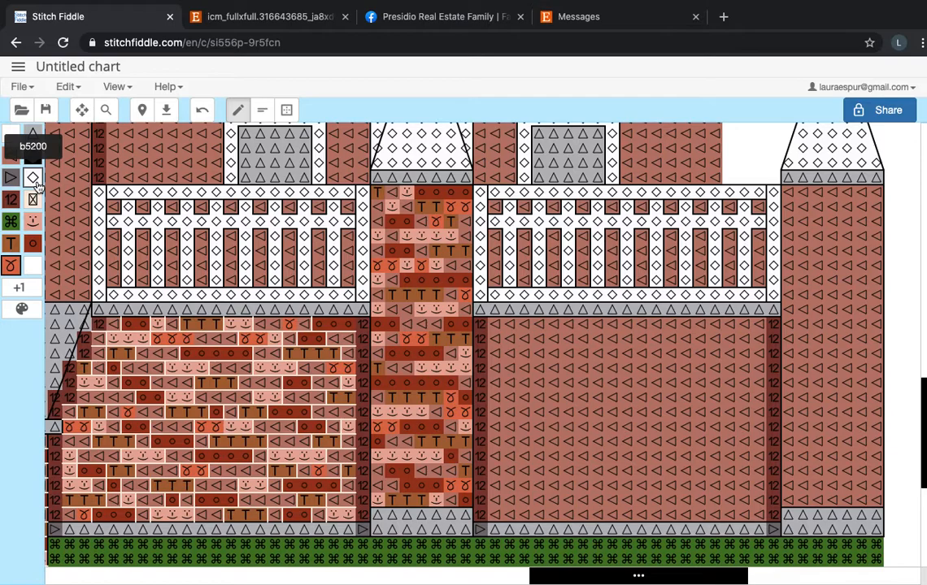
click(22, 307)
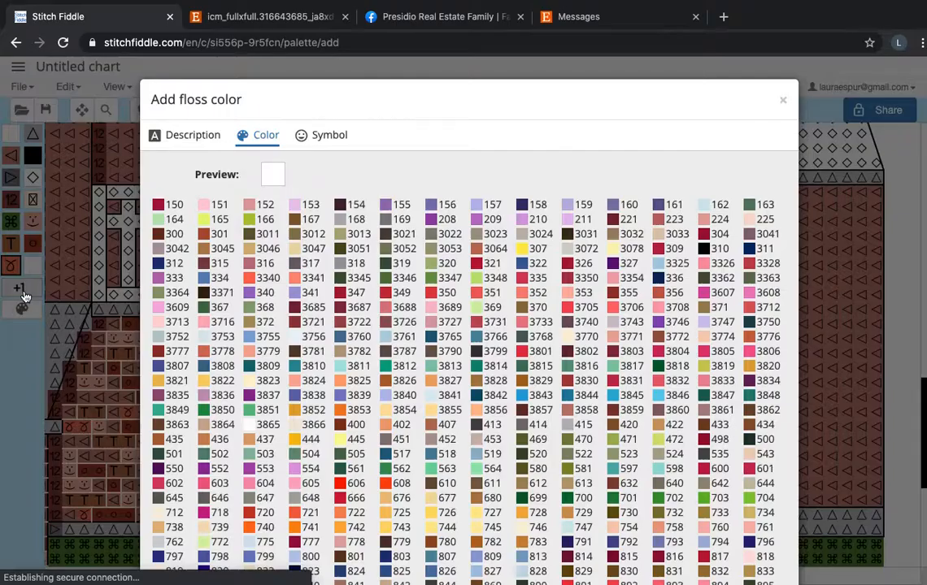
scroll(264, 283, down, 1)
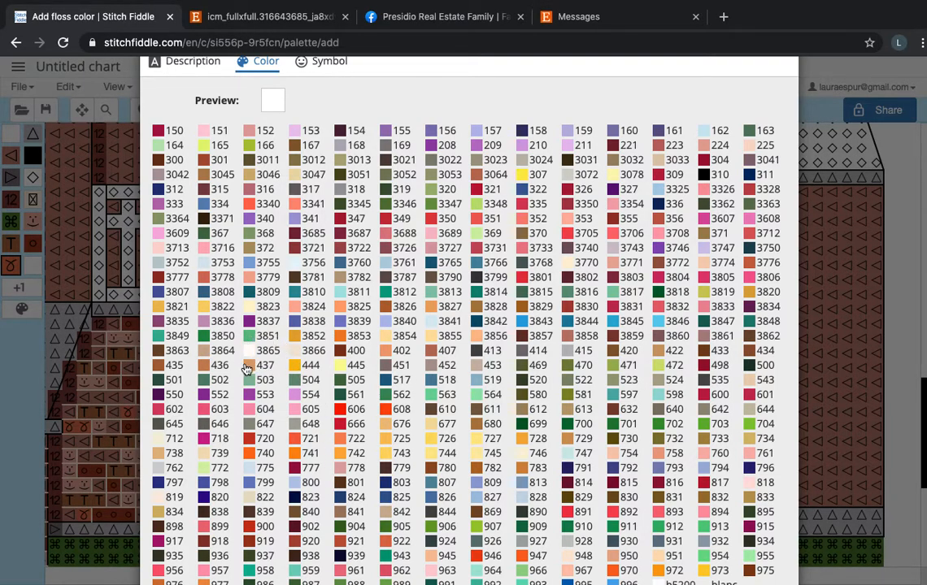
scroll(298, 422, down, 2)
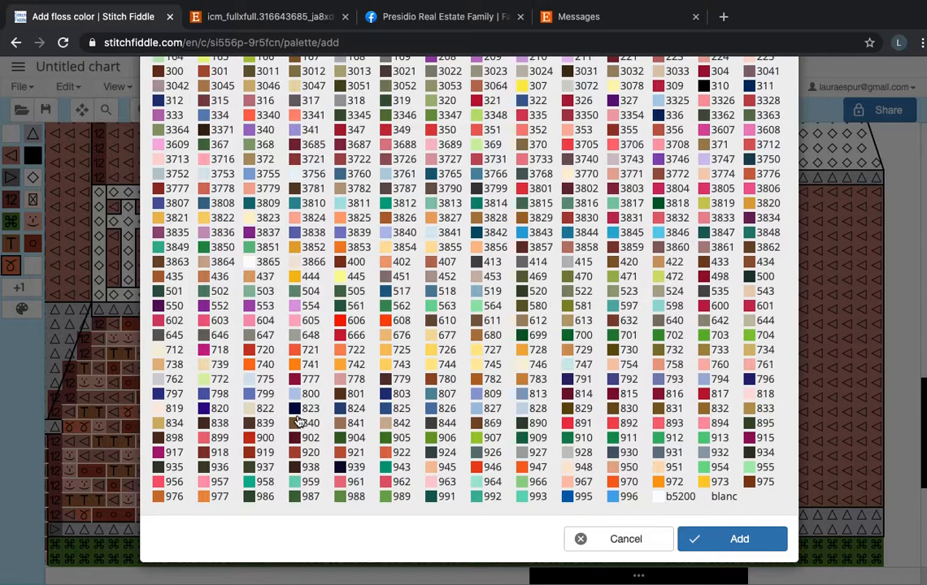
scroll(299, 422, up, 2)
scroll(527, 416, down, 1)
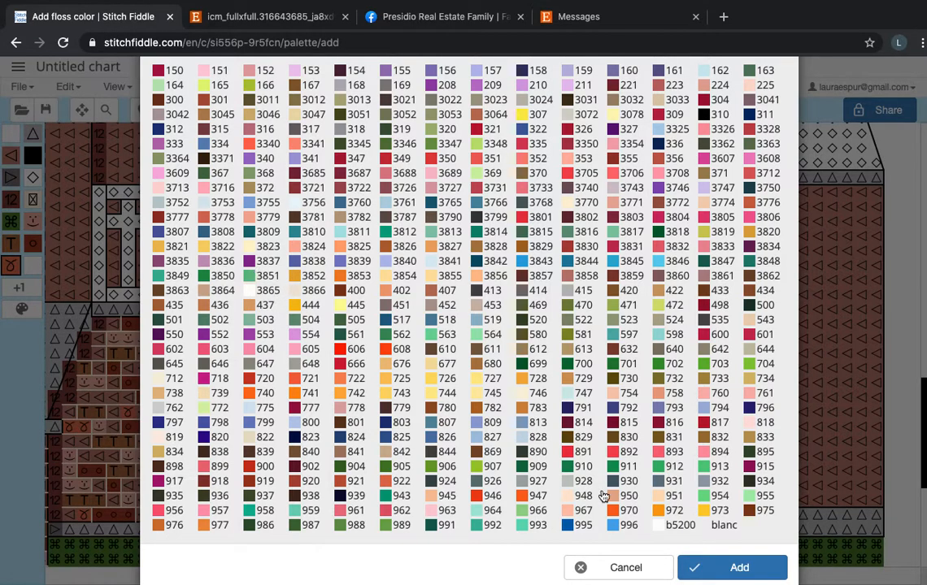
click(716, 568)
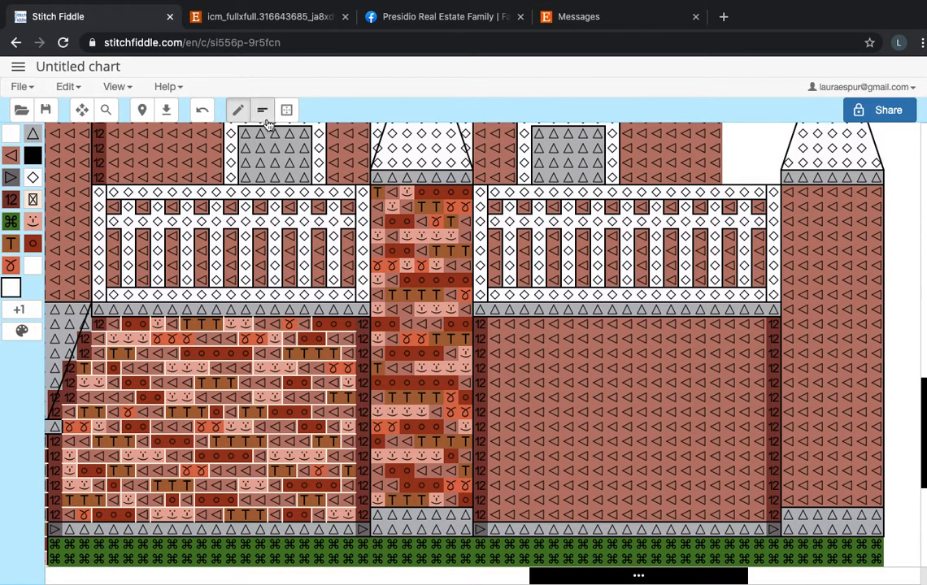
Switch from the pencil to the backstitch tool at full length (1) and select floss color 819.
scroll(185, 162, left, 5)
scroll(185, 163, down, 2)
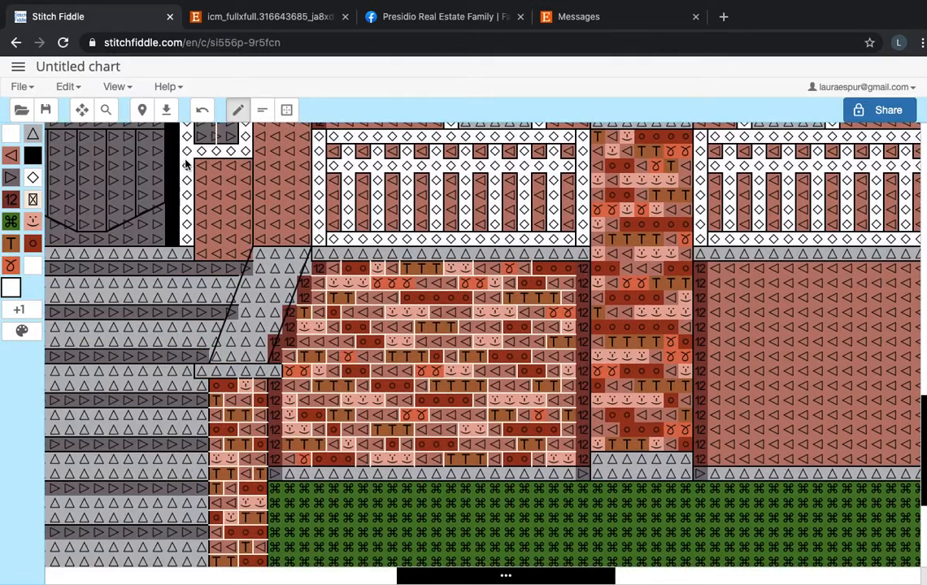
scroll(265, 122, right, 4)
scroll(265, 122, up, 2)
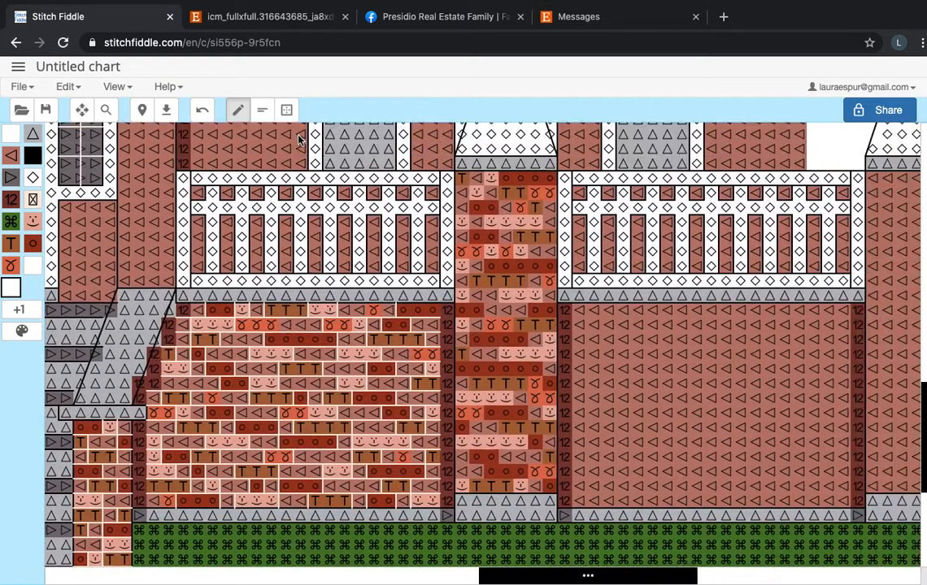
scroll(232, 336, left, 2)
scroll(232, 336, down, 1)
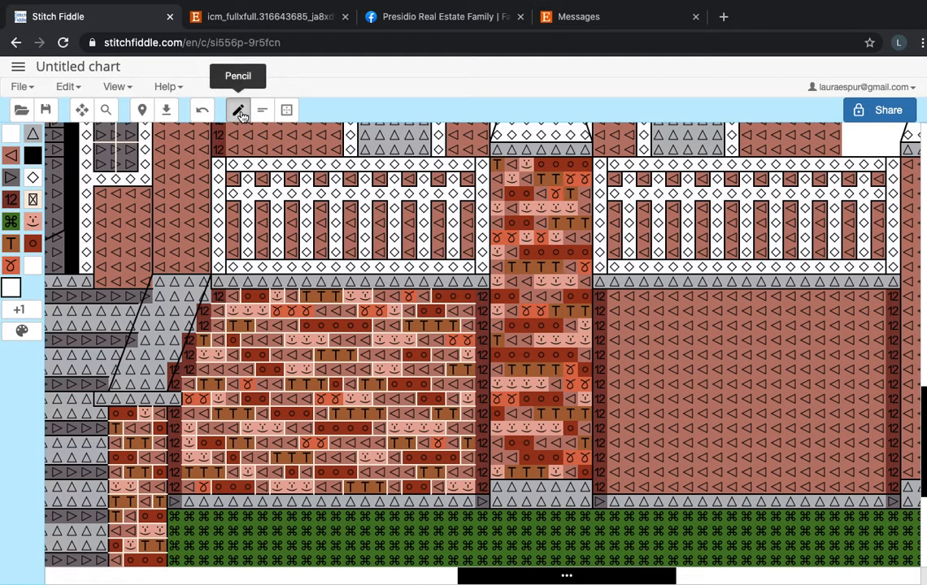
click(12, 267)
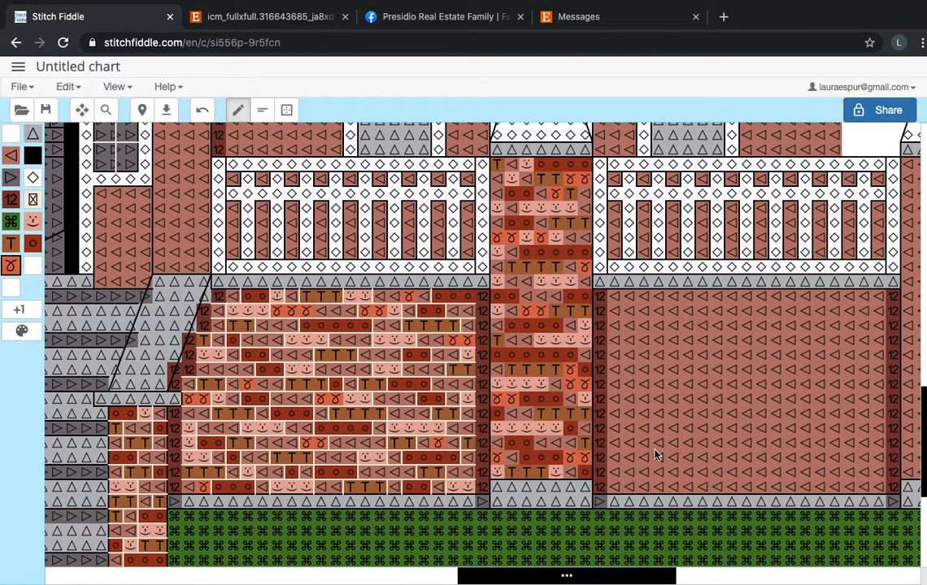
click(263, 111)
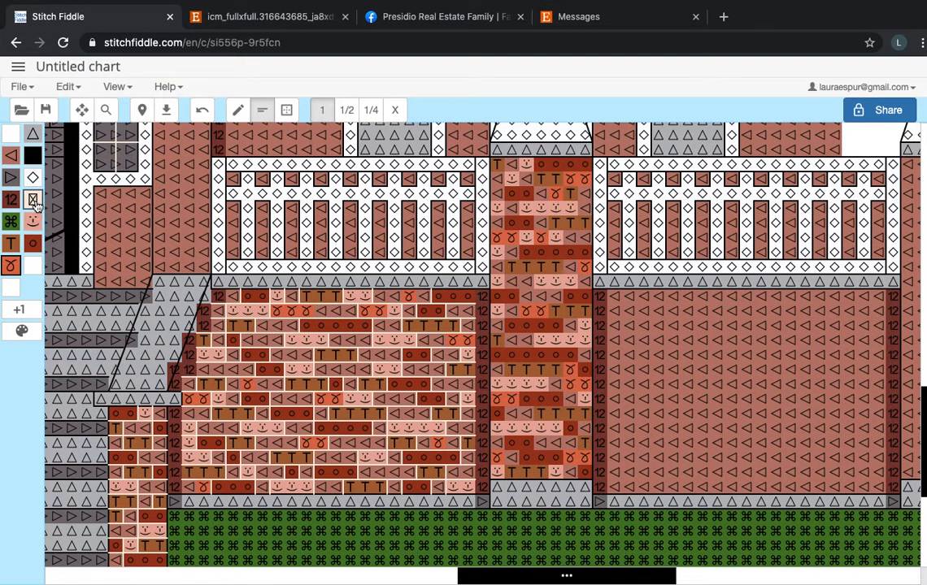
Examine the mortar lines between the bricks on the porch wall and pillar up close, and view the whole house chart.
scroll(377, 394, down, 1)
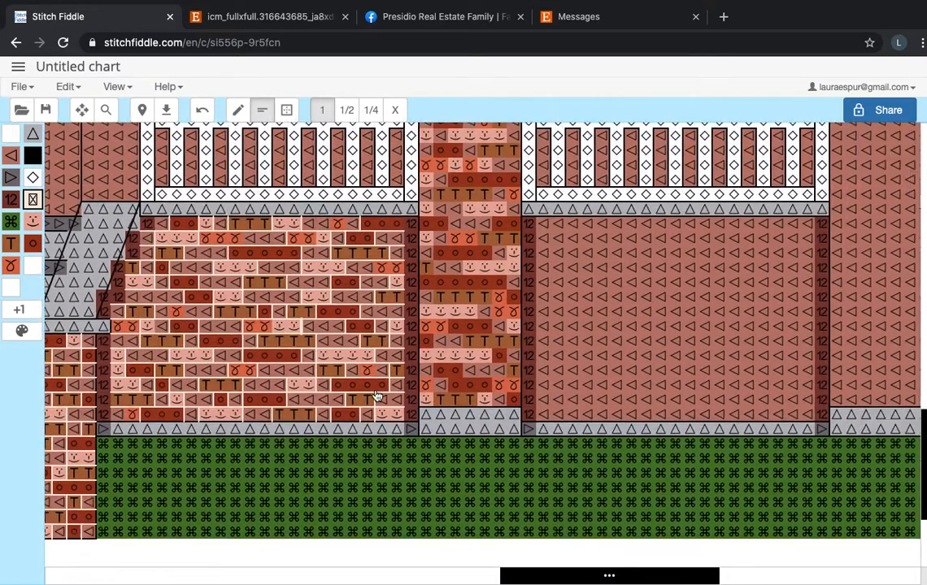
scroll(377, 396, up, 2)
scroll(376, 396, up, 2)
scroll(330, 377, right, 4)
scroll(331, 378, down, 3)
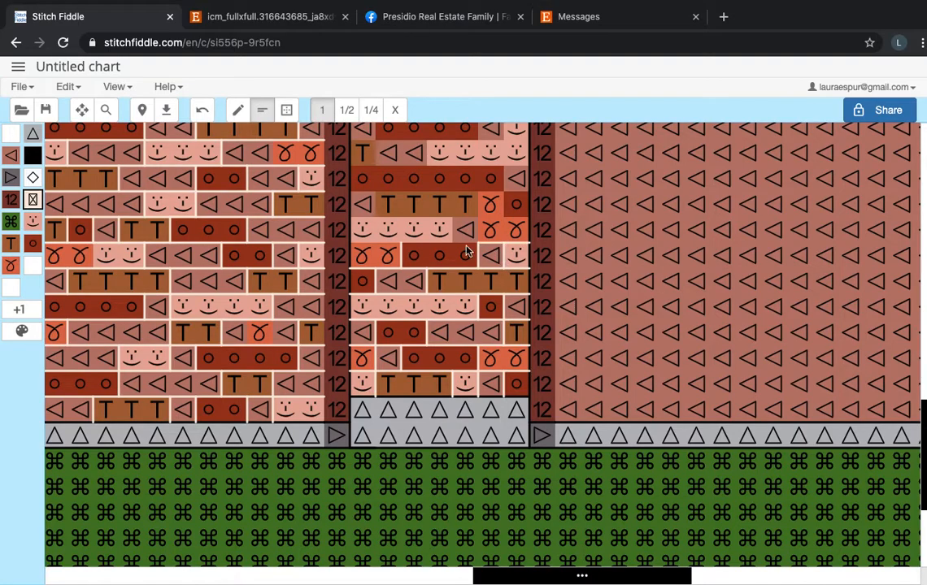
scroll(358, 243, down, 10)
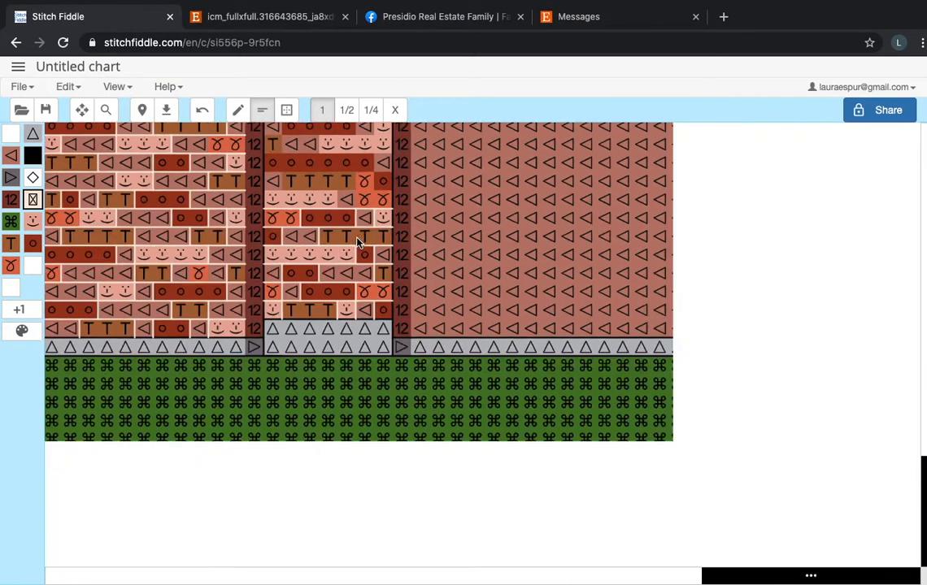
scroll(358, 243, up, 5)
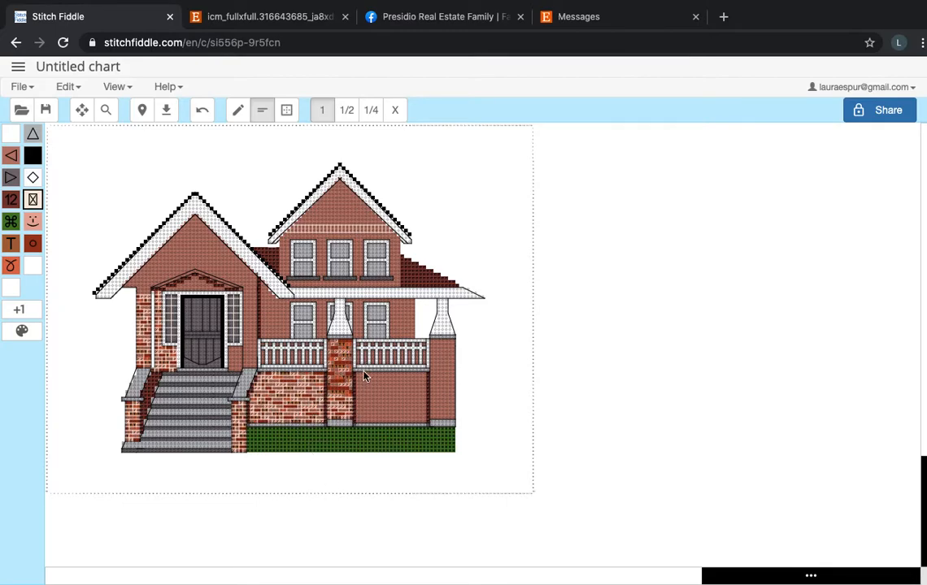
click(289, 110)
drag(311, 328, 392, 404)
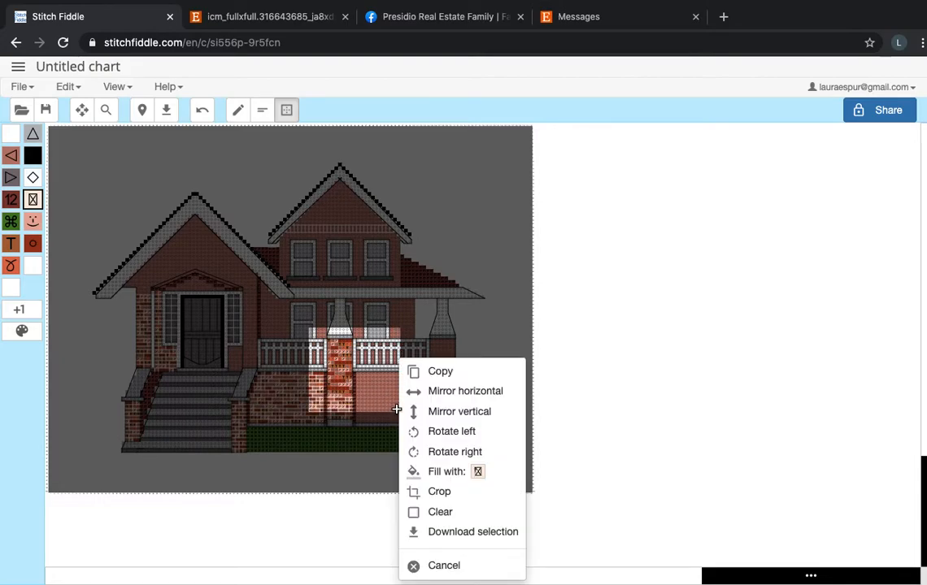
click(487, 257)
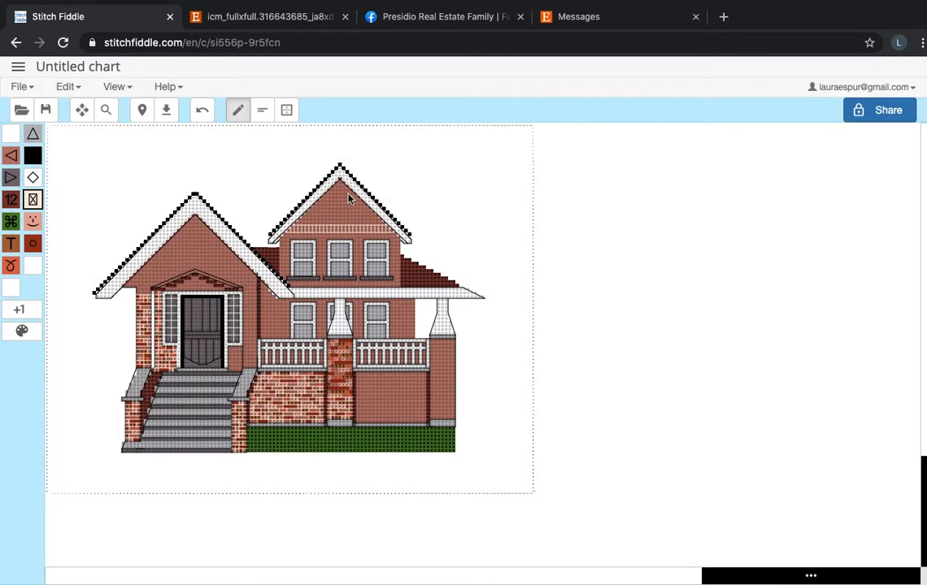
click(288, 114)
click(302, 147)
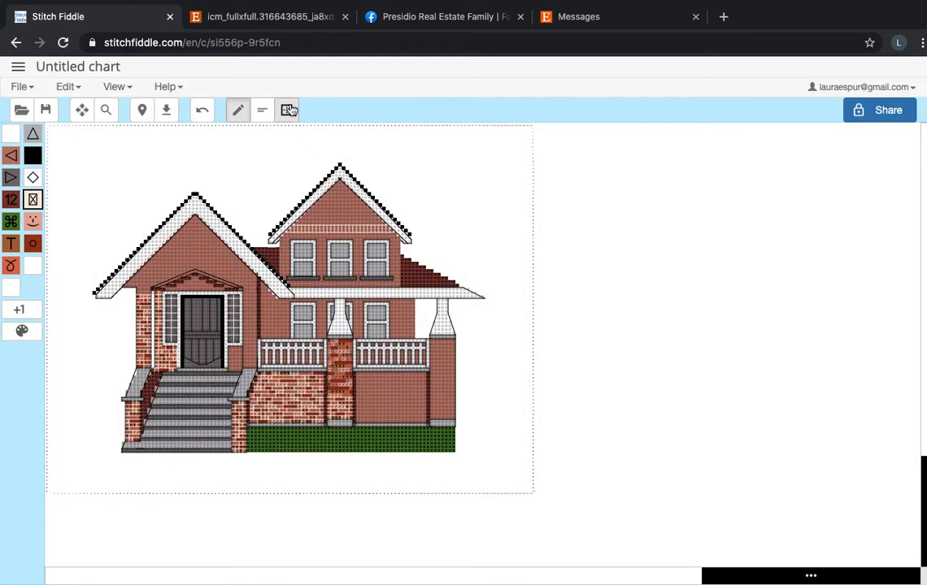
Fill a small rectangular selection in the blank area between the two roof peaks with floss color 819.
click(288, 109)
drag(224, 156, 270, 188)
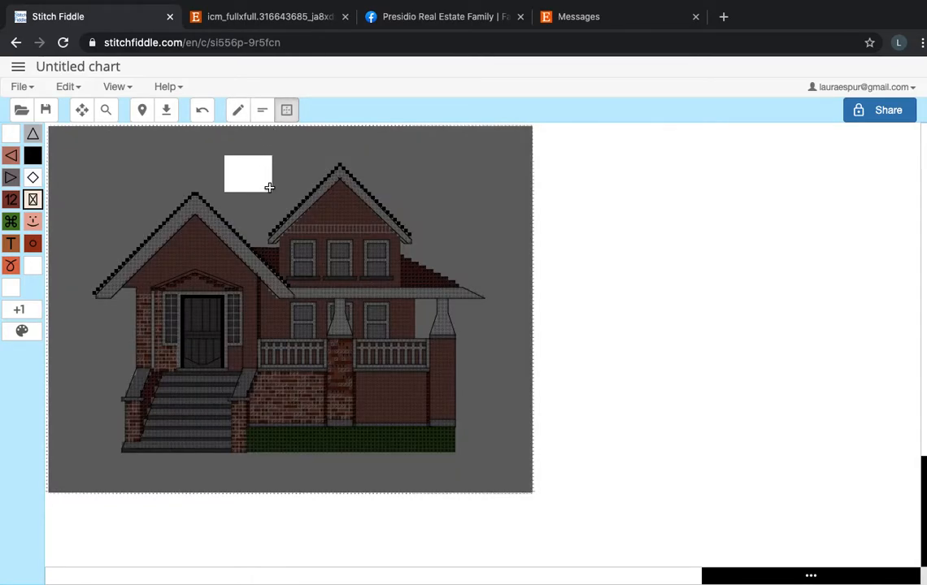
click(314, 305)
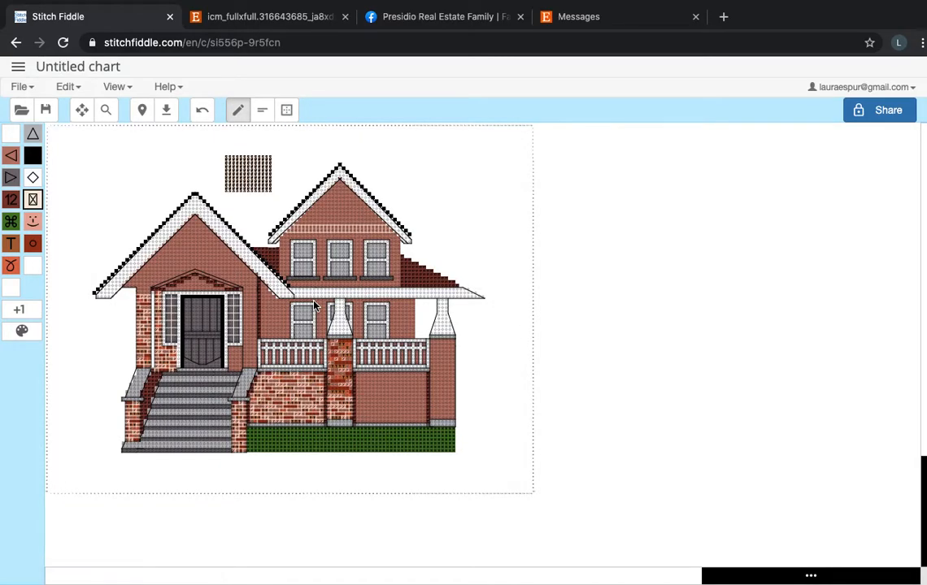
Try to mirror the filled patch between the roof peaks vertically, and clear the patch from the chart.
click(286, 111)
drag(226, 157, 272, 192)
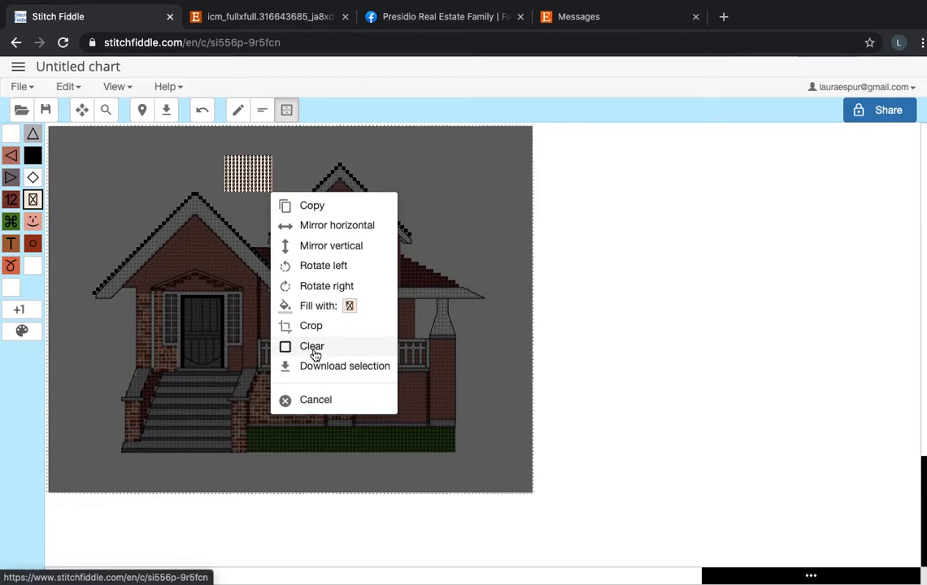
click(343, 257)
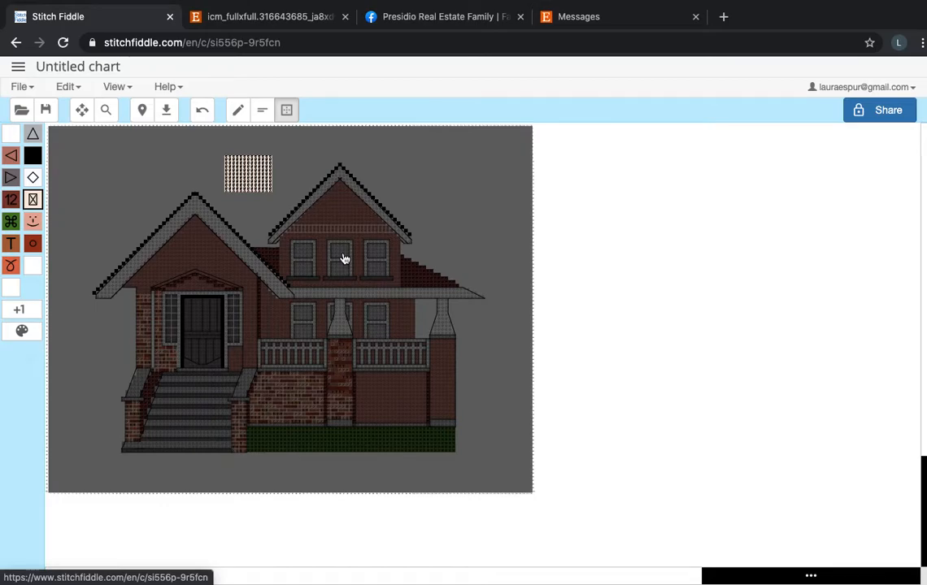
click(267, 170)
click(288, 110)
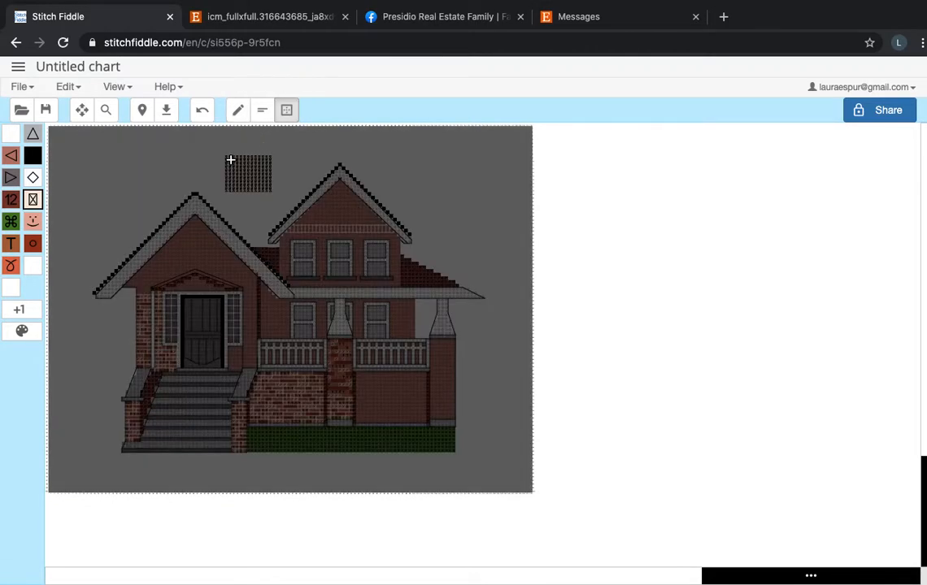
drag(228, 157, 271, 192)
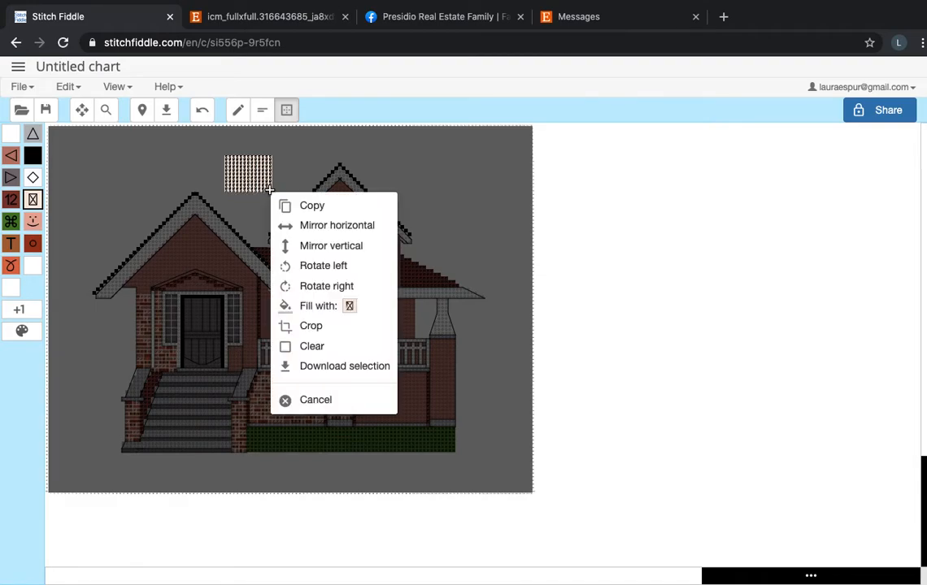
click(316, 347)
Backstitch the mortar lines around the bricks in the lower rows of the porch's center pillar with full-length stitches in color 819.
scroll(321, 348, up, 5)
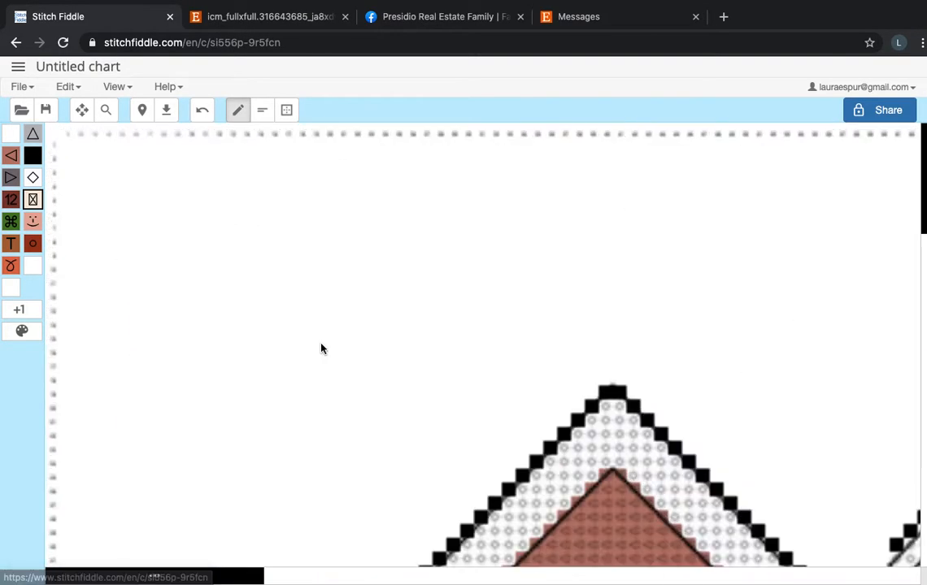
scroll(470, 421, down, 5)
scroll(470, 422, right, 3)
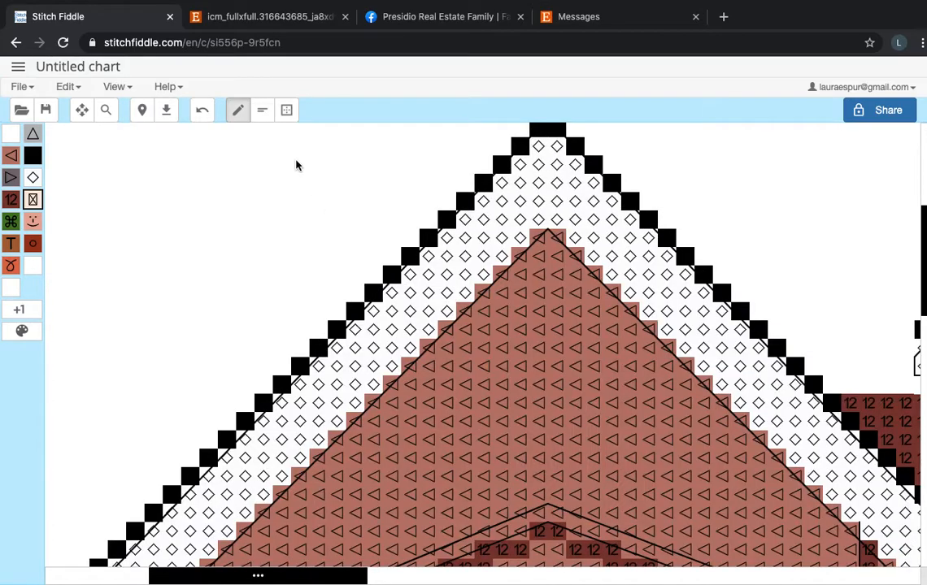
click(262, 109)
scroll(478, 376, down, 10)
scroll(478, 377, right, 5)
scroll(466, 376, right, 4)
scroll(460, 406, down, 5)
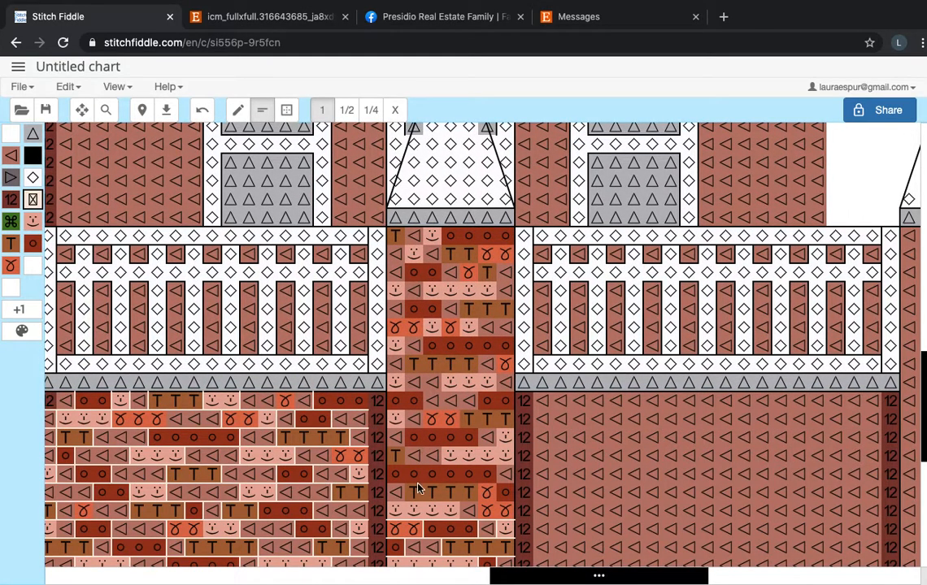
scroll(422, 446, down, 2)
scroll(422, 447, right, 1)
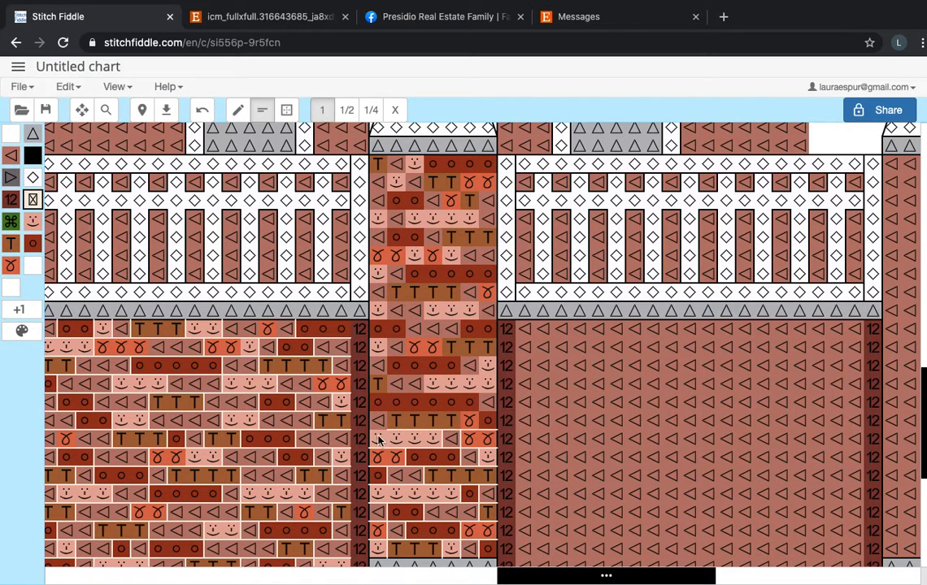
click(478, 404)
drag(373, 395, 483, 392)
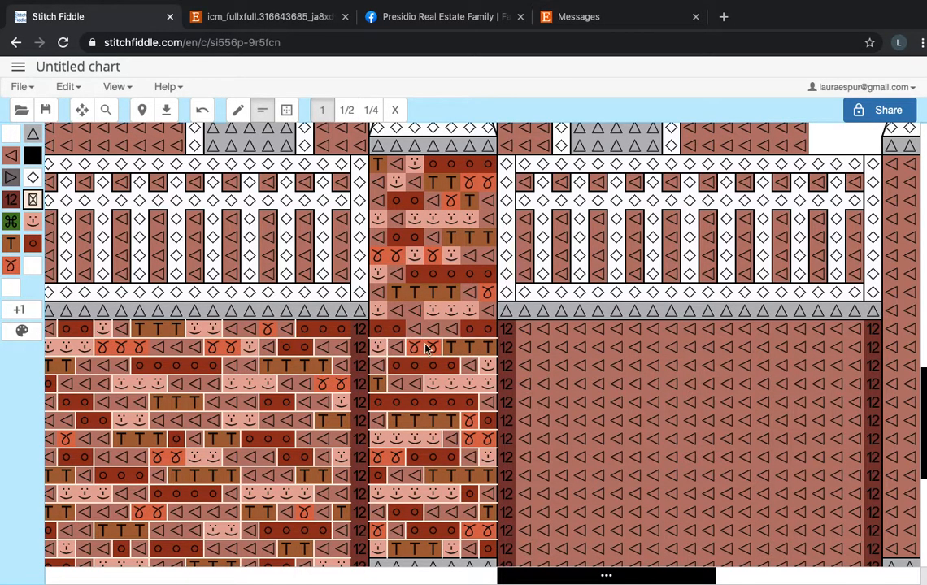
Paint two adjacent orange stitches on the center pillar at ledge level, and backstitch the brick outlines there and just above in color 819.
click(13, 267)
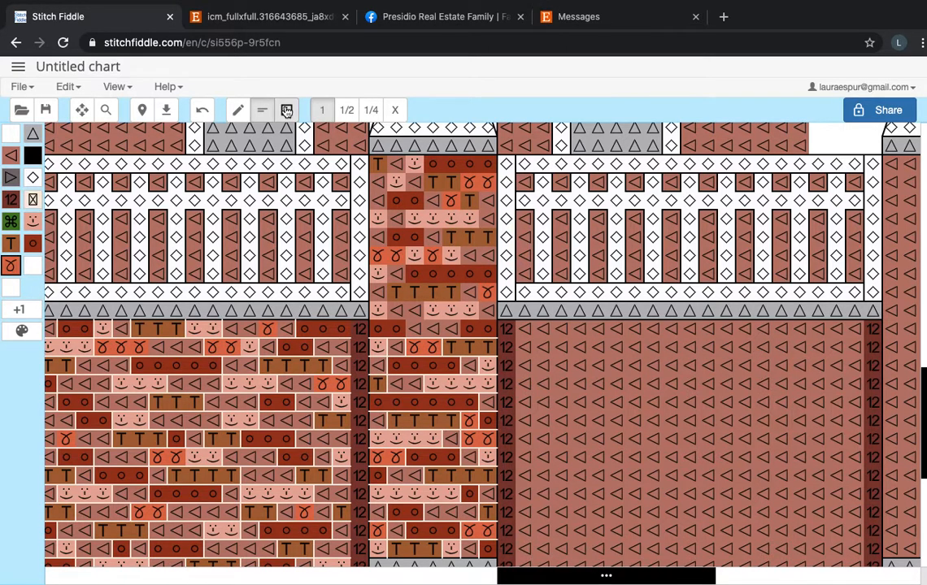
click(399, 313)
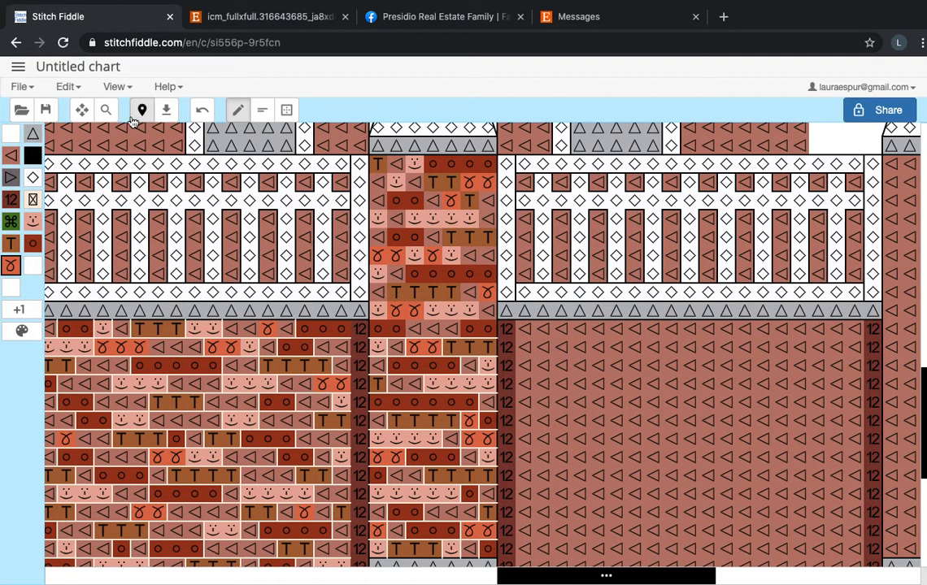
click(262, 110)
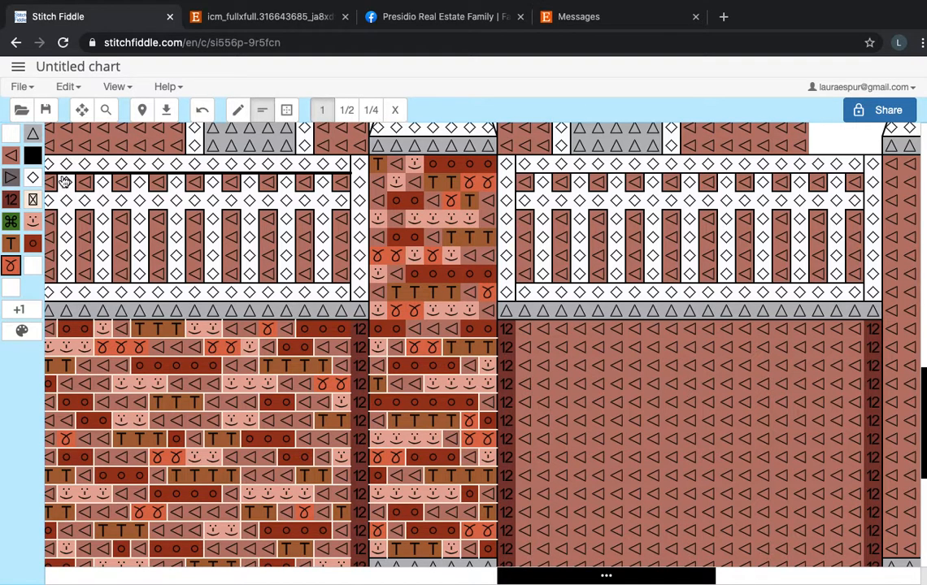
click(33, 200)
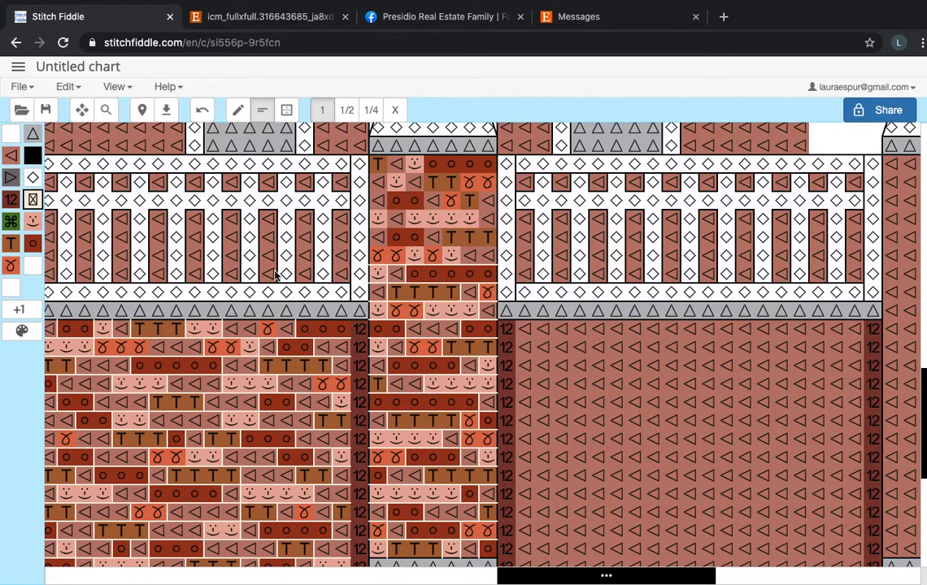
Repaint the right part of the center pillar's sixth brick row with medium brick-red stitches and a dark red last stitch.
click(239, 112)
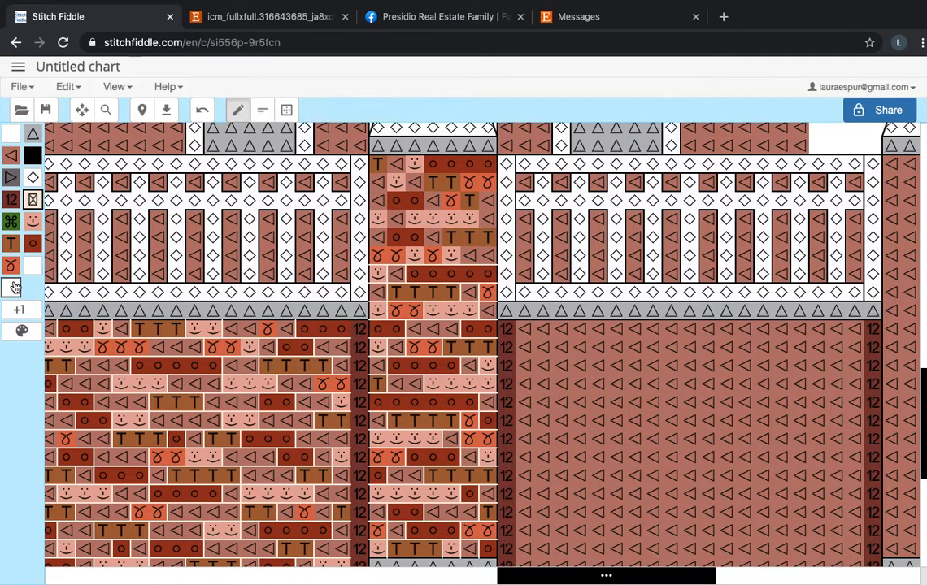
click(452, 262)
click(437, 263)
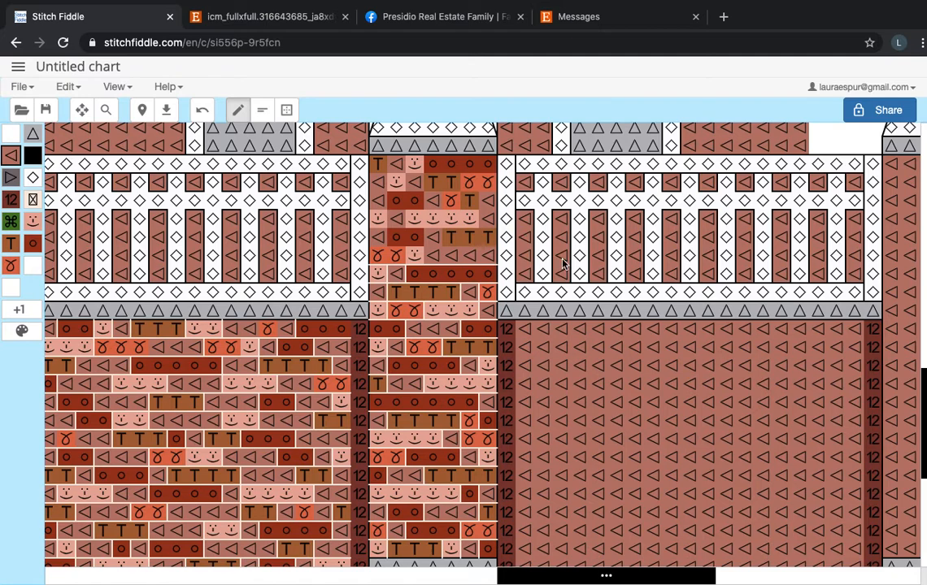
click(33, 243)
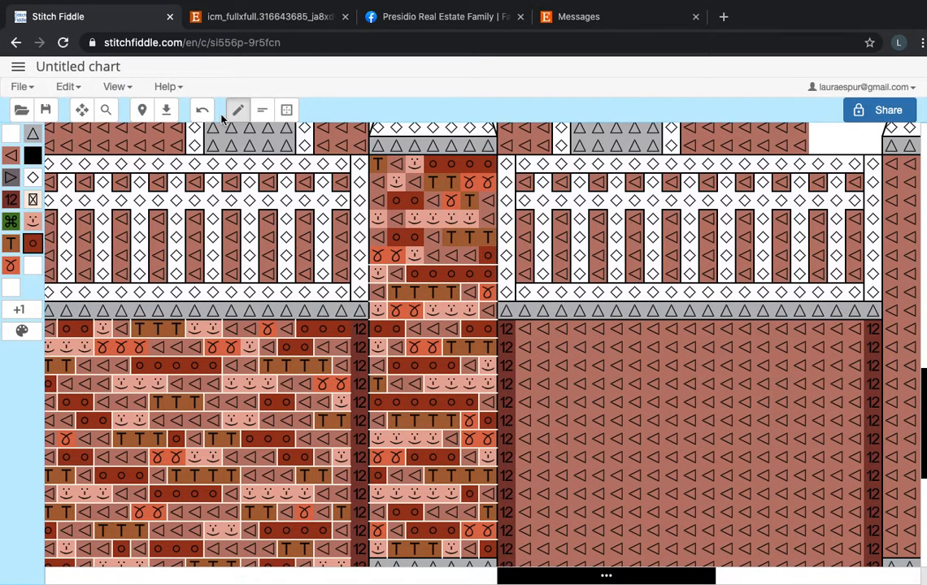
Backstitch the mortar lines around the bricks in the center pillar's upper rows in color 819, undoing misplaced stitches.
click(262, 110)
click(32, 199)
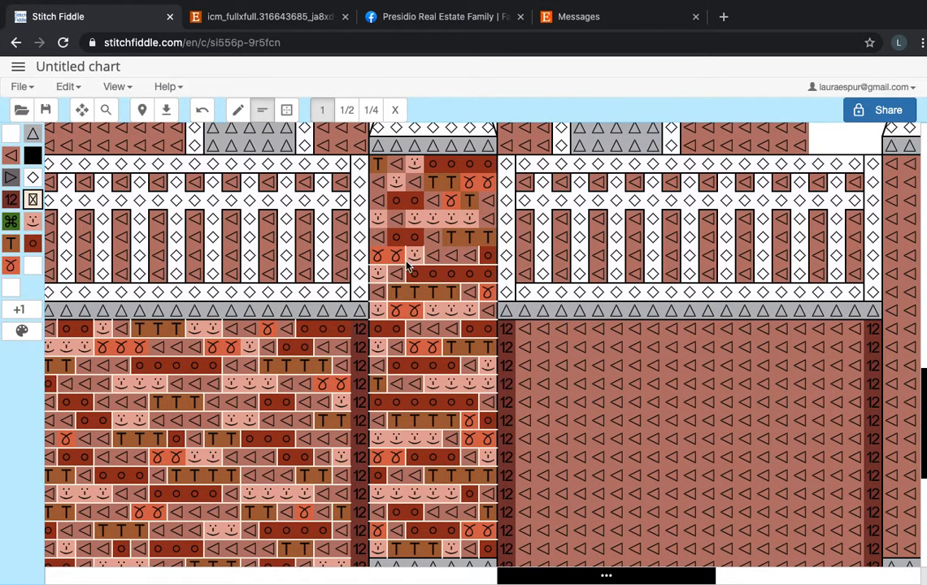
click(379, 254)
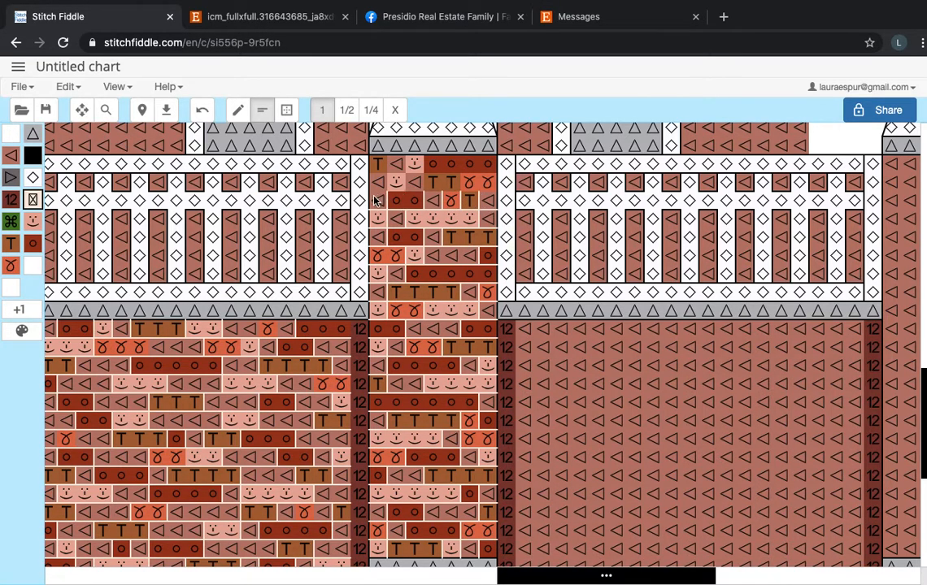
click(203, 111)
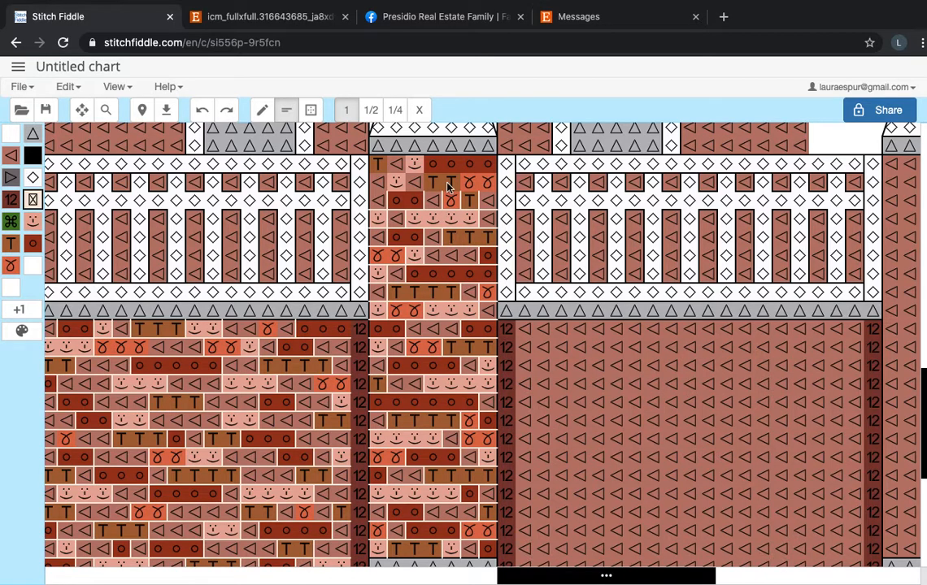
click(370, 200)
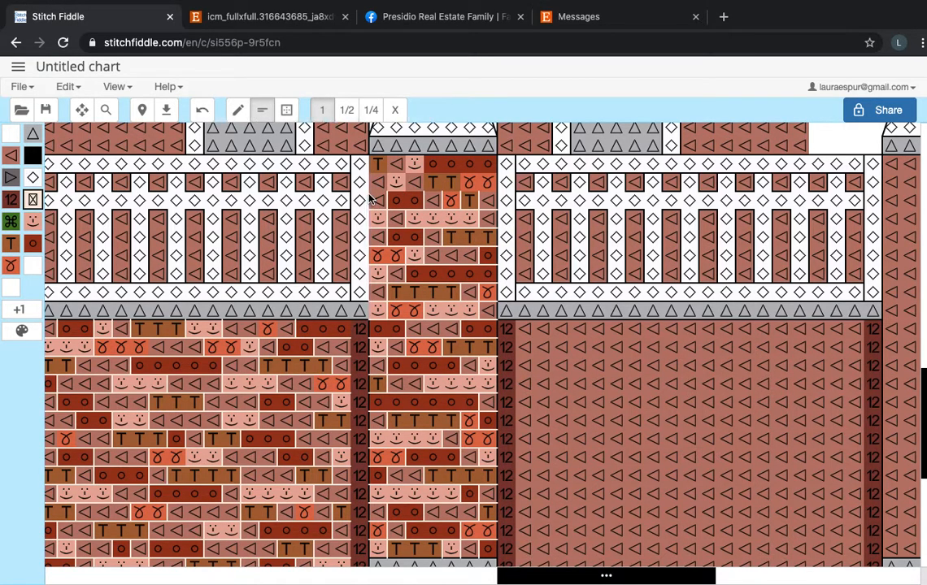
click(203, 114)
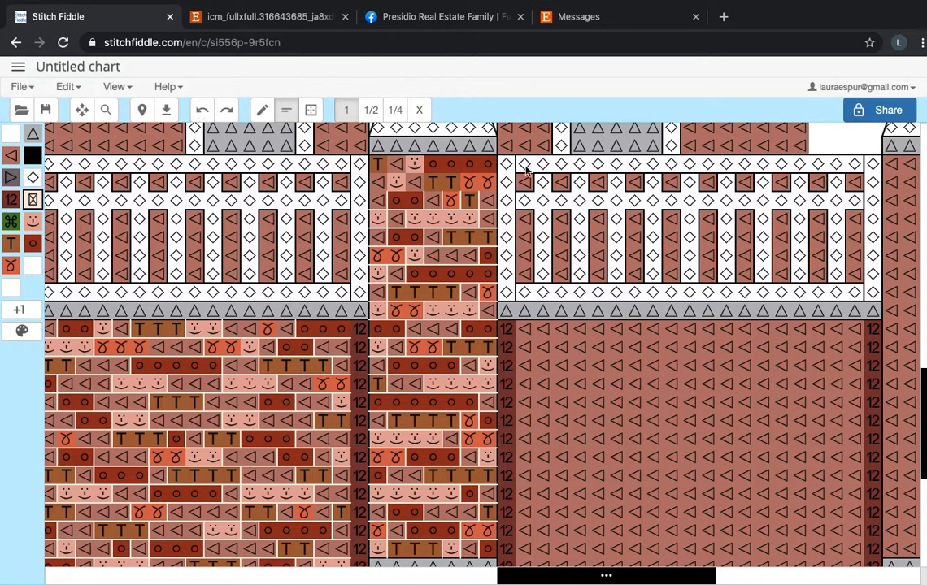
mouse_move(440, 195)
mouse_down()
mouse_move(486, 193)
mouse_move(464, 187)
mouse_up()
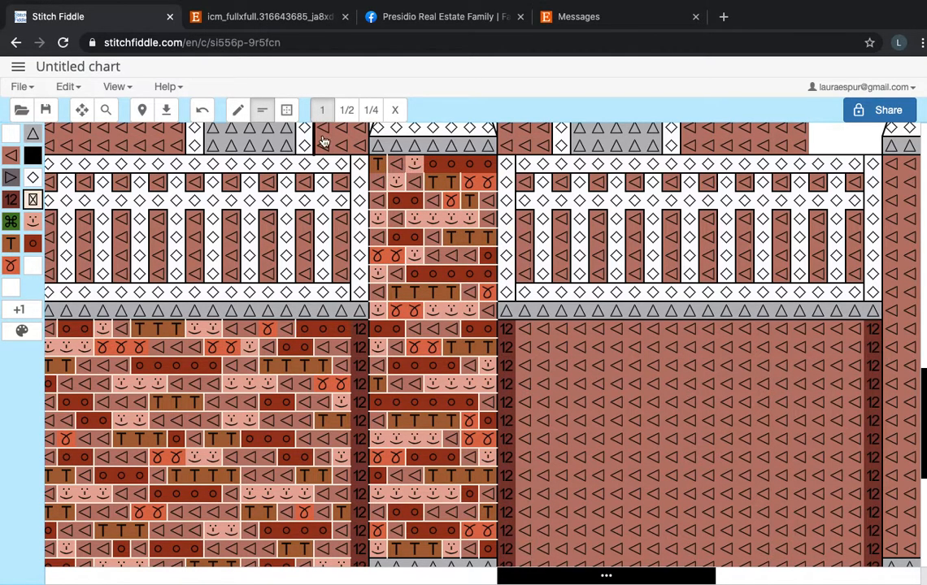
Vary the center pillar's top brick row by painting two adjacent orange stitches and two adjacent medium brick-red stitches.
click(238, 110)
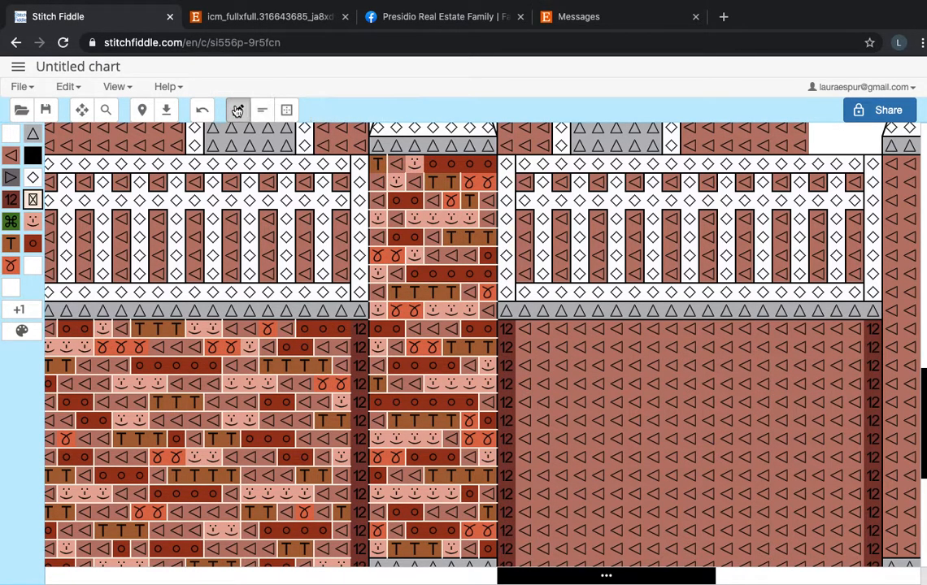
click(10, 265)
click(398, 165)
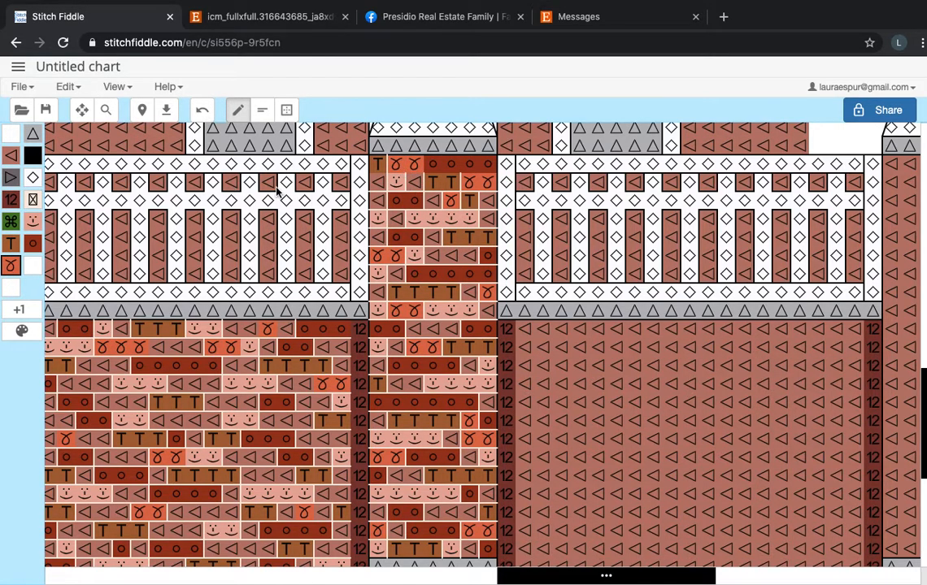
click(11, 156)
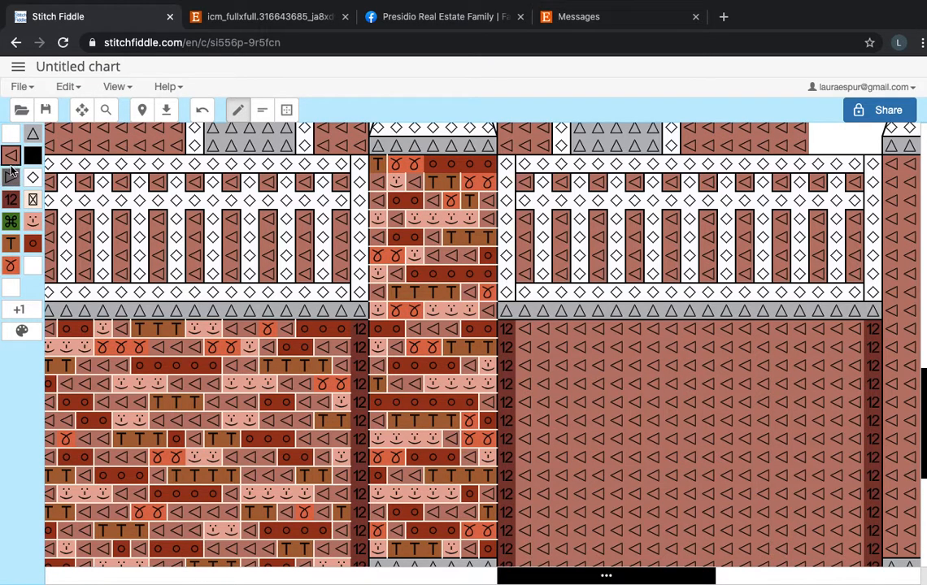
click(451, 166)
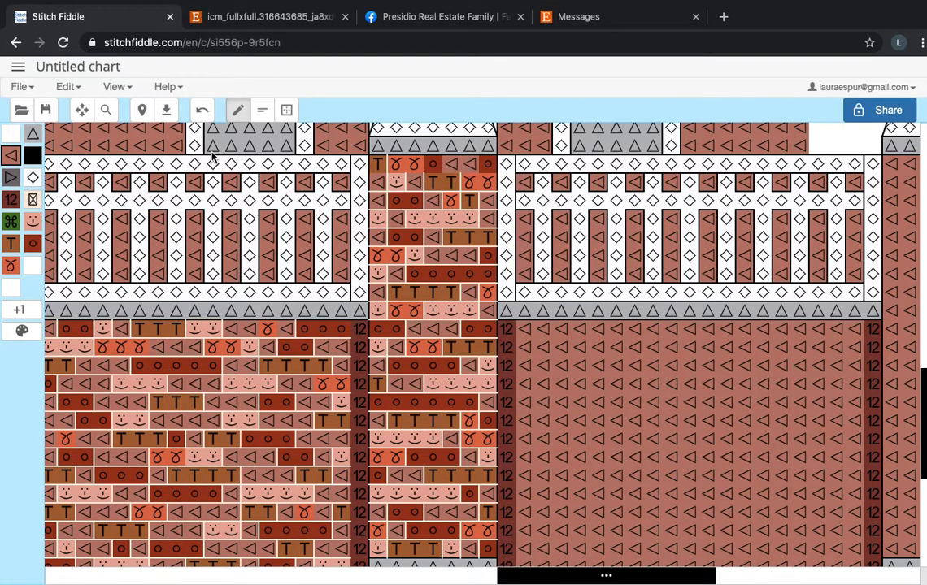
Backstitch the brick outlines in the center pillar's top row in color 819 and undo a misplaced stitch.
click(32, 198)
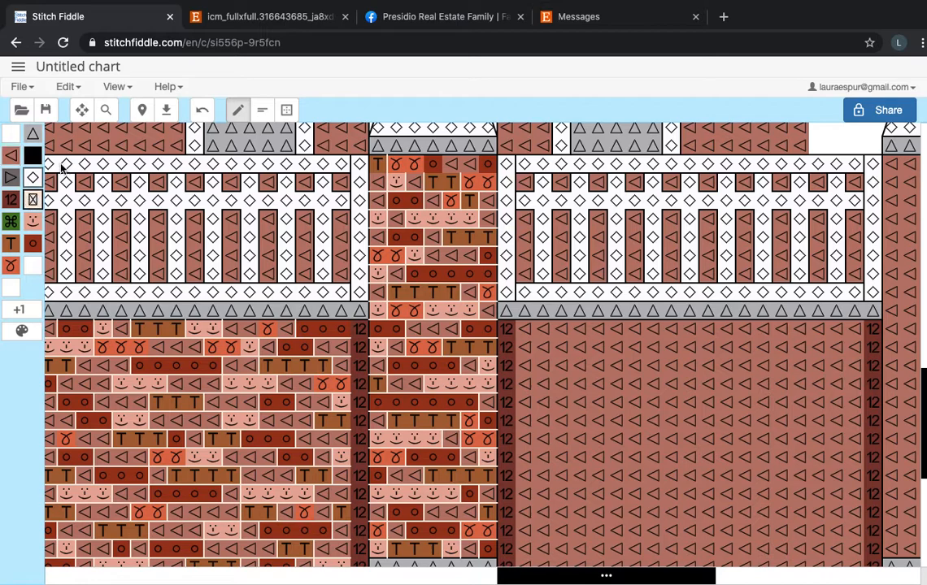
click(262, 110)
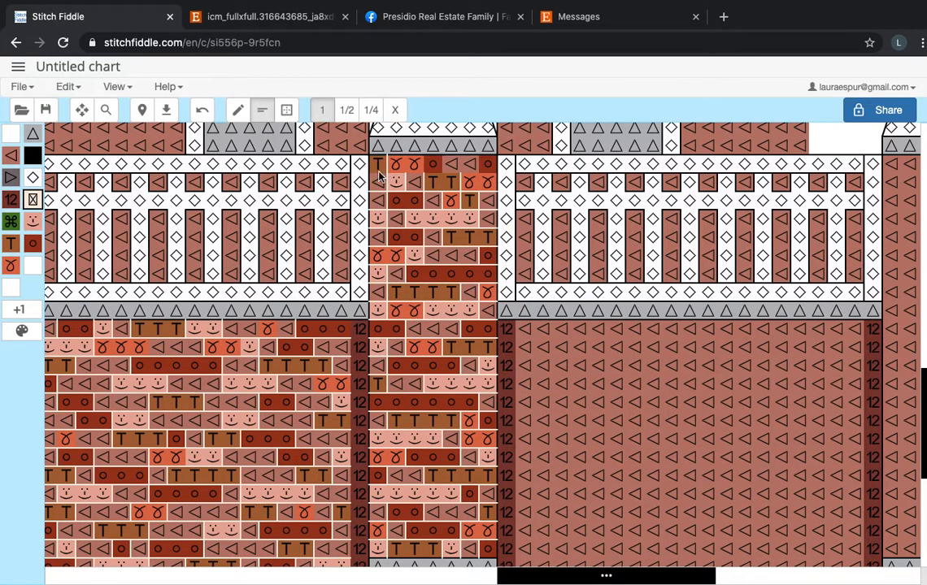
mouse_move(487, 173)
mouse_down()
mouse_move(381, 173)
mouse_move(489, 154)
mouse_up()
click(203, 110)
Save the house chart after checking the whole design.
scroll(482, 171, down, 5)
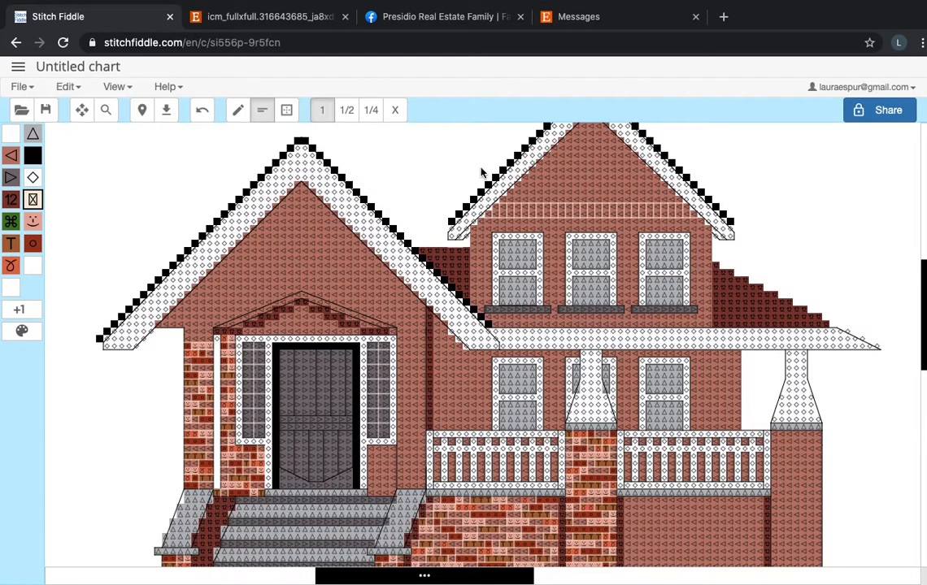
scroll(482, 172, down, 3)
scroll(447, 318, up, 1)
scroll(447, 318, down, 3)
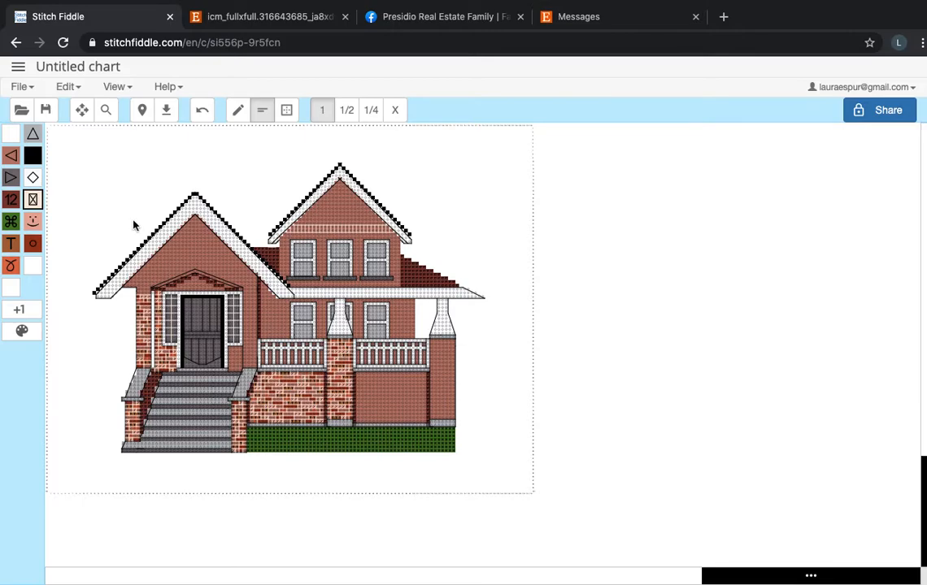
click(70, 87)
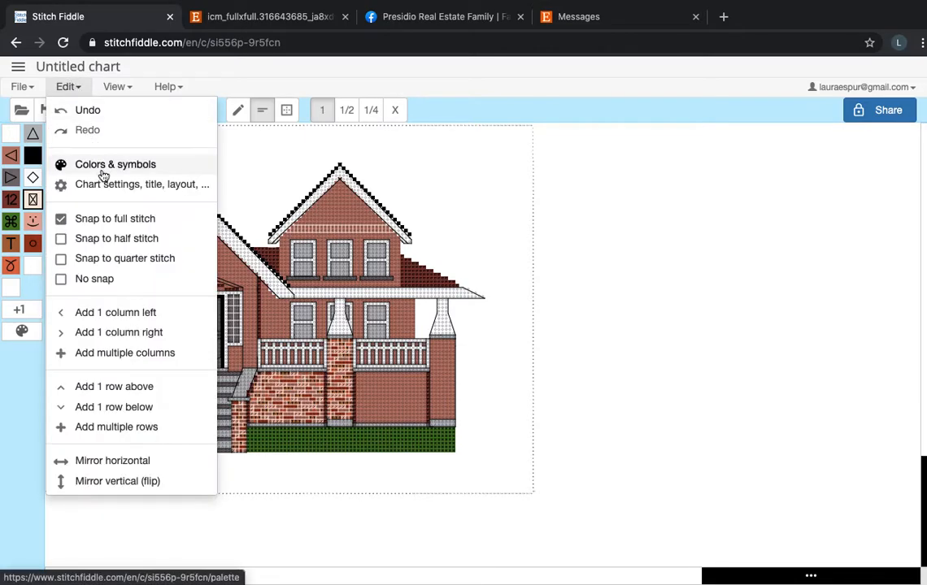
click(21, 88)
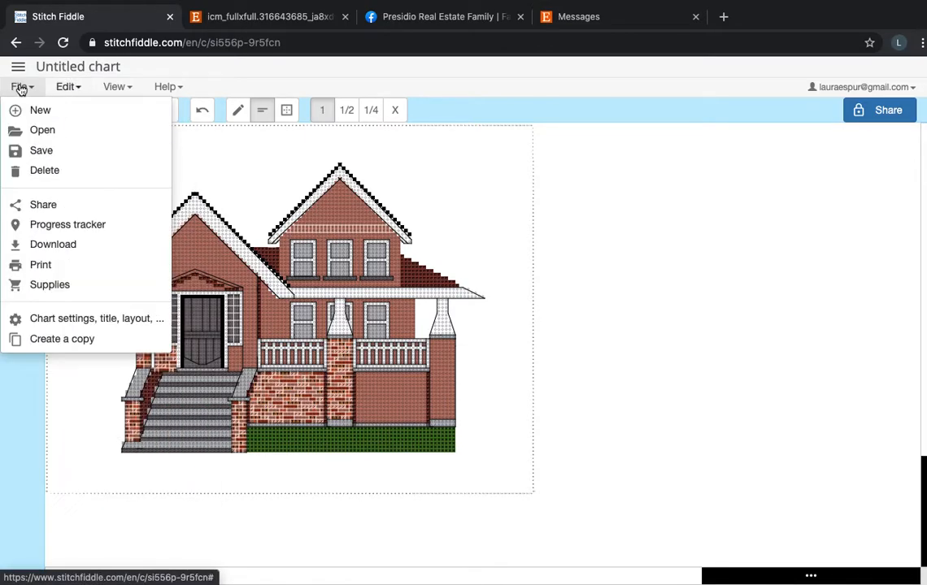
click(41, 150)
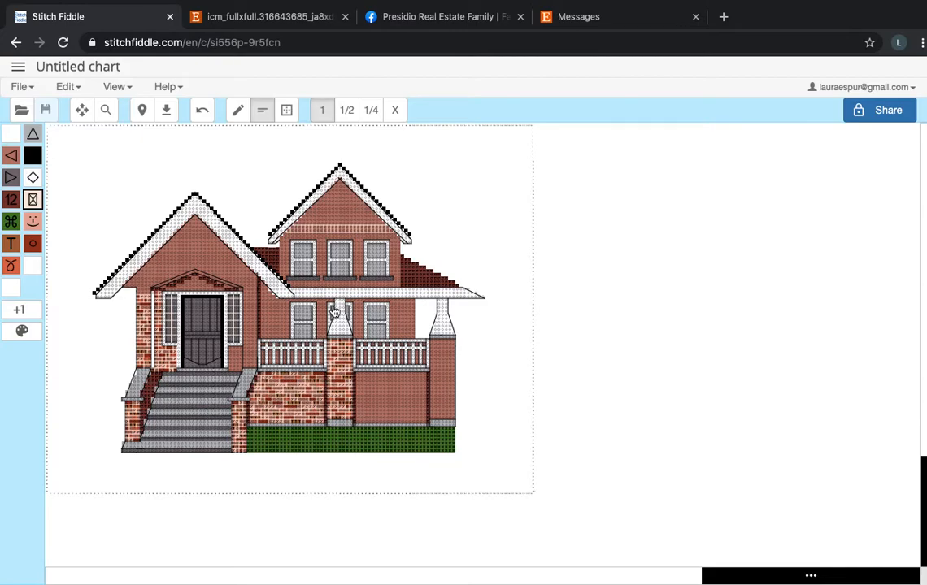
click(70, 87)
click(160, 187)
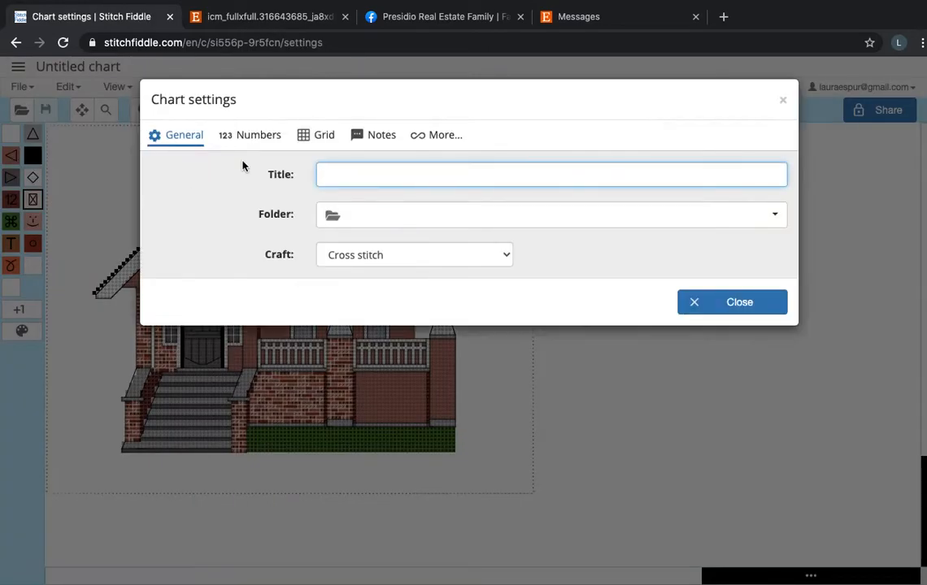
click(781, 104)
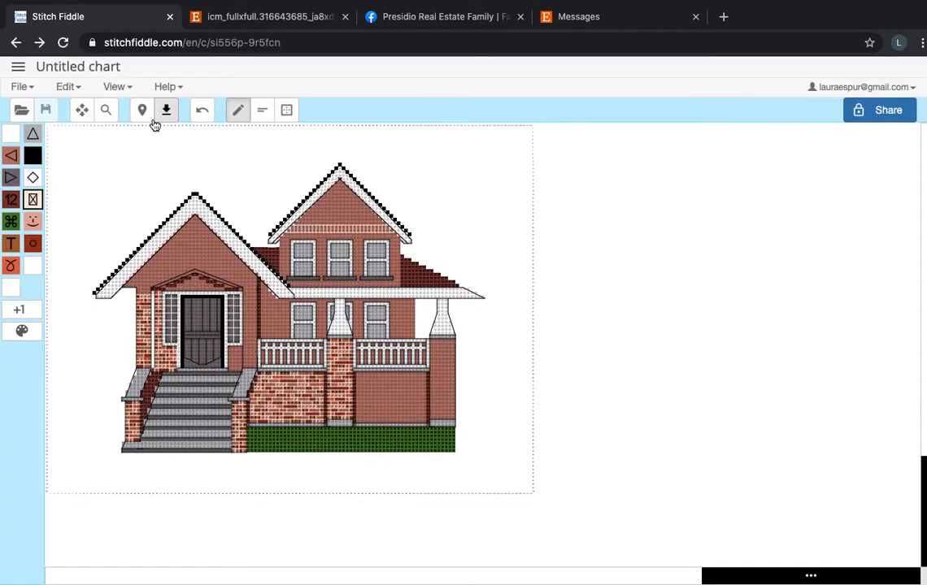
Enter "House Pattern" as the chart's title in the chart settings.
click(68, 87)
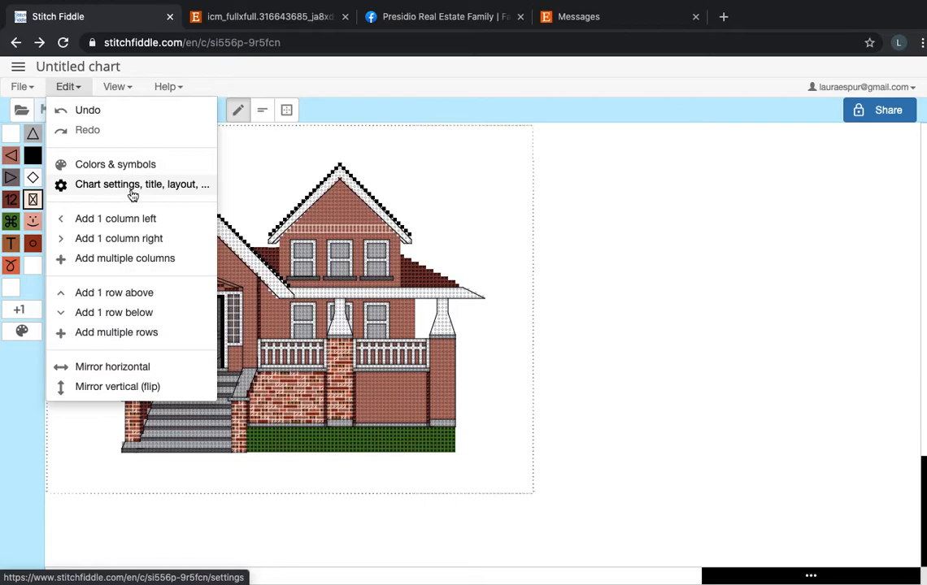
click(157, 196)
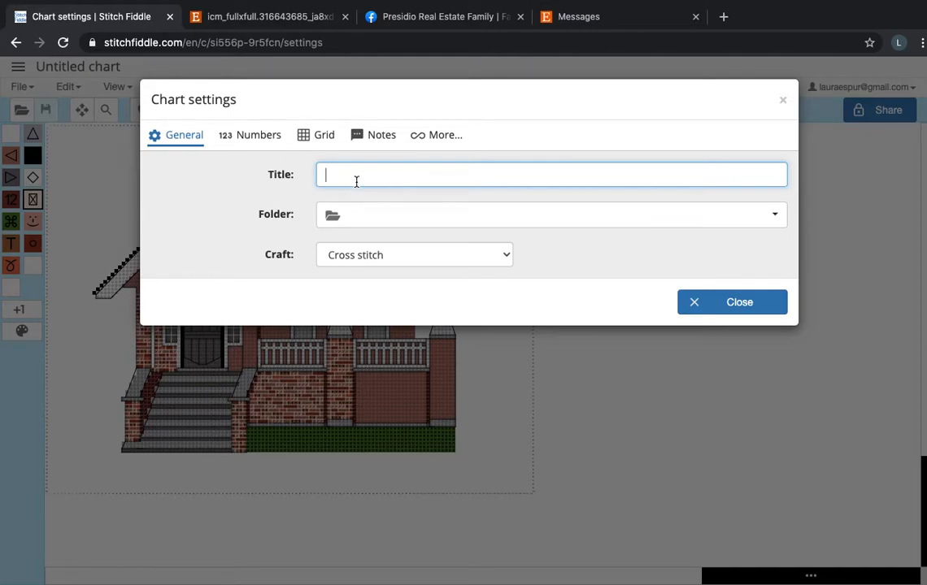
text(House Pattern)
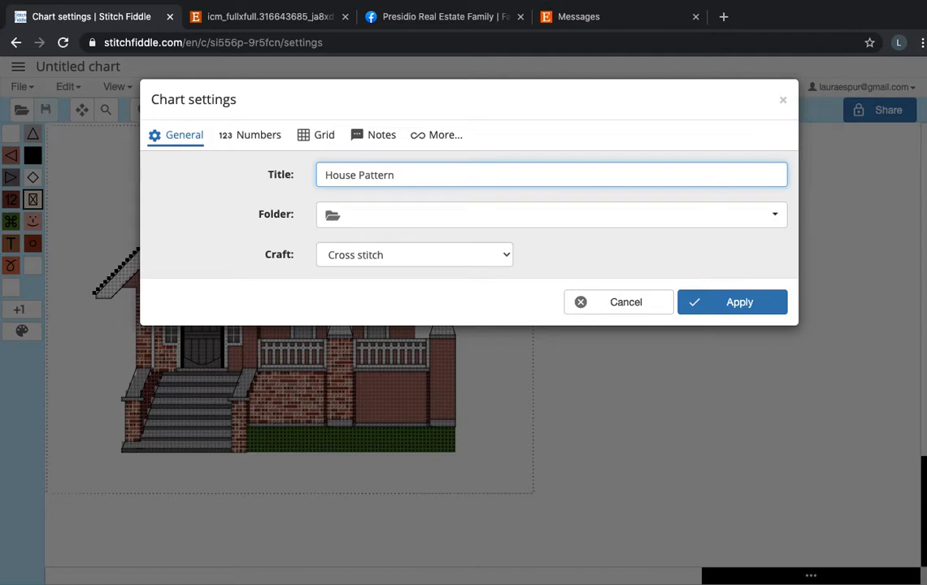
Set the chart's grid lines to Default and apply the chart settings.
click(268, 142)
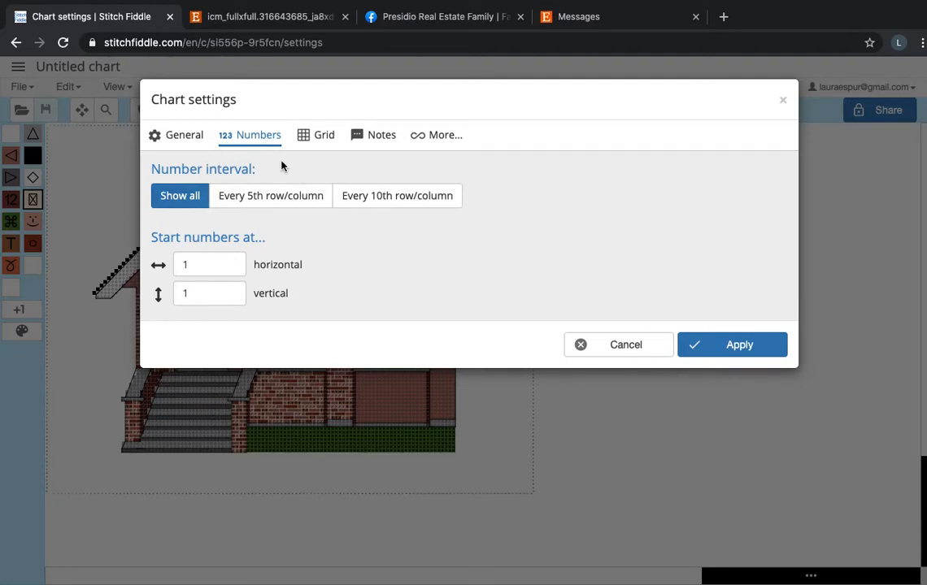
click(359, 143)
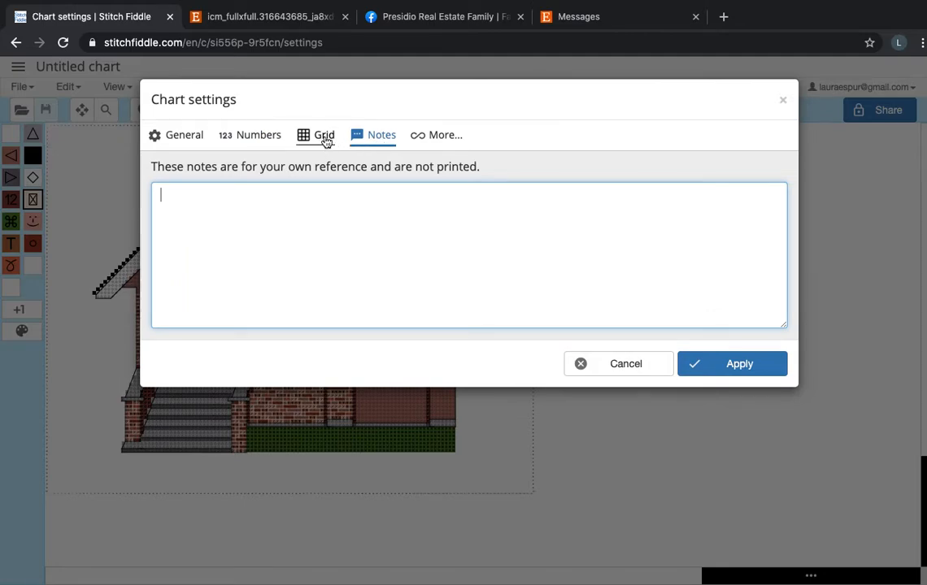
click(325, 138)
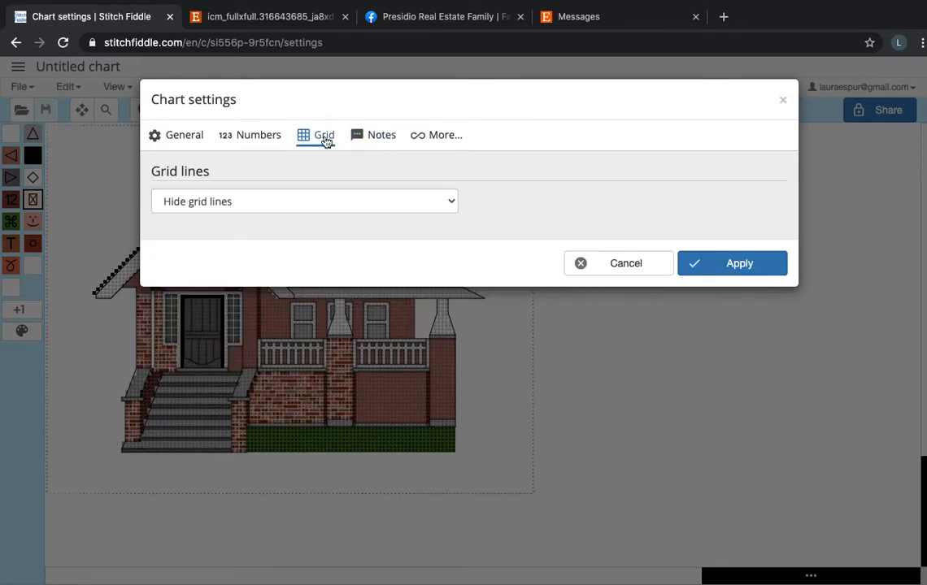
click(320, 207)
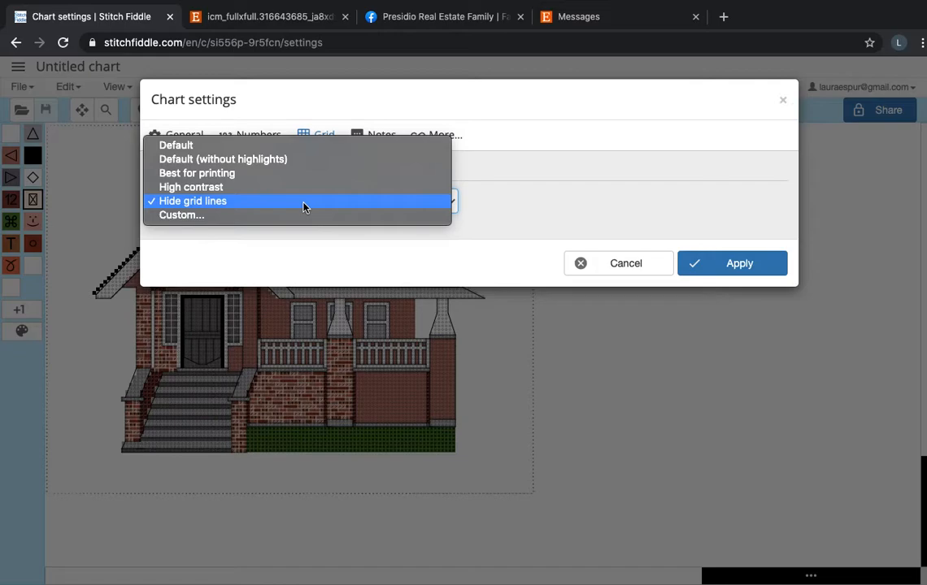
click(303, 146)
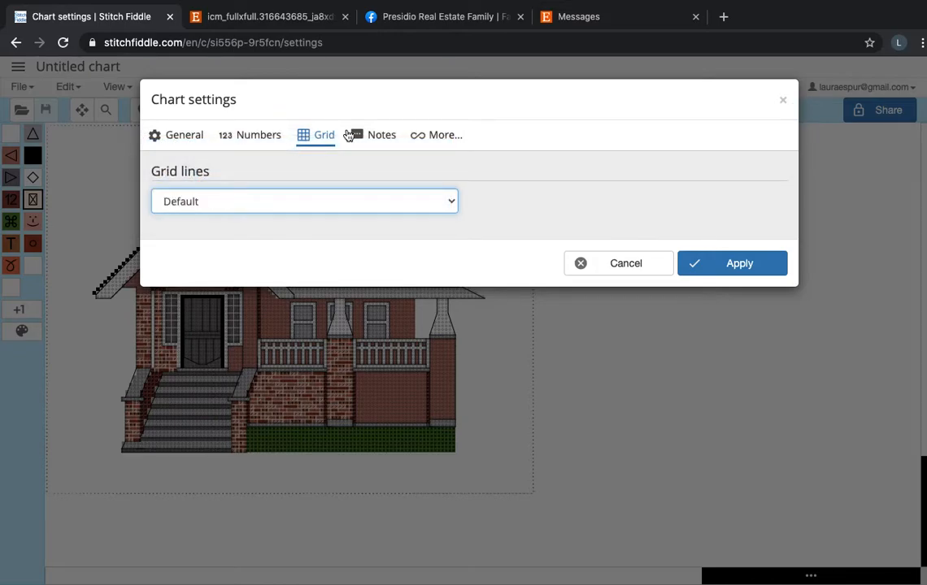
click(743, 270)
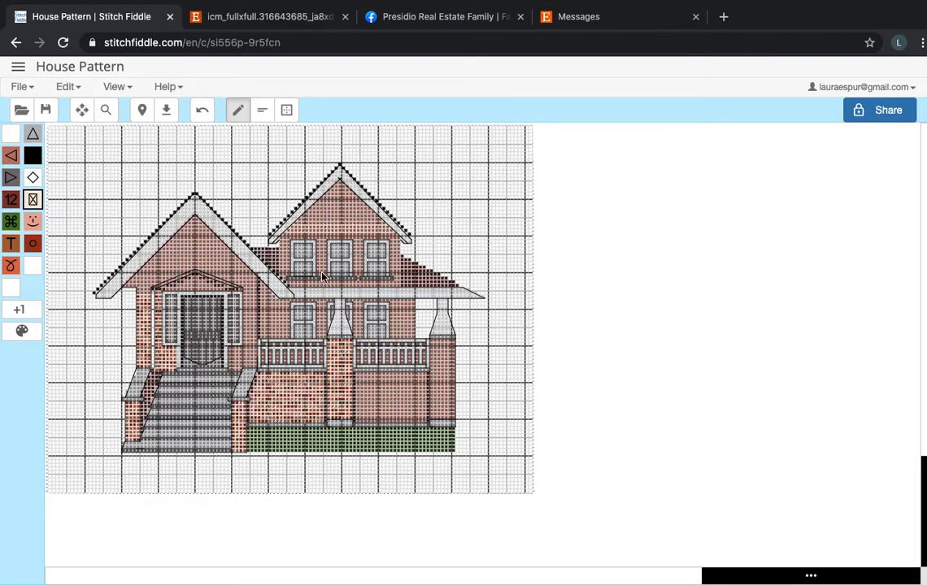
Change the chart's grid lines to Default (without highlights) and apply the setting.
click(61, 86)
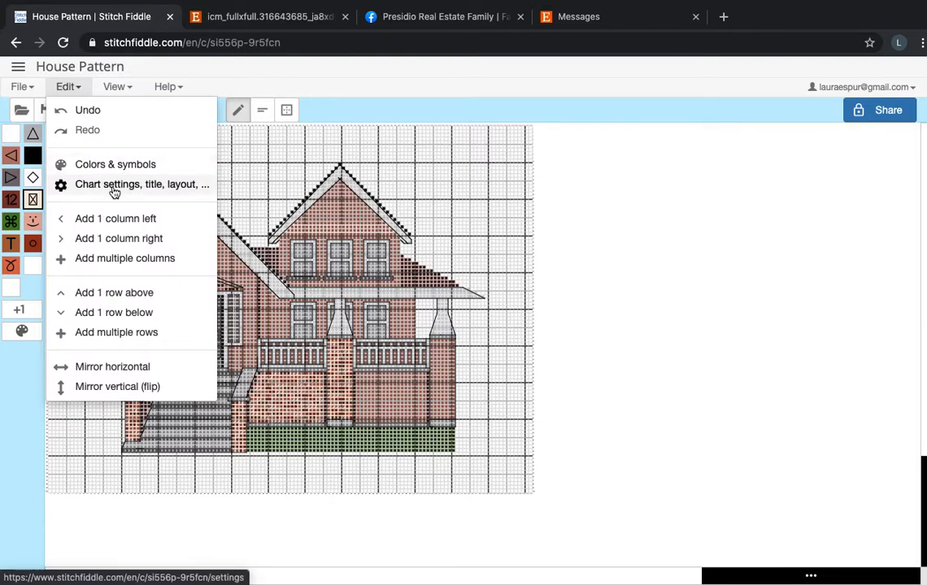
click(114, 187)
click(324, 135)
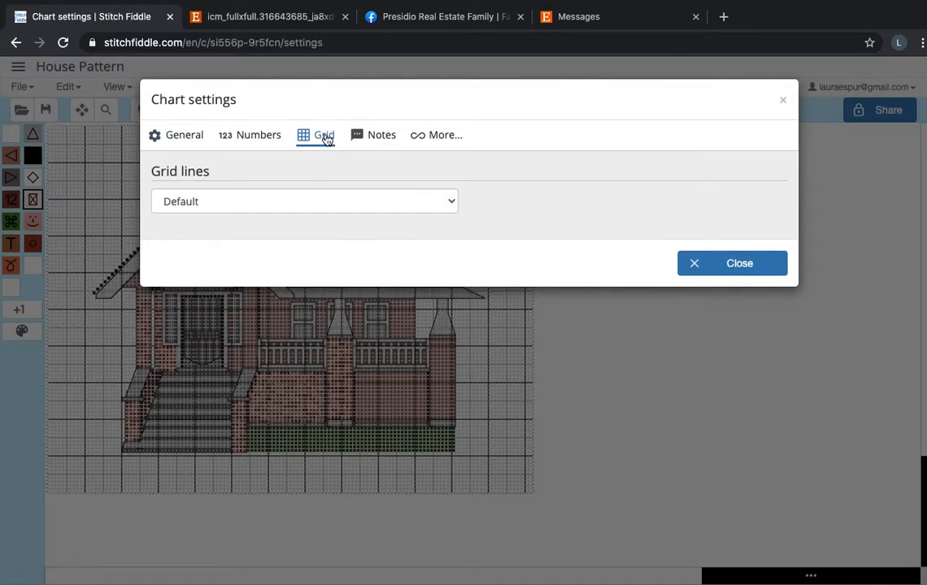
click(326, 202)
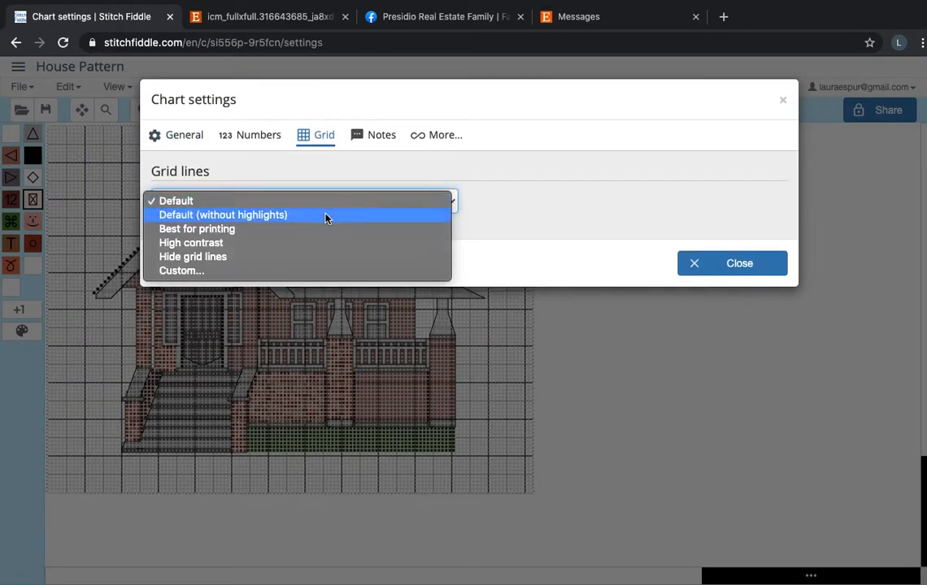
click(325, 215)
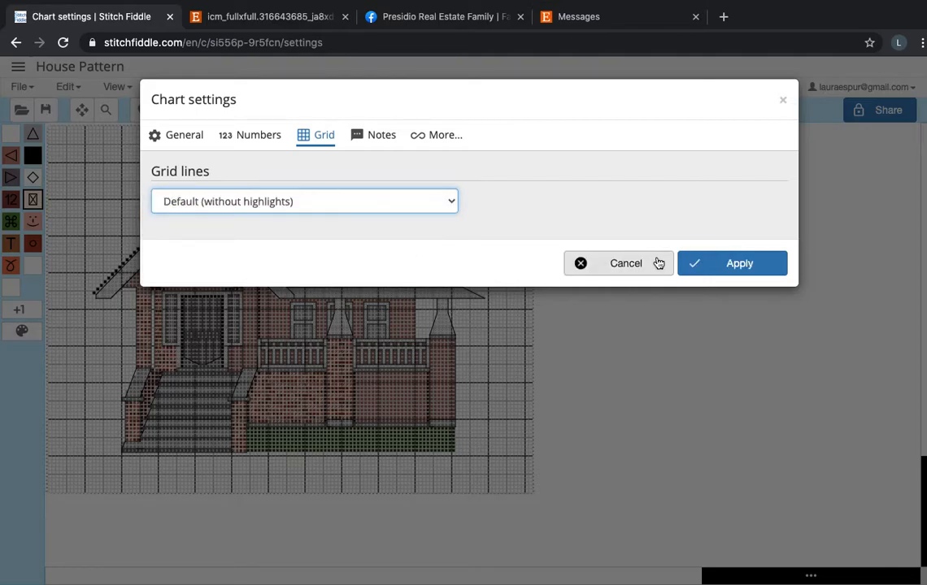
click(698, 264)
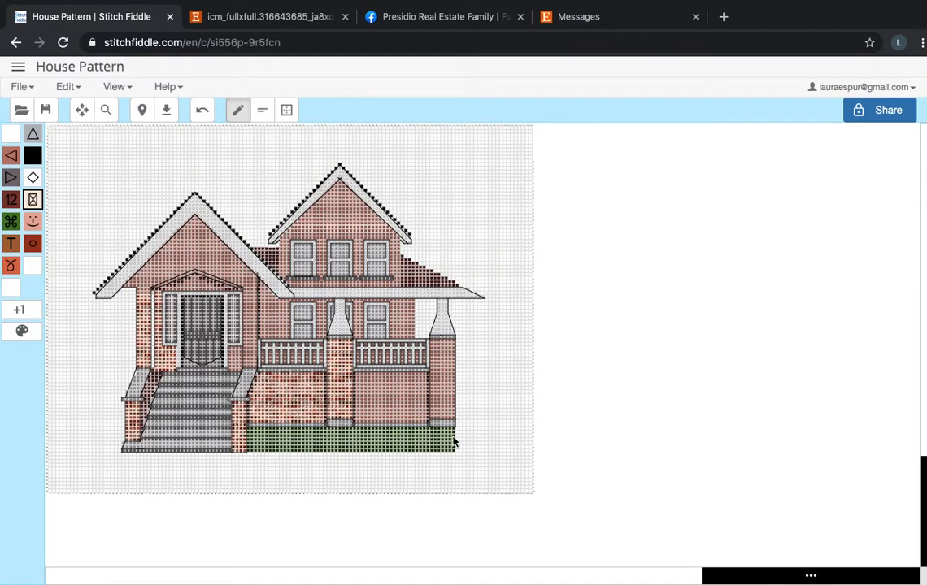
Examine the house design with its grid lines, both as a whole and close up around the gables and entrance.
scroll(453, 442, up, 5)
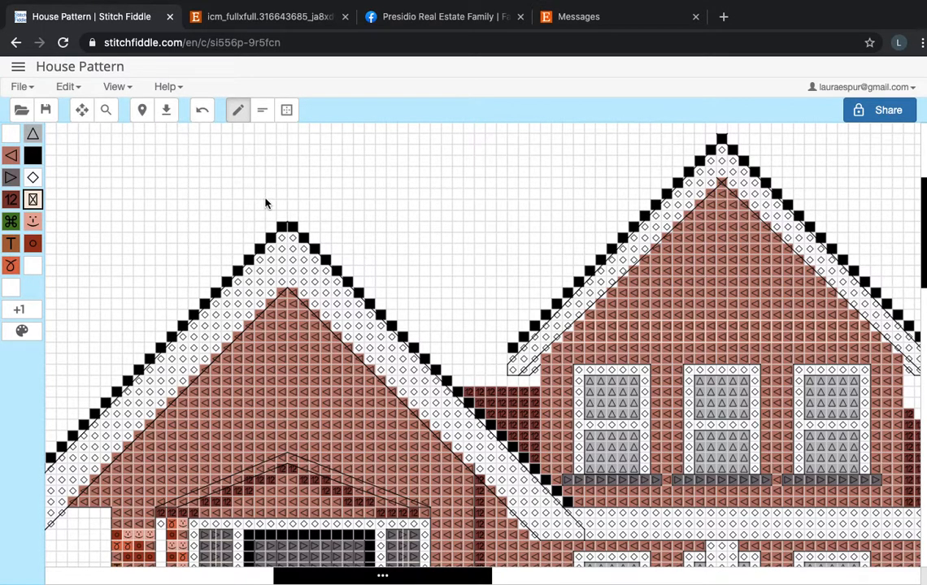
scroll(265, 204, down, 3)
scroll(265, 203, down, 5)
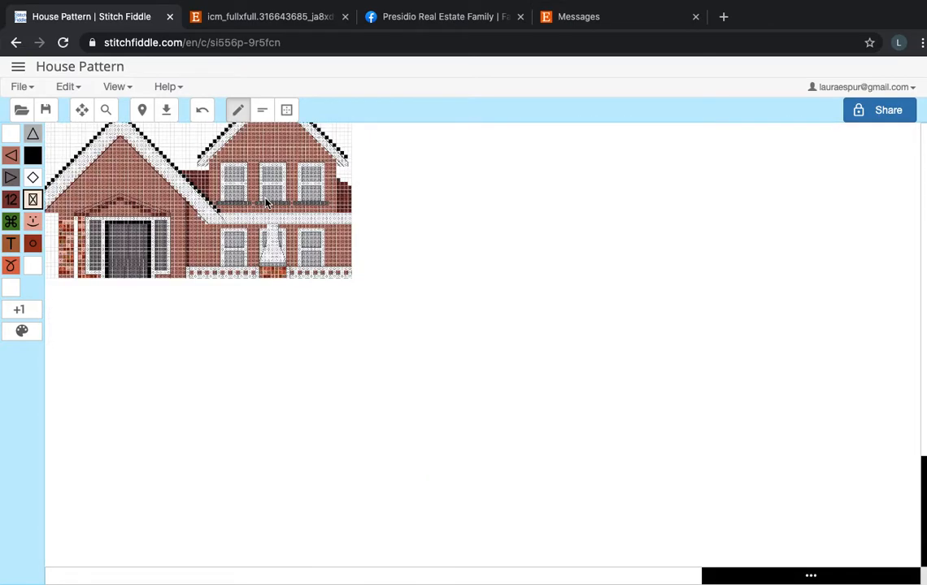
scroll(370, 342, left, 3)
scroll(369, 343, right, 1)
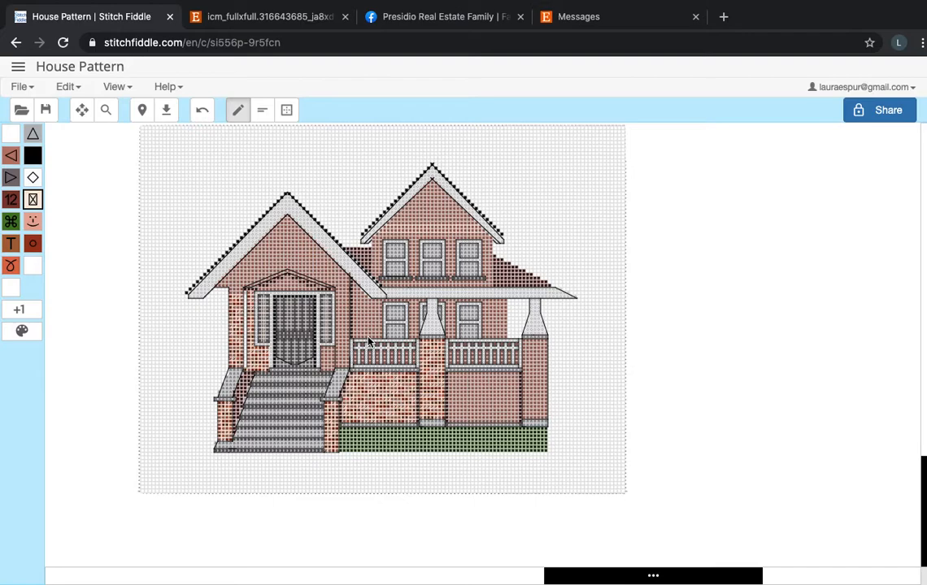
scroll(368, 337, right, 1)
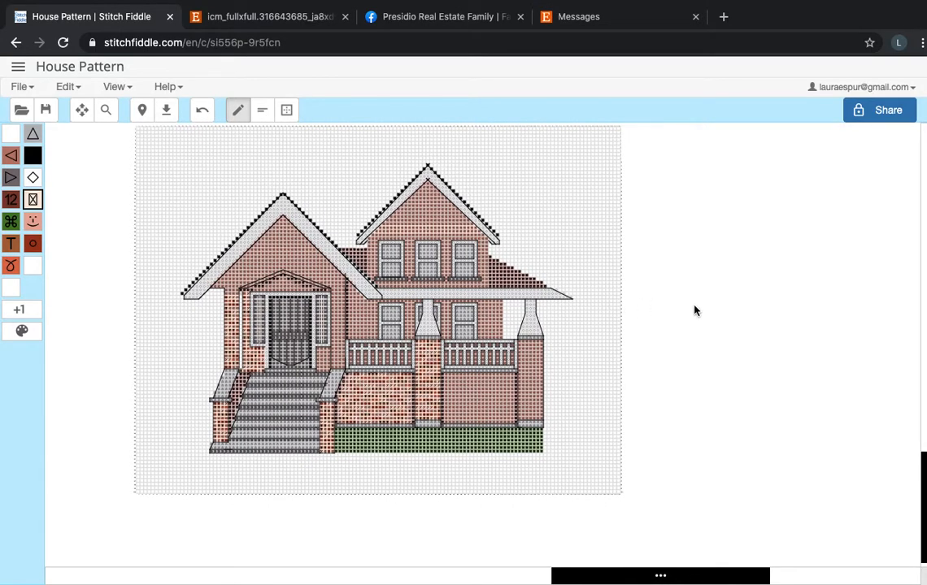
scroll(472, 347, up, 1)
scroll(472, 347, down, 1)
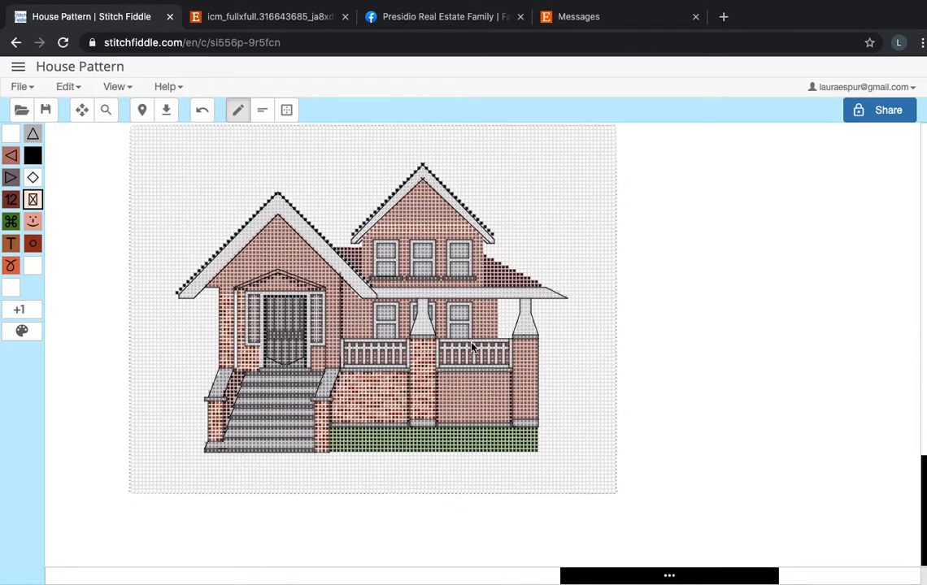
scroll(471, 347, left, 1)
scroll(471, 346, up, 3)
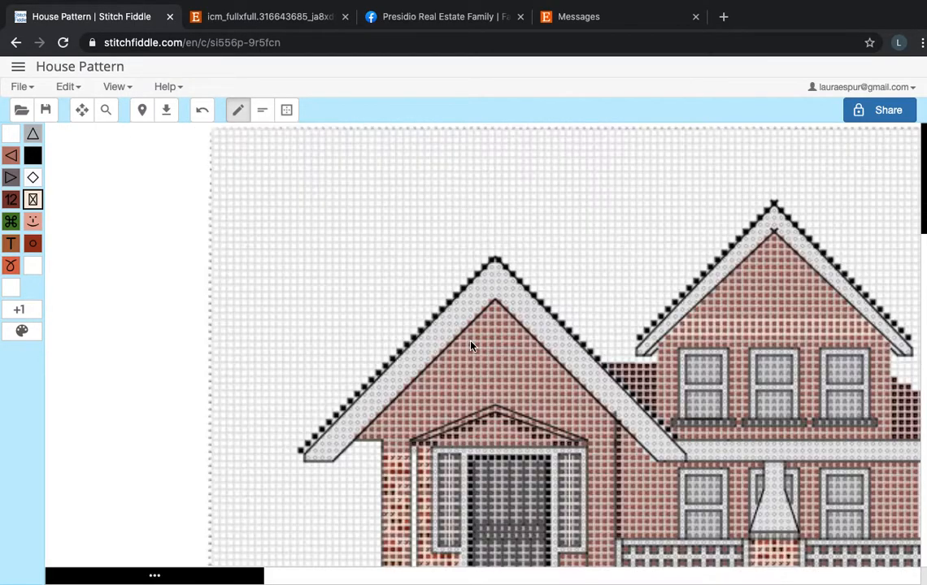
scroll(471, 345, down, 3)
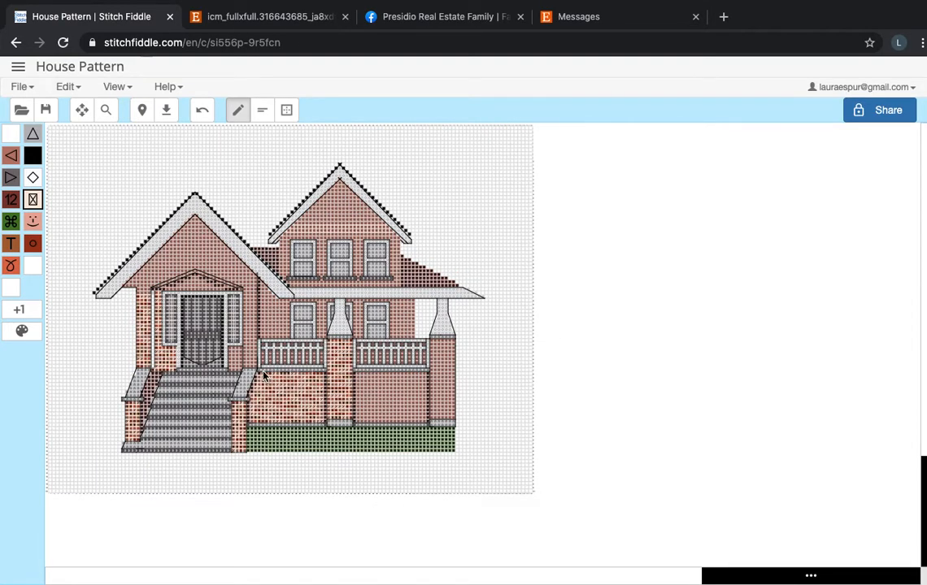
Compare the chart's front stairs with the entrance, brick pillars and stairs in the reference photo of the house.
scroll(263, 375, up, 5)
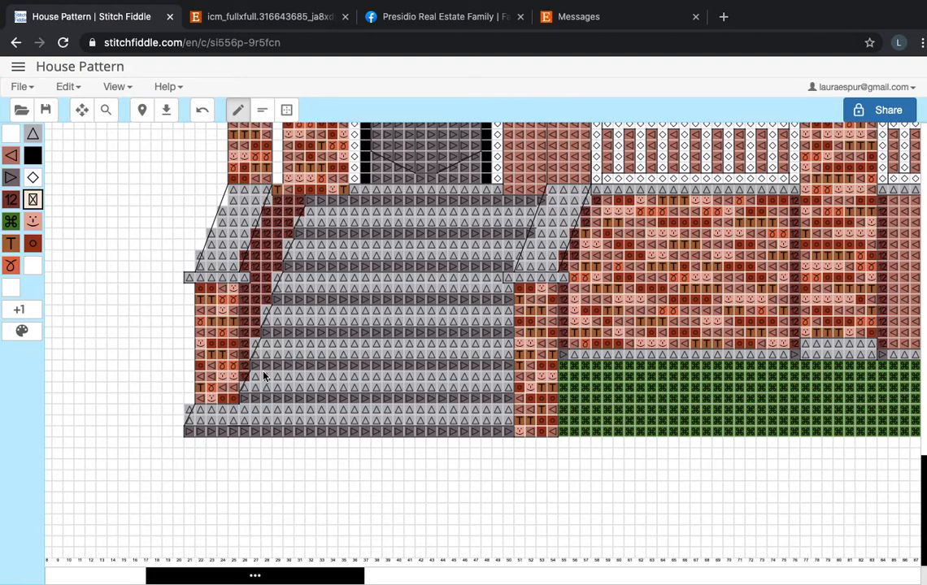
click(320, 23)
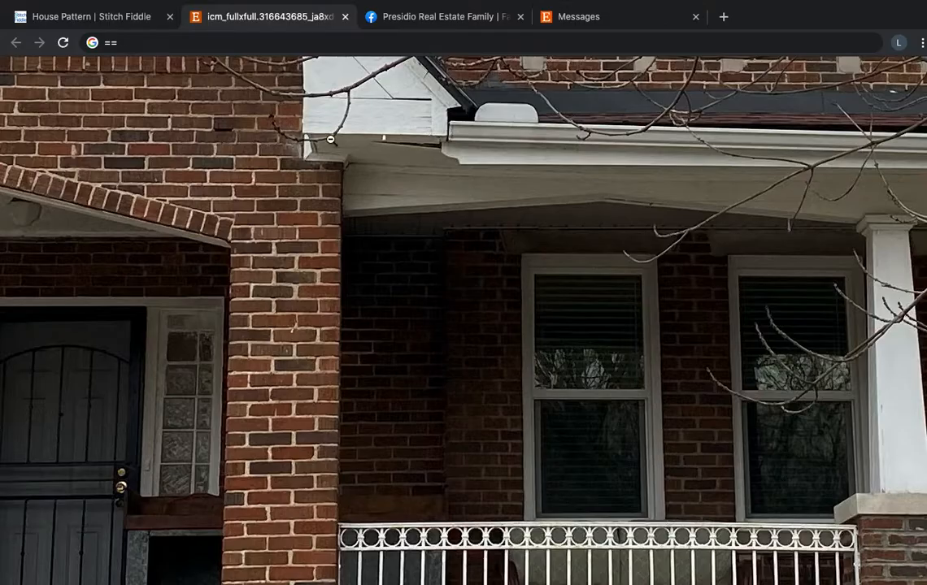
click(447, 277)
scroll(447, 278, down, 10)
scroll(447, 278, left, 6)
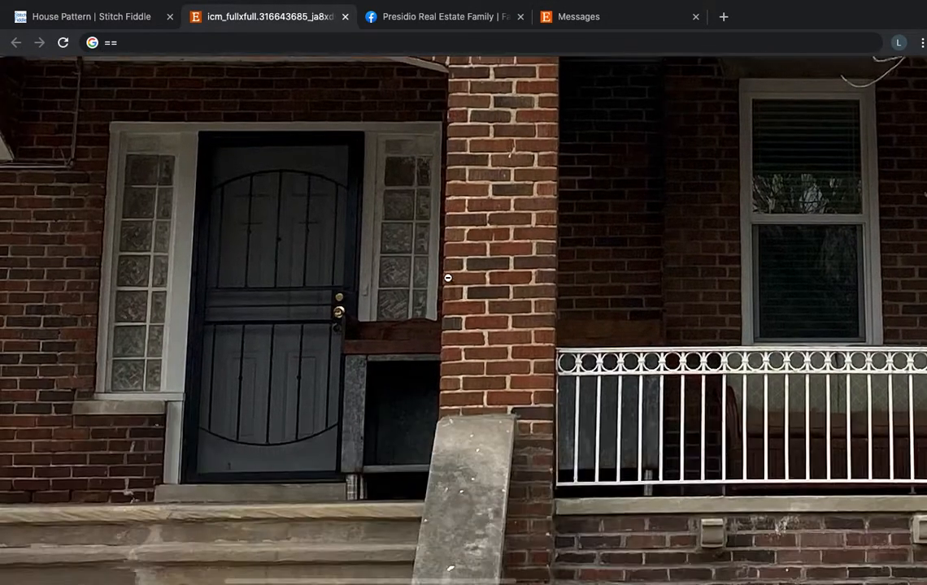
scroll(447, 279, down, 4)
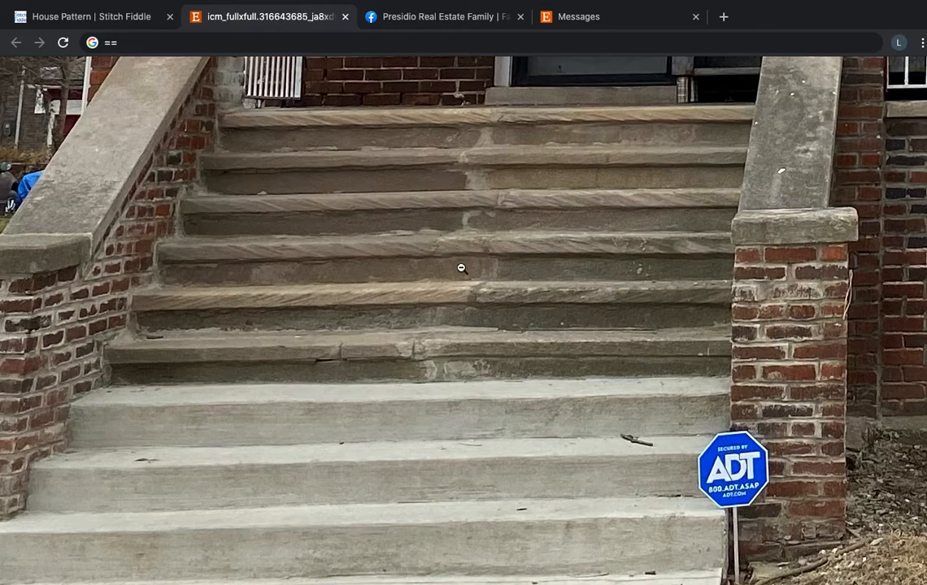
Return to the chart and backstitch in black the outline of another stair, two squares high with a slanted left edge, beneath the staircase.
click(133, 16)
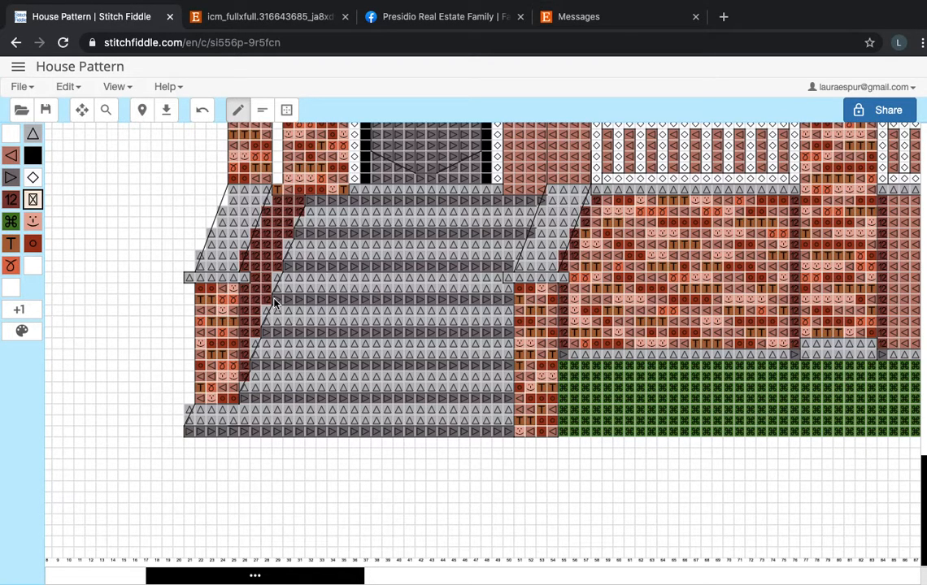
scroll(274, 304, up, 5)
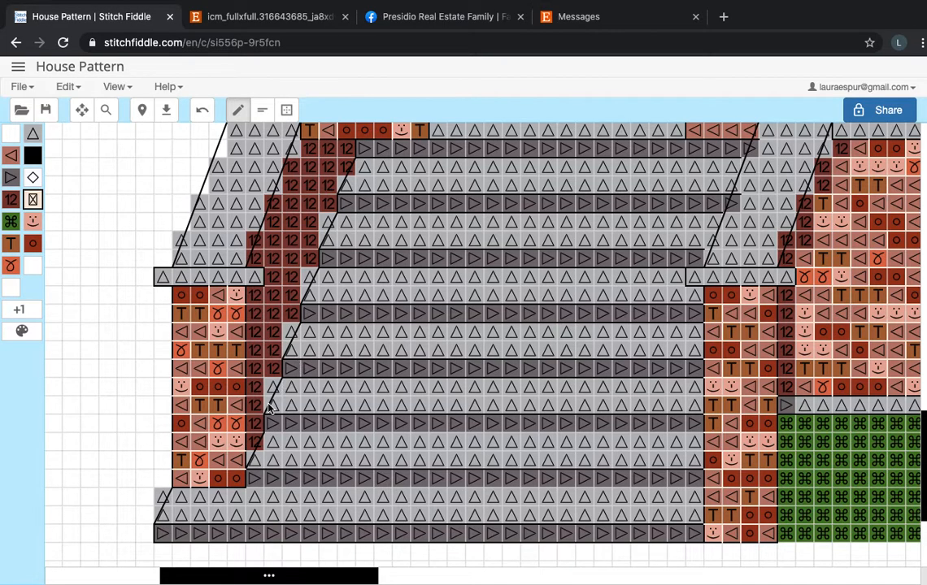
click(261, 110)
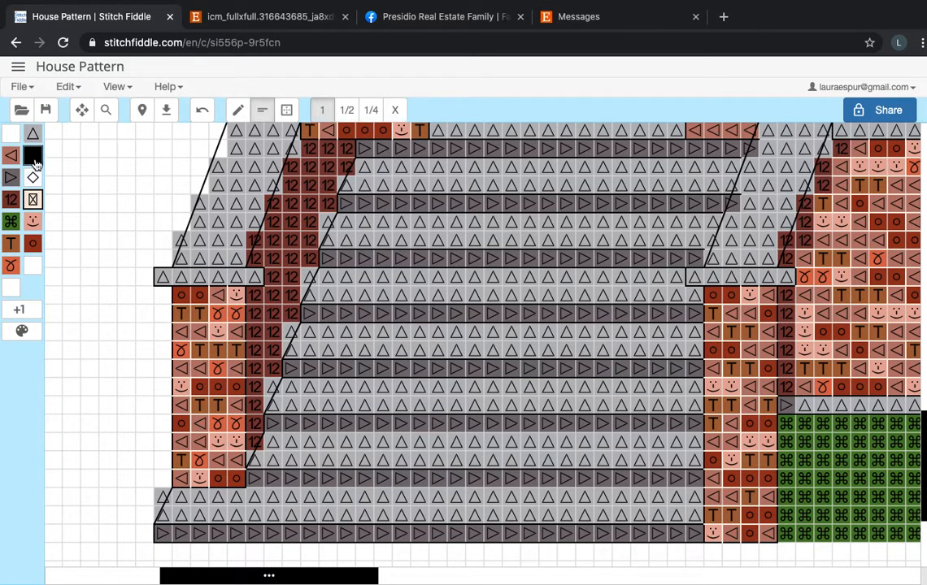
scroll(232, 271, down, 5)
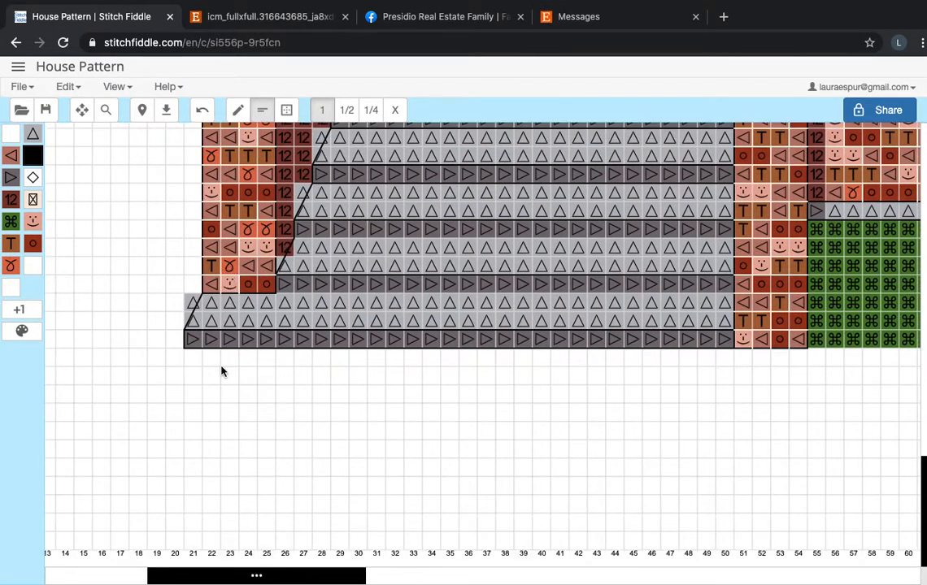
drag(170, 376, 184, 350)
drag(734, 384, 734, 353)
drag(709, 390, 167, 385)
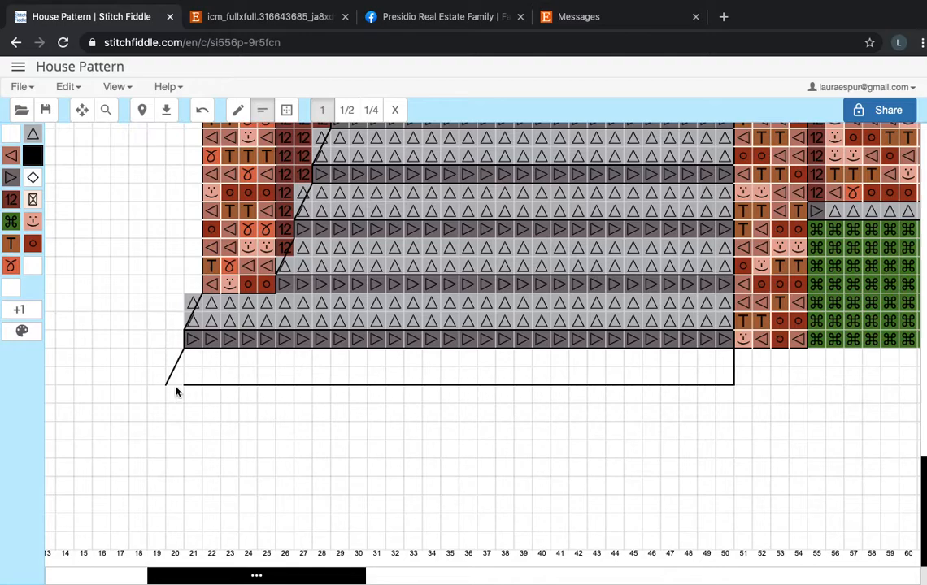
Fill the newly outlined stair at the foot of the staircase with light gray cross stitches.
click(238, 110)
click(31, 138)
mouse_move(187, 377)
mouse_down()
mouse_move(210, 357)
mouse_move(210, 370)
mouse_move(318, 369)
mouse_move(230, 362)
mouse_up()
mouse_move(353, 375)
mouse_down()
mouse_move(459, 370)
mouse_move(360, 379)
mouse_move(496, 382)
mouse_move(592, 376)
mouse_move(484, 367)
mouse_move(663, 369)
mouse_move(596, 362)
mouse_move(697, 377)
mouse_up()
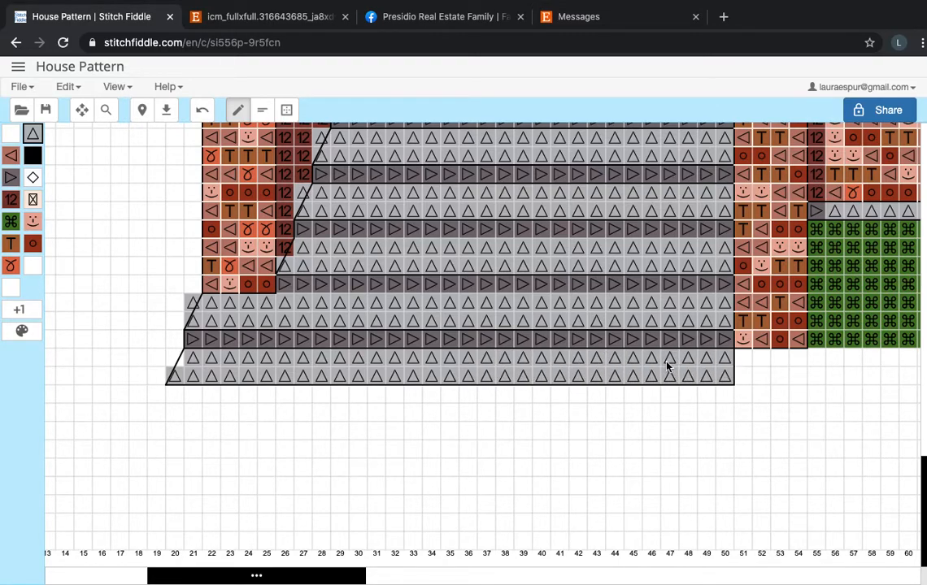
Compare the extended staircase and its side walls in the chart with the stairs in the reference photo.
scroll(667, 367, down, 3)
scroll(667, 367, up, 5)
scroll(666, 366, down, 2)
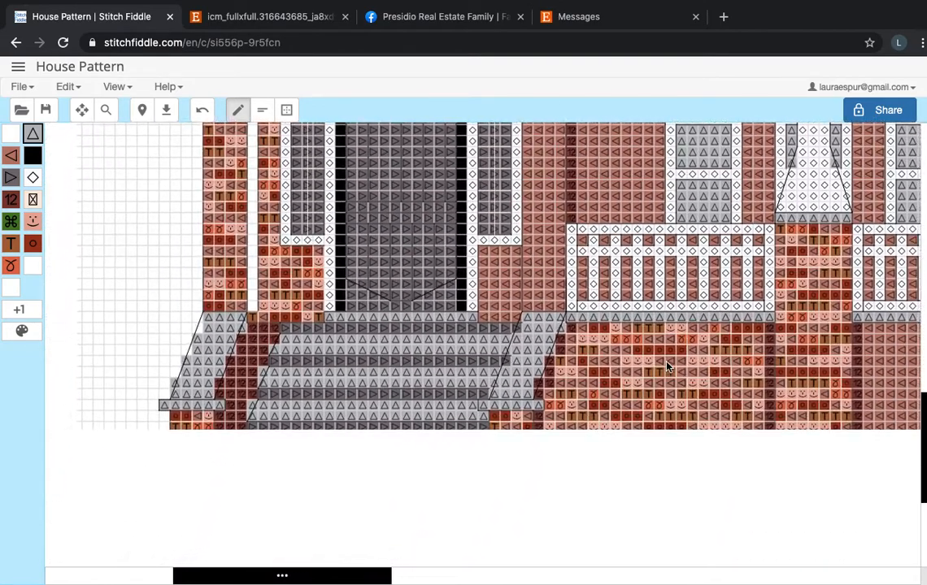
scroll(667, 367, down, 2)
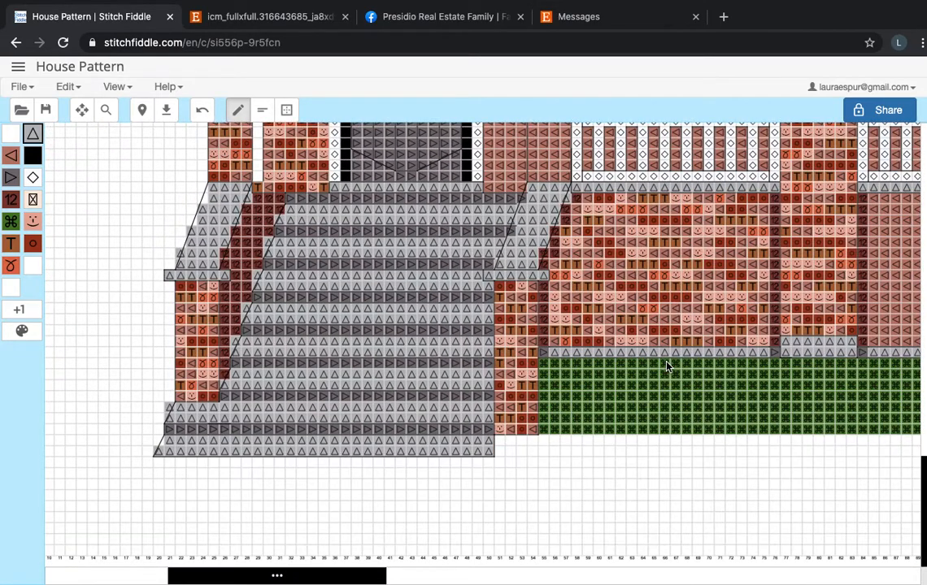
scroll(667, 366, right, 1)
scroll(667, 367, right, 1)
scroll(667, 367, up, 1)
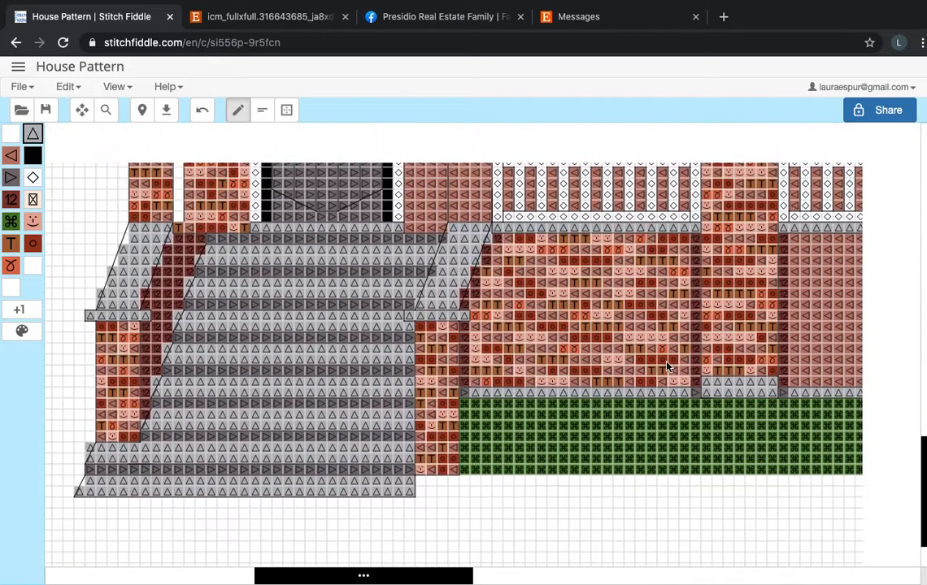
scroll(667, 367, up, 2)
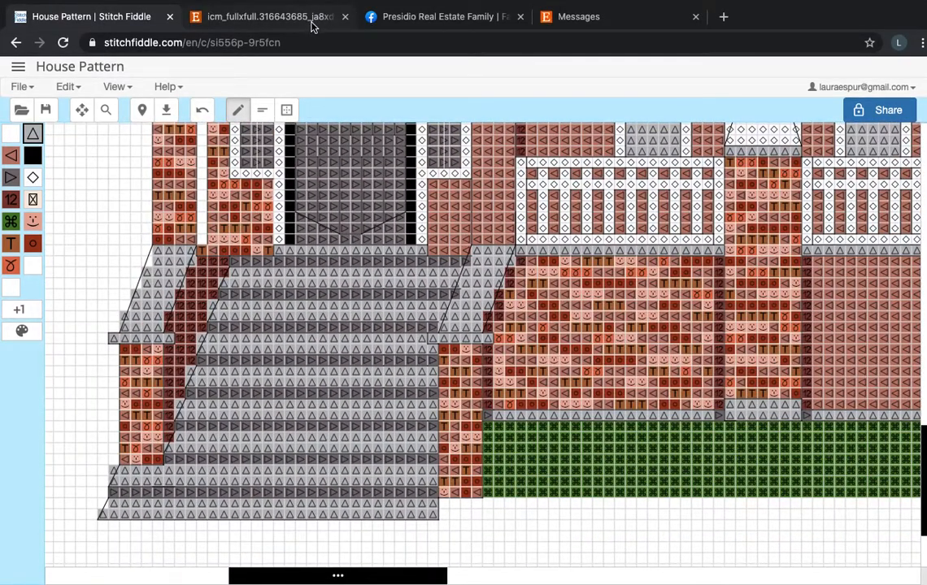
click(319, 19)
scroll(245, 212, up, 3)
scroll(245, 212, left, 1)
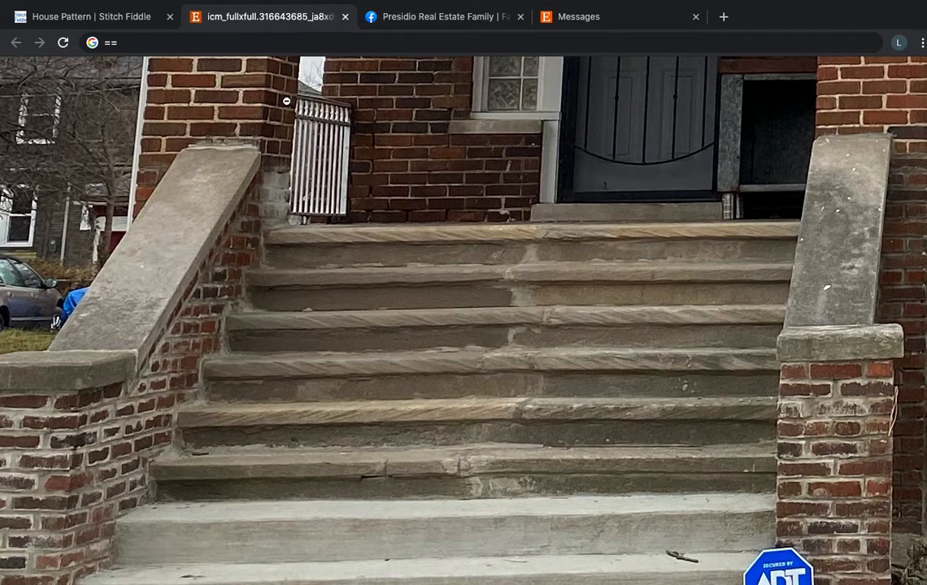
scroll(207, 221, down, 1)
scroll(206, 220, up, 1)
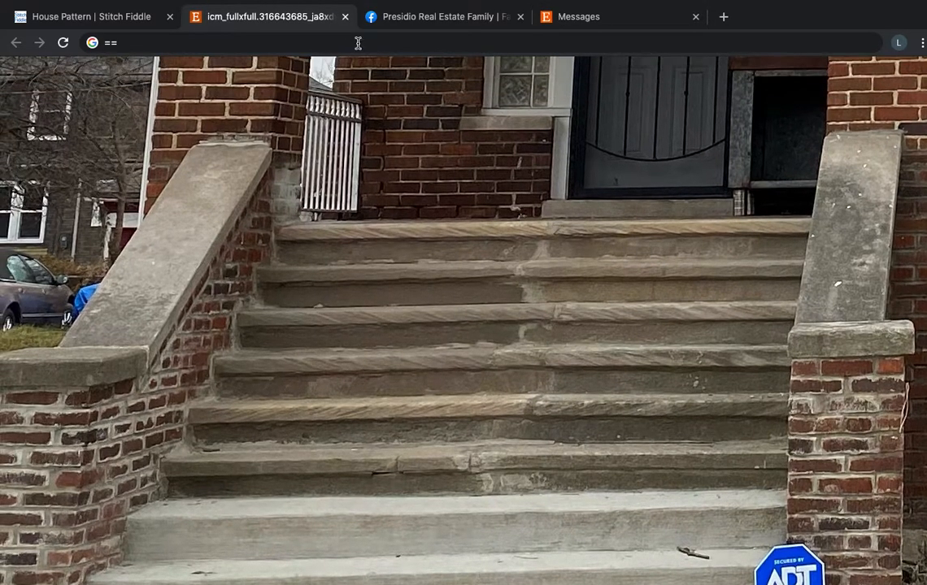
Back in the chart, backstitch two parallel slanted black lines, six squares high and two apart, in the blank area beside the stairs.
click(149, 17)
scroll(198, 260, up, 3)
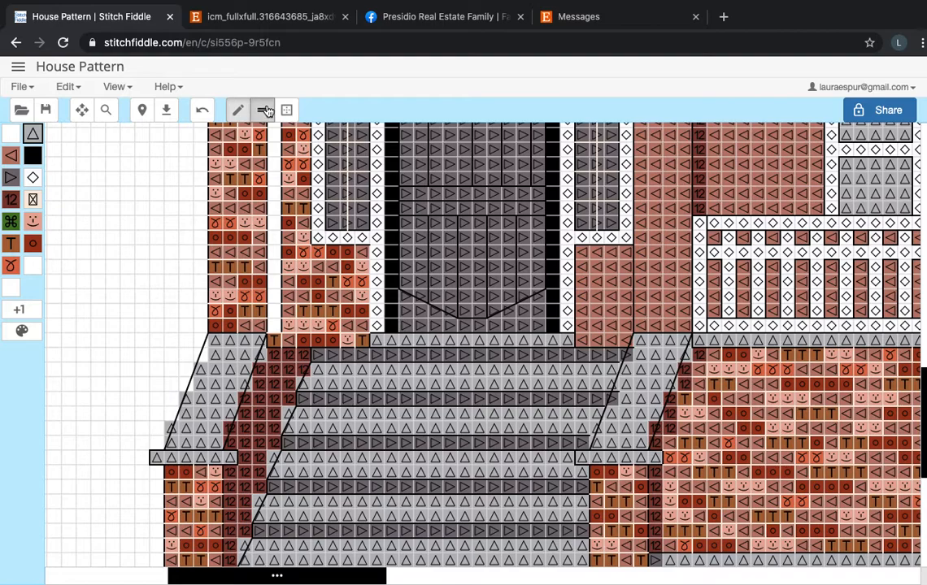
click(264, 111)
drag(91, 452, 136, 356)
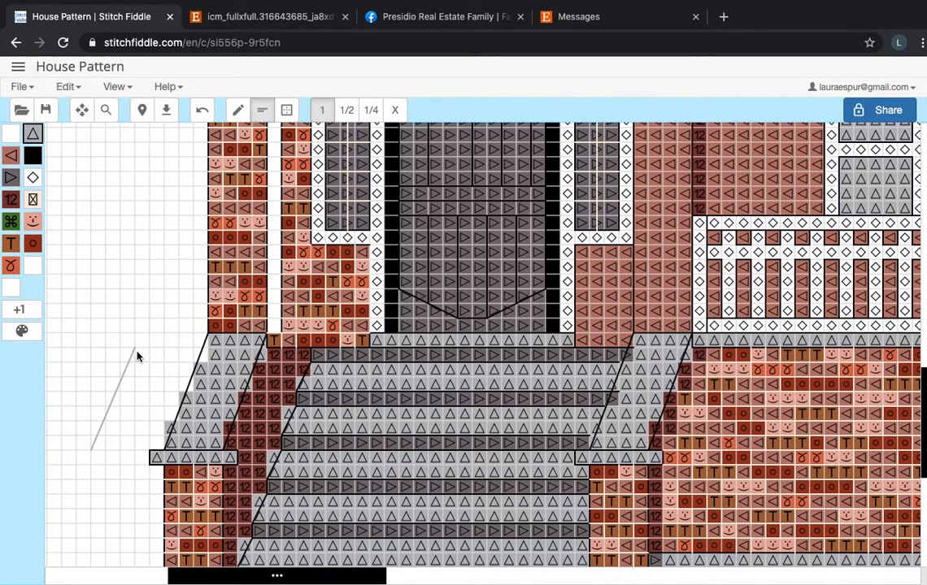
key(ctrl+z)
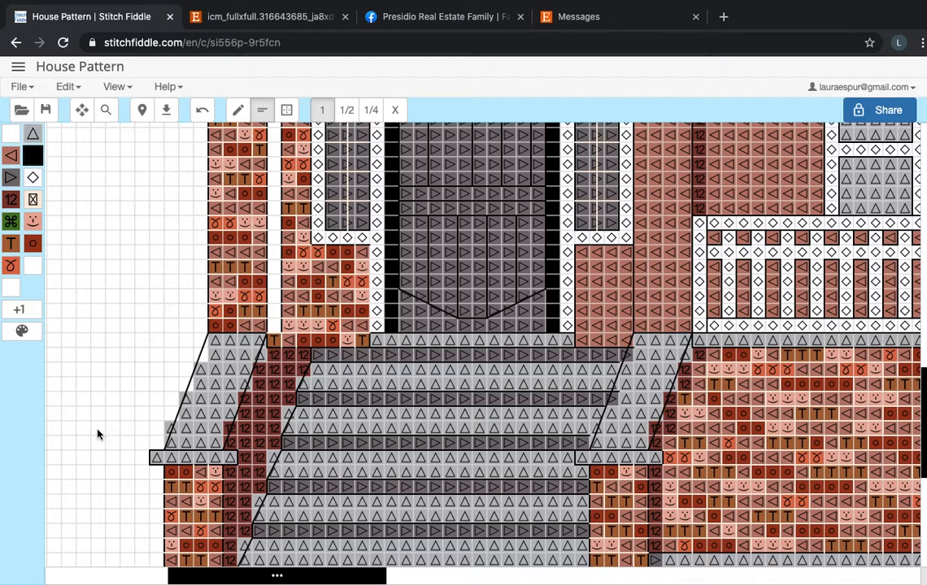
drag(101, 429, 122, 369)
drag(119, 450, 148, 366)
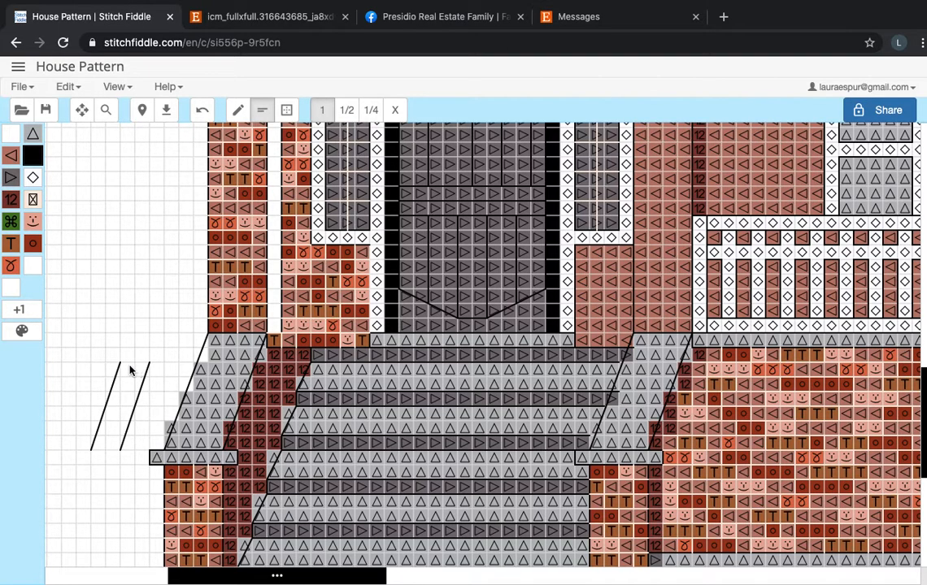
Complete the slanted lines as a three-dimensional block by backstitching the diagonal depth lines, rear edge, top and base.
scroll(148, 303, up, 5)
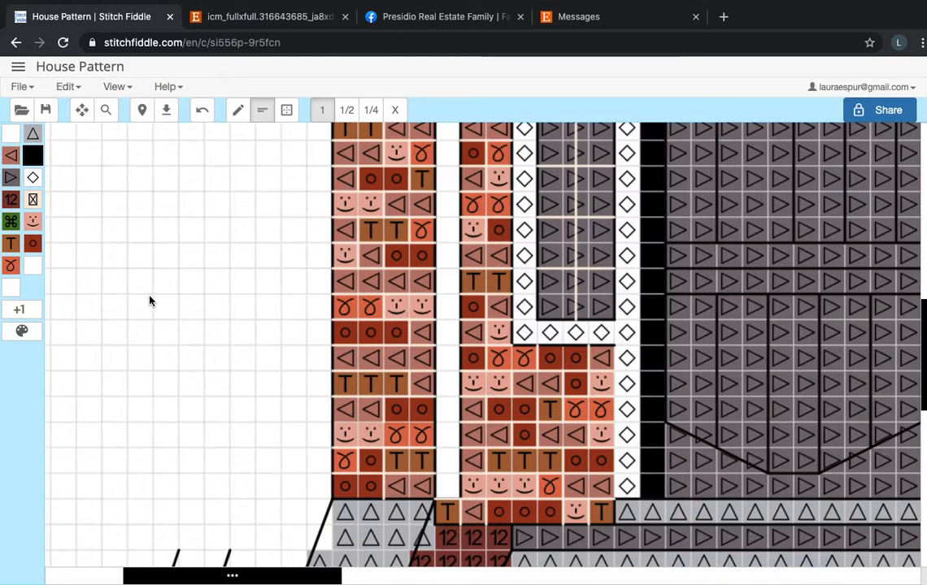
scroll(146, 290, down, 5)
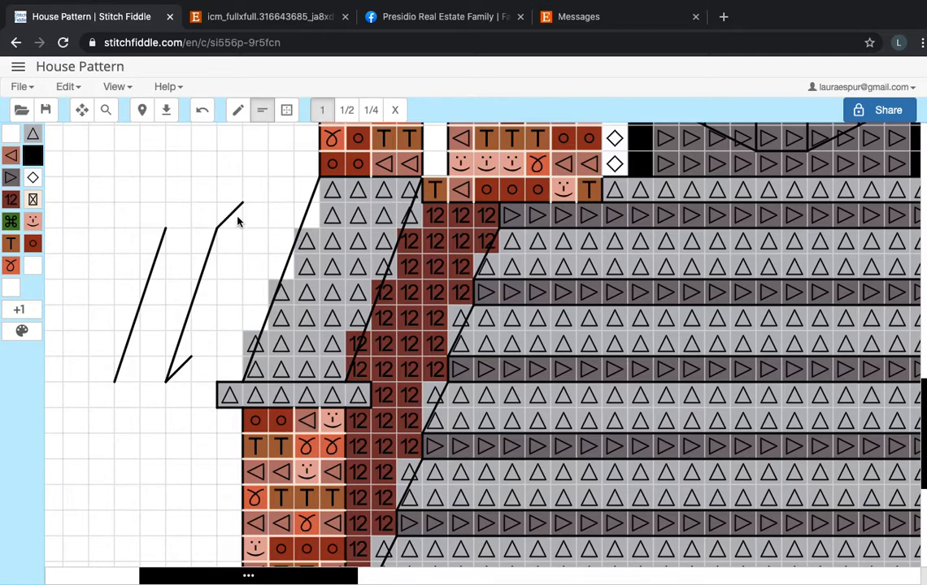
drag(242, 203, 193, 351)
mouse_move(203, 231)
mouse_down()
mouse_move(177, 231)
mouse_move(192, 201)
mouse_move(242, 202)
mouse_up()
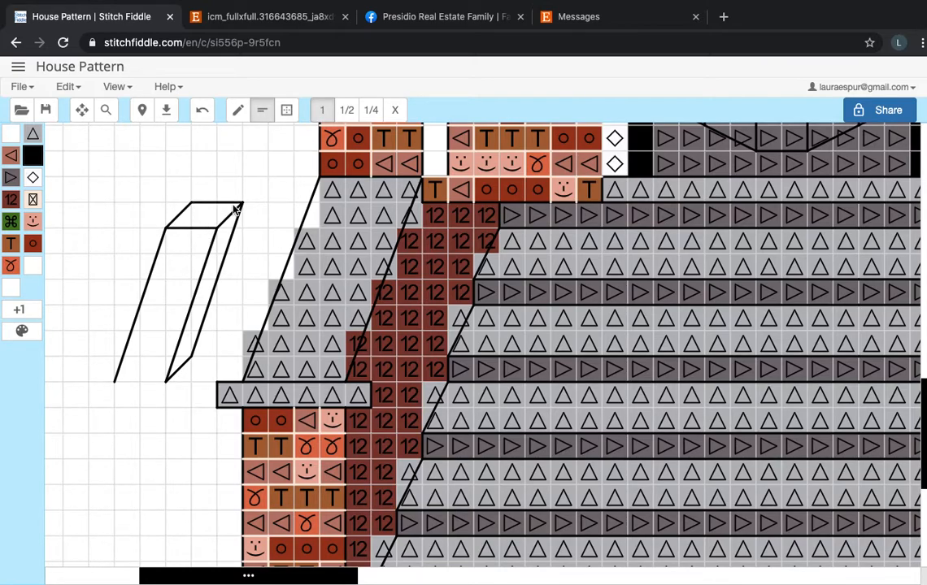
drag(115, 382, 161, 389)
Examine the backstitched block beside the stairs together with the surrounding entrance and brickwork.
scroll(149, 455, down, 1)
scroll(149, 455, up, 1)
scroll(149, 459, down, 3)
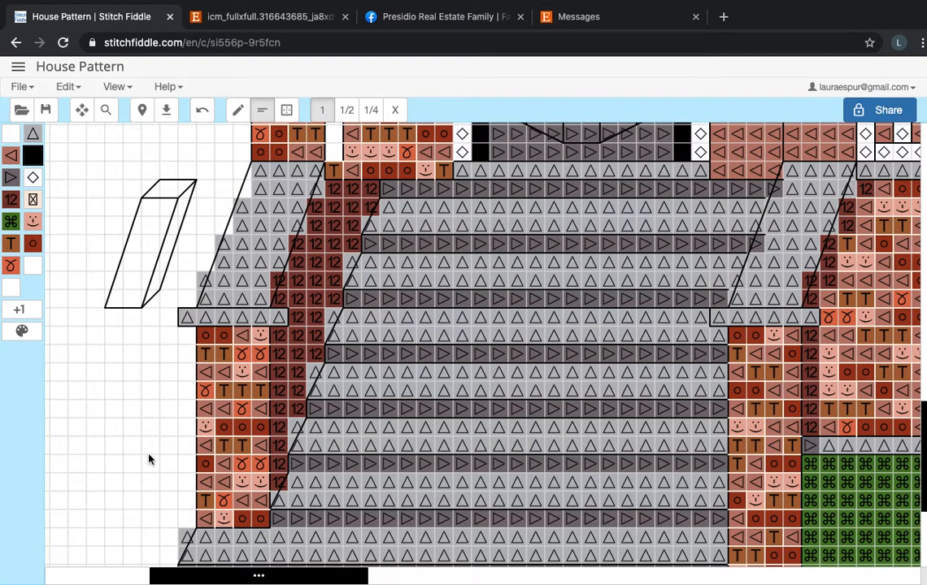
scroll(149, 459, down, 4)
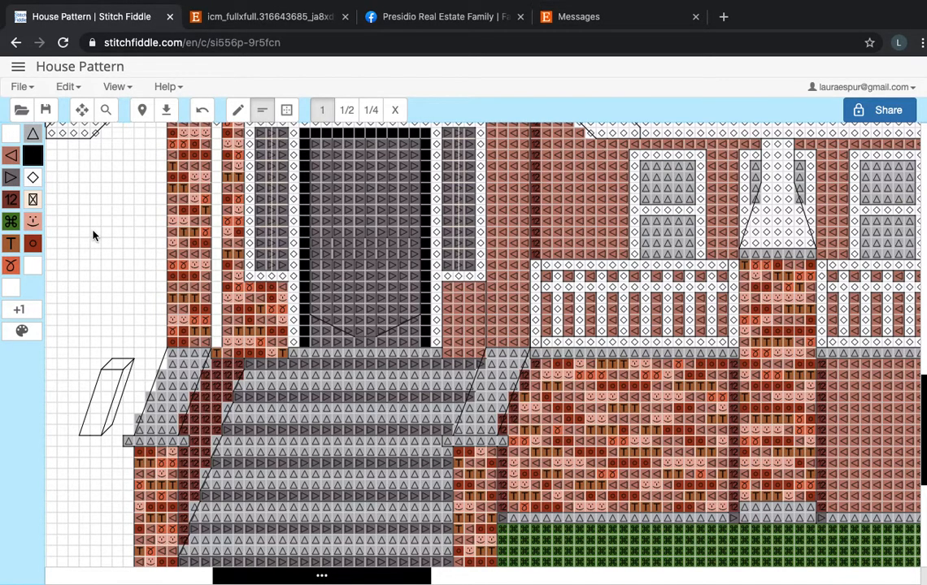
scroll(92, 236, left, 3)
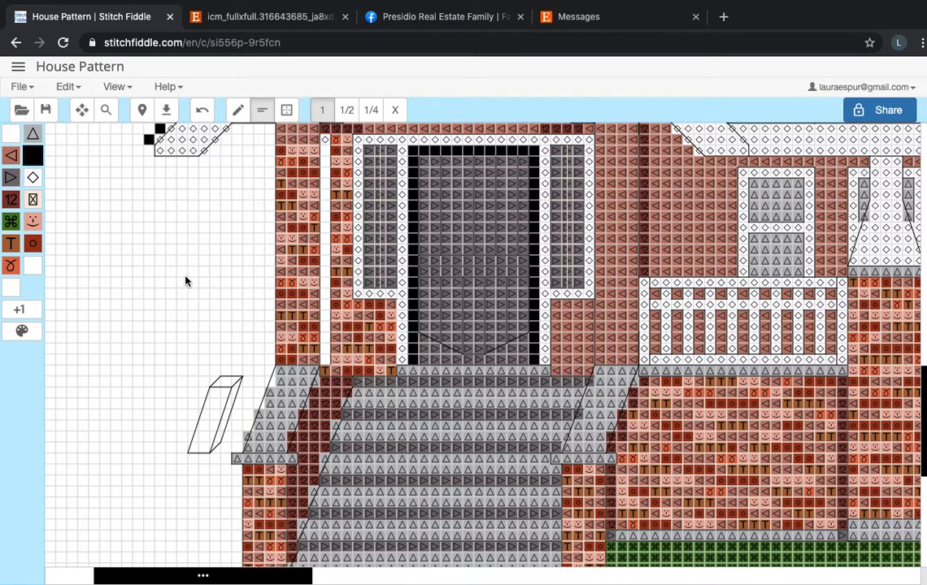
scroll(209, 341, down, 2)
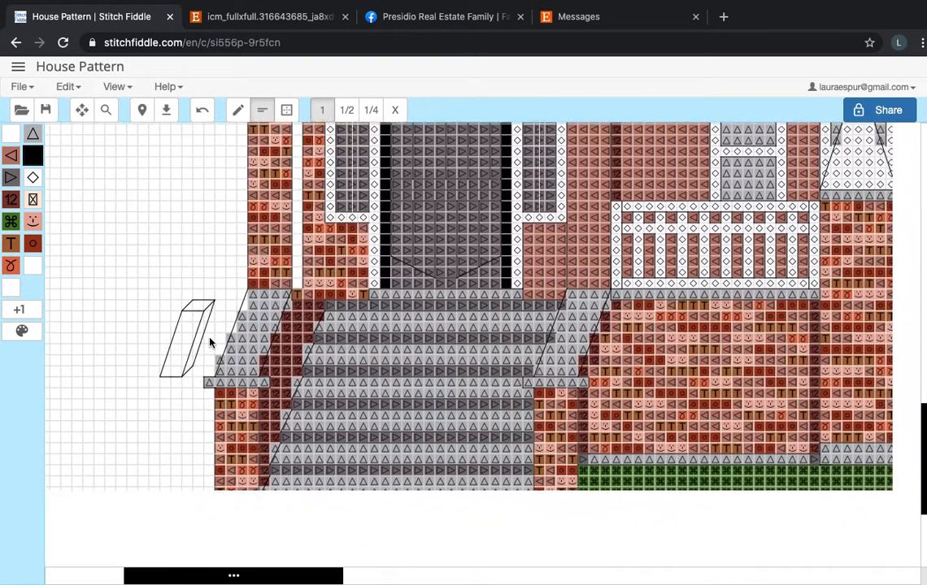
scroll(216, 206, up, 10)
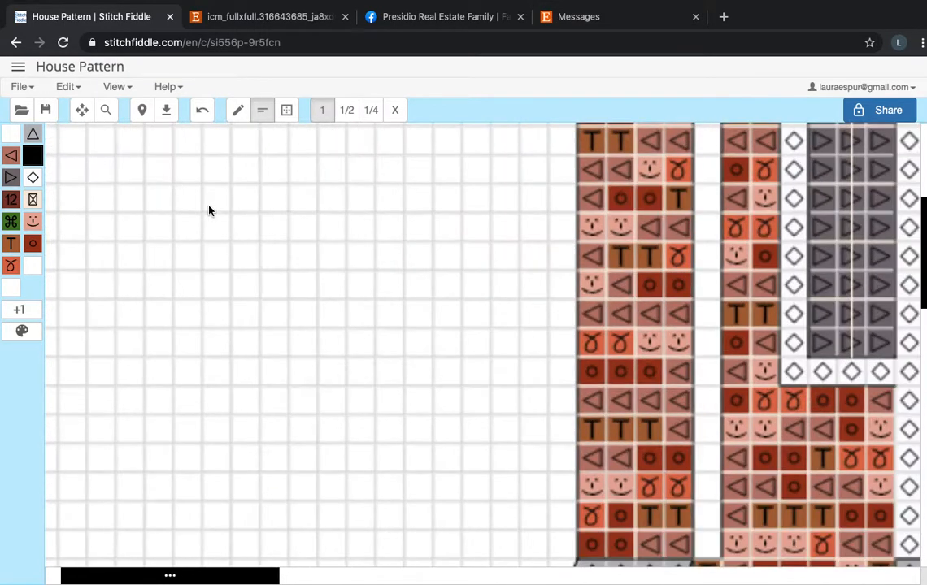
Backstitch a one-square diagonal above the block and a 1/2 backstitch running from its middle to the square's corner.
scroll(317, 307, down, 5)
scroll(317, 307, right, 3)
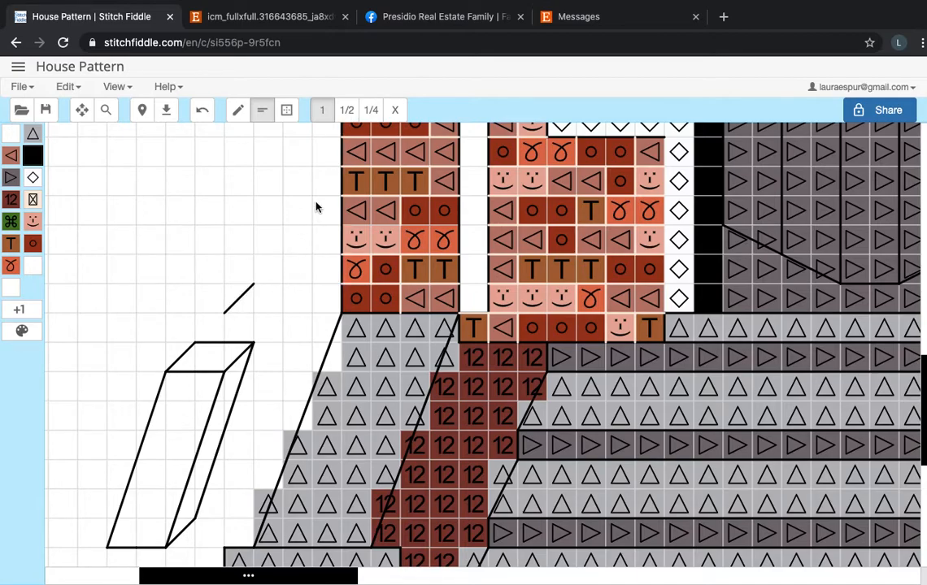
click(347, 110)
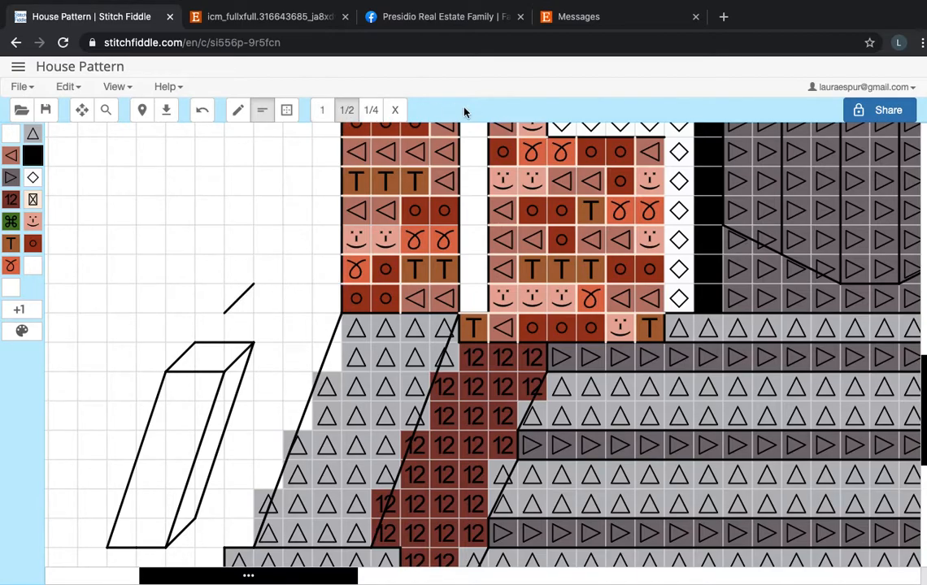
click(244, 305)
Backstitch another full-square diagonal higher up and shade the triangle beneath it with 1/4 backstitches, closing its vertical side.
click(322, 112)
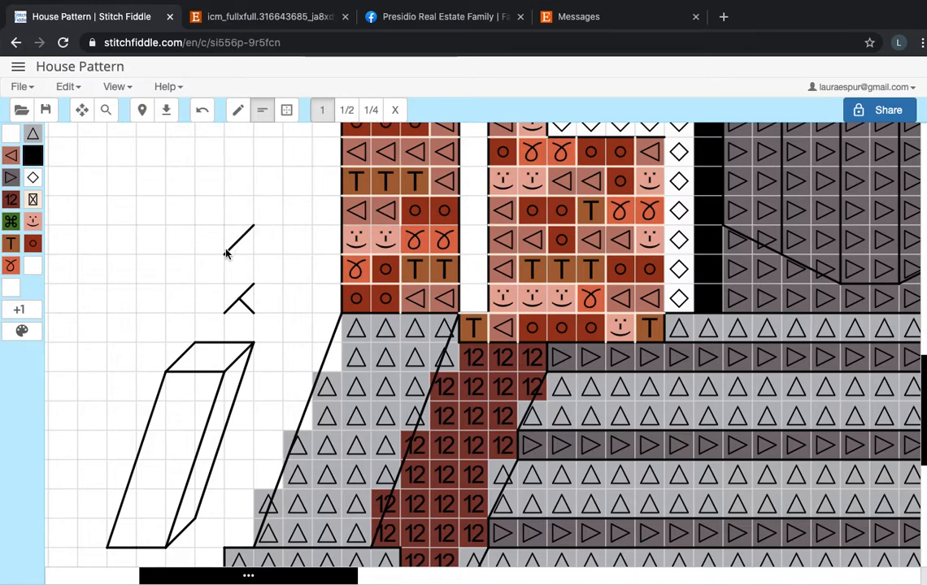
scroll(322, 170, up, 6)
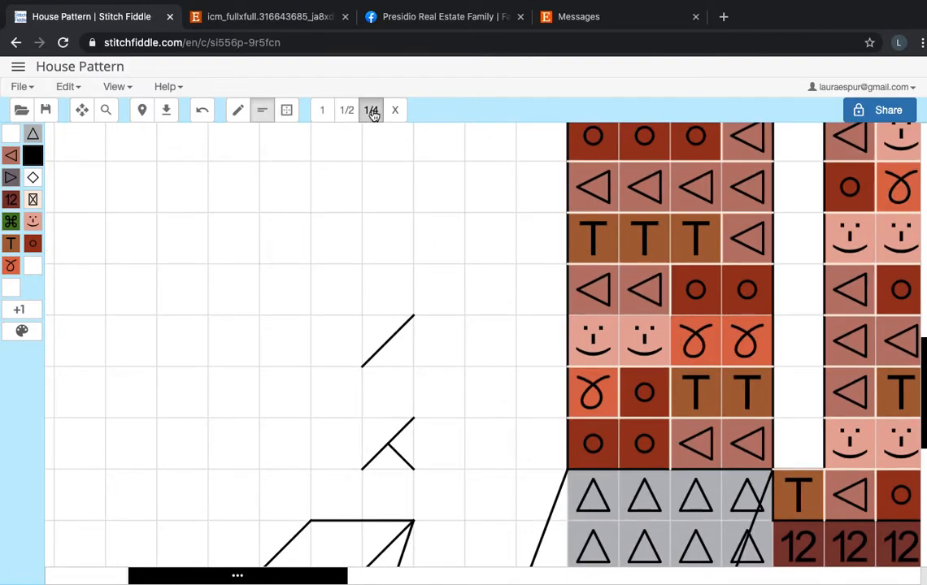
click(371, 112)
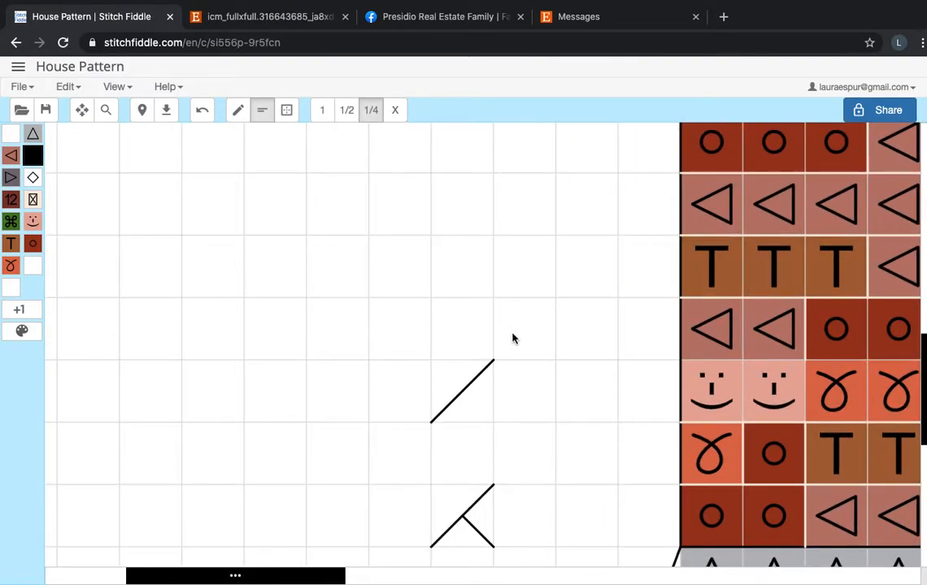
scroll(510, 338, down, 2)
drag(462, 319, 420, 369)
mouse_move(462, 341)
mouse_down()
mouse_move(431, 368)
mouse_move(446, 367)
mouse_move(462, 345)
mouse_move(462, 312)
mouse_up()
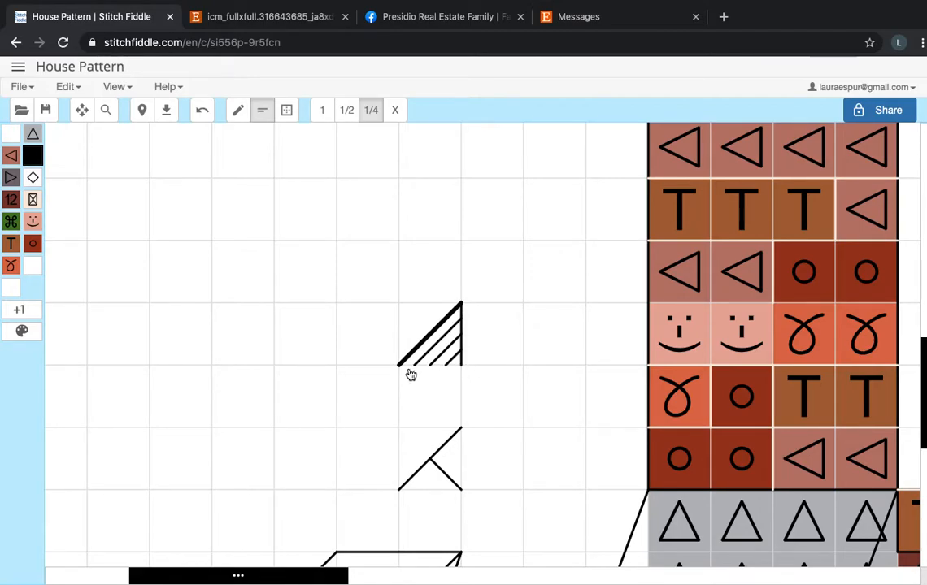
Examine the sample backstitches and the diagonal outlines along the white roof trim of the house.
scroll(429, 417, down, 2)
scroll(429, 418, down, 2)
scroll(474, 271, down, 2)
scroll(475, 271, left, 1)
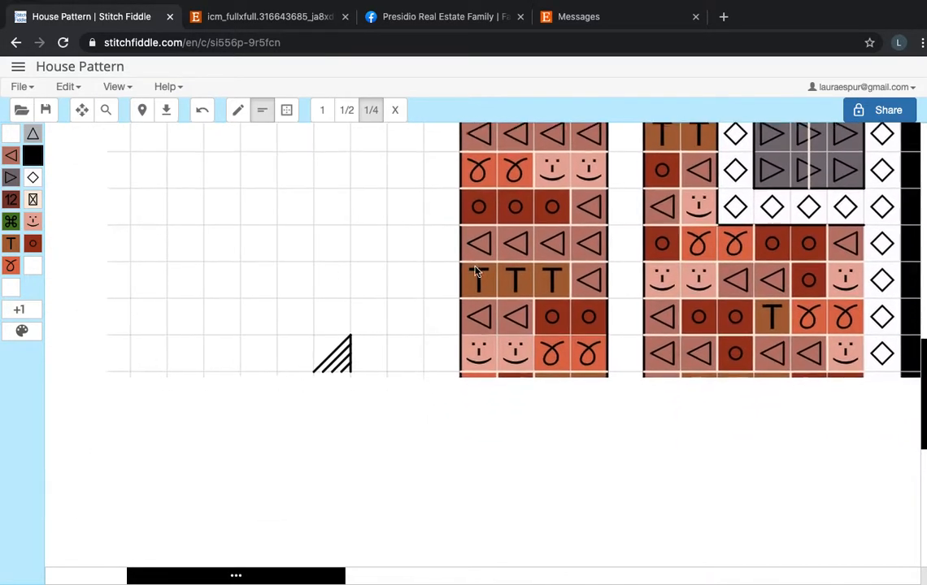
scroll(476, 271, down, 3)
scroll(500, 423, up, 10)
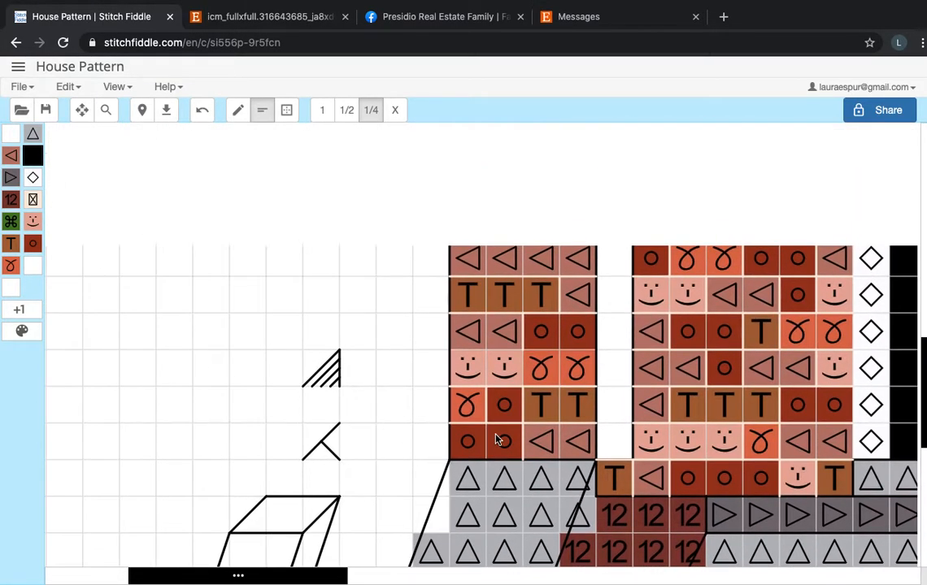
scroll(504, 403, up, 5)
scroll(503, 401, left, 1)
scroll(295, 336, up, 3)
scroll(295, 336, left, 4)
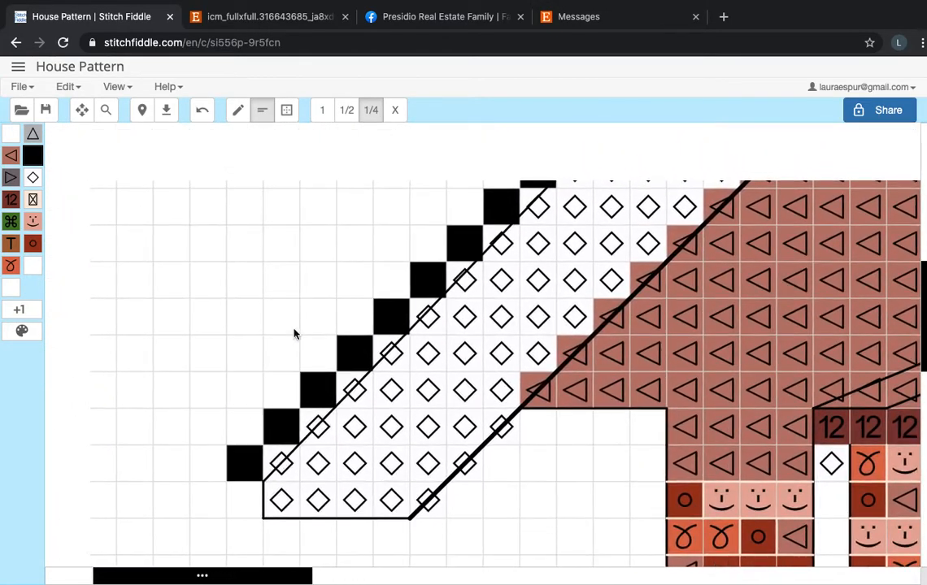
scroll(337, 134, up, 5)
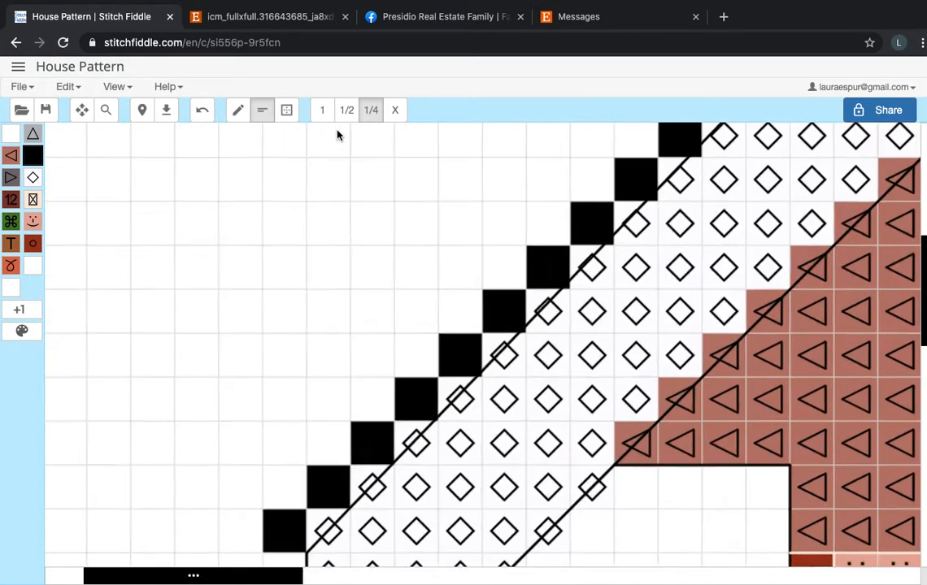
scroll(469, 253, right, 2)
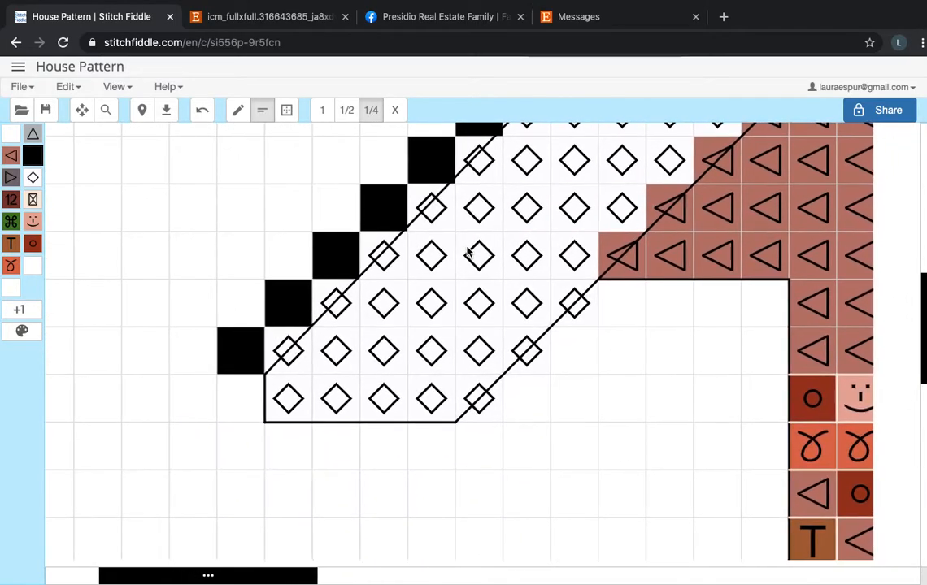
Backstitch a full-stitch diagonal three squares long along the outer corners of the black roof edge near its lower end.
scroll(349, 231, up, 1)
scroll(349, 231, up, 1)
scroll(349, 231, left, 1)
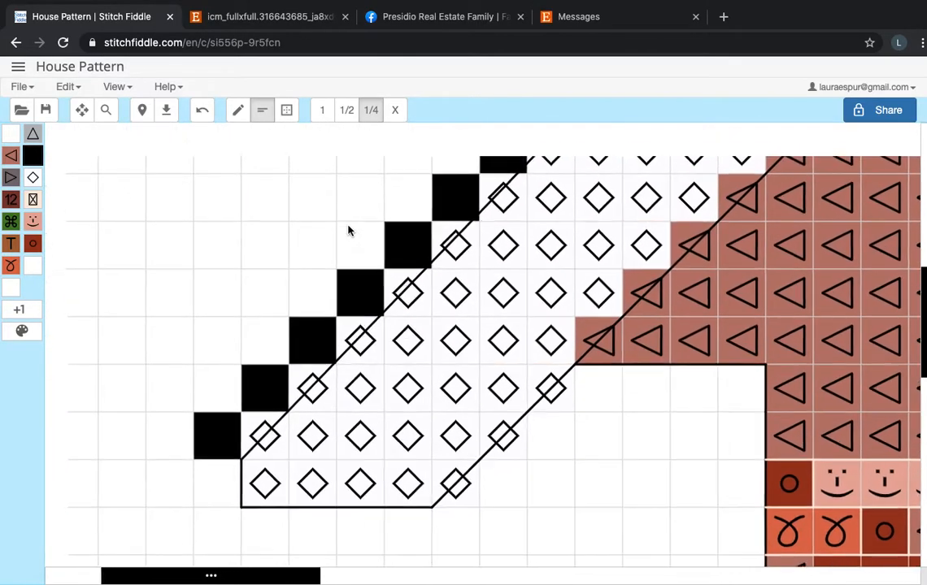
click(322, 110)
scroll(213, 398, down, 5)
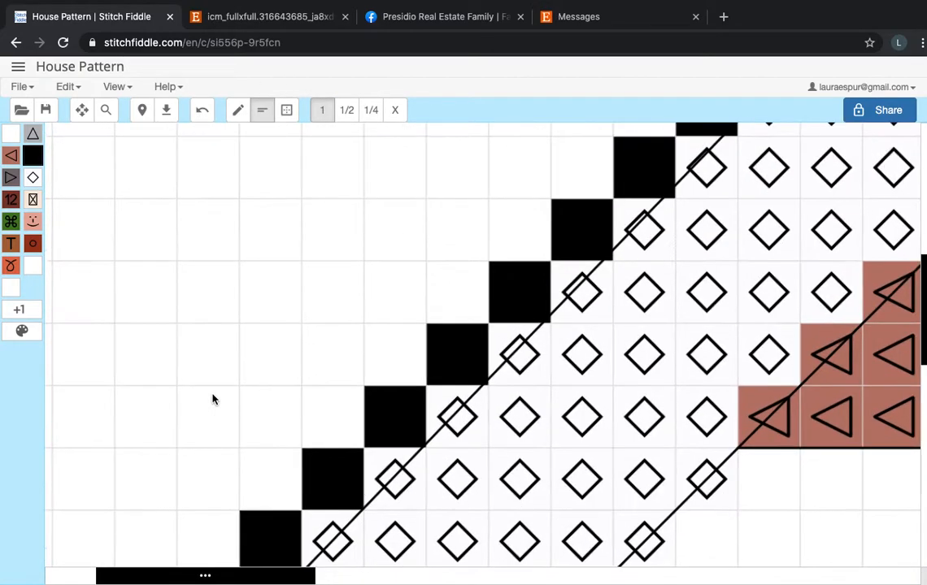
mouse_move(217, 349)
mouse_down()
mouse_move(304, 195)
mouse_move(398, 160)
mouse_up()
Shade the stepped gaps between the new diagonal and the black roof squares with parallel 1/4 backstitches.
click(375, 111)
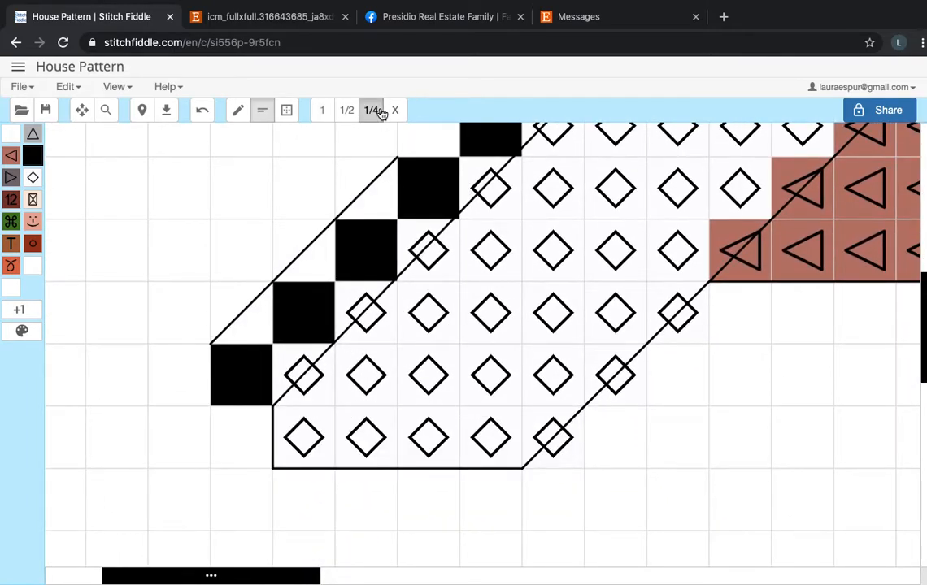
click(398, 177)
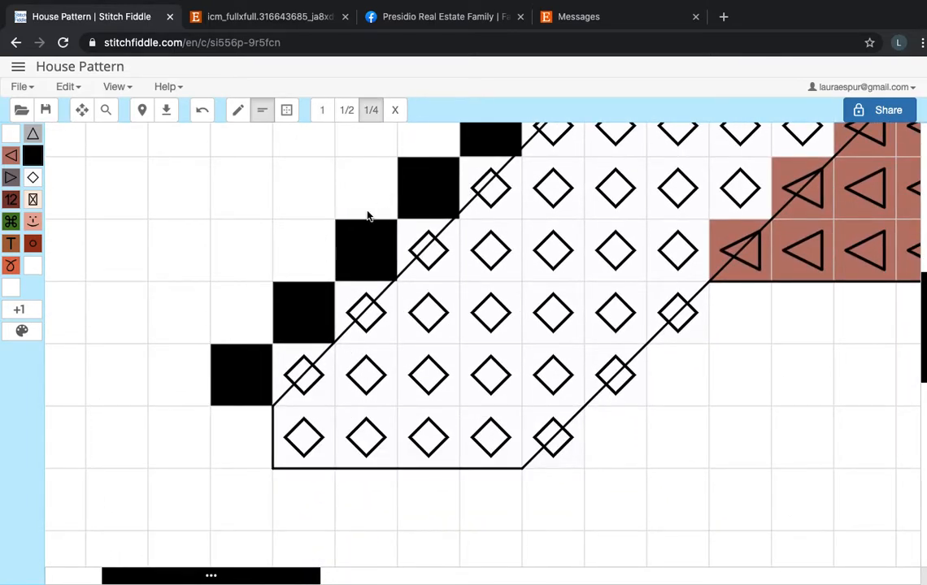
click(203, 110)
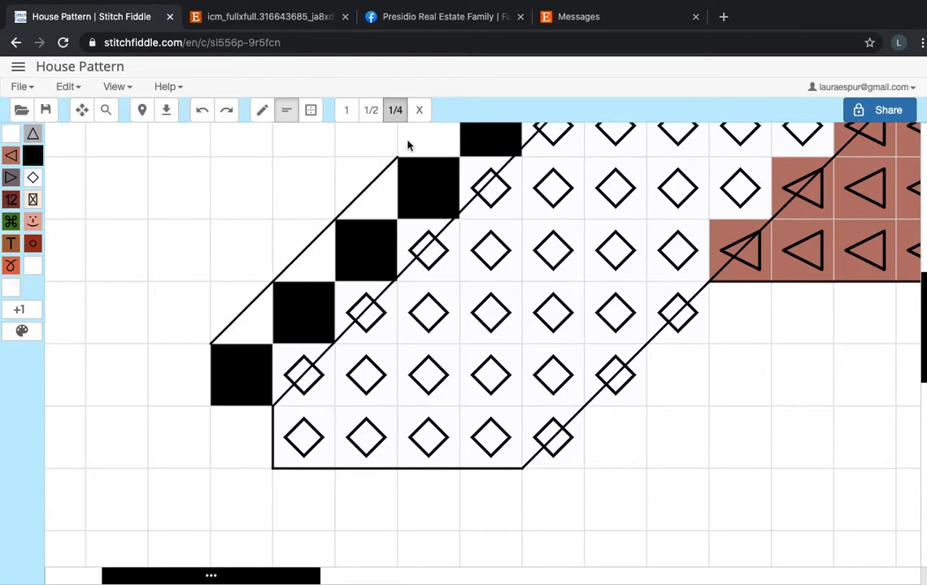
mouse_move(398, 177)
mouse_down()
mouse_move(291, 234)
mouse_move(275, 315)
mouse_move(230, 349)
mouse_move(240, 353)
mouse_move(352, 228)
mouse_move(400, 193)
mouse_move(312, 307)
mouse_move(258, 346)
mouse_up()
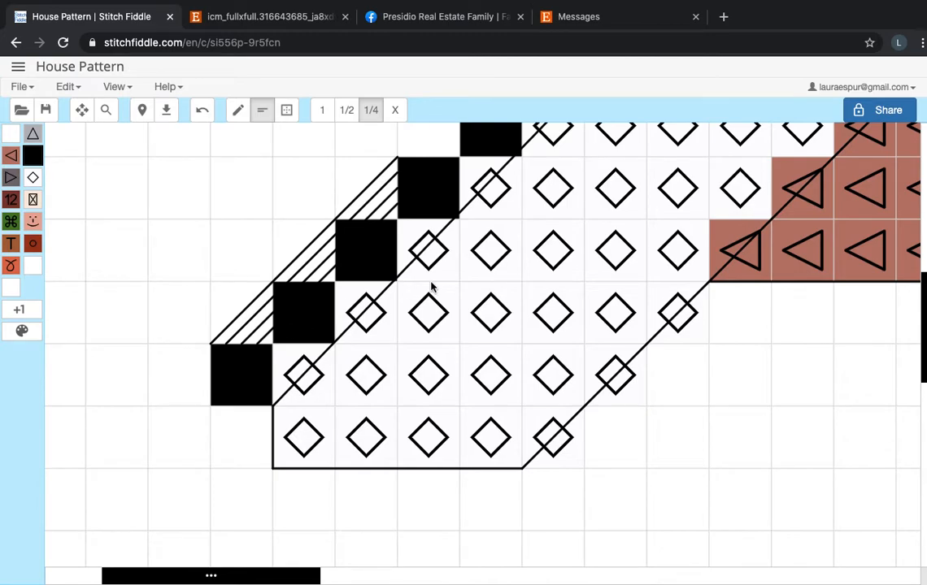
Extend the roof-edge diagonal three more squares up the slope and shade its gaps with parallel 1/4 backstitches.
scroll(431, 286, up, 2)
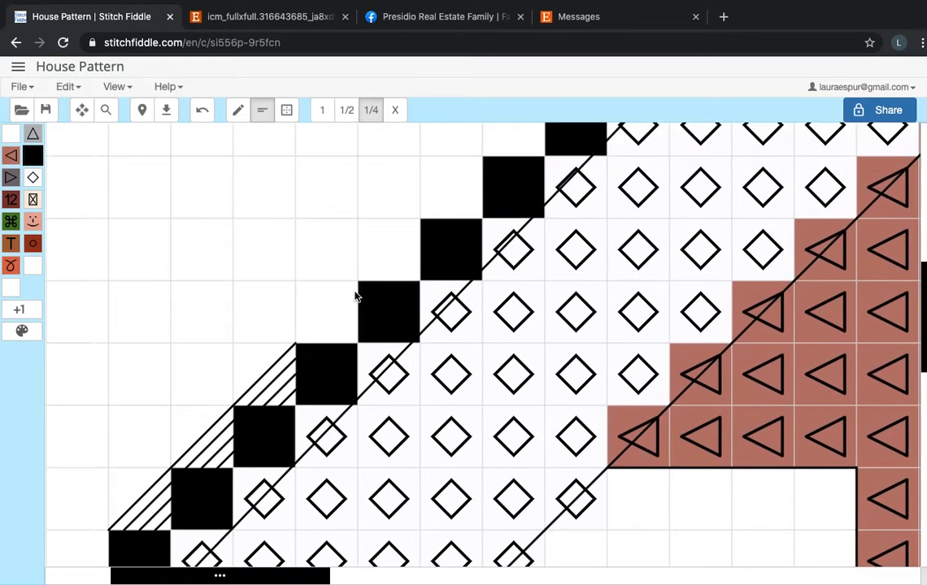
drag(486, 157, 108, 530)
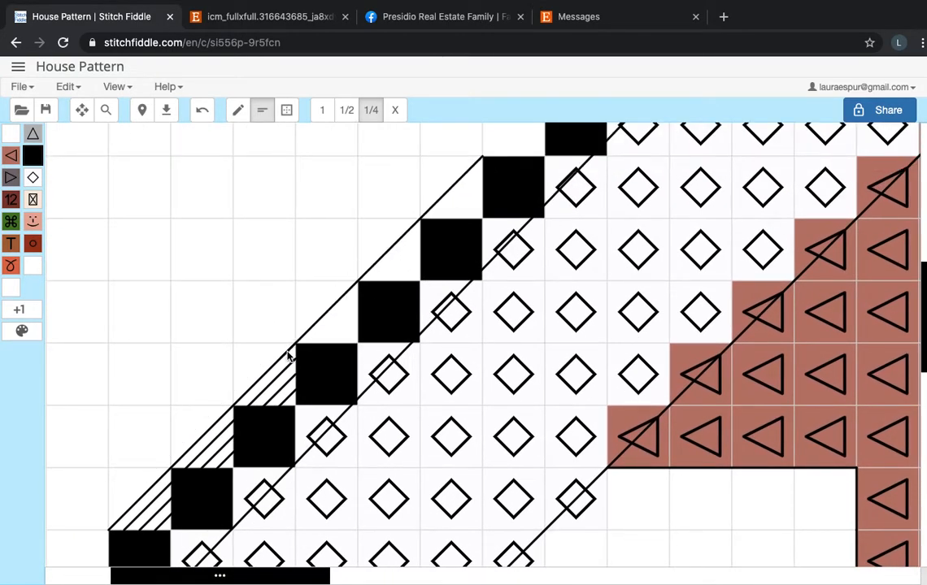
drag(486, 167, 314, 343)
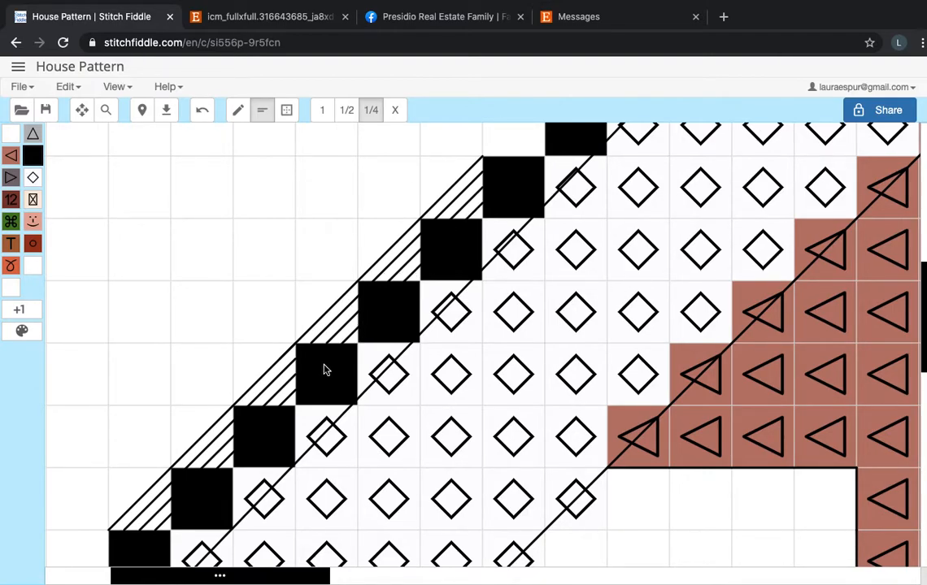
Remove the sample outer diagonal and all its parallel shading backstitches from the black roof edge.
scroll(324, 370, down, 4)
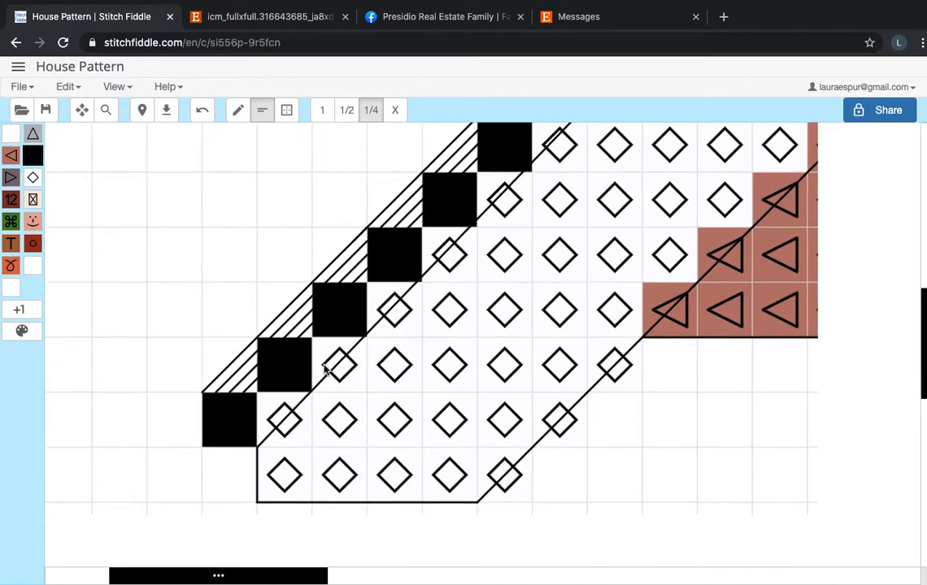
scroll(324, 370, down, 1)
scroll(532, 379, up, 2)
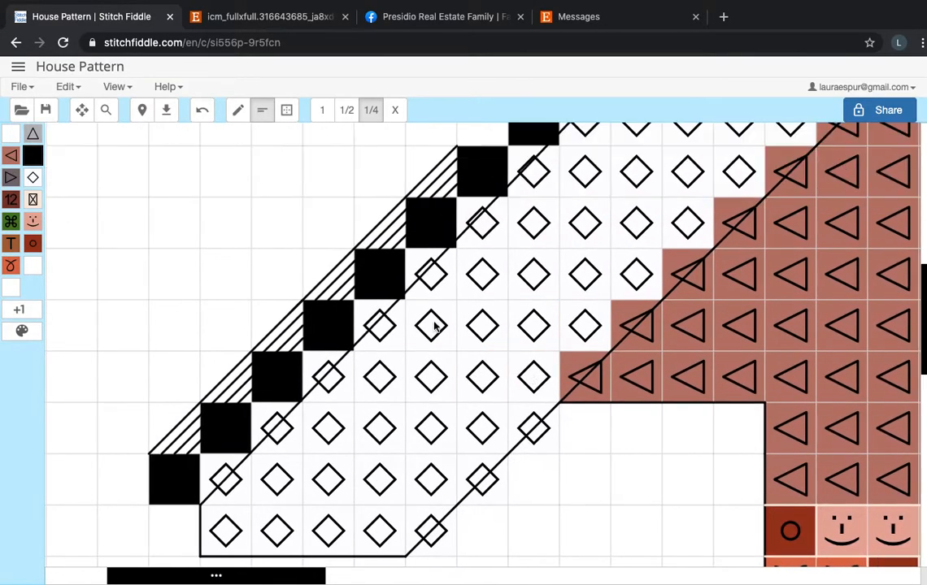
scroll(301, 257, down, 2)
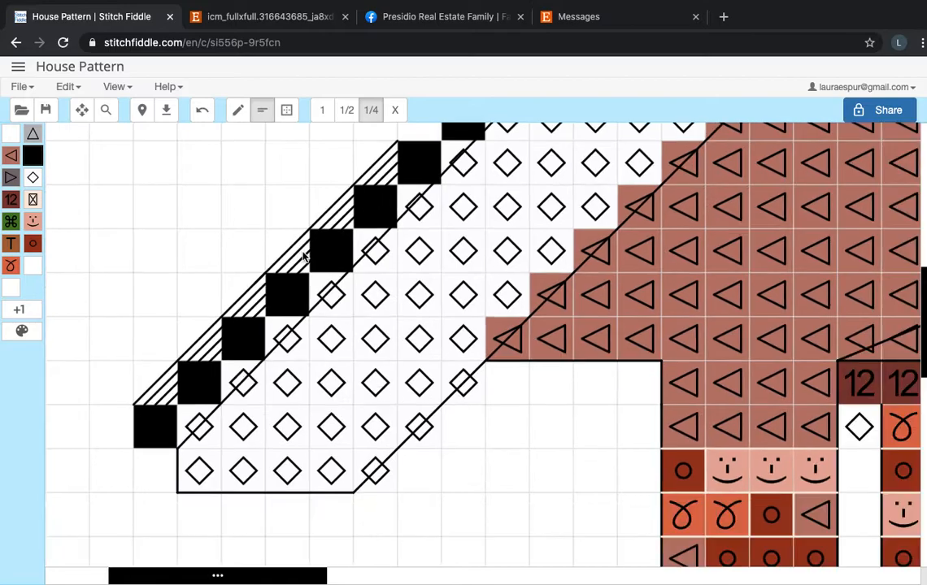
click(331, 220)
click(337, 224)
click(344, 232)
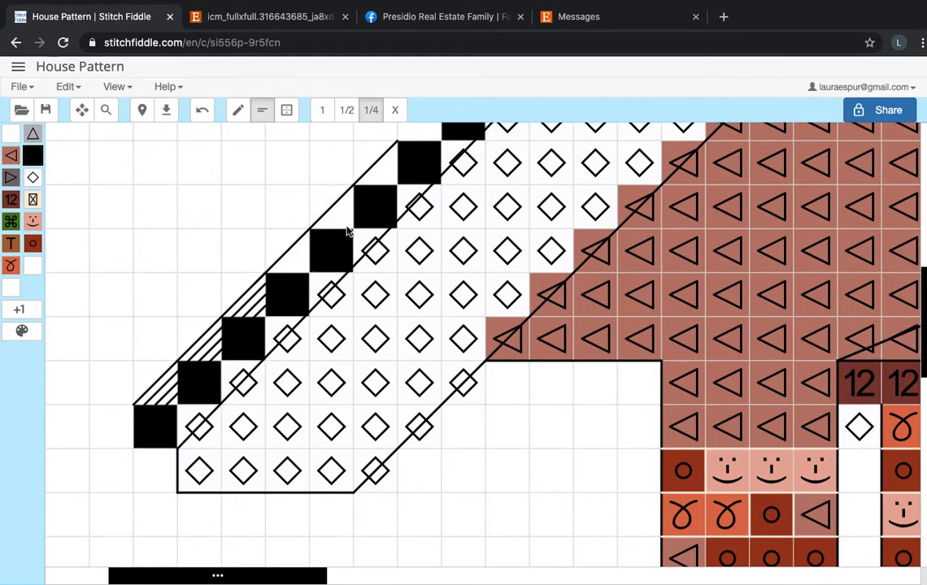
click(329, 214)
click(266, 275)
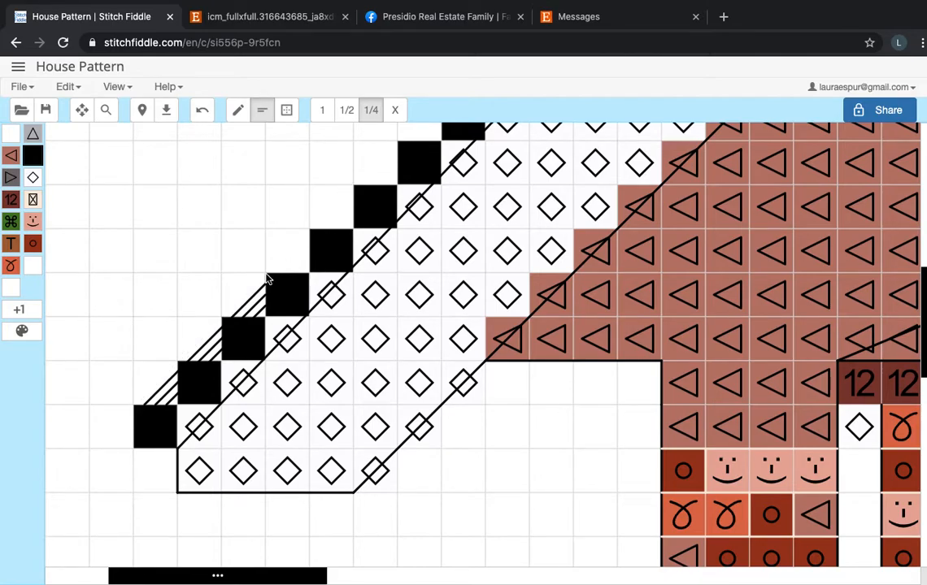
click(263, 294)
click(261, 297)
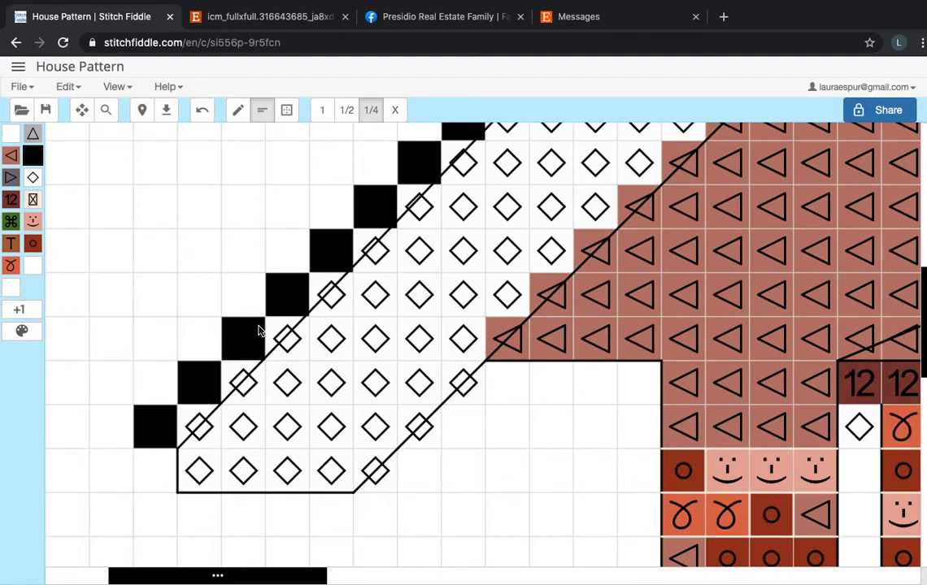
Examine the entrance gable, the front door with its side windows, and the stairs of the house pattern.
scroll(258, 331, down, 5)
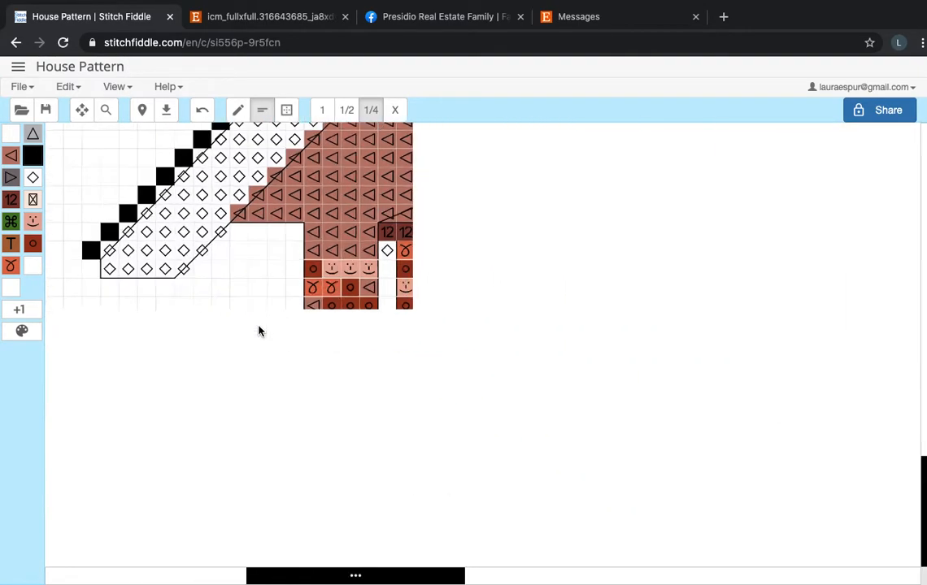
scroll(258, 331, down, 3)
scroll(258, 331, right, 1)
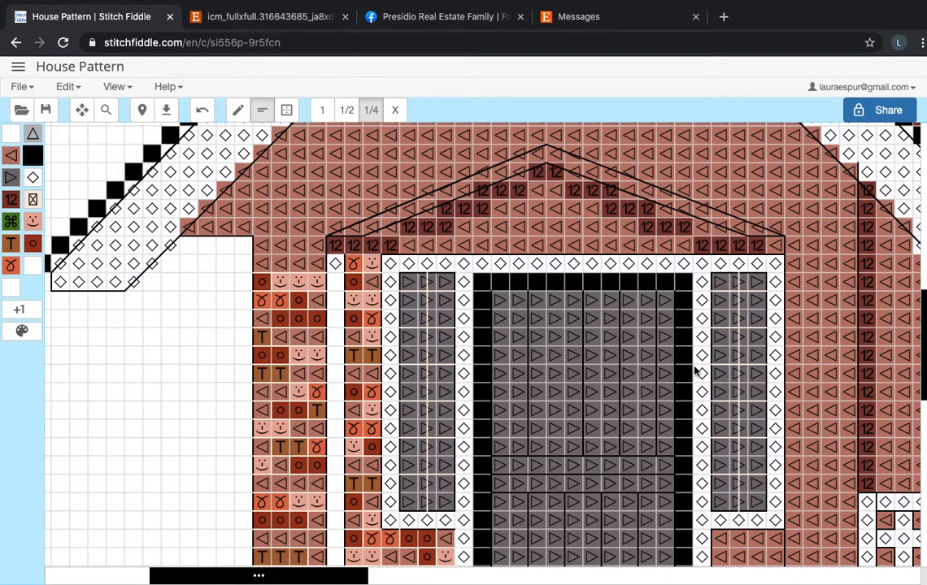
scroll(535, 327, right, 1)
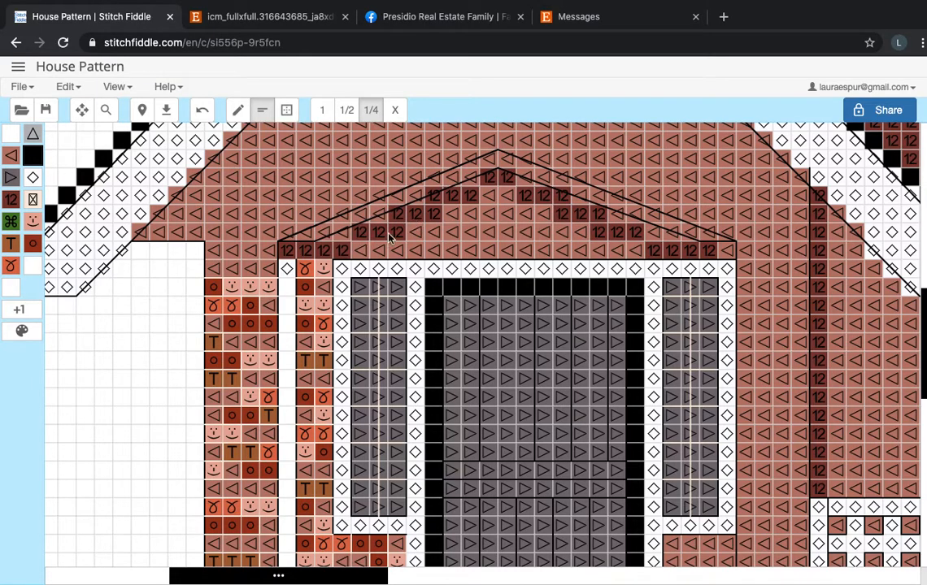
scroll(344, 244, down, 3)
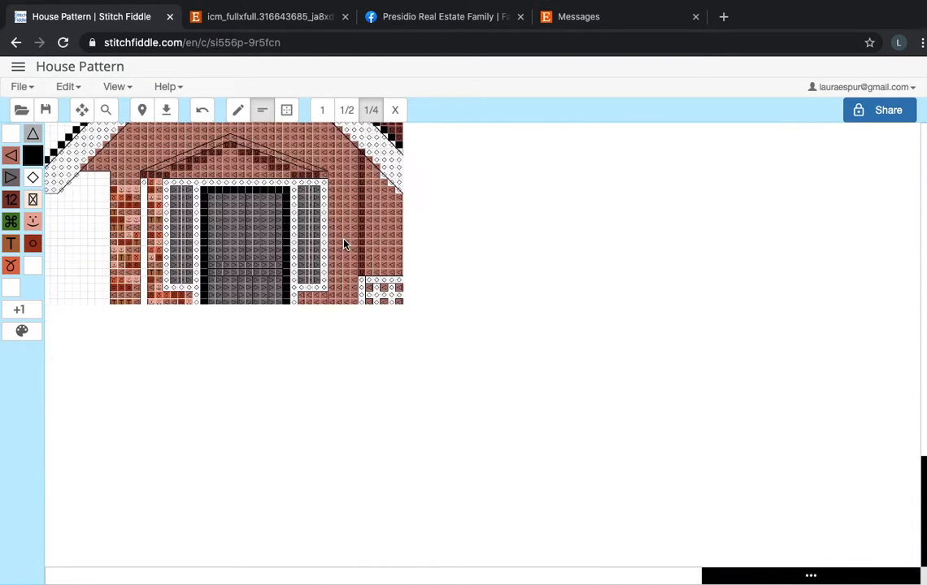
scroll(348, 326, down, 2)
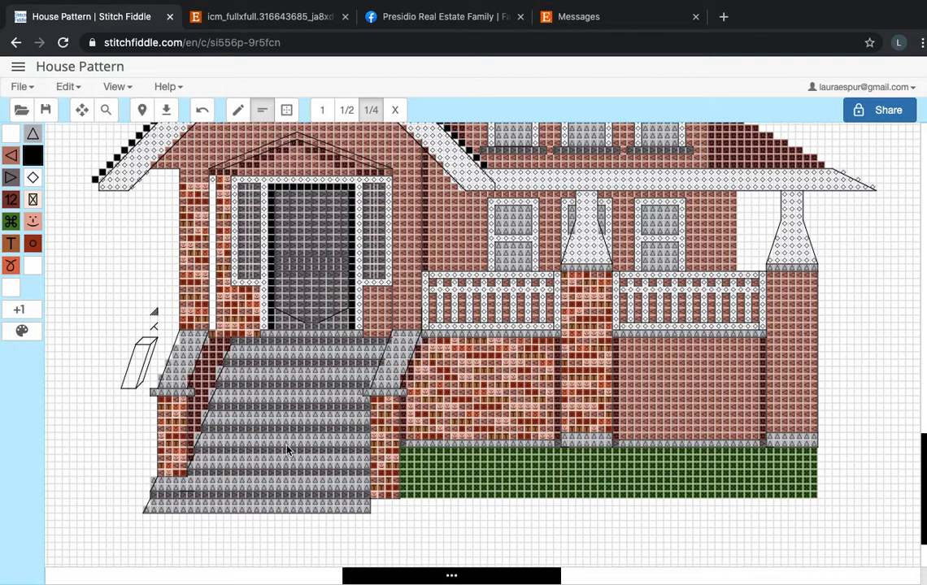
scroll(273, 451, up, 3)
scroll(315, 366, down, 5)
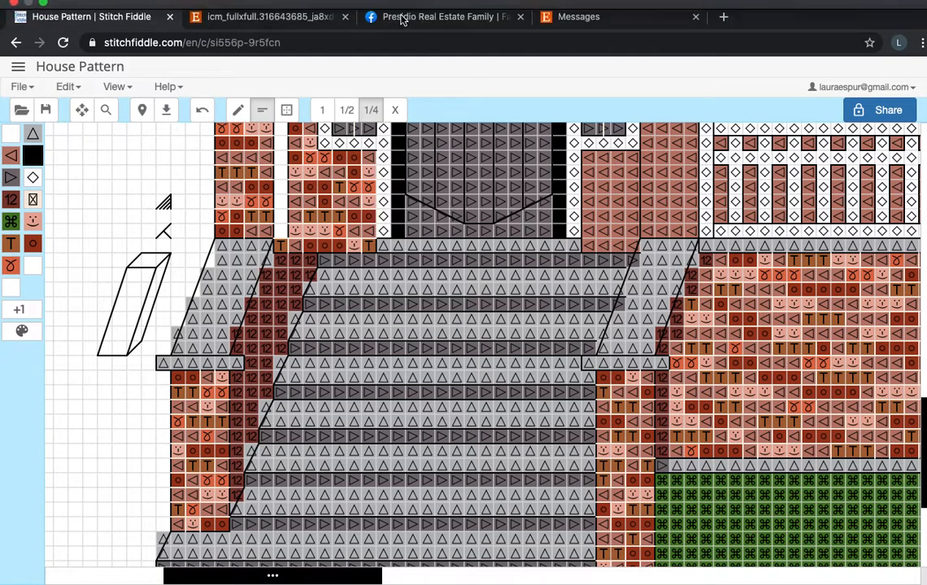
Check the front stairs and brick walls in the reference photo and return to the house pattern.
click(316, 18)
scroll(321, 213, down, 2)
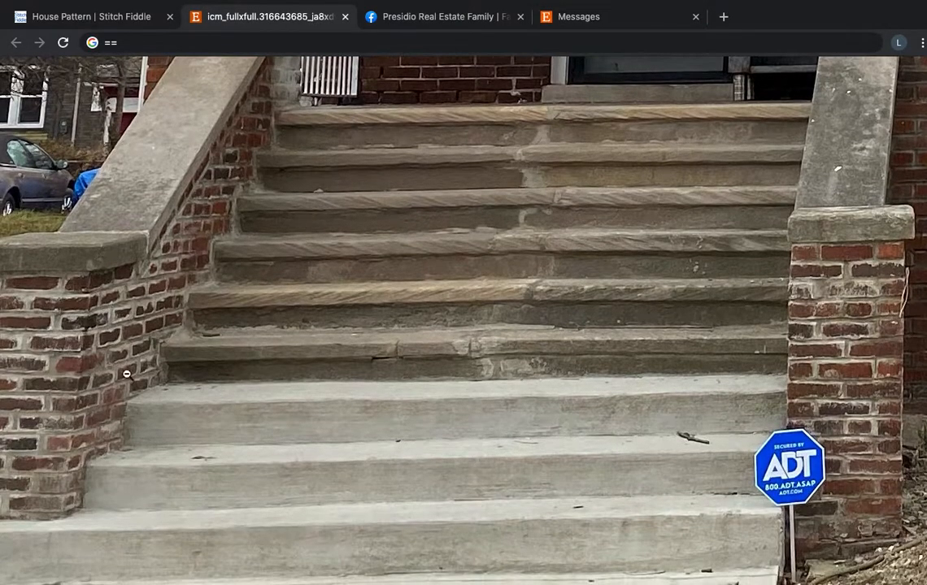
click(129, 18)
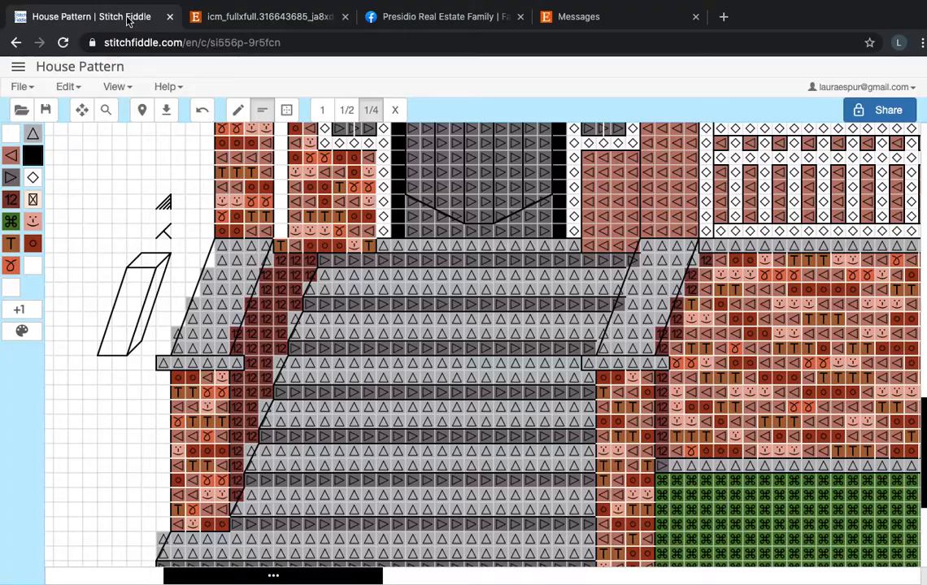
Examine the brickwork beside the stairs, the porch railings, columns and lower windows, and the wall next to the door.
scroll(505, 195, right, 5)
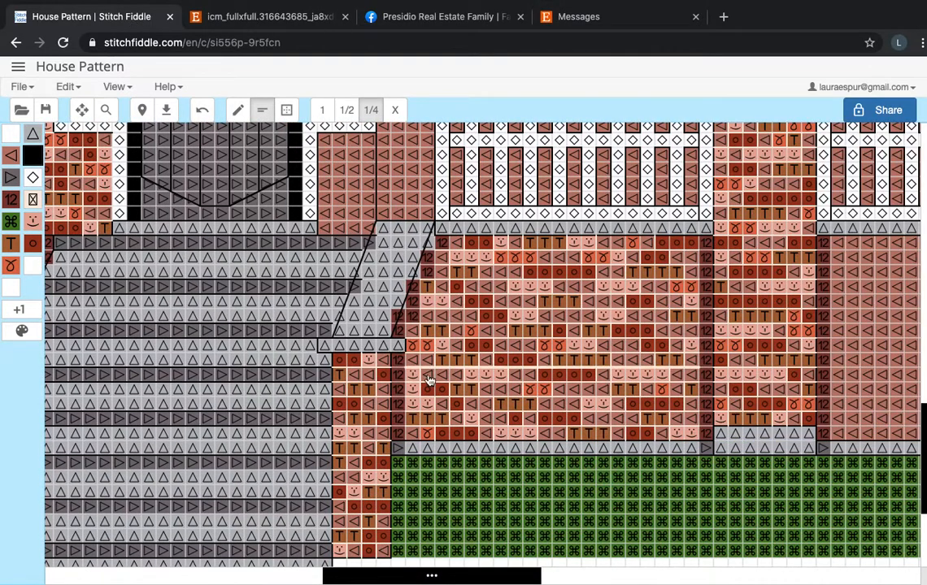
scroll(698, 346, right, 3)
scroll(680, 347, right, 2)
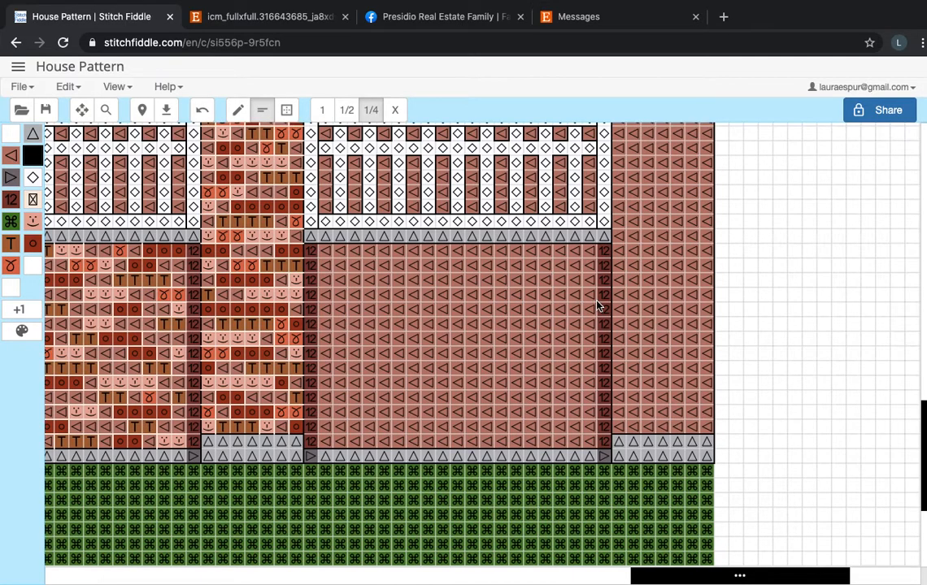
scroll(605, 280, up, 3)
scroll(606, 279, left, 5)
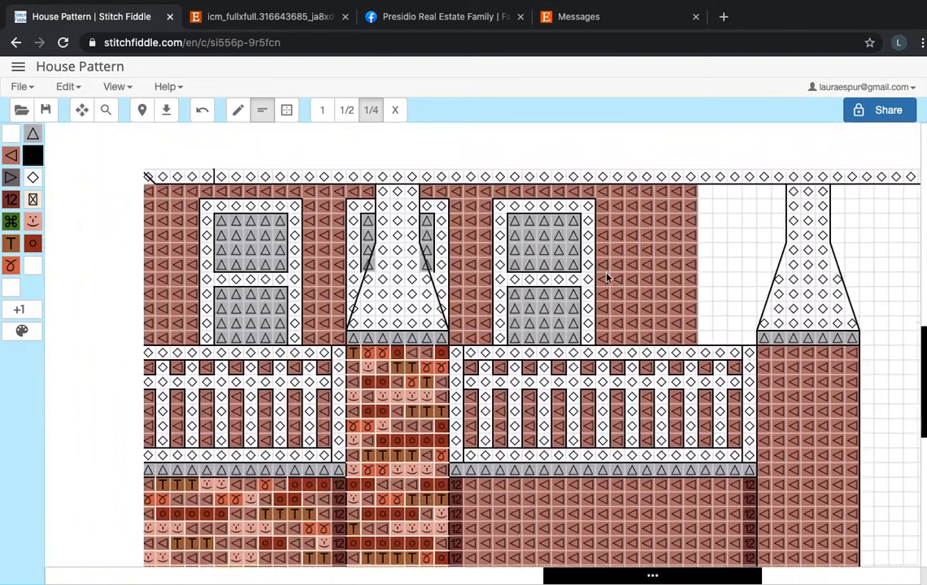
scroll(263, 213, left, 2)
scroll(263, 213, up, 1)
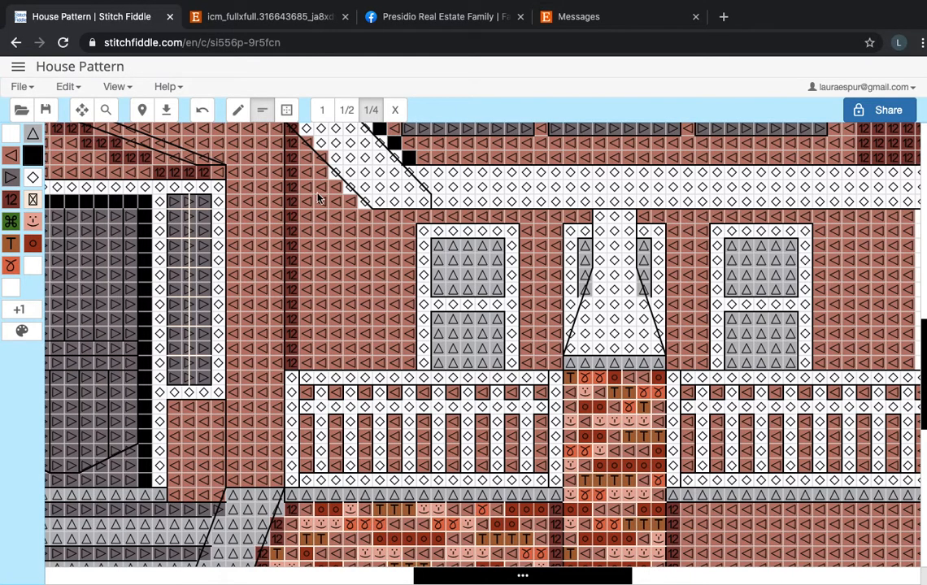
scroll(306, 269, down, 2)
scroll(306, 269, left, 1)
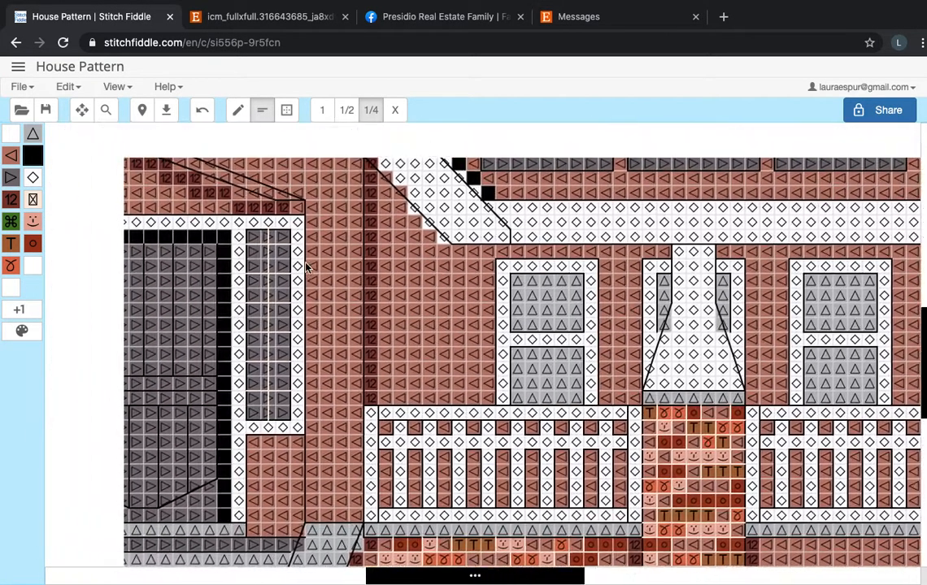
scroll(306, 268, down, 6)
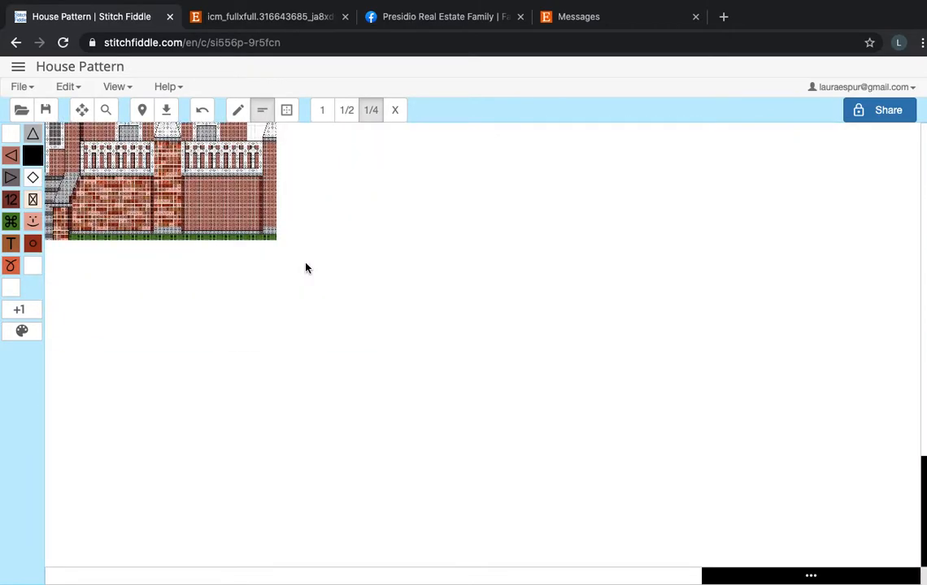
Examine the complete house pattern as a whole, including its roofs, gables and upper windows.
scroll(307, 268, left, 3)
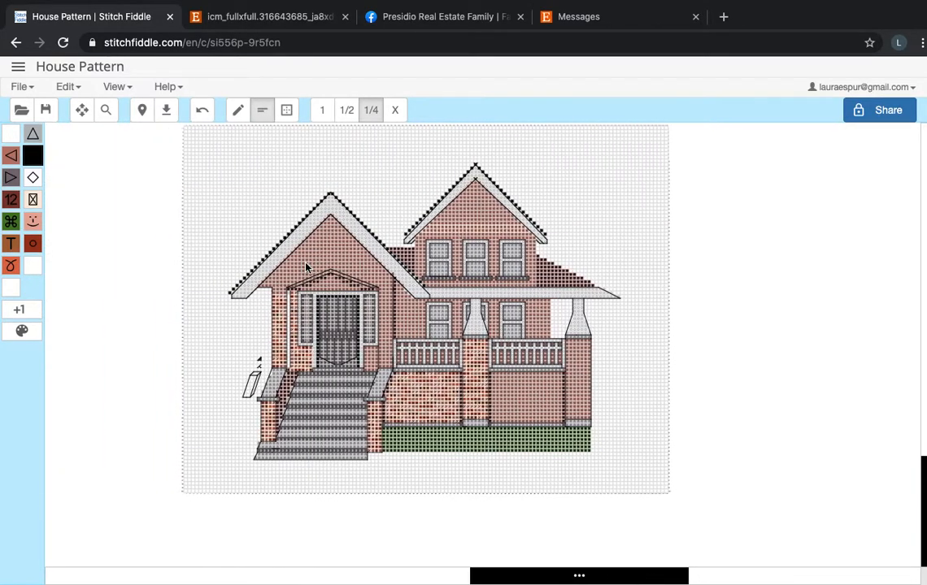
scroll(307, 267, right, 3)
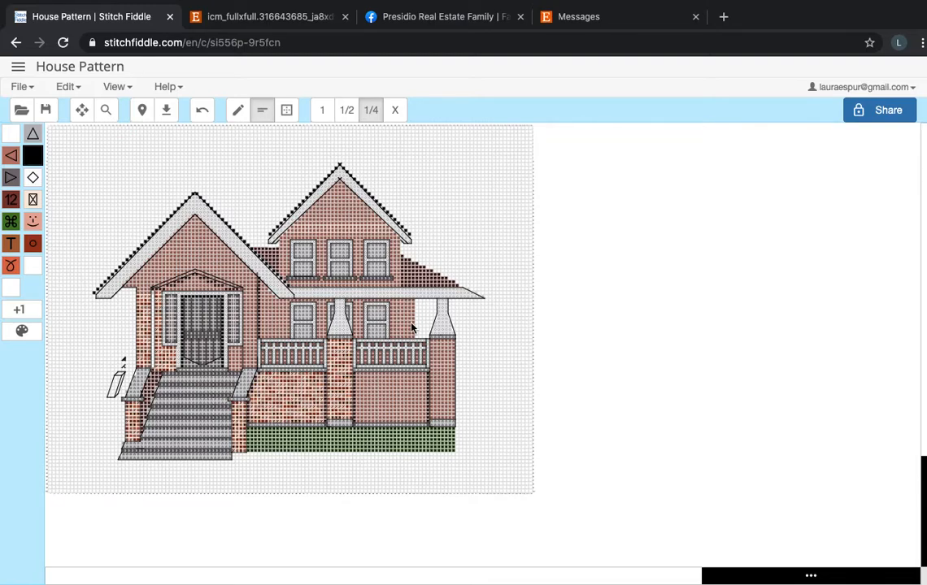
scroll(412, 328, up, 3)
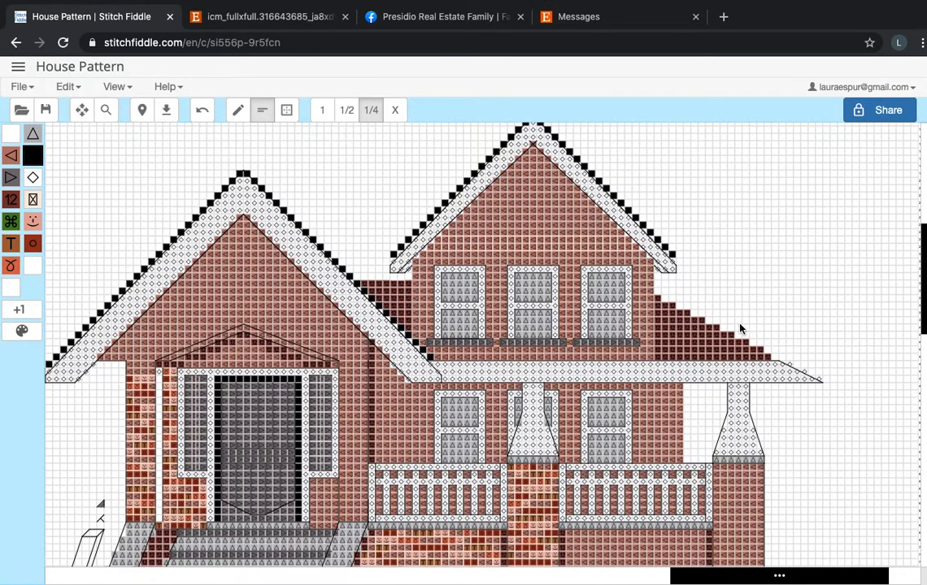
scroll(743, 328, up, 2)
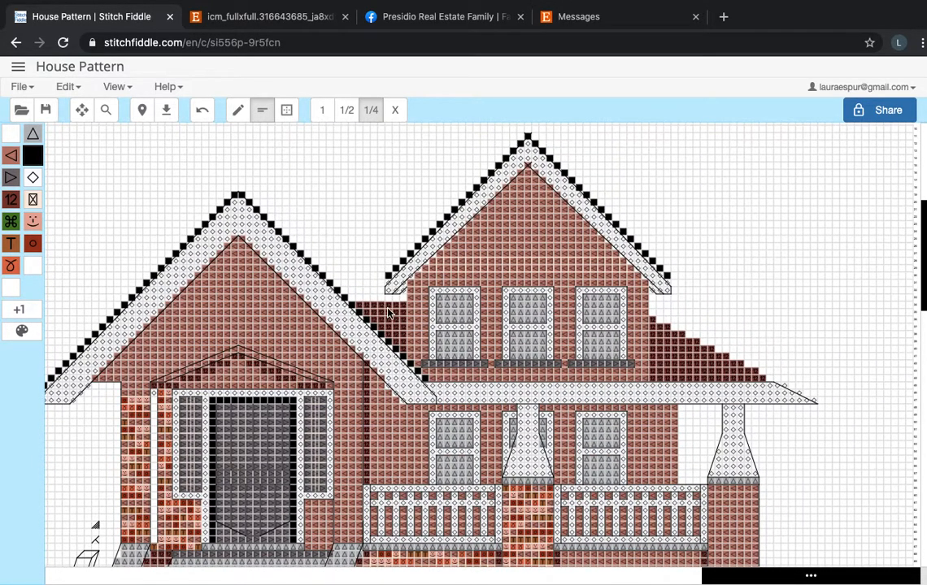
scroll(389, 313, up, 2)
scroll(389, 313, left, 3)
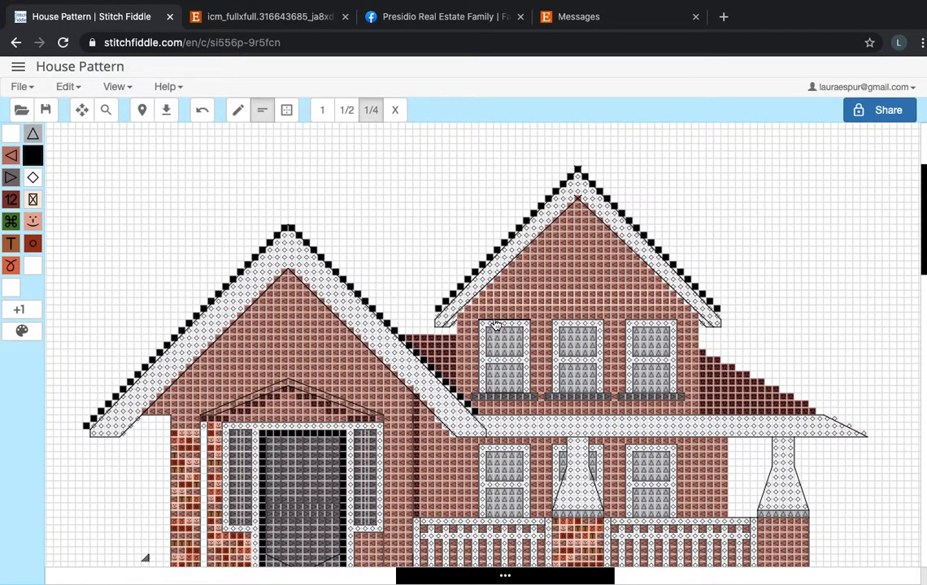
scroll(496, 324, down, 2)
scroll(495, 323, up, 3)
scroll(495, 325, right, 3)
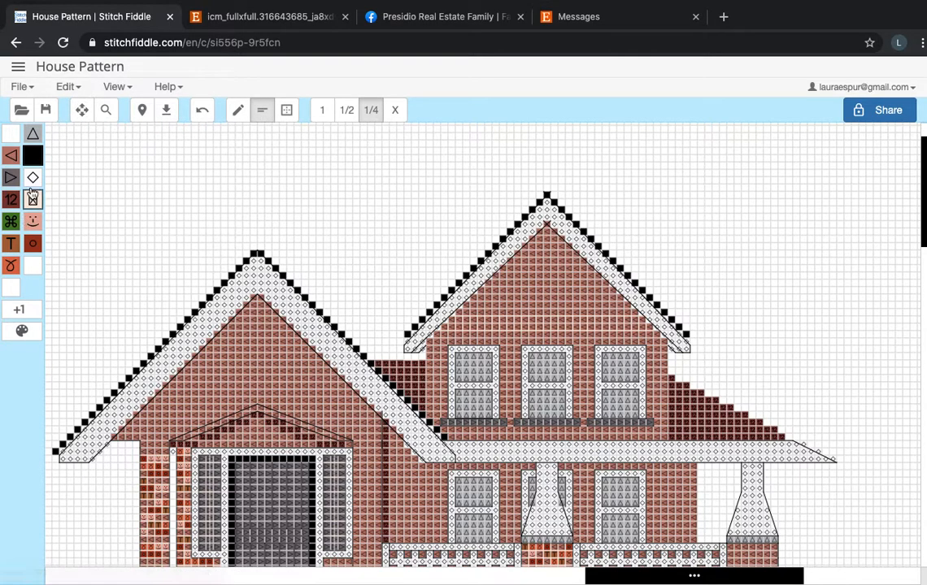
Set the chart's symbol drawing mode to Only colors and return to the house pattern.
click(86, 90)
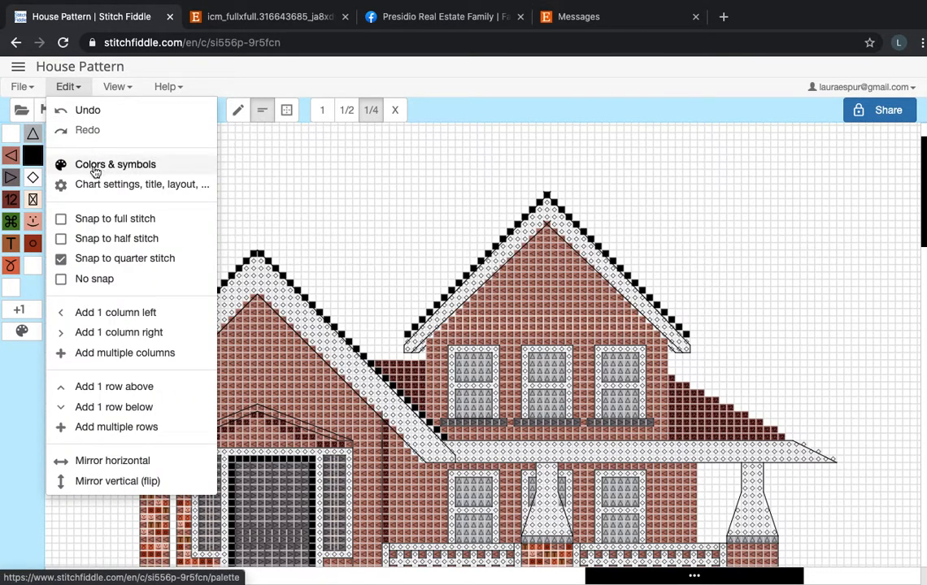
click(94, 167)
click(270, 150)
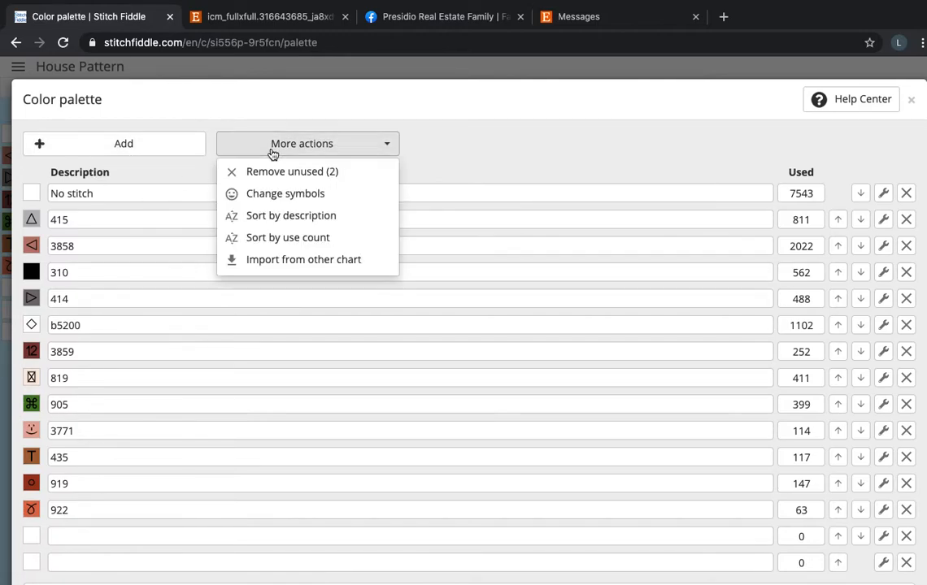
click(277, 195)
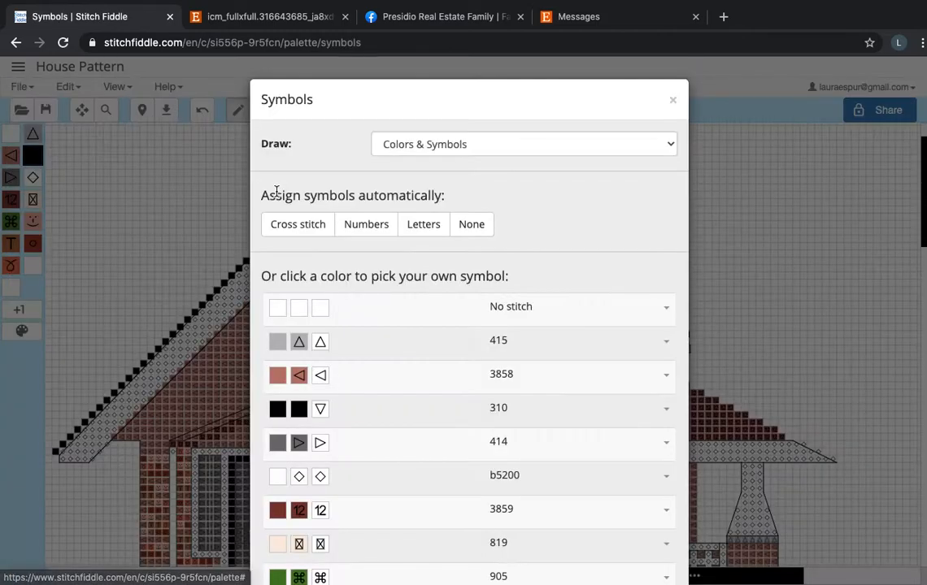
scroll(439, 349, down, 3)
scroll(485, 181, up, 3)
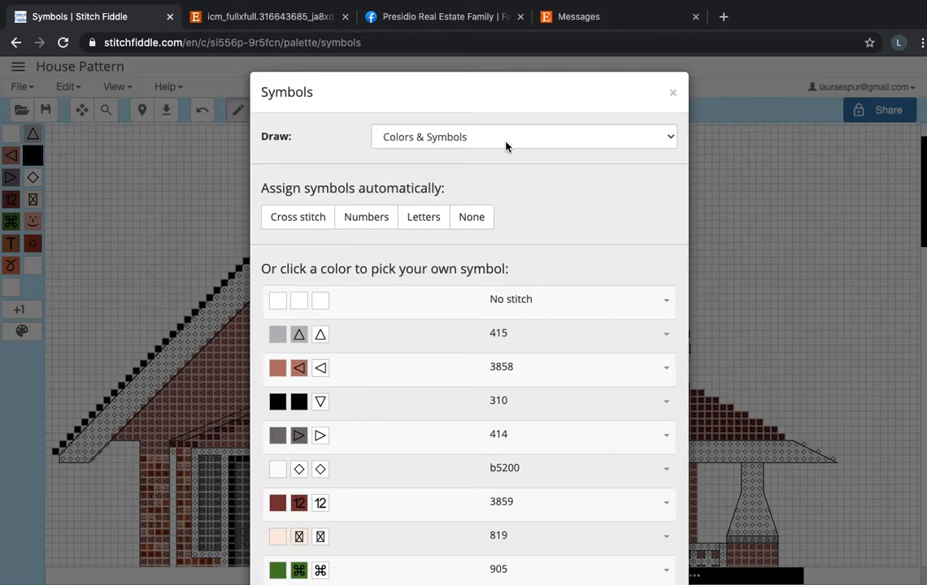
click(506, 146)
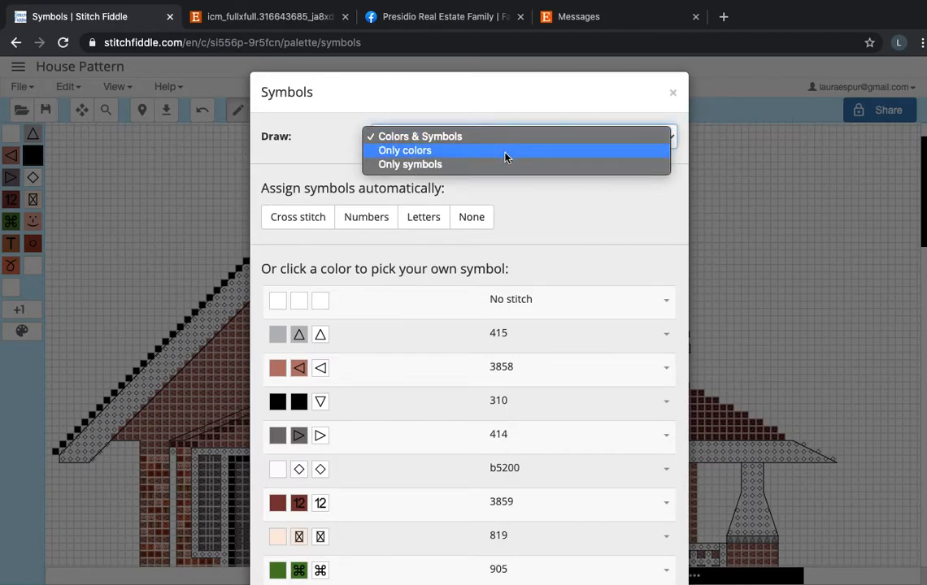
click(505, 152)
click(589, 198)
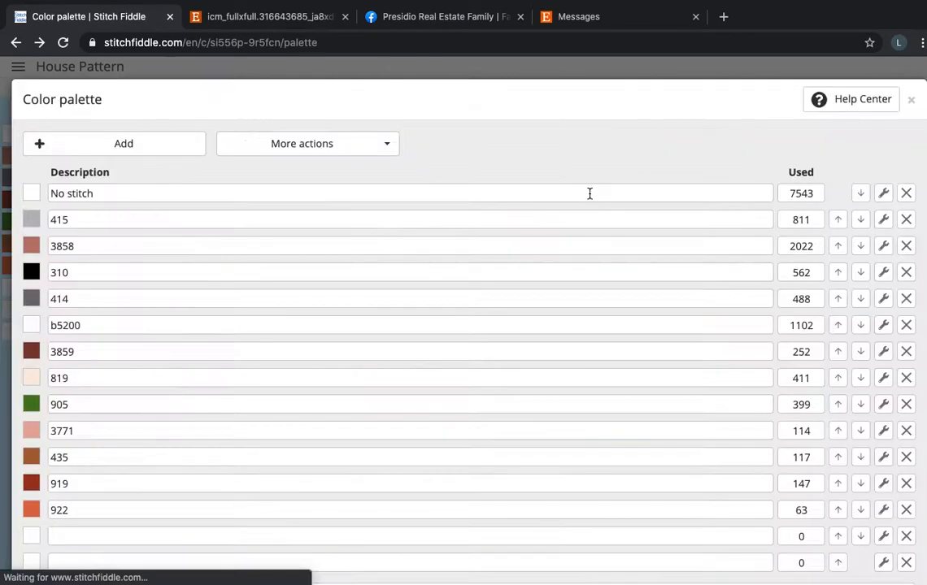
scroll(388, 372, down, 3)
click(870, 540)
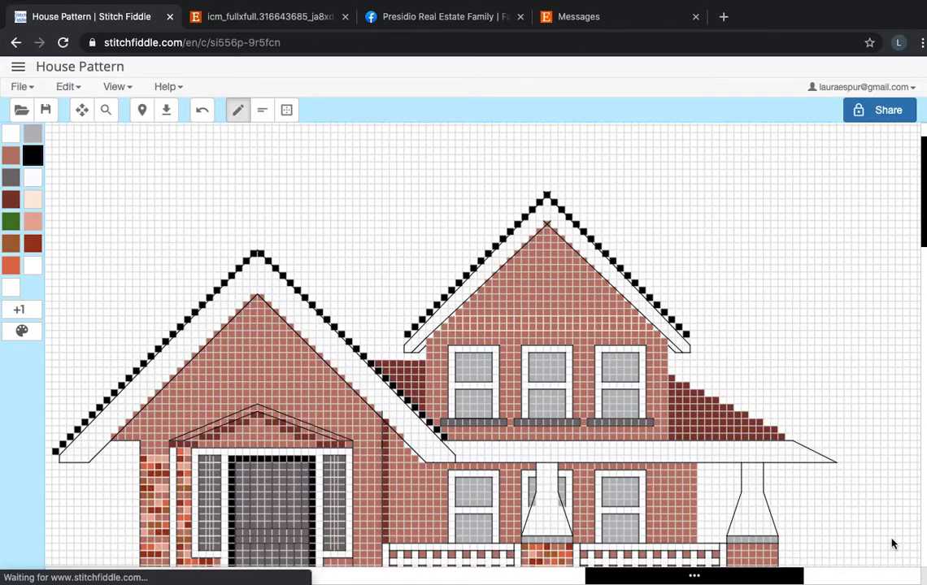
Set the chart's grid lines to Hide grid lines and apply the setting.
scroll(680, 468, down, 5)
scroll(681, 471, down, 3)
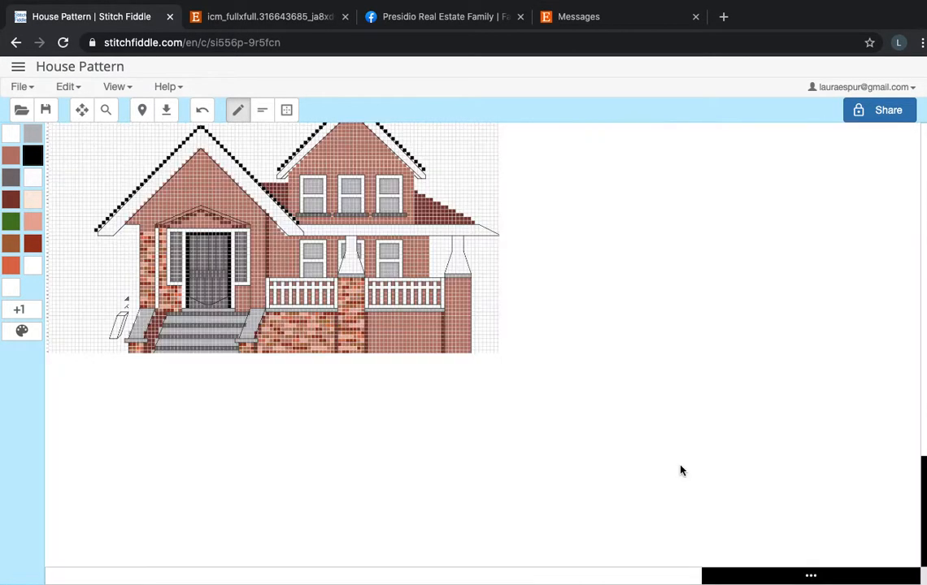
scroll(630, 474, up, 1)
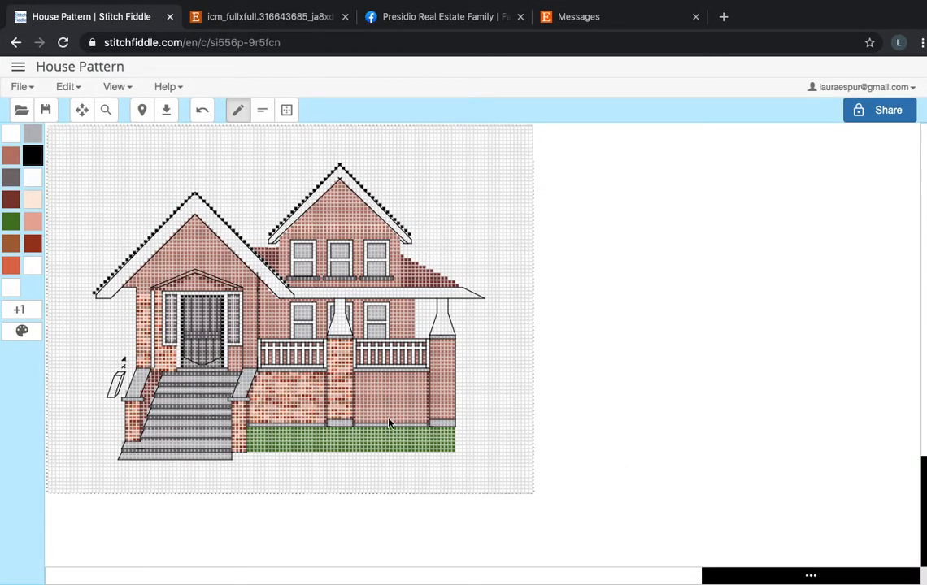
click(65, 86)
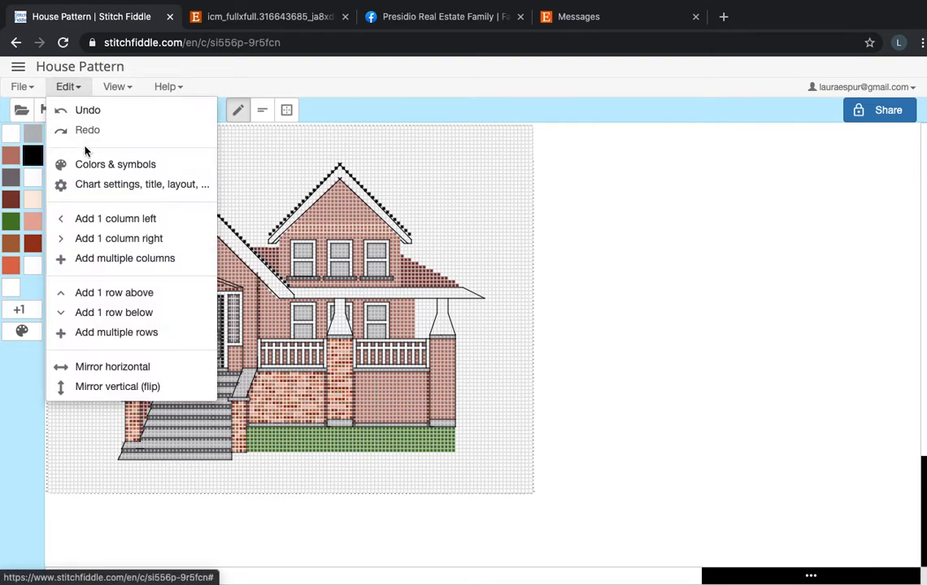
click(115, 185)
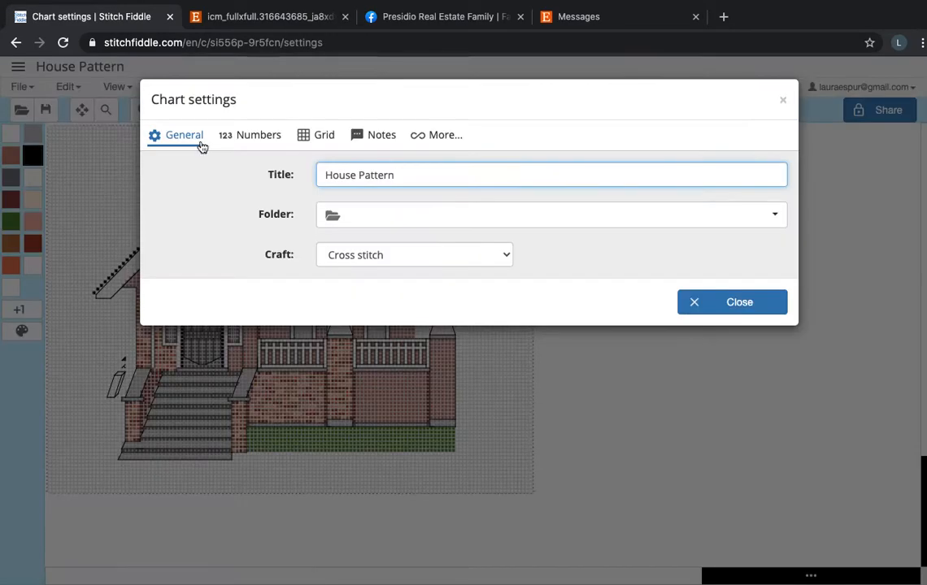
click(309, 142)
click(370, 199)
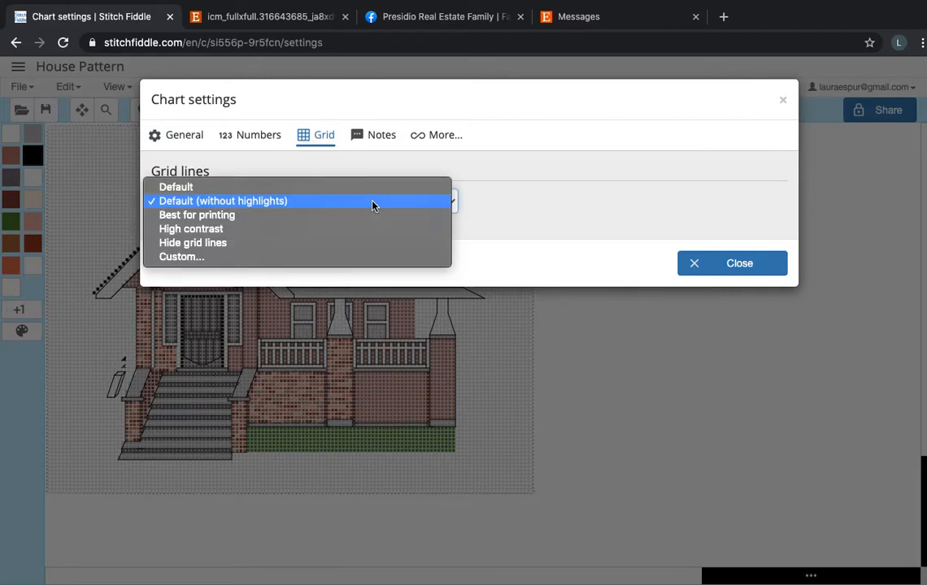
click(371, 243)
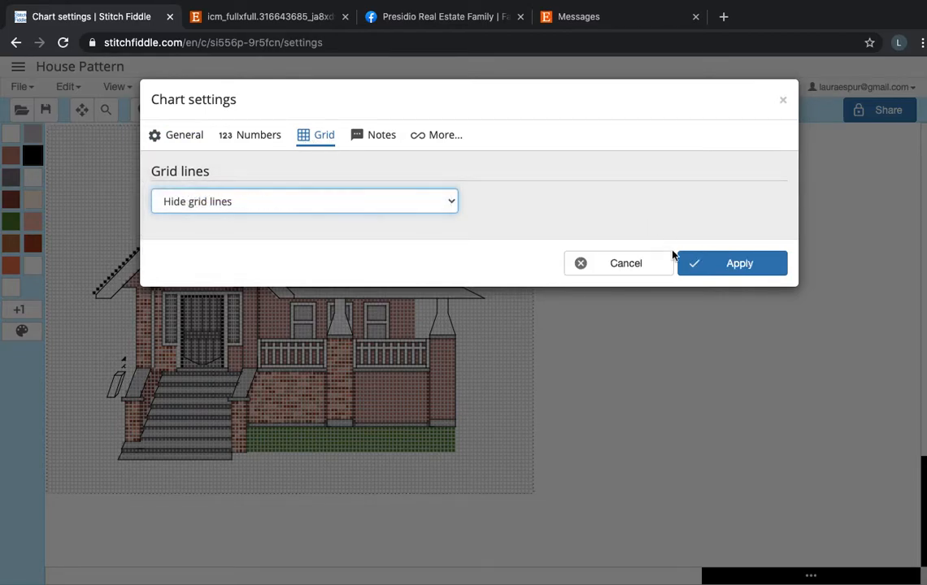
click(734, 262)
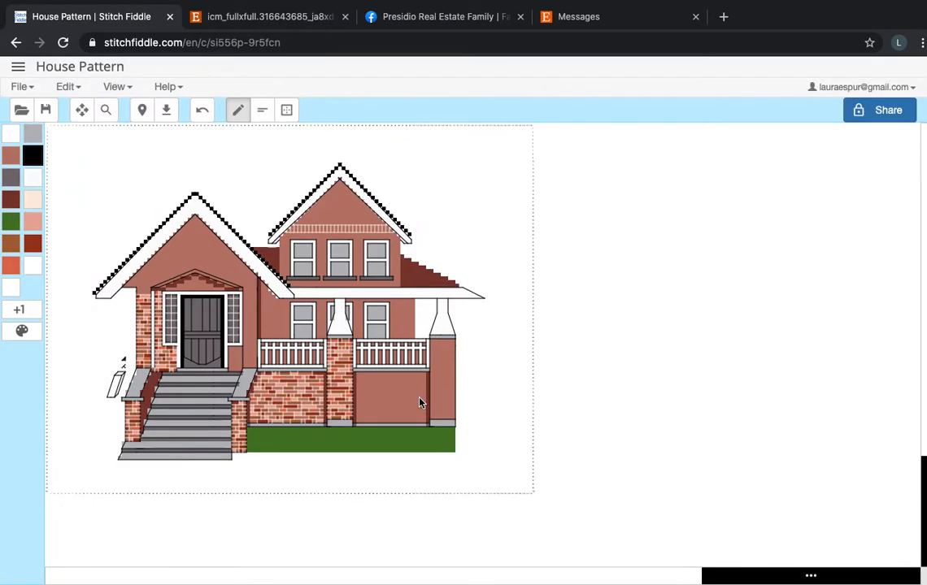
Examine the house pattern without grid lines, from the whole chart to the entrance, windows, roof edge and porch.
scroll(421, 403, left, 5)
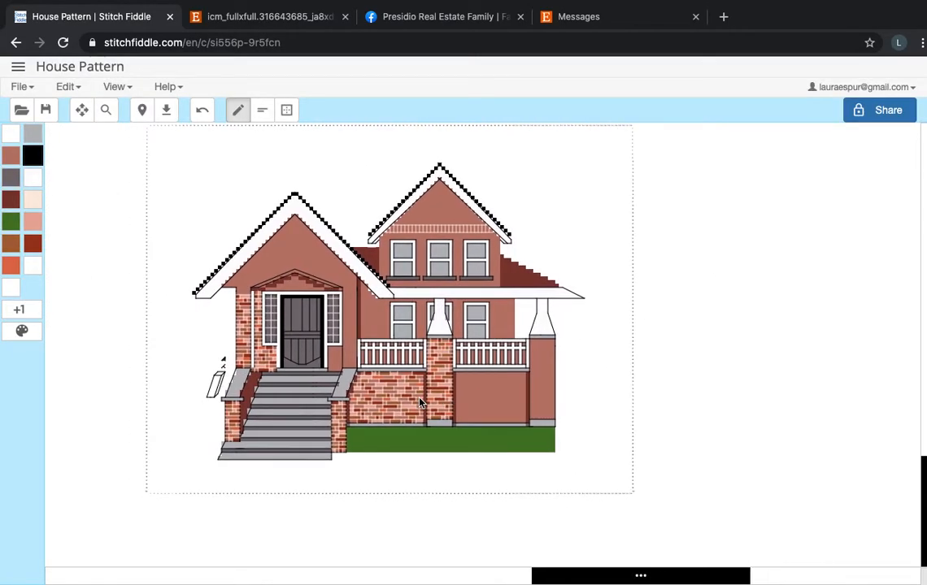
scroll(420, 402, up, 3)
scroll(420, 397, down, 1)
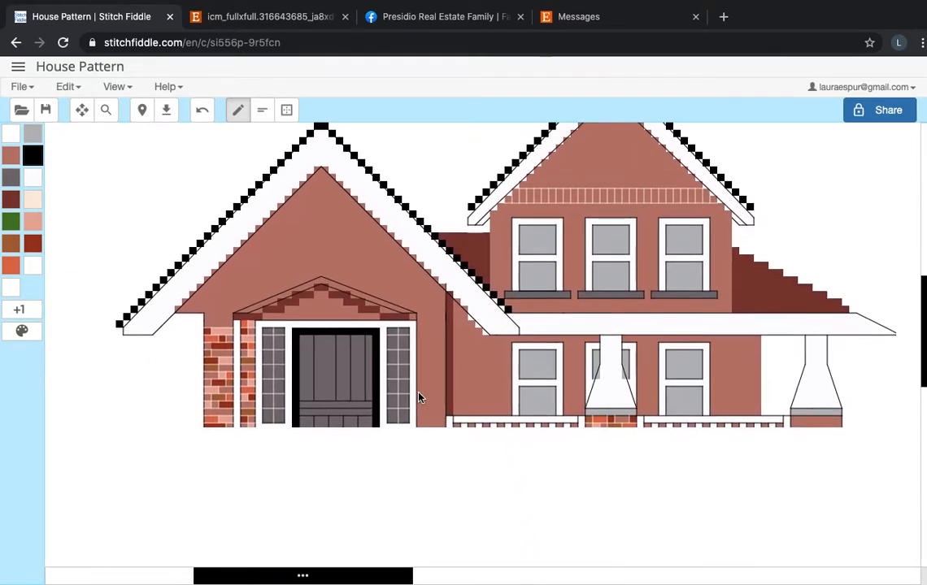
scroll(421, 397, down, 2)
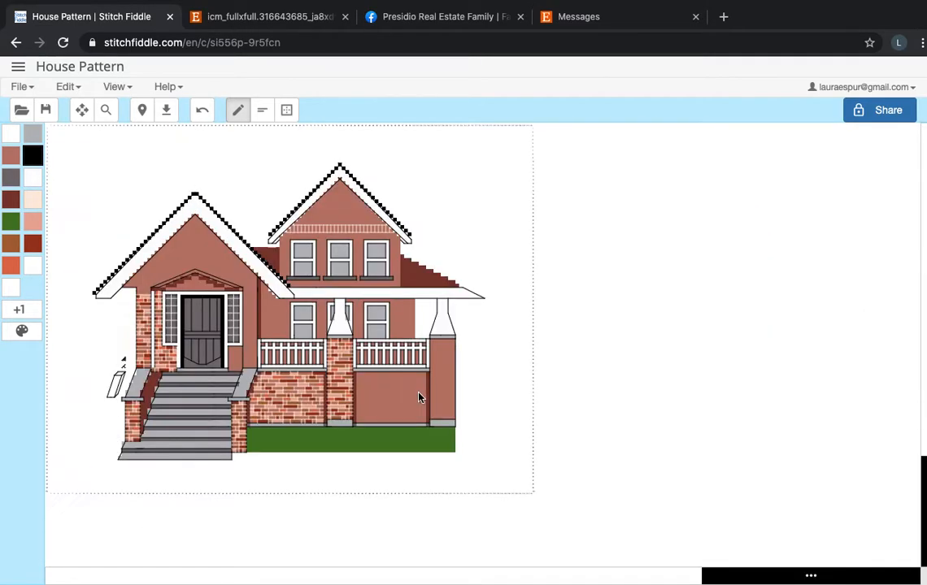
scroll(420, 397, left, 3)
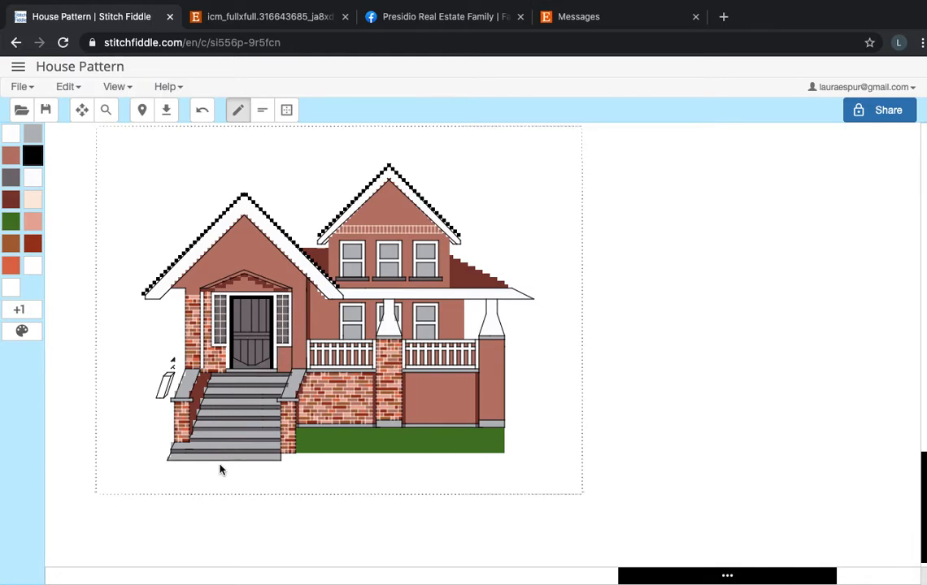
scroll(618, 449, right, 2)
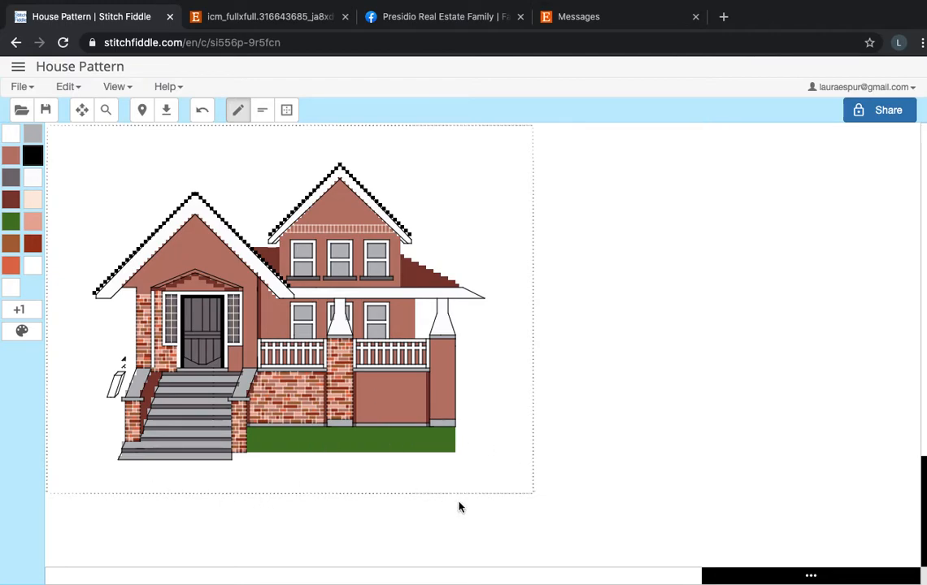
scroll(504, 424, up, 1)
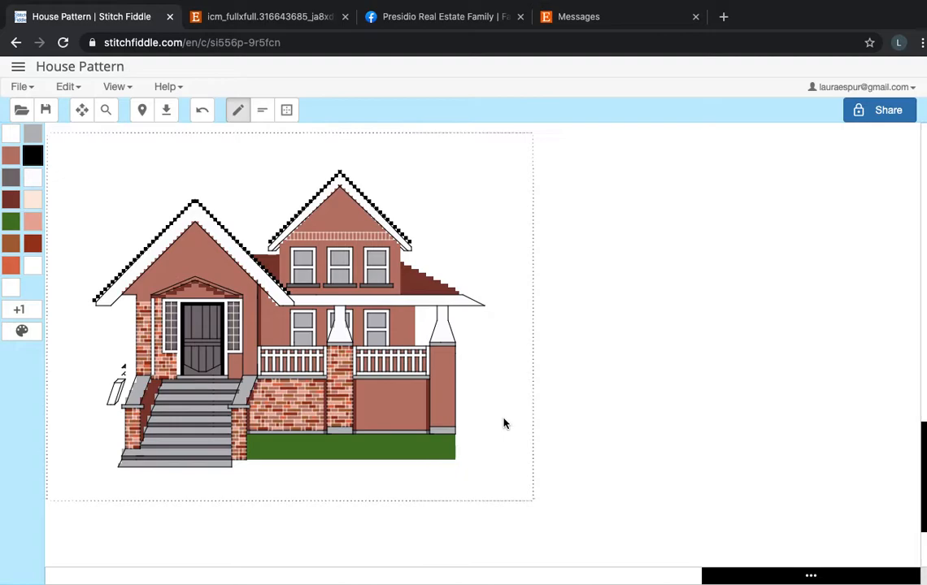
scroll(504, 423, up, 5)
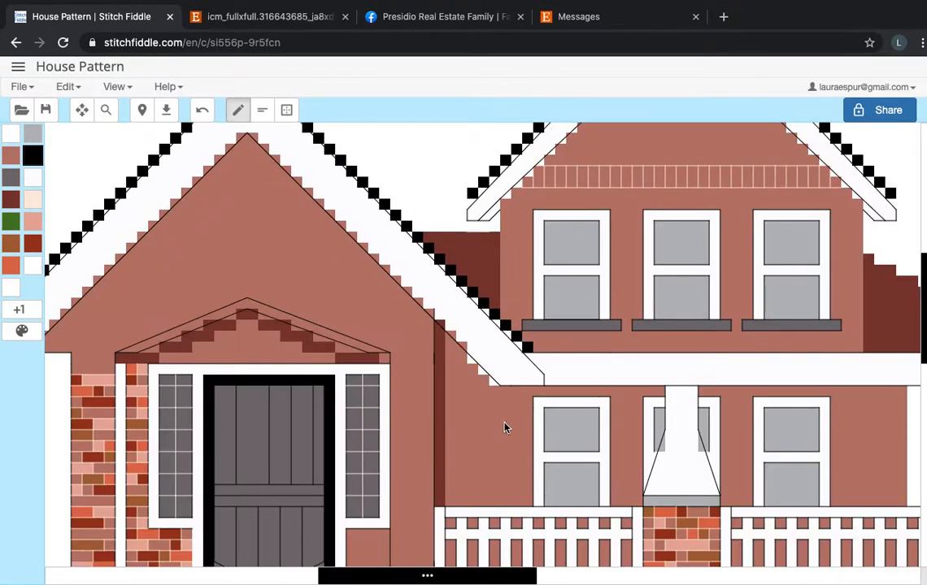
scroll(506, 428, right, 4)
scroll(505, 428, down, 2)
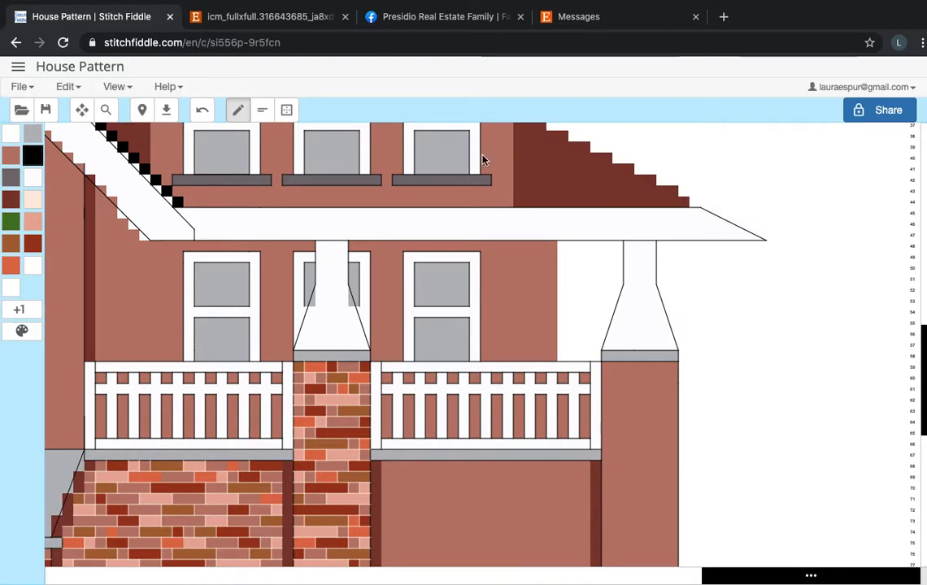
Activate the backstitch tool, check the porch columns, railings, downspout and lower brick wall in the reference photo, and return to the pattern.
click(261, 110)
click(406, 18)
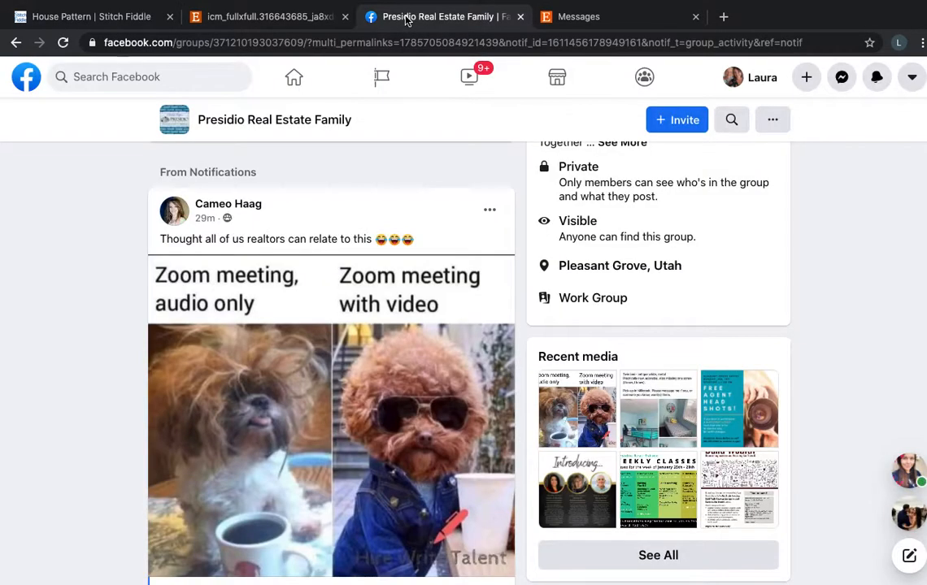
click(266, 19)
click(371, 164)
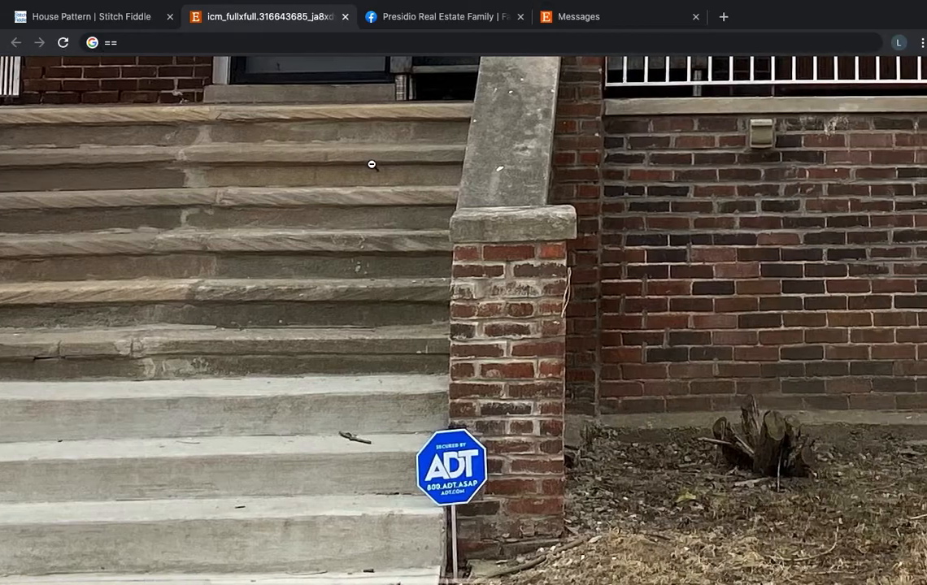
scroll(372, 164, right, 10)
scroll(371, 164, up, 8)
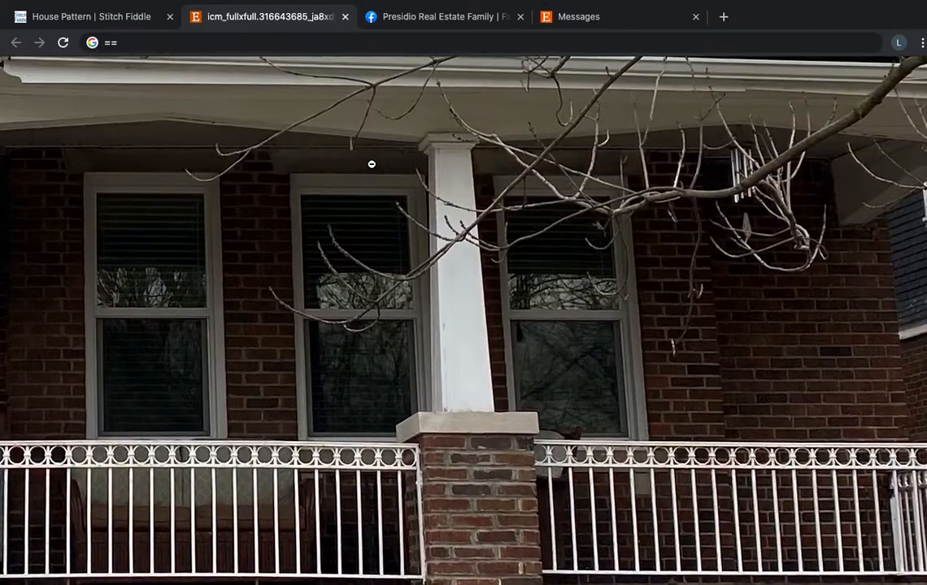
scroll(475, 225, right, 10)
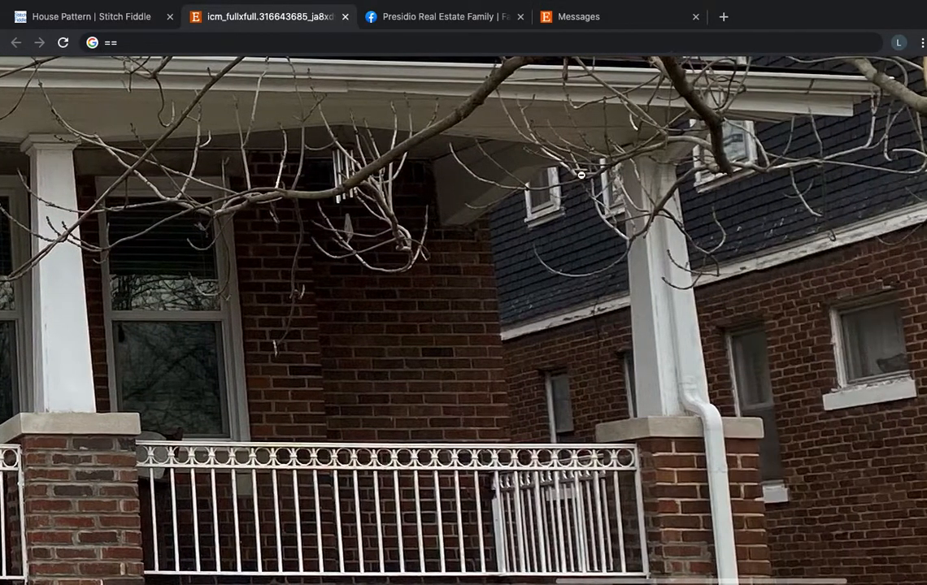
scroll(698, 305, down, 3)
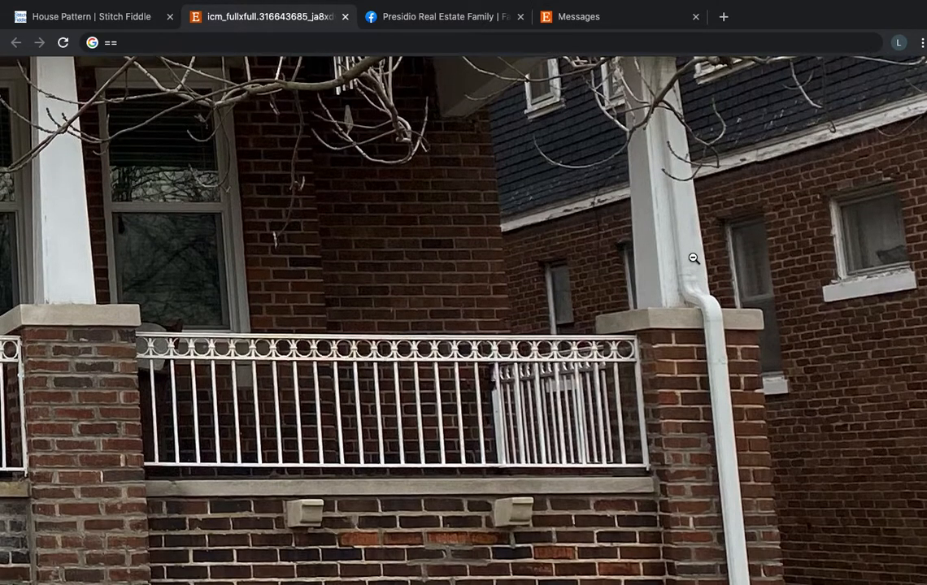
scroll(725, 384, down, 8)
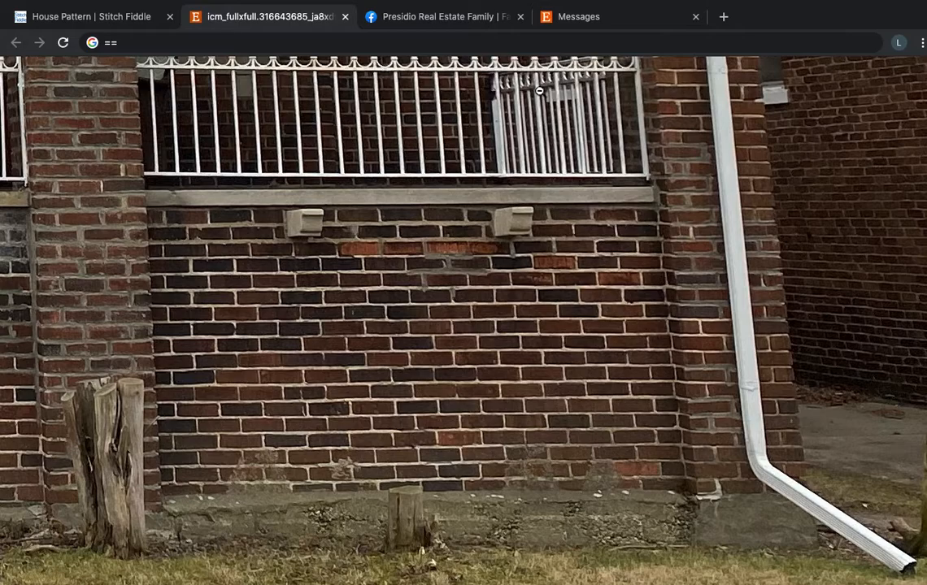
click(126, 17)
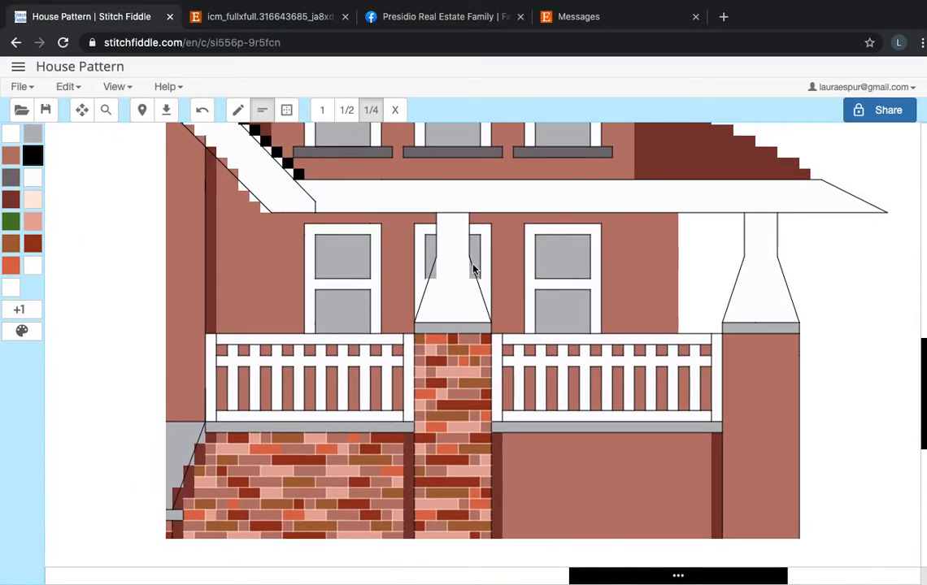
Examine the house pattern's porch columns, railings, brick walls and front steps, along with the whole chart.
scroll(474, 269, left, 3)
scroll(474, 269, down, 1)
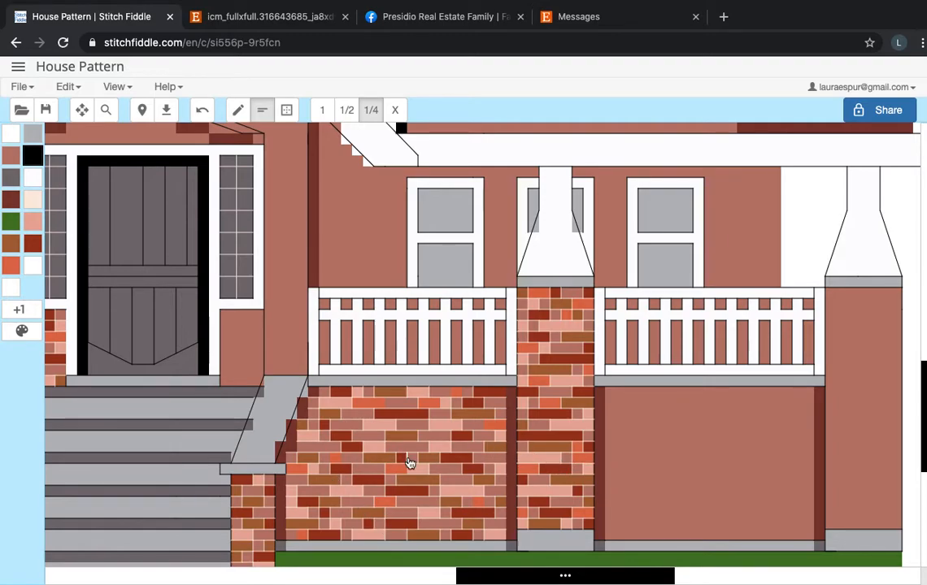
scroll(469, 434, left, 3)
scroll(469, 434, up, 1)
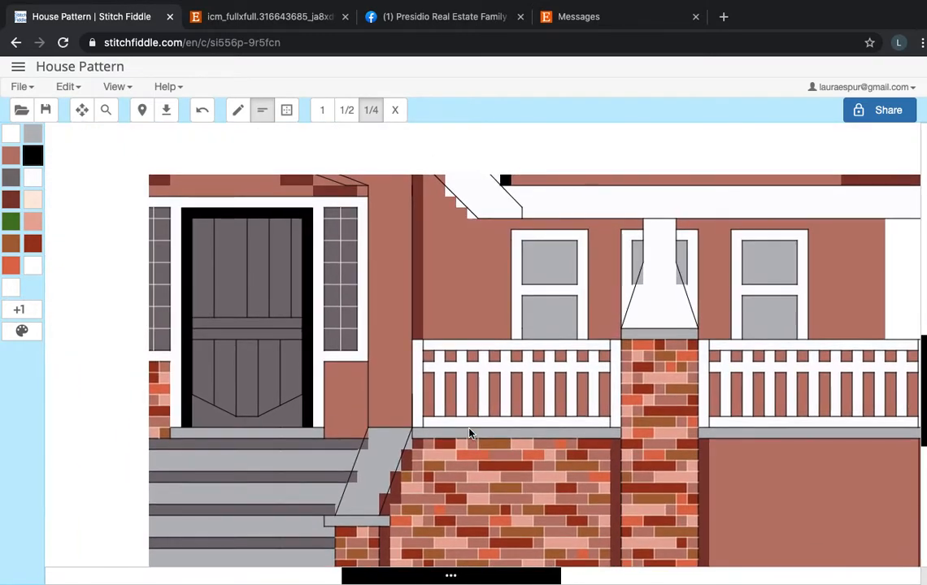
scroll(469, 433, down, 2)
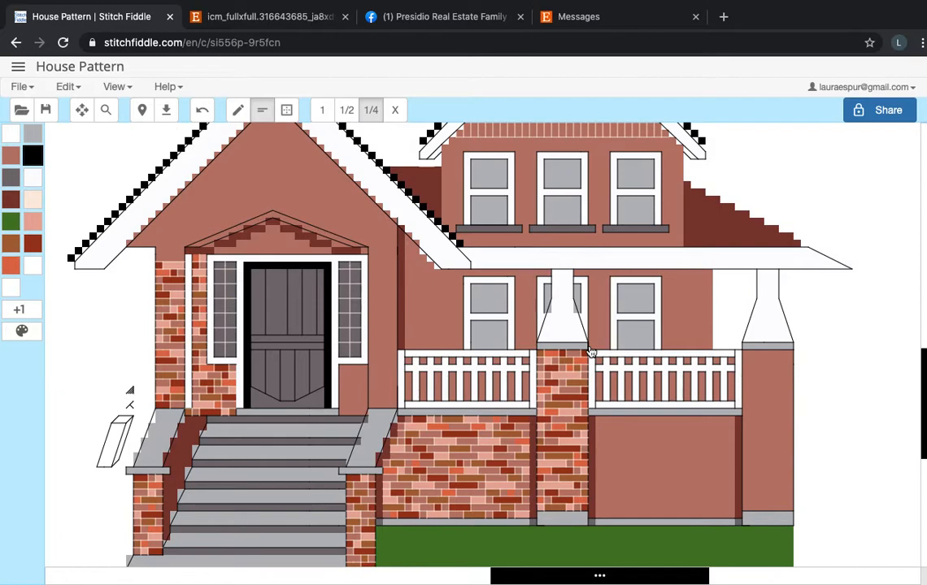
scroll(592, 352, down, 2)
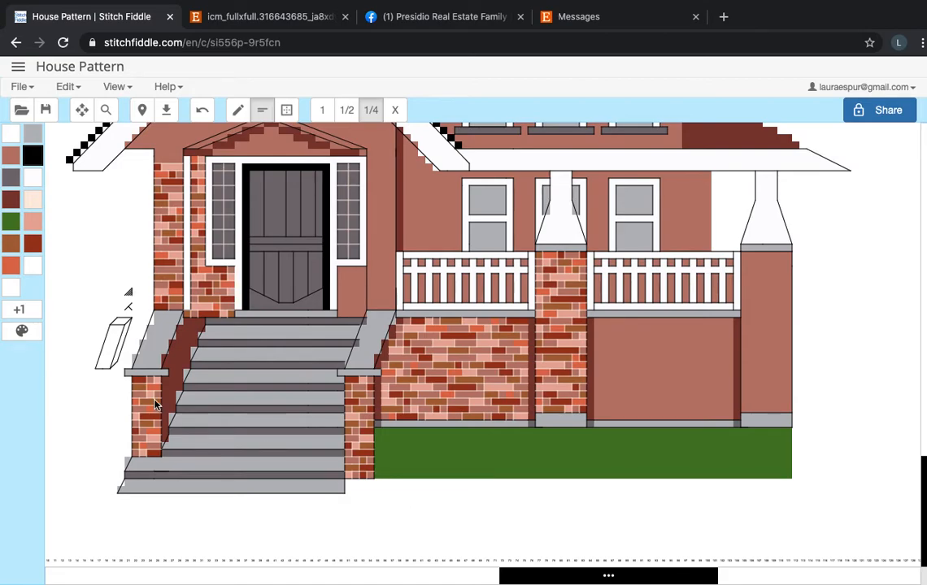
scroll(318, 398, up, 2)
scroll(318, 398, down, 5)
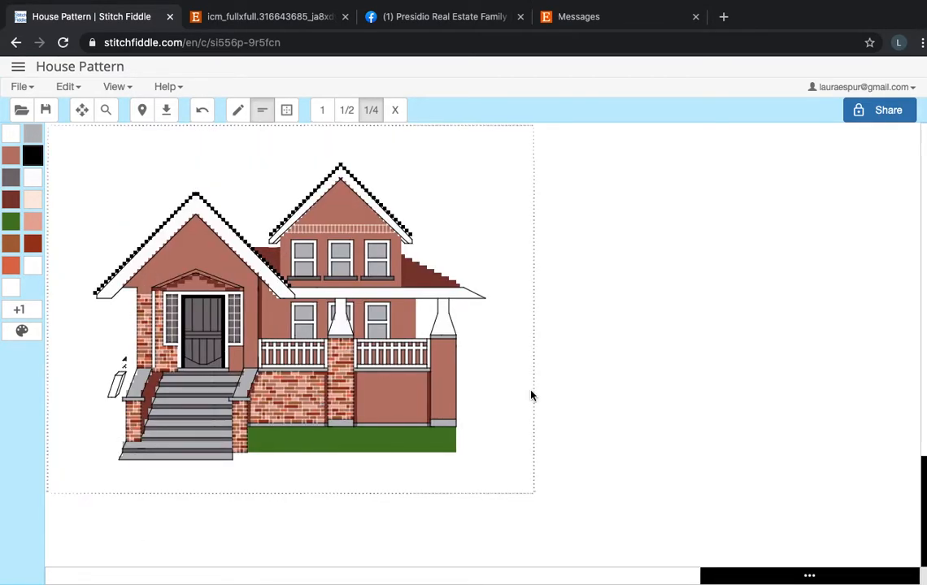
scroll(531, 396, up, 6)
scroll(531, 396, right, 1)
scroll(531, 396, down, 1)
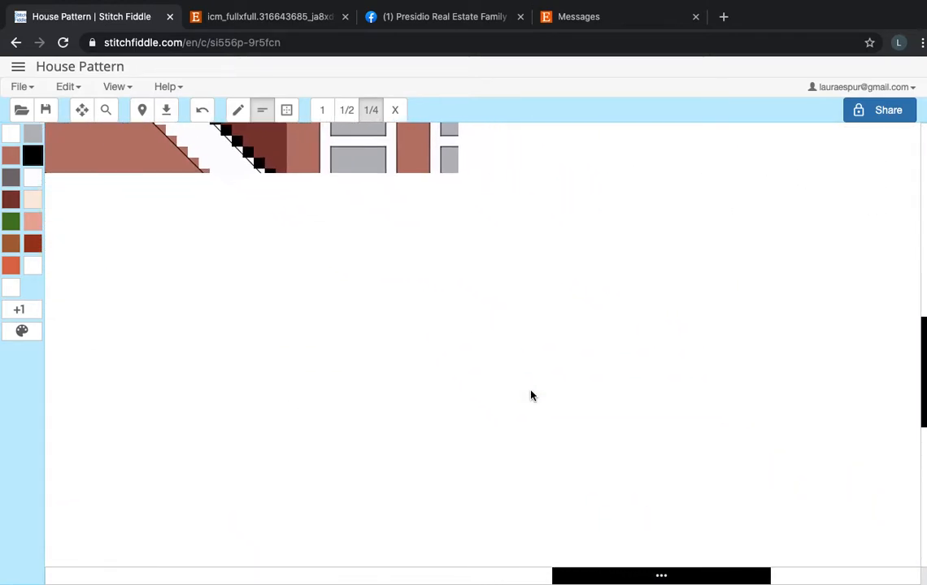
scroll(531, 396, right, 2)
scroll(531, 396, down, 1)
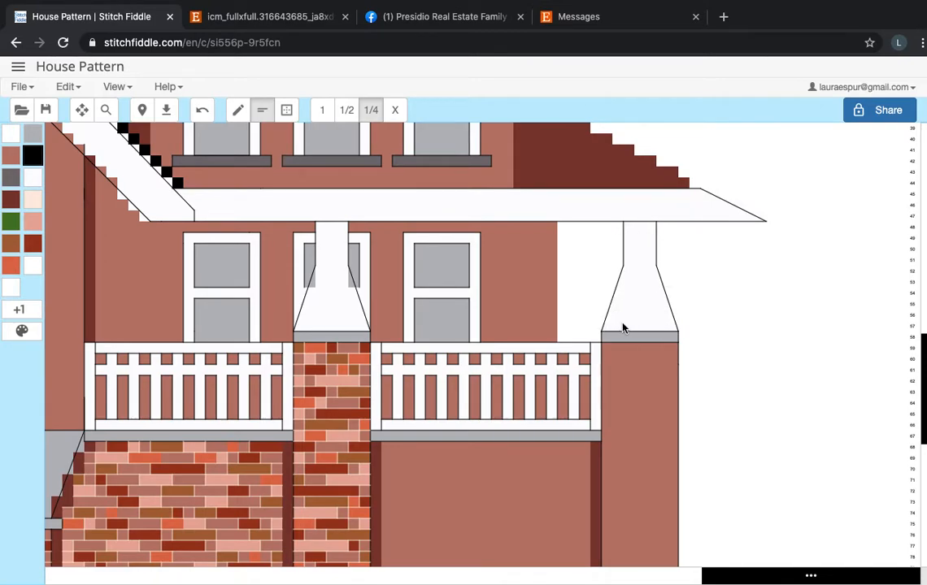
scroll(452, 290, down, 5)
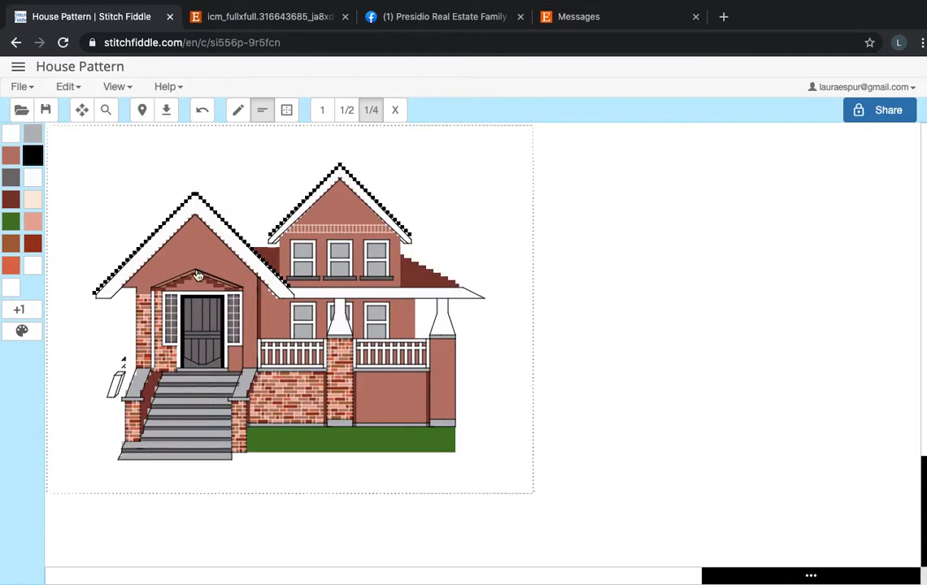
scroll(198, 277, left, 2)
Select white floss b5200, set the chart's symbol drawing mode to Colors & Symbols, and return to the house pattern.
click(32, 268)
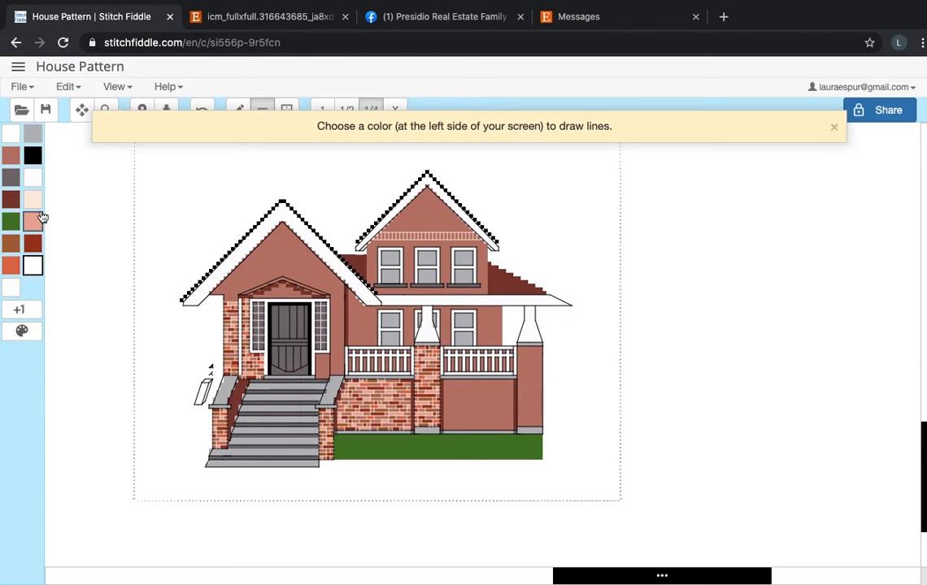
click(32, 178)
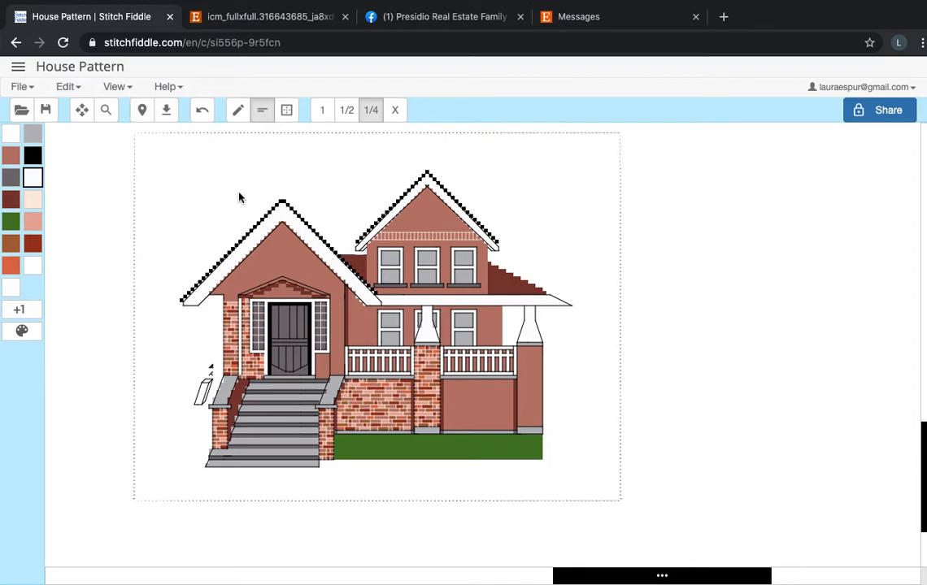
click(75, 86)
click(99, 163)
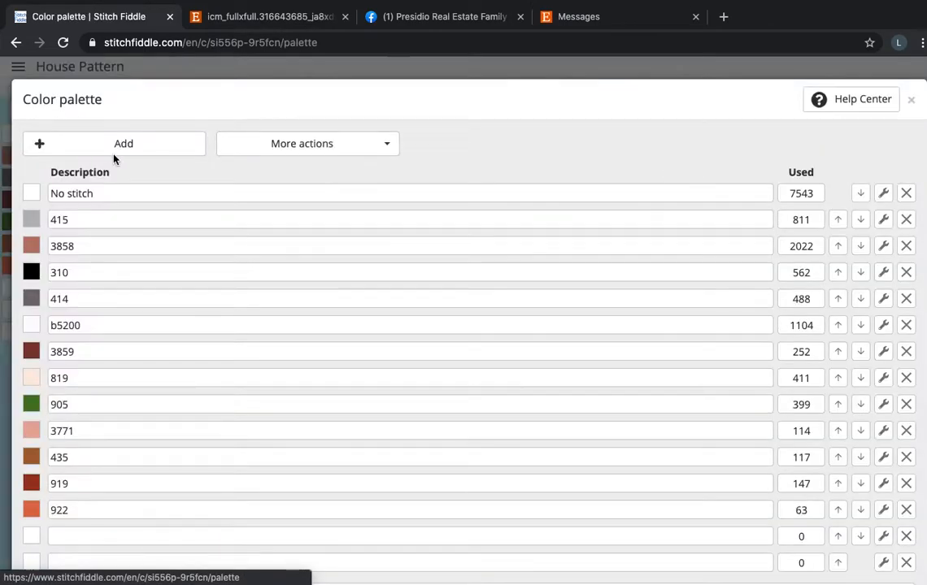
click(320, 150)
click(323, 194)
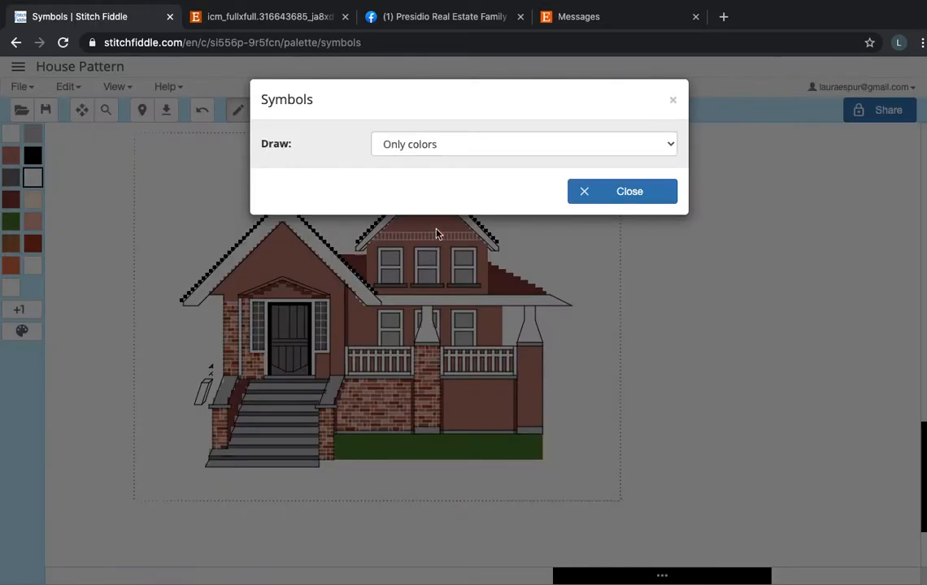
click(457, 145)
click(455, 130)
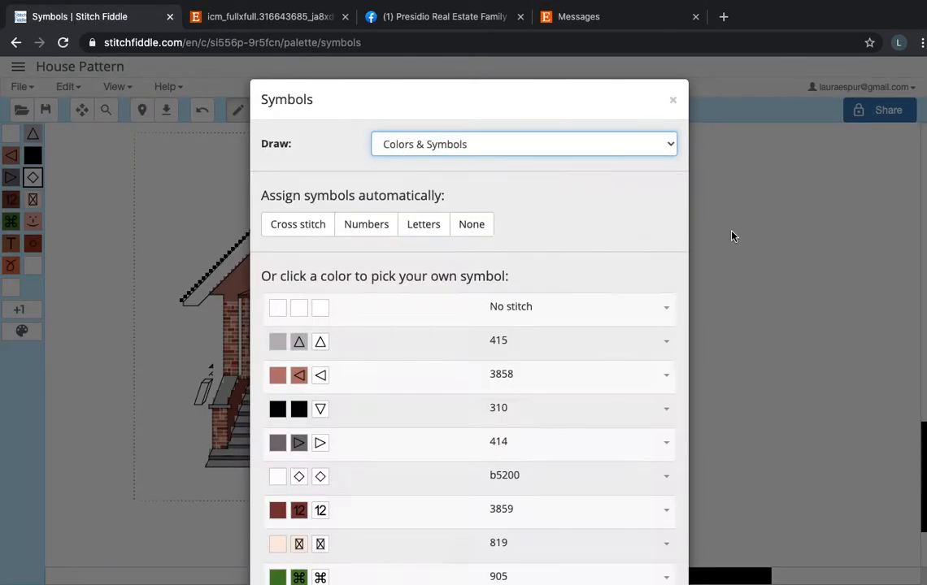
scroll(602, 415, down, 4)
click(614, 540)
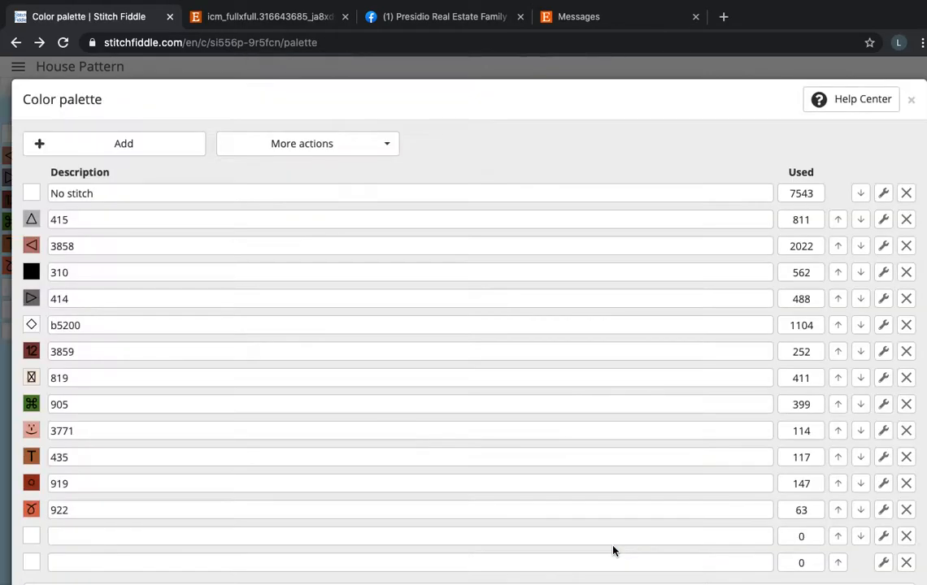
scroll(740, 486, down, 3)
click(848, 547)
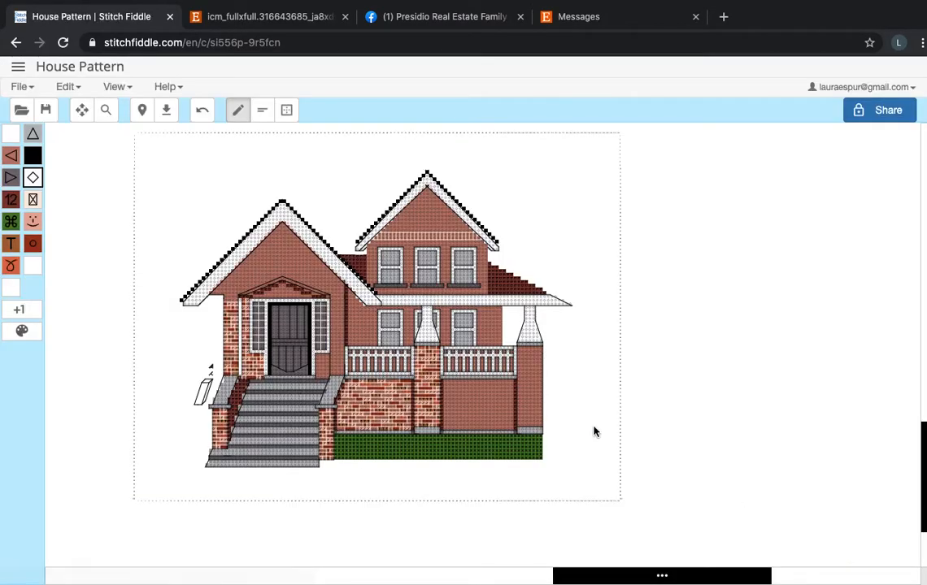
Paint loose freehand strokes of b5200 stitches in the empty background above the front gable's left slope.
scroll(183, 272, up, 3)
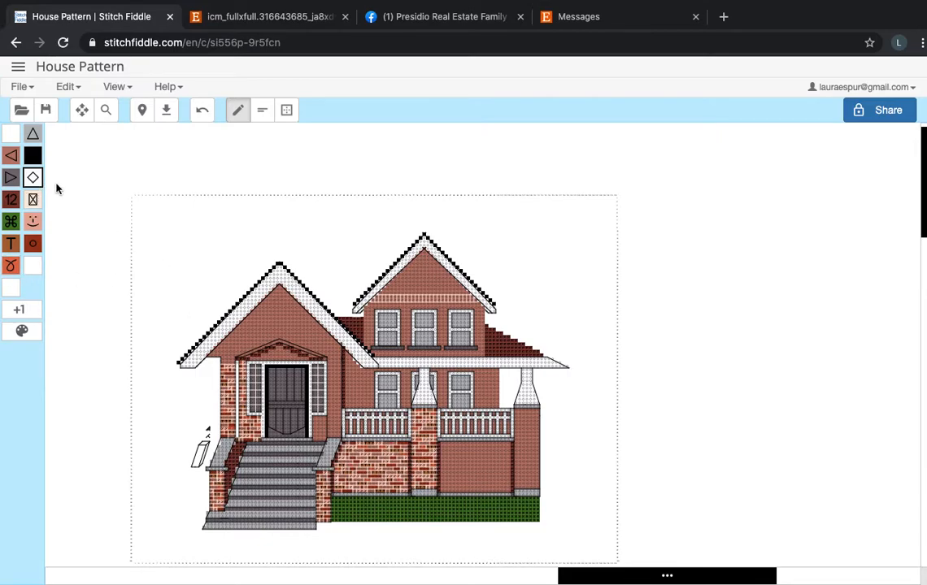
mouse_move(181, 274)
mouse_down()
mouse_move(221, 242)
mouse_move(179, 284)
mouse_move(210, 266)
mouse_move(169, 301)
mouse_move(228, 251)
mouse_move(161, 310)
mouse_move(203, 289)
mouse_up()
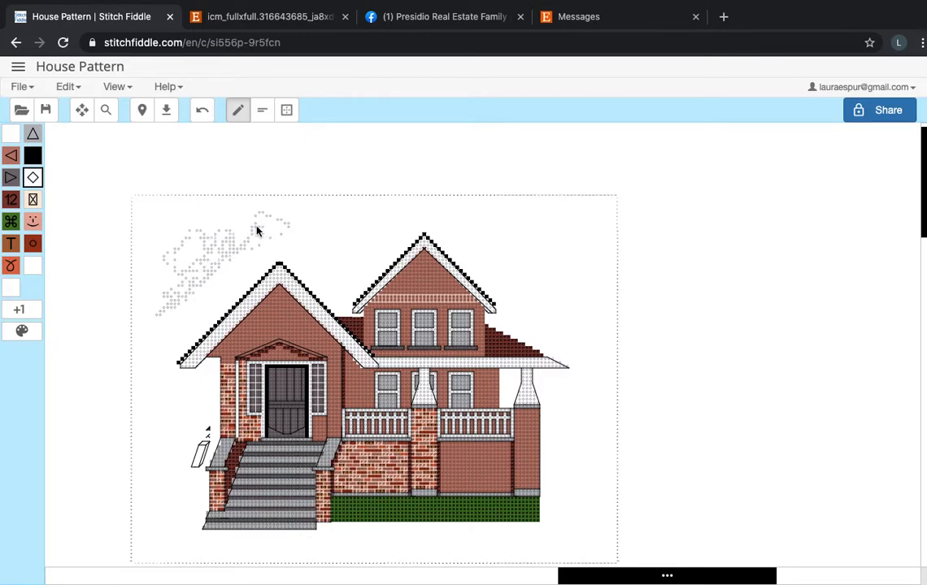
scroll(257, 232, up, 5)
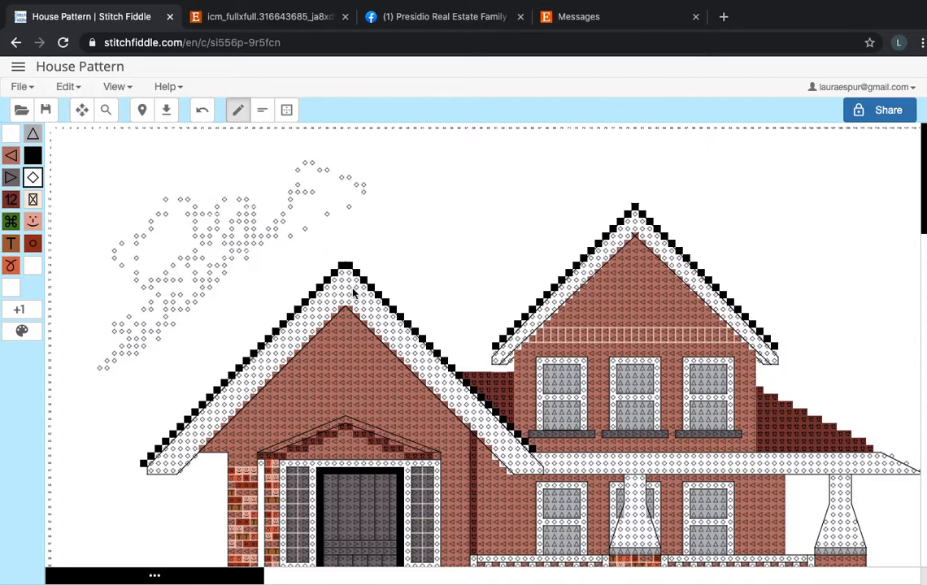
scroll(484, 263, right, 1)
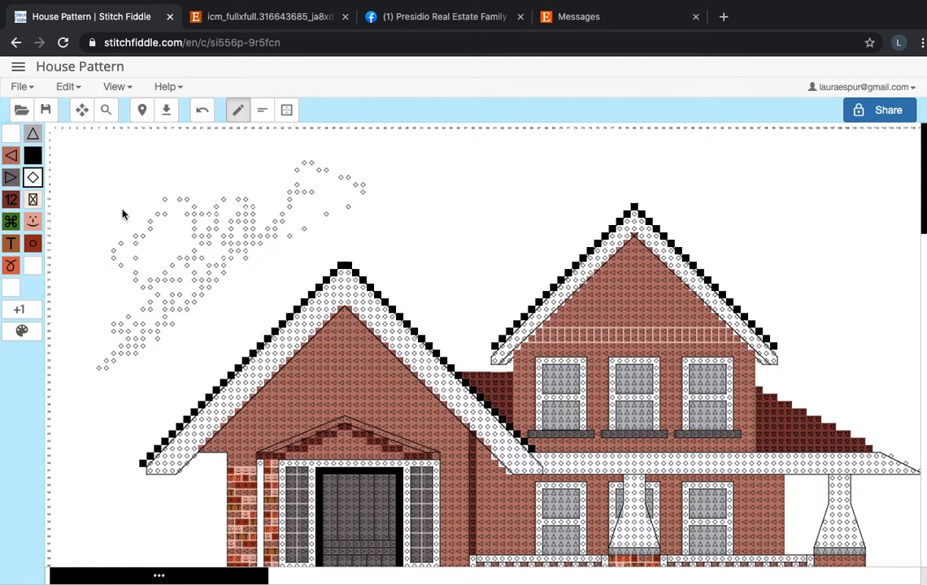
Clear all the loose b5200 stitches from the background above the front gable, one selected rectangular area at a time.
click(286, 110)
drag(131, 155, 412, 233)
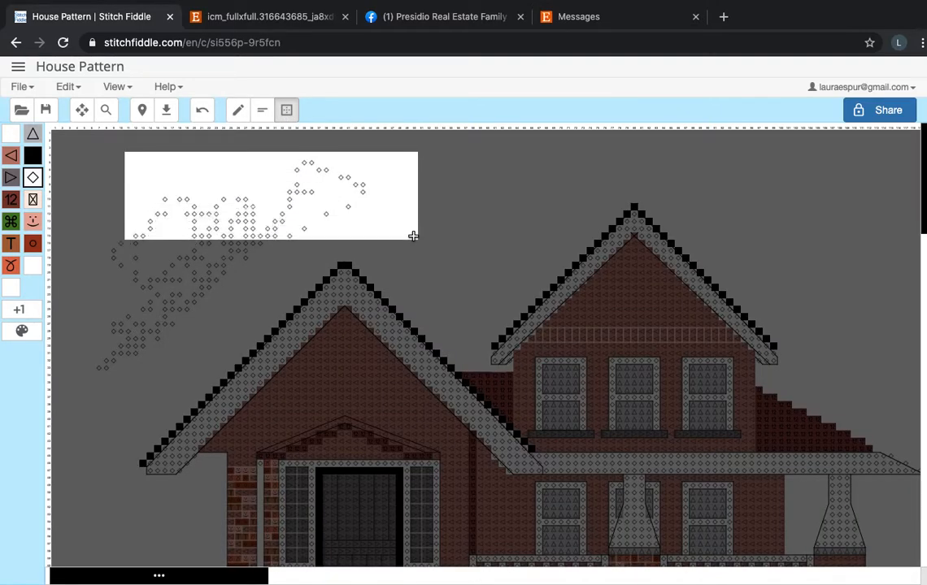
click(458, 396)
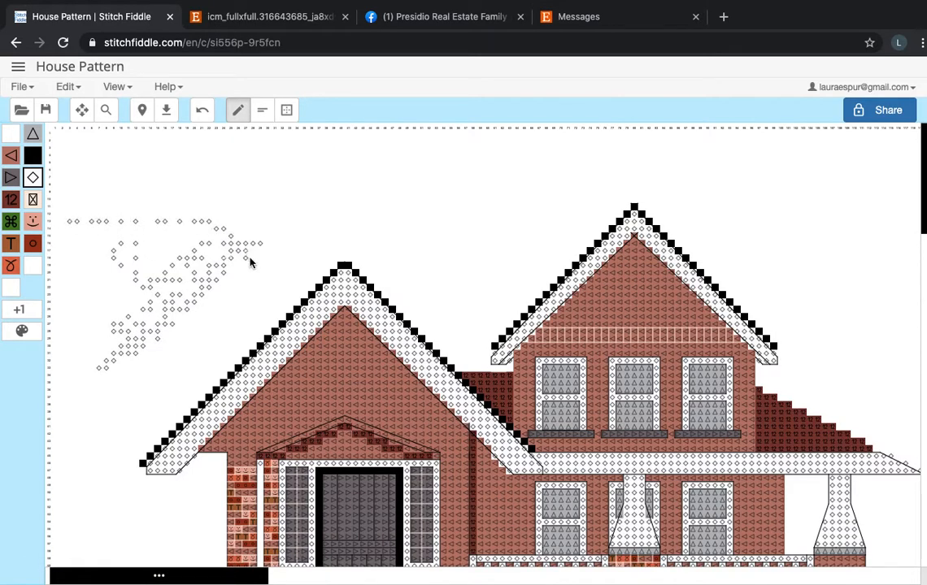
click(286, 109)
drag(62, 206, 198, 371)
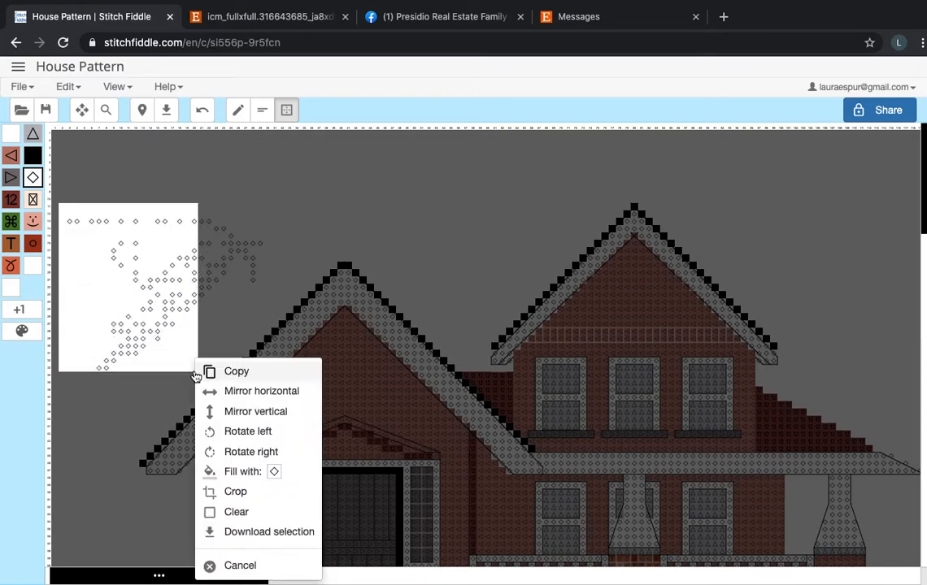
click(241, 514)
click(286, 109)
drag(177, 197, 265, 296)
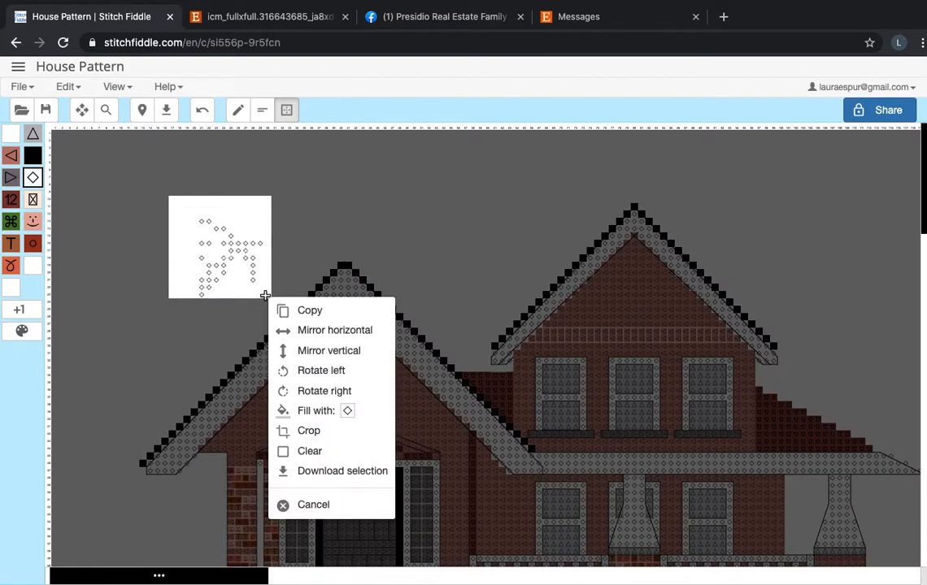
click(314, 452)
Save the house pattern chart with its colors and symbols display.
scroll(312, 453, down, 3)
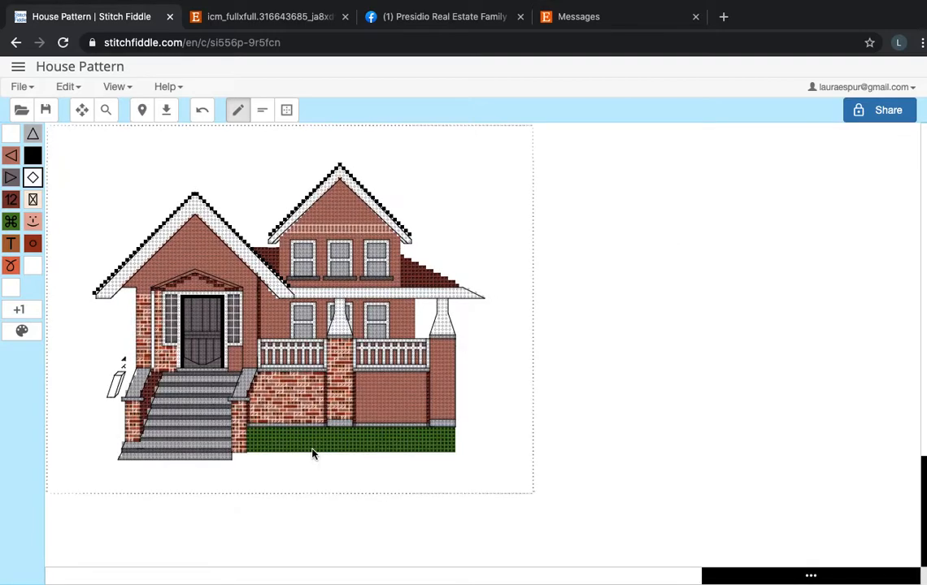
scroll(271, 378, left, 1)
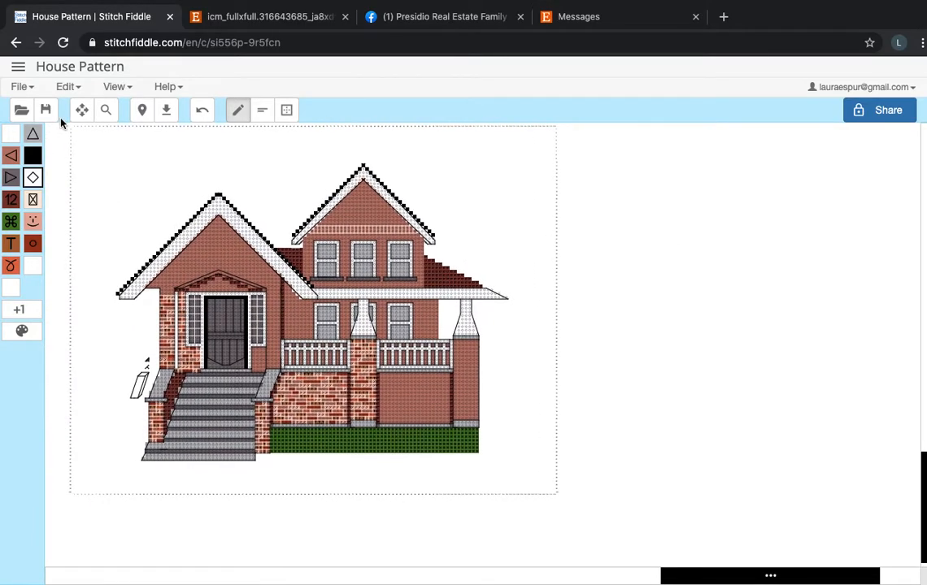
click(27, 87)
click(38, 156)
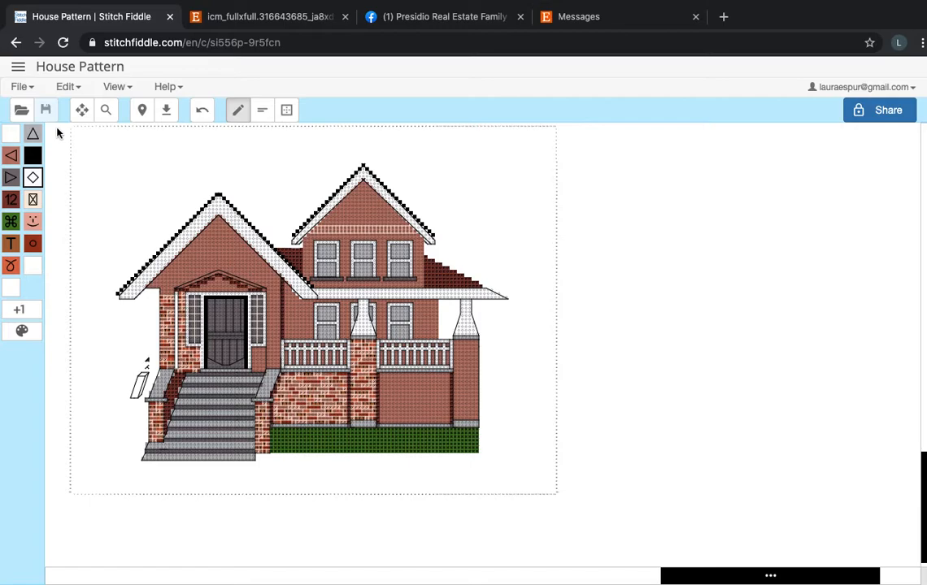
Open the untitled chart of the white house with the black-edged roof from My charts and view its facade and roof.
click(22, 73)
scroll(82, 333, down, 2)
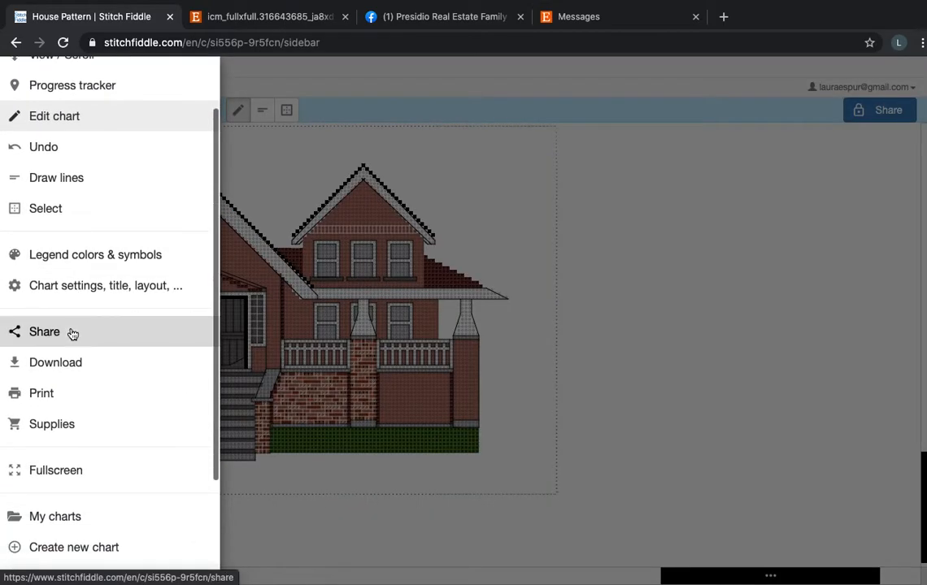
scroll(72, 335, down, 2)
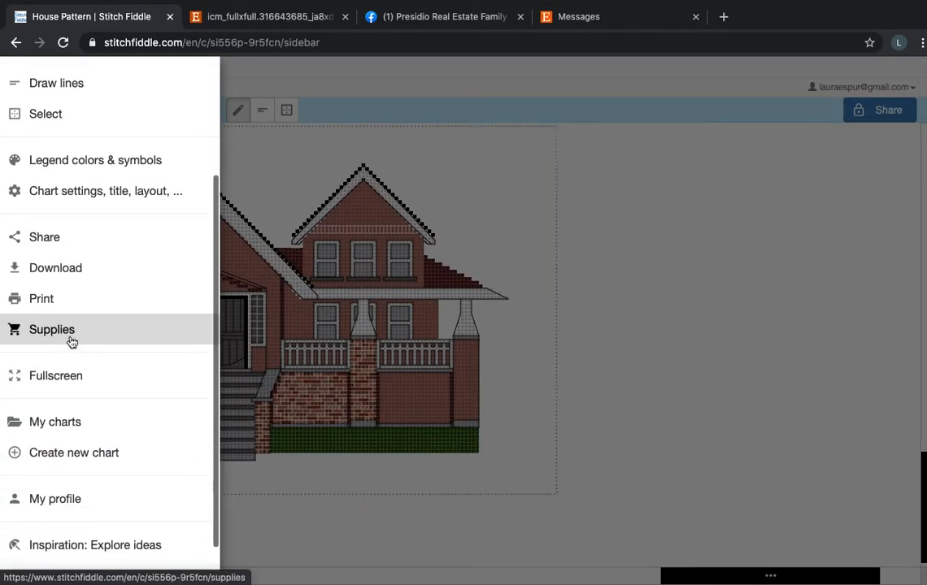
click(73, 423)
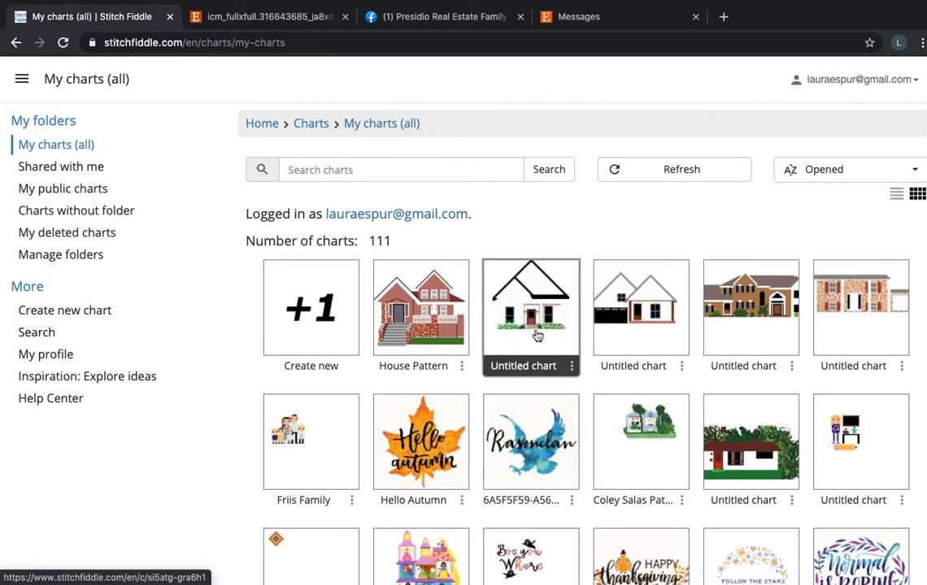
click(536, 335)
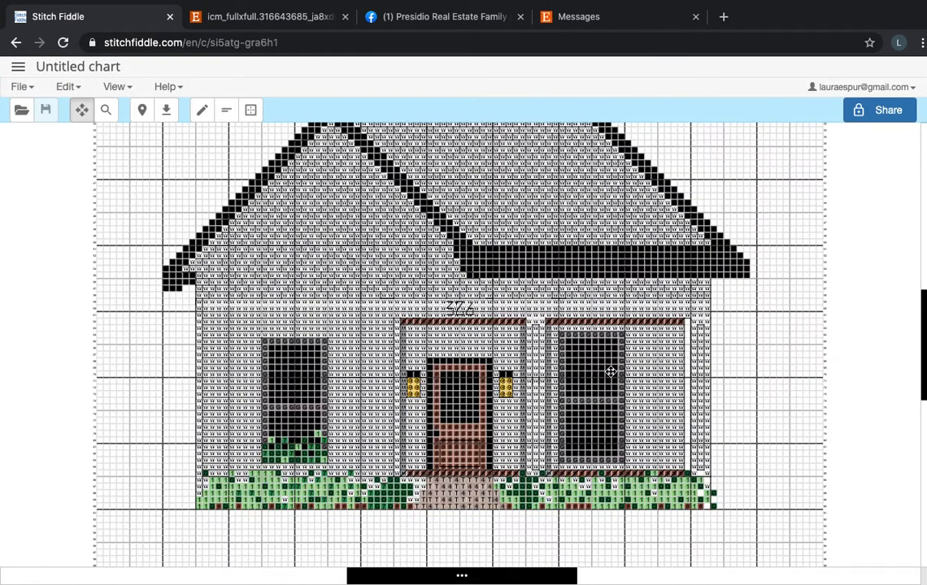
scroll(610, 371, up, 2)
scroll(610, 372, up, 3)
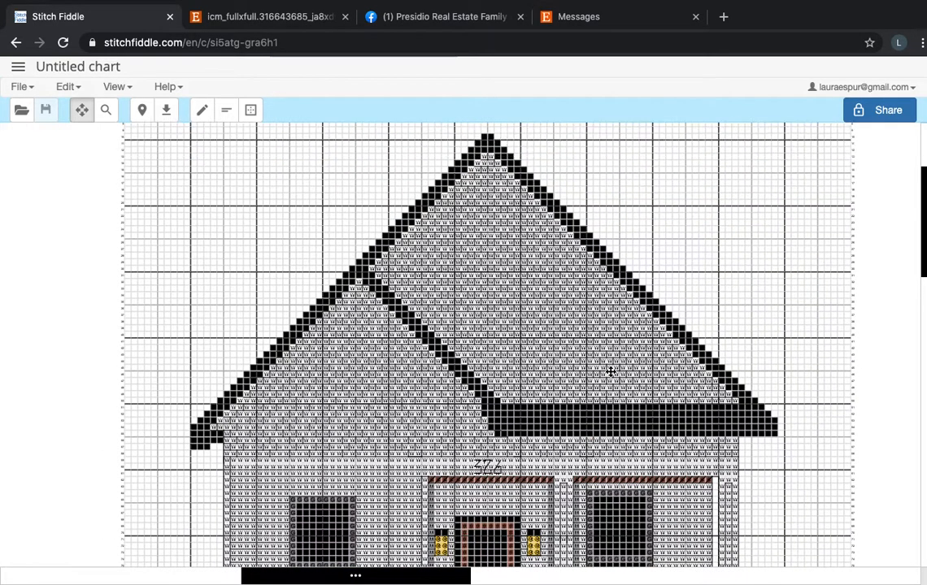
scroll(611, 371, down, 5)
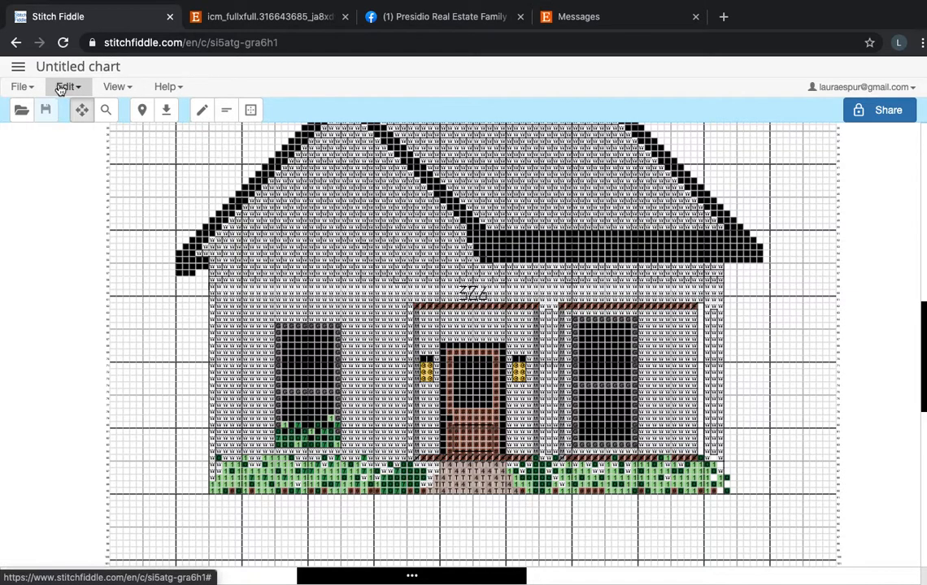
Set the untitled white house chart's grid style to Hide grid lines in the chart settings.
click(20, 69)
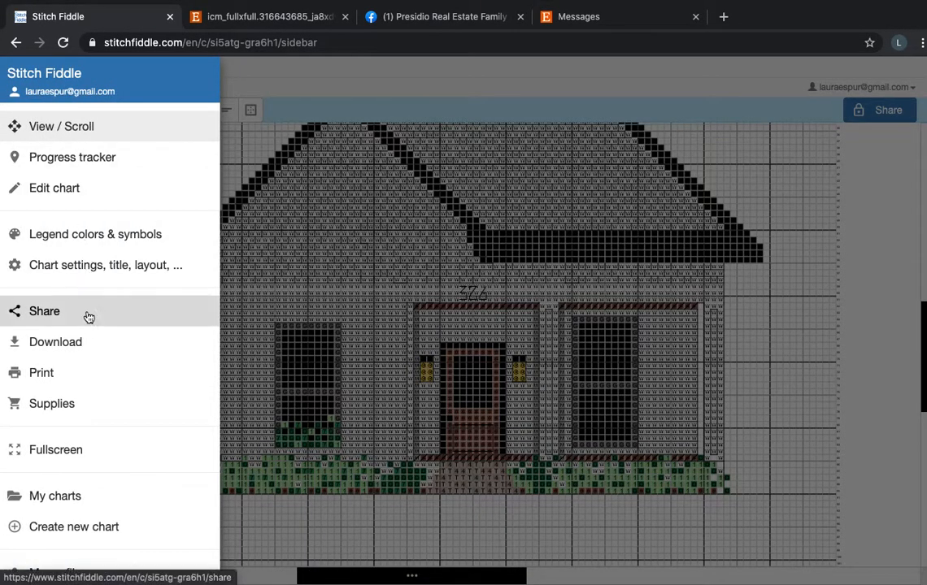
scroll(85, 317, down, 1)
click(111, 205)
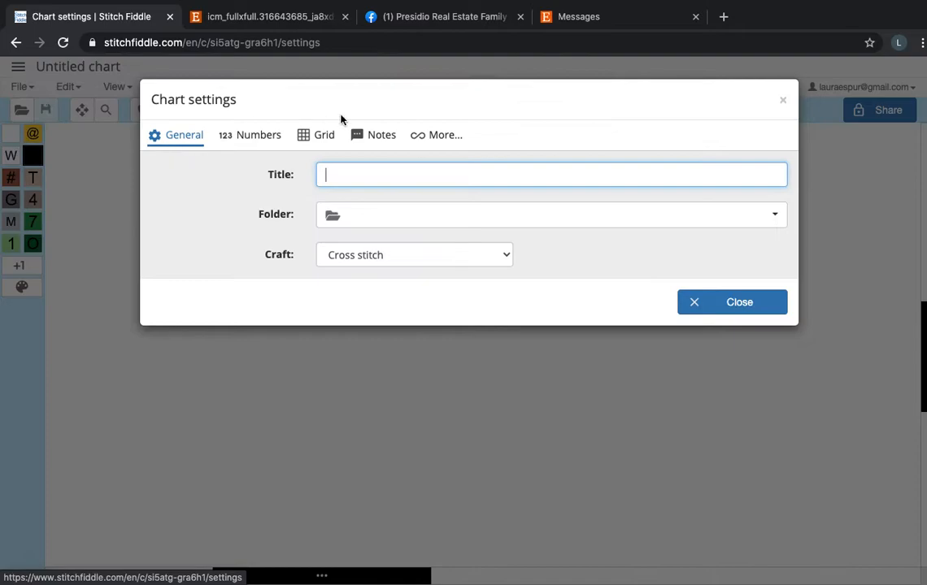
click(334, 134)
click(323, 201)
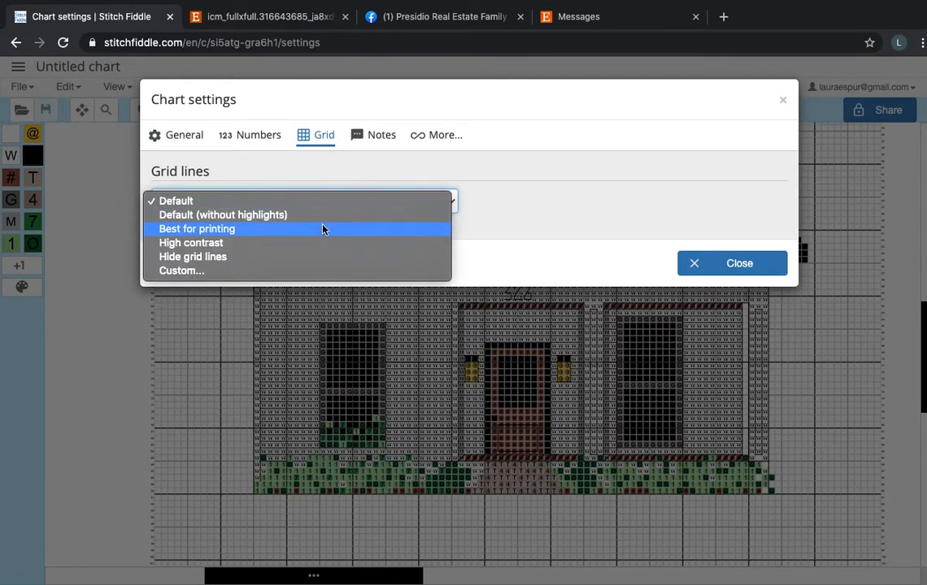
click(323, 257)
click(719, 267)
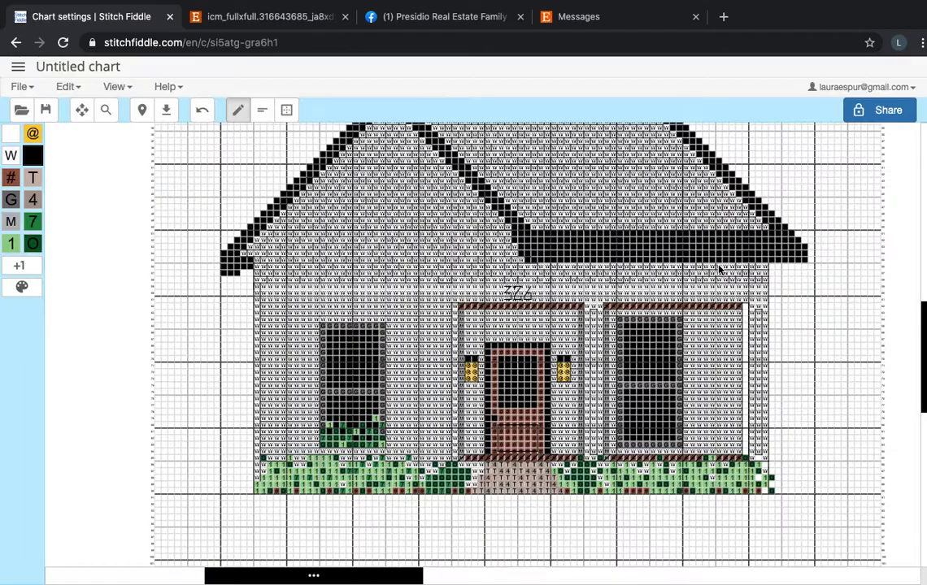
Set the white house chart's symbol drawing mode to Only colors and return to the pattern.
click(69, 86)
click(93, 161)
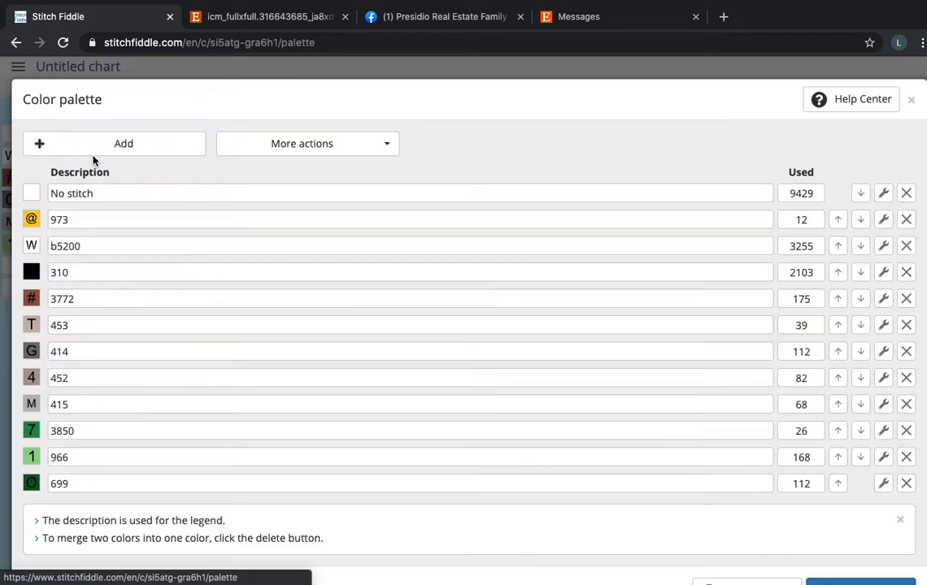
click(383, 149)
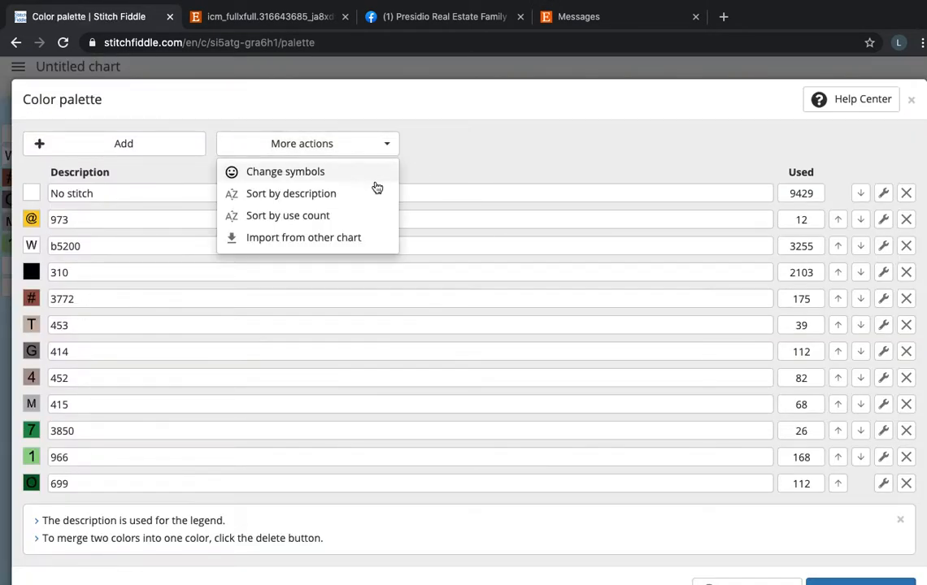
click(335, 170)
click(423, 146)
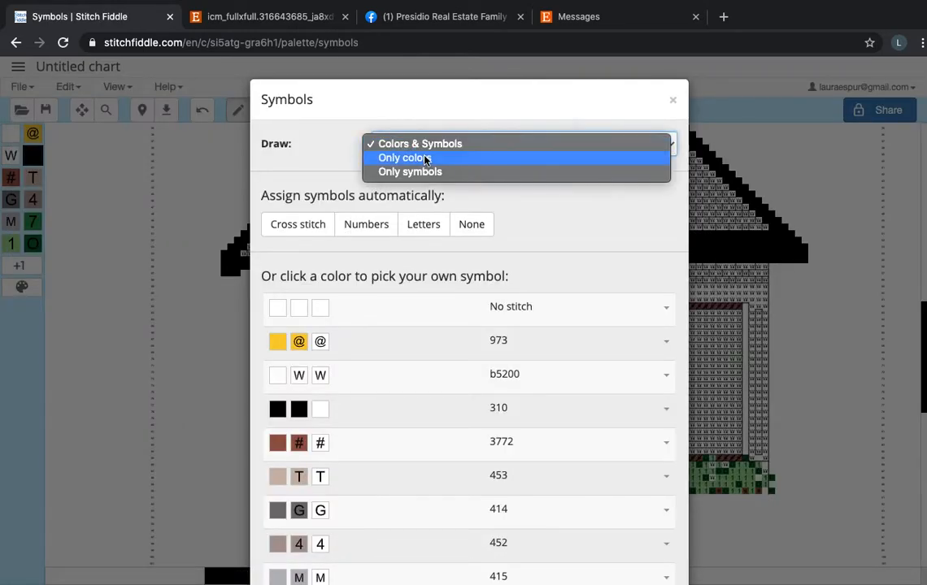
click(428, 156)
click(609, 200)
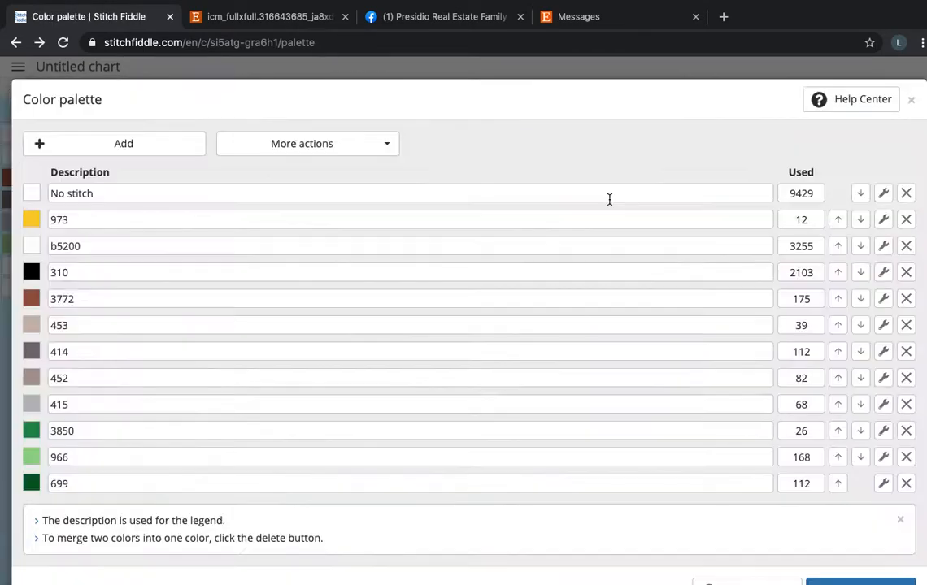
scroll(720, 501, down, 1)
click(828, 537)
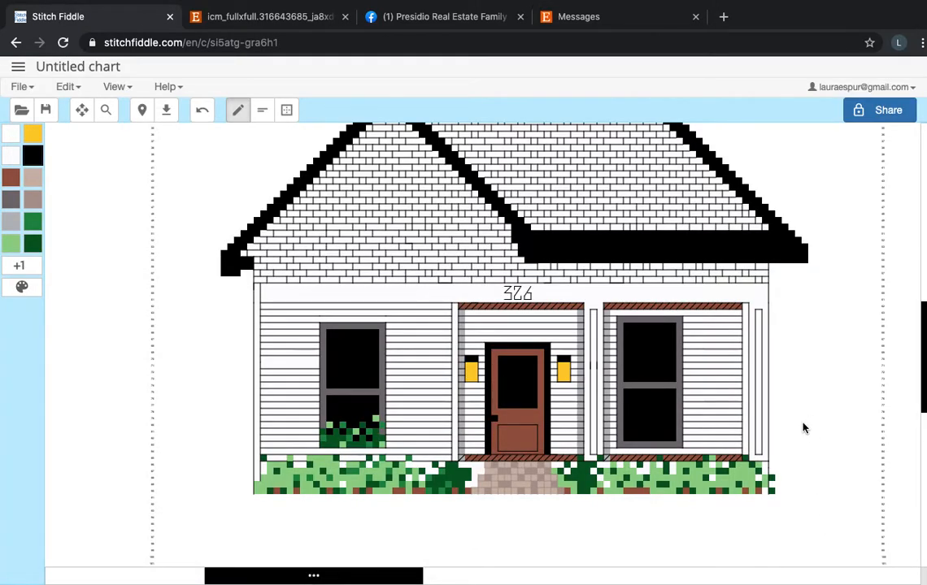
Examine the white house pattern as a whole, including the backstitched shingles under the roof and the siding around the windows.
scroll(798, 436, down, 3)
scroll(796, 443, up, 3)
scroll(796, 442, right, 2)
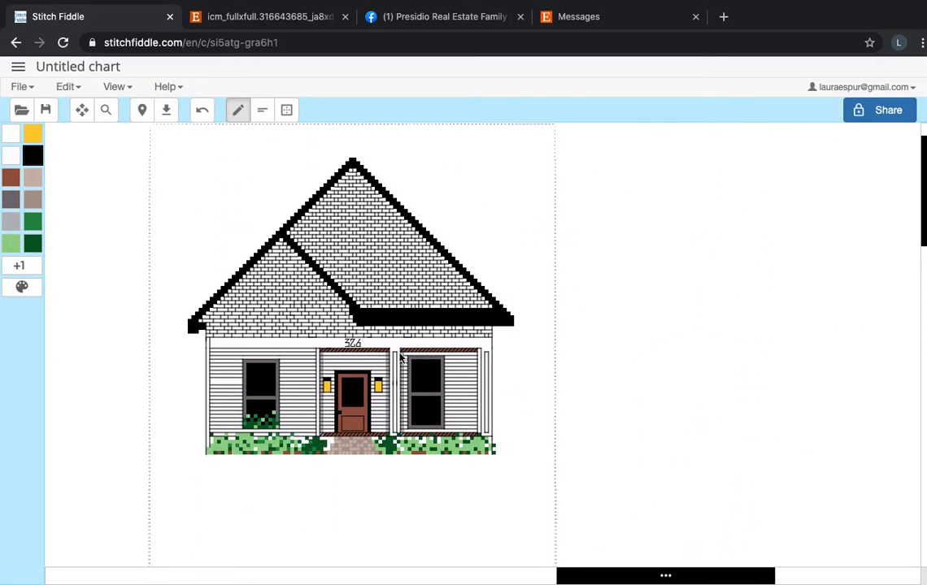
scroll(400, 357, up, 3)
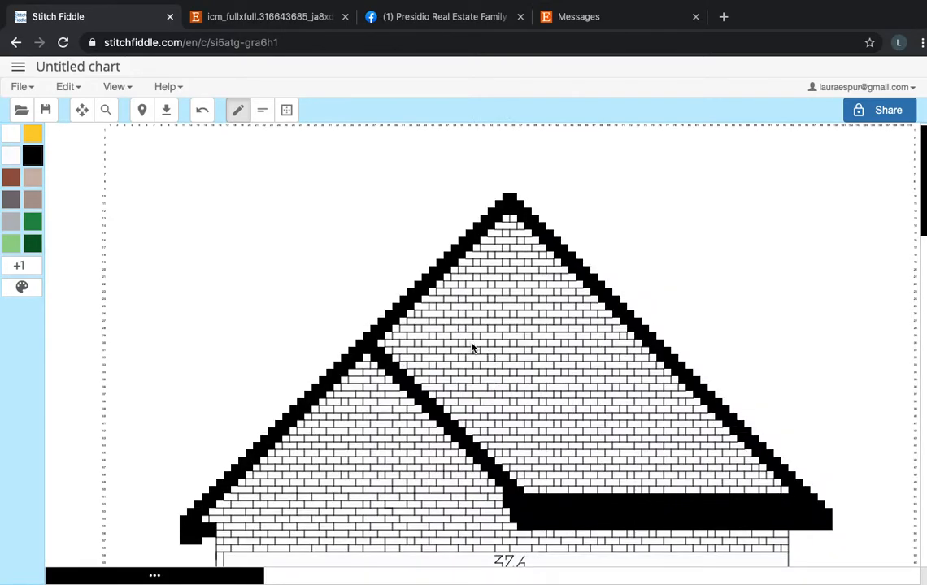
scroll(540, 373, down, 5)
scroll(540, 373, right, 2)
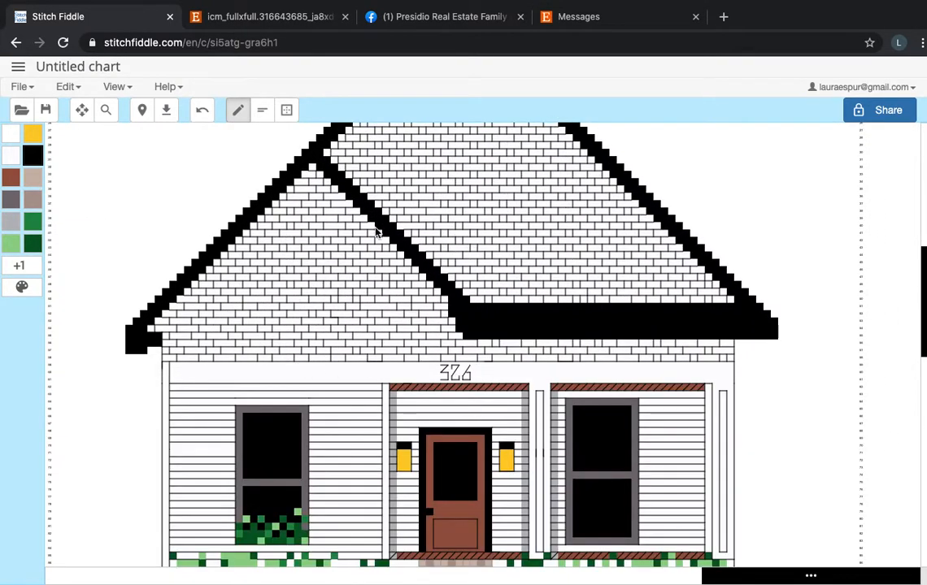
scroll(402, 369, down, 2)
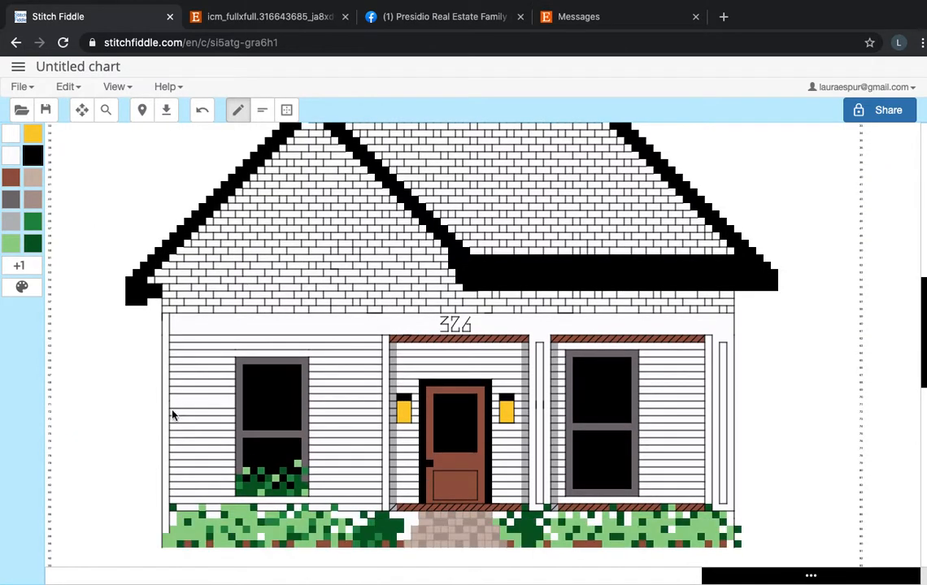
Activate line drawing with a line length of 1 and look over the siding and porch backstitching.
click(262, 110)
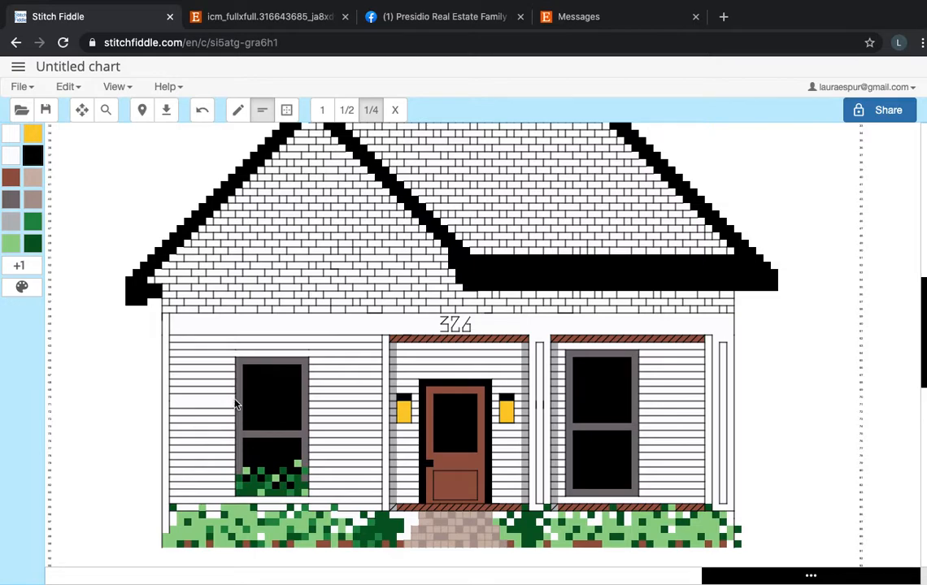
drag(233, 404, 188, 406)
click(322, 110)
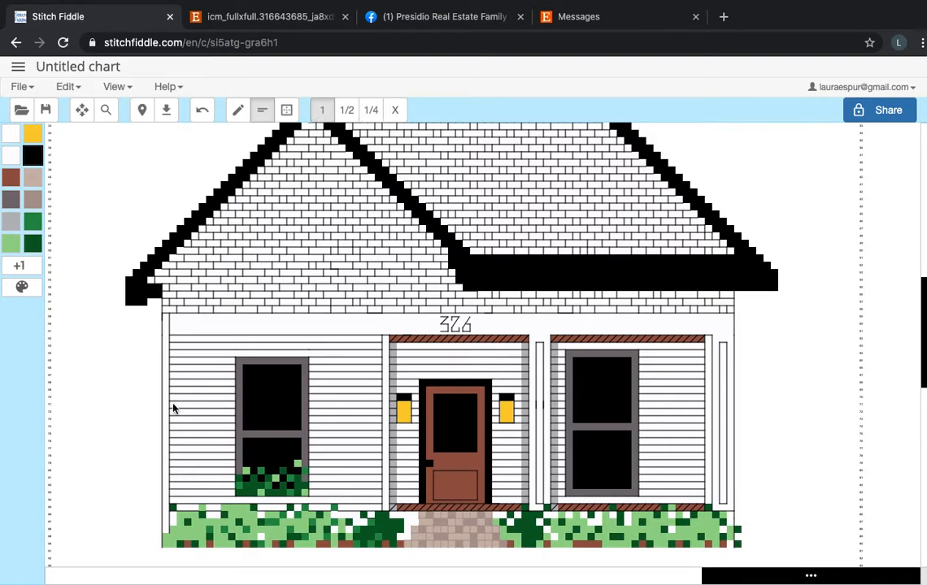
scroll(723, 380, down, 3)
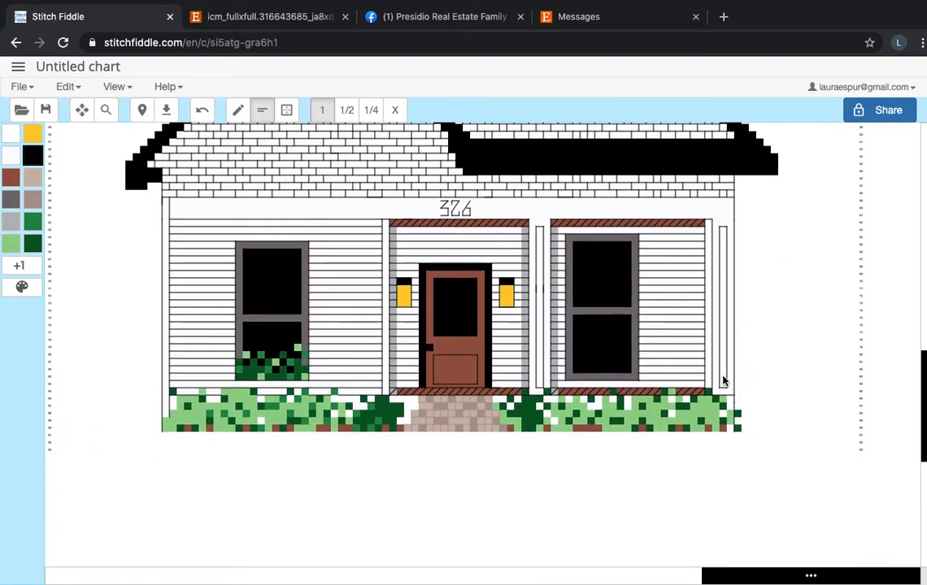
scroll(625, 377, up, 2)
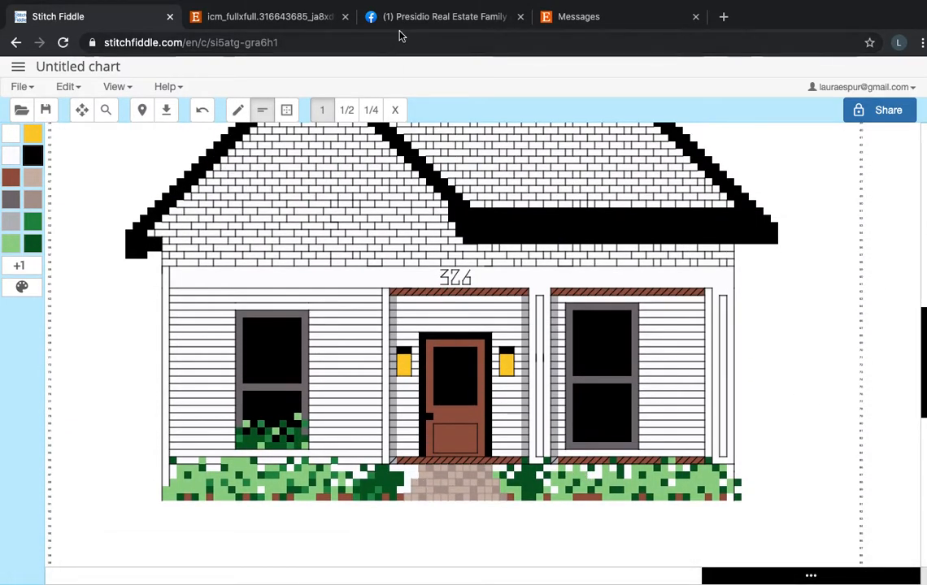
Switch to the Etsy messages and view the customer's photos in the "House photos" conversation.
click(564, 18)
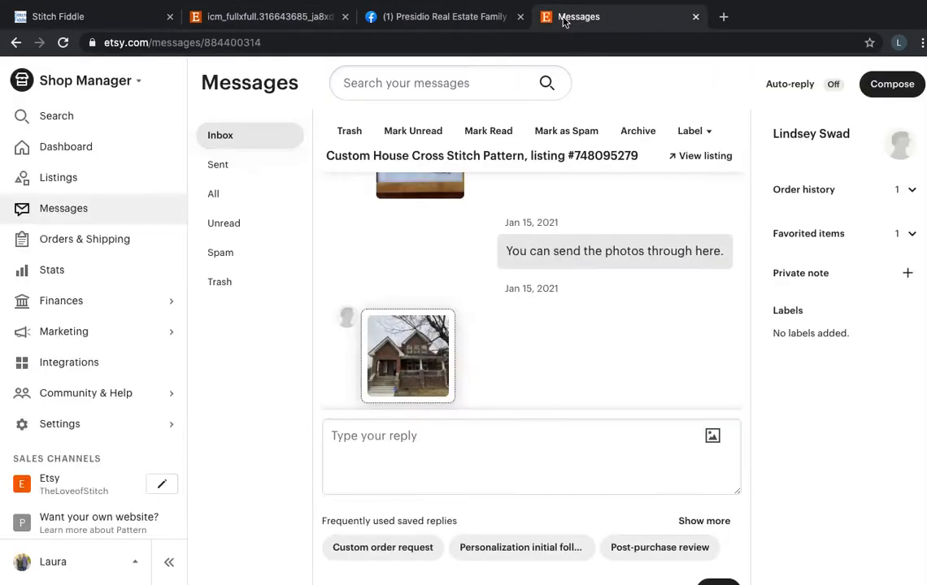
click(105, 217)
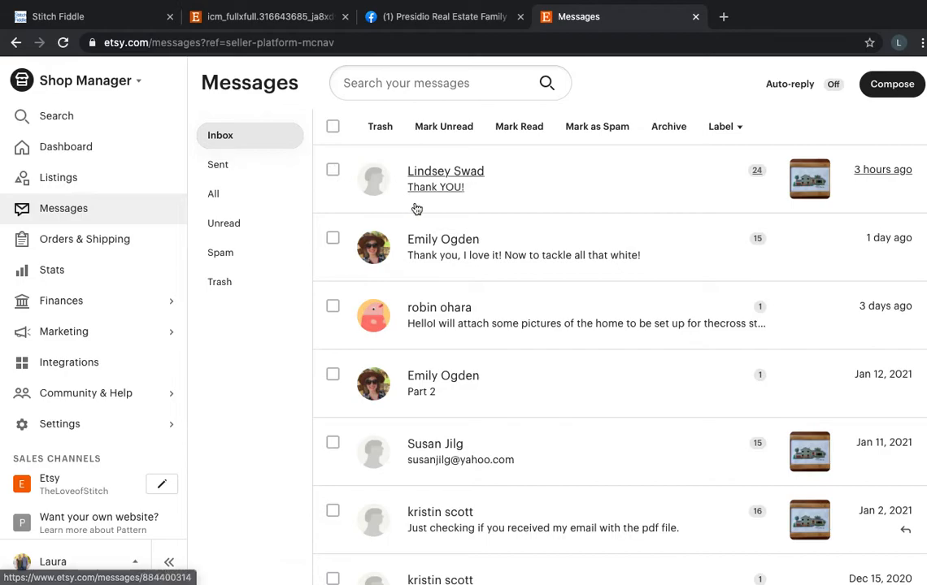
click(430, 255)
scroll(634, 330, up, 5)
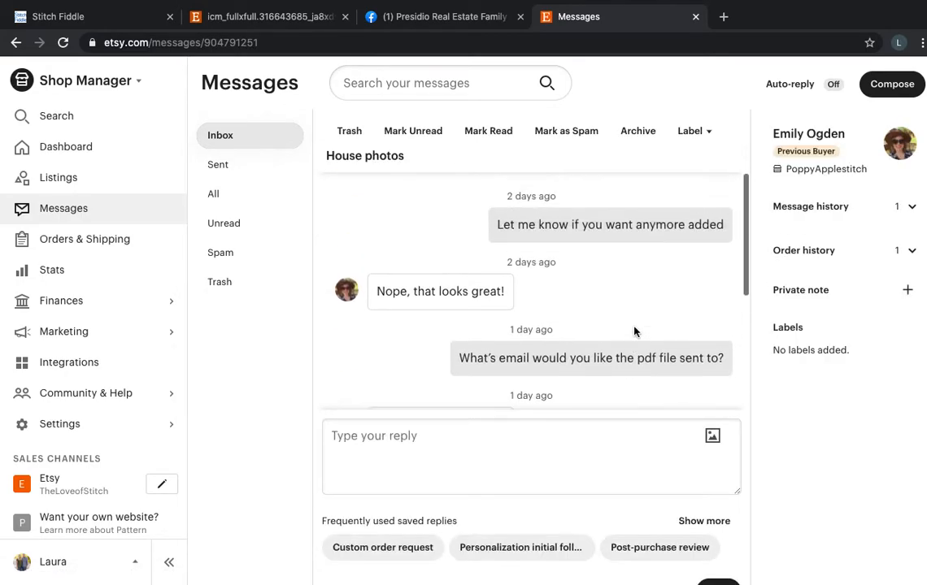
scroll(634, 329, up, 5)
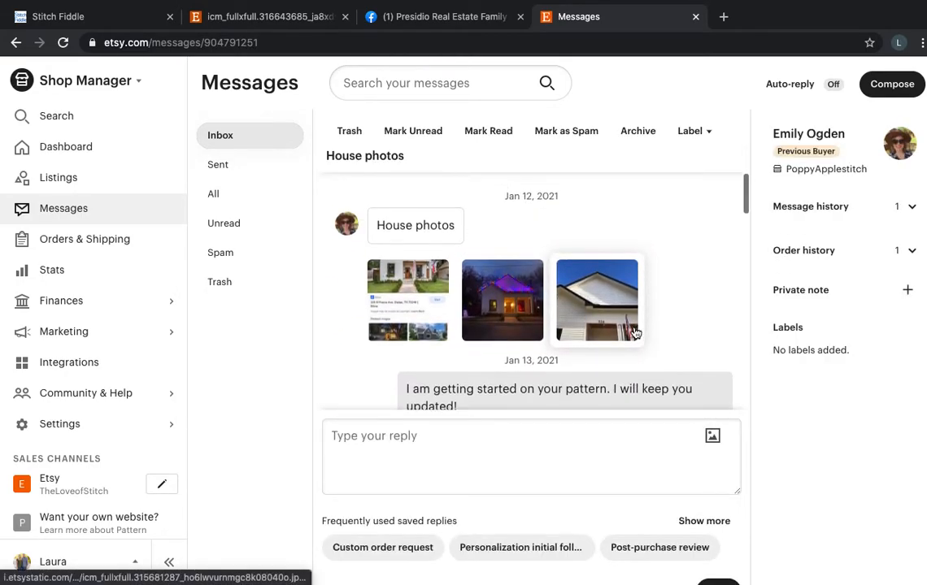
scroll(569, 306, down, 1)
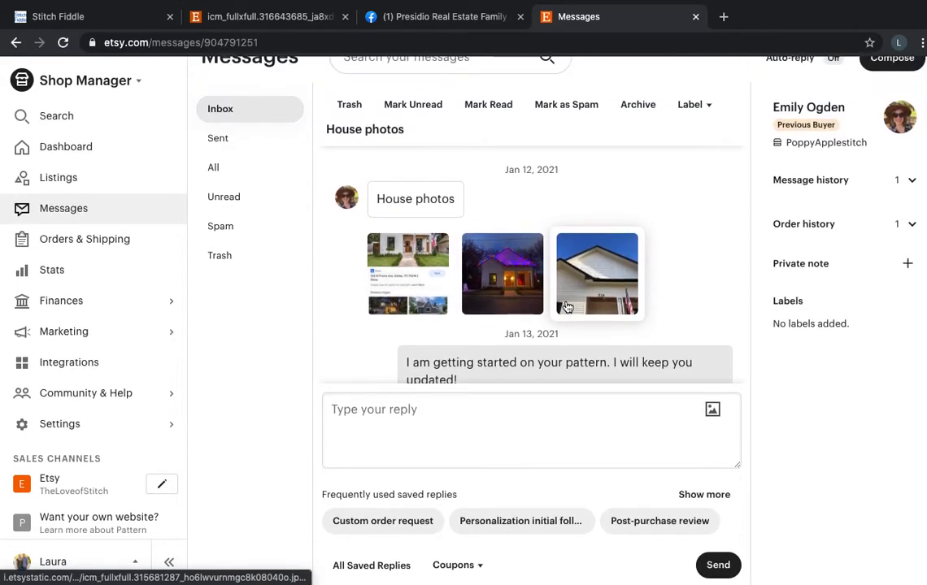
Open the "More house photos" conversation and inspect its full house photo enlarged around the porch, siding and shingles.
click(16, 42)
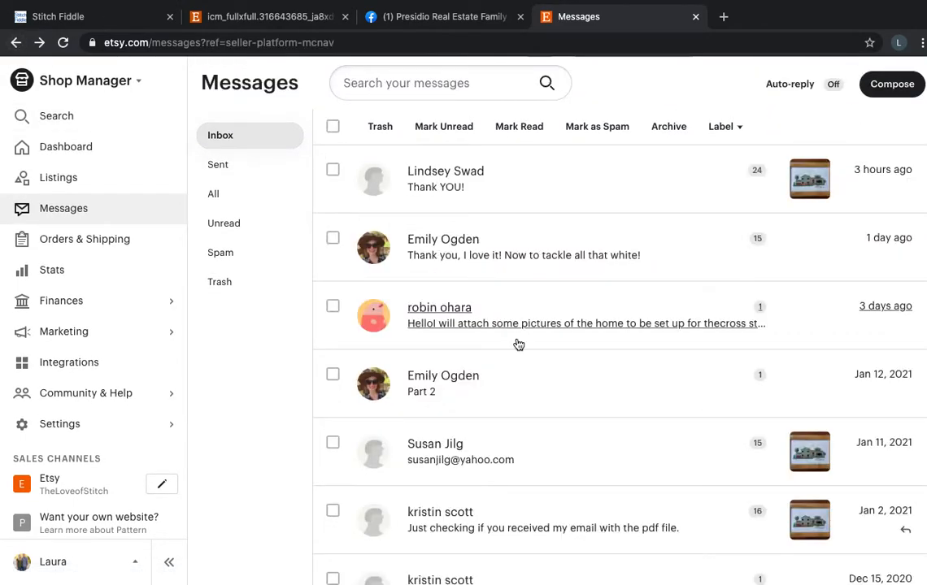
click(449, 386)
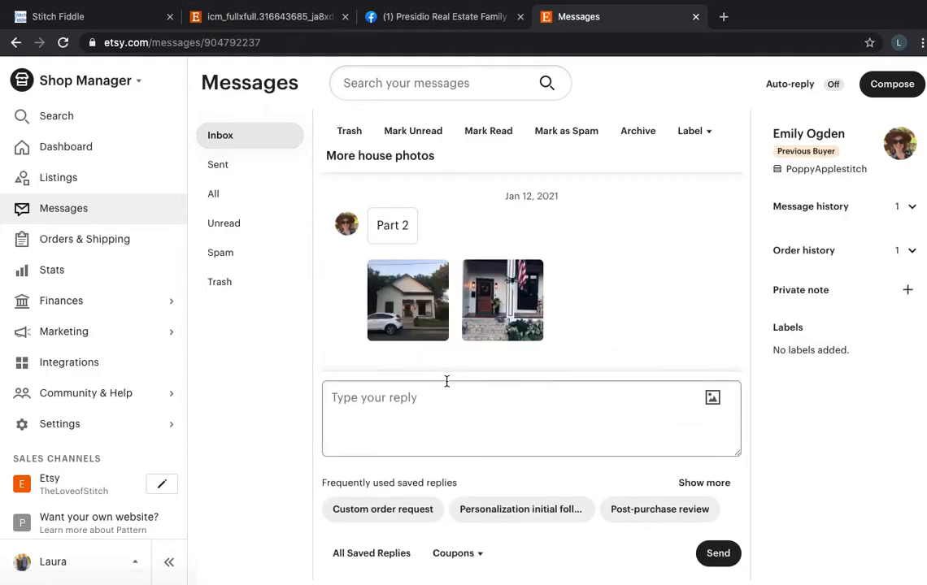
click(422, 331)
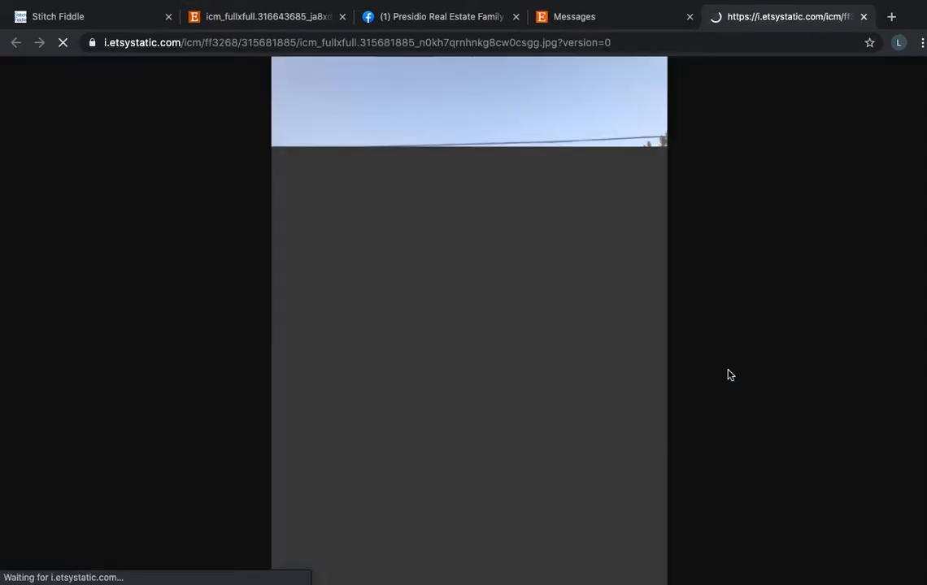
click(548, 353)
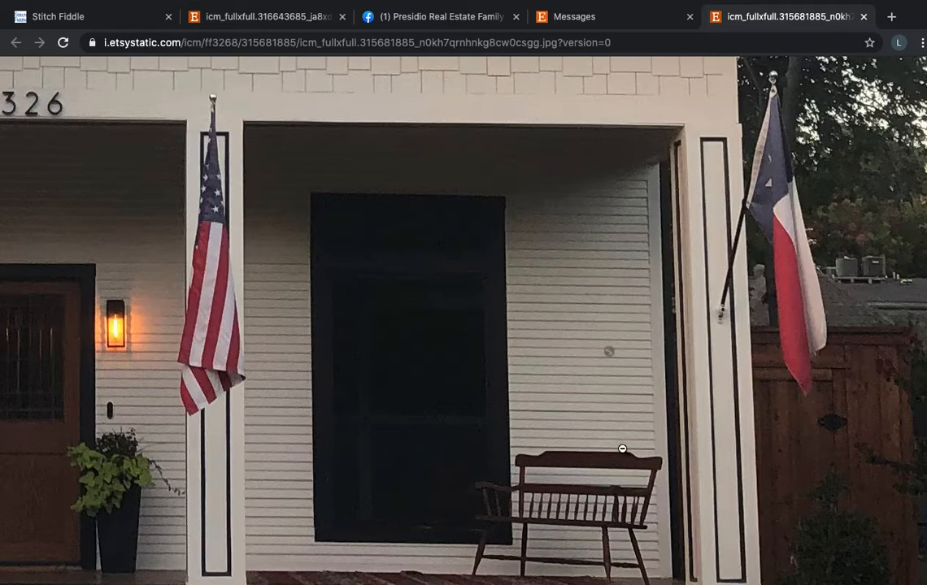
scroll(407, 309, left, 5)
scroll(395, 303, up, 4)
scroll(395, 302, left, 2)
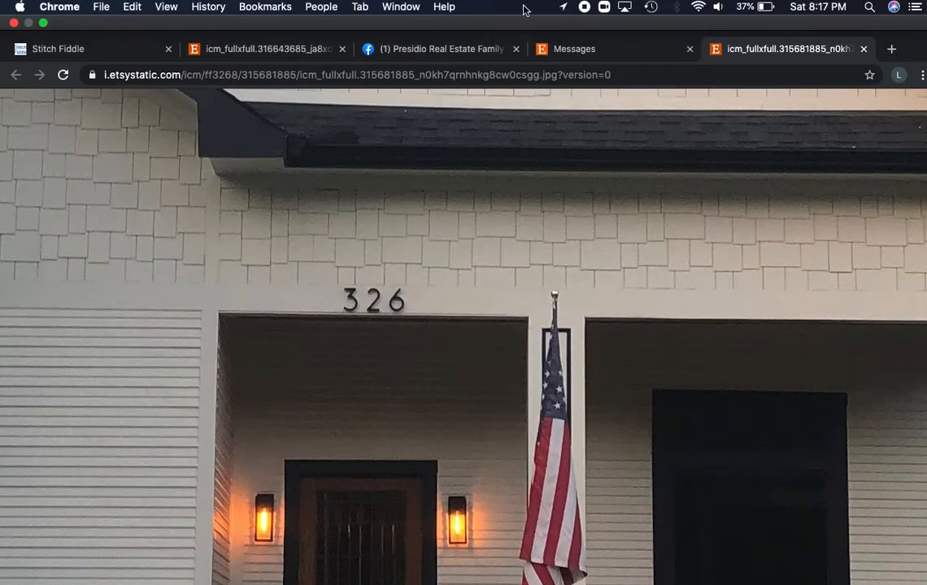
Switch back to the white house chart in Stitch Fiddle and examine the backstitched shingles on the roof gables.
click(130, 18)
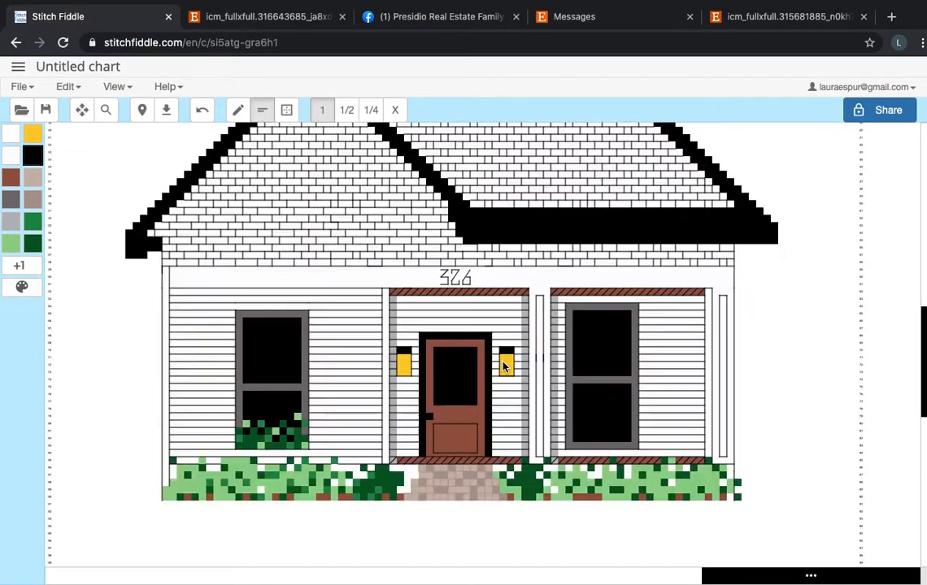
scroll(502, 366, up, 4)
scroll(503, 366, up, 2)
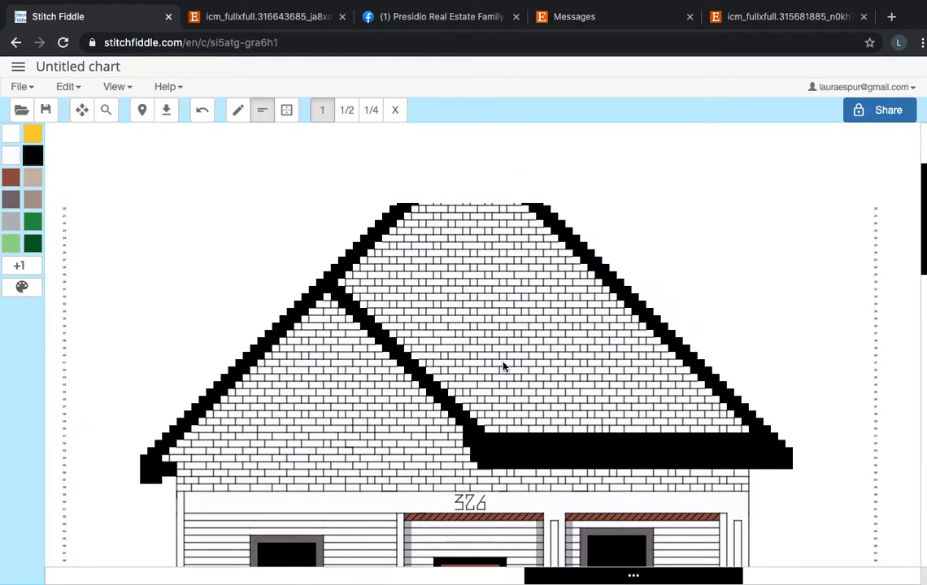
Leave the white house chart and open the brown two-story house with the arched entry from the saved charts.
scroll(502, 366, down, 5)
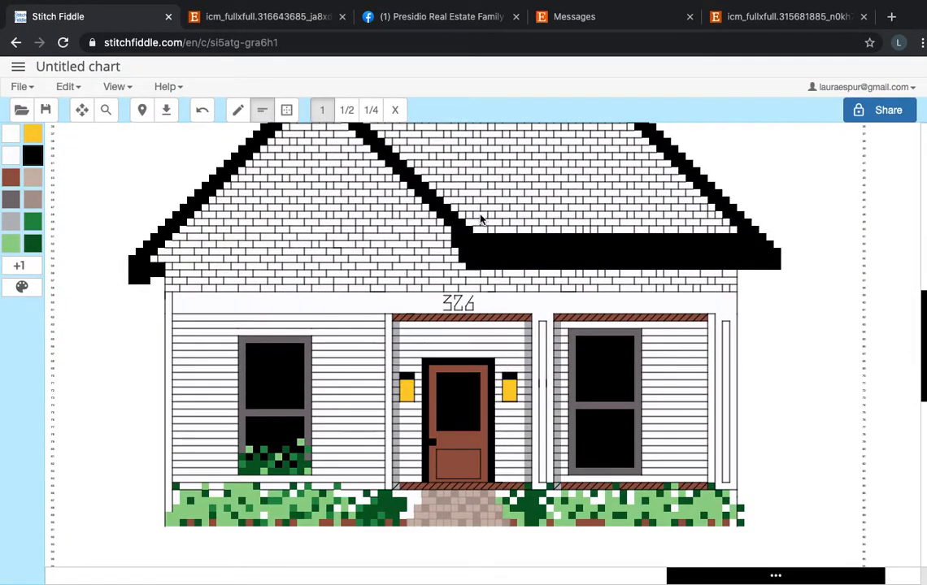
click(18, 69)
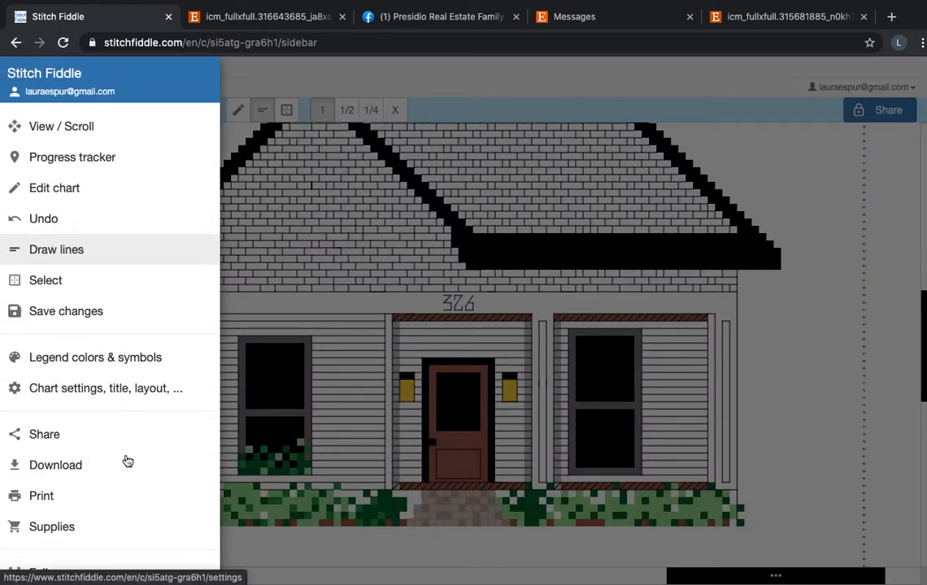
scroll(124, 456, down, 3)
click(122, 512)
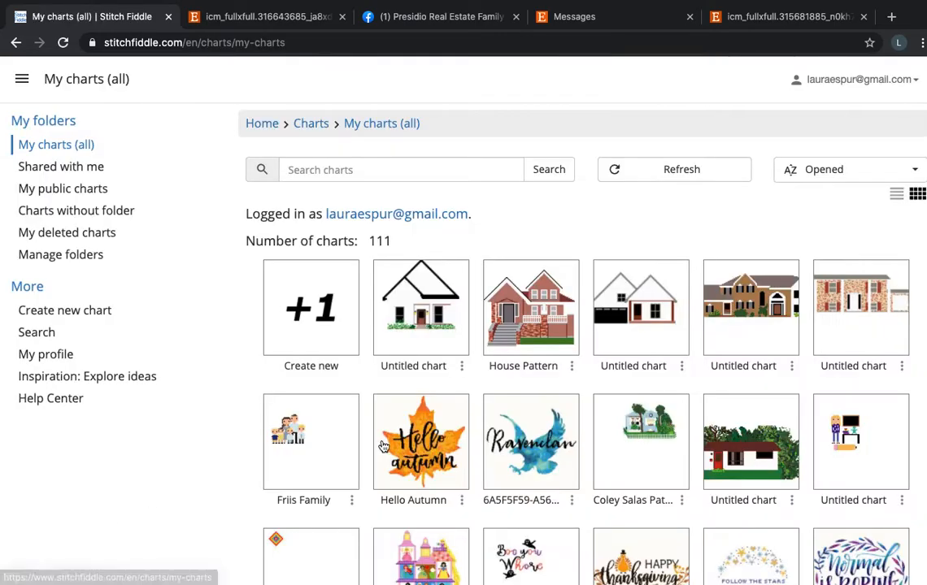
click(749, 337)
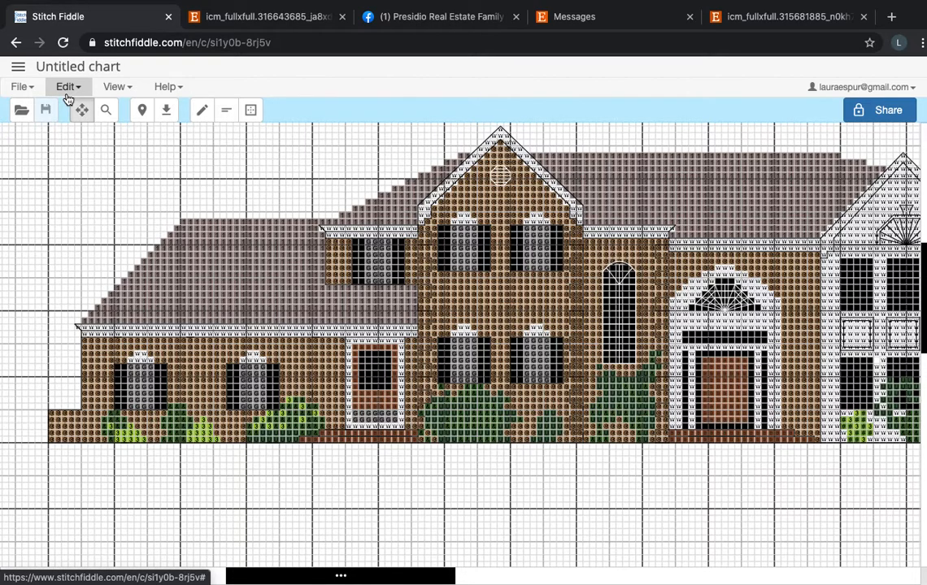
Set the brown house chart's grid lines to Hide grid lines in the chart settings.
click(18, 66)
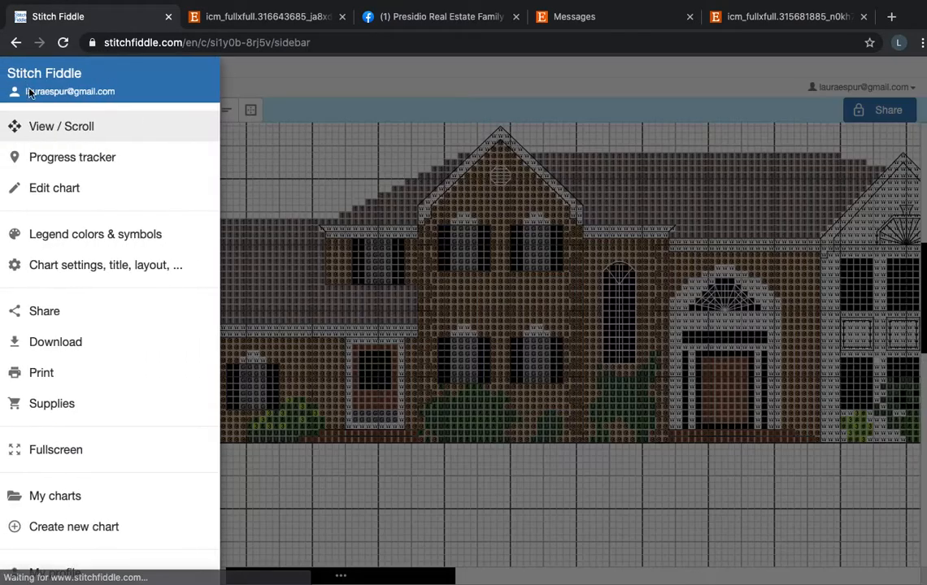
click(71, 261)
click(328, 140)
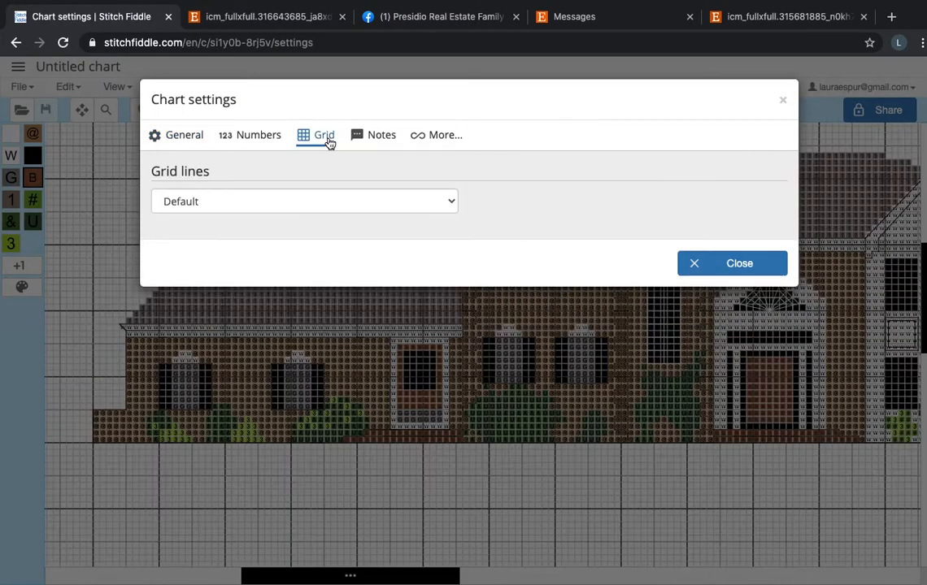
click(331, 202)
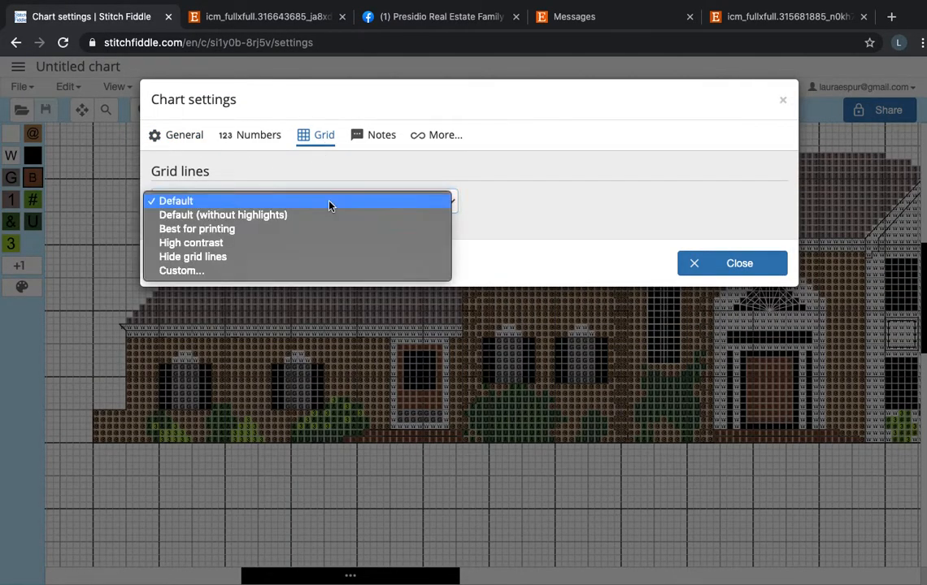
click(325, 259)
click(700, 265)
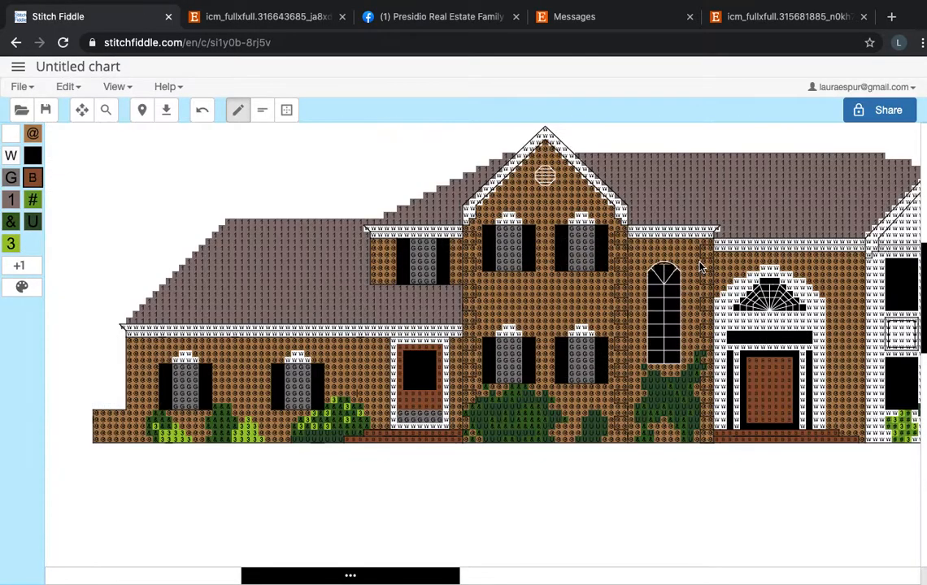
Examine the brown house pattern across its full width, including the backstitched windows, entry, white gable section and shrubs.
scroll(699, 265, right, 10)
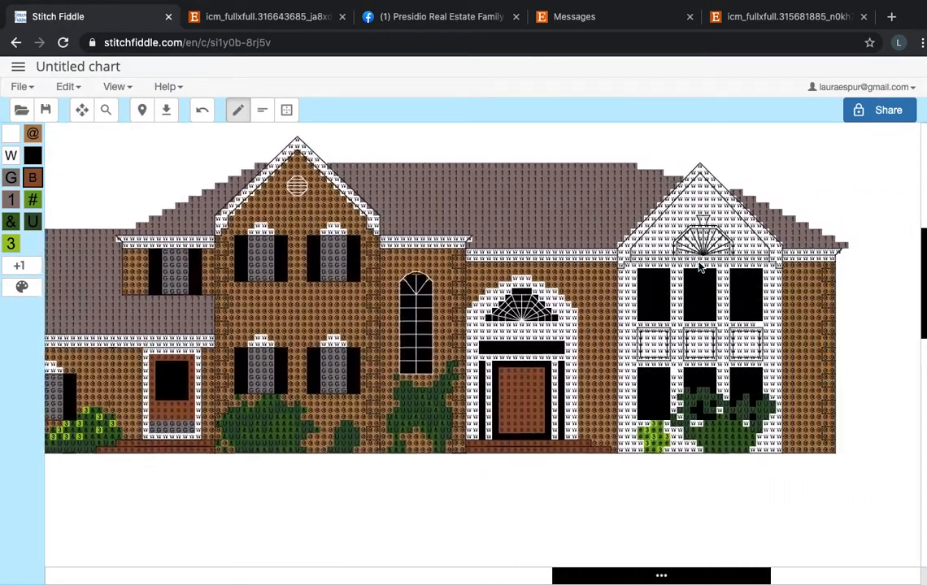
scroll(699, 265, down, 2)
scroll(699, 265, left, 3)
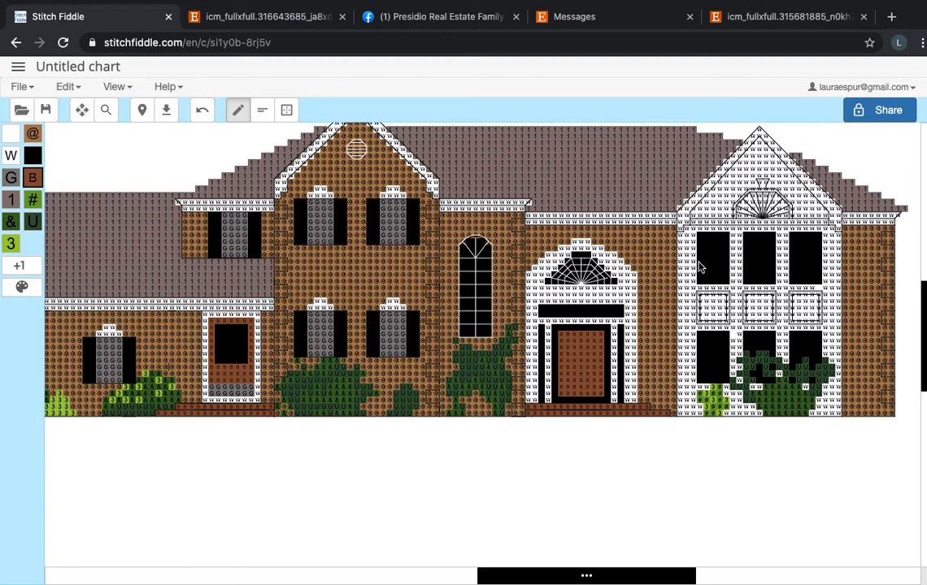
scroll(699, 267, left, 4)
scroll(700, 267, up, 1)
scroll(514, 448, down, 3)
scroll(514, 448, left, 2)
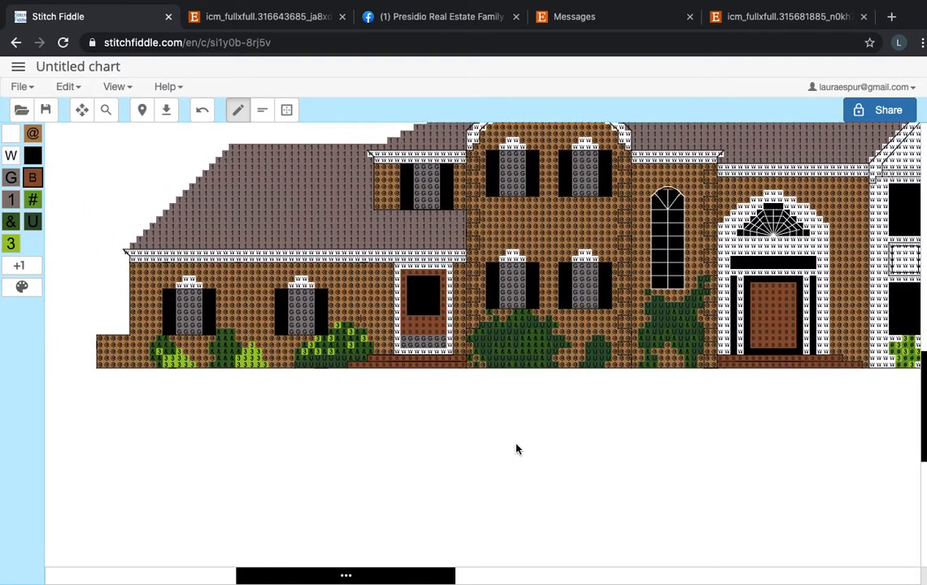
scroll(516, 449, up, 2)
scroll(515, 450, right, 10)
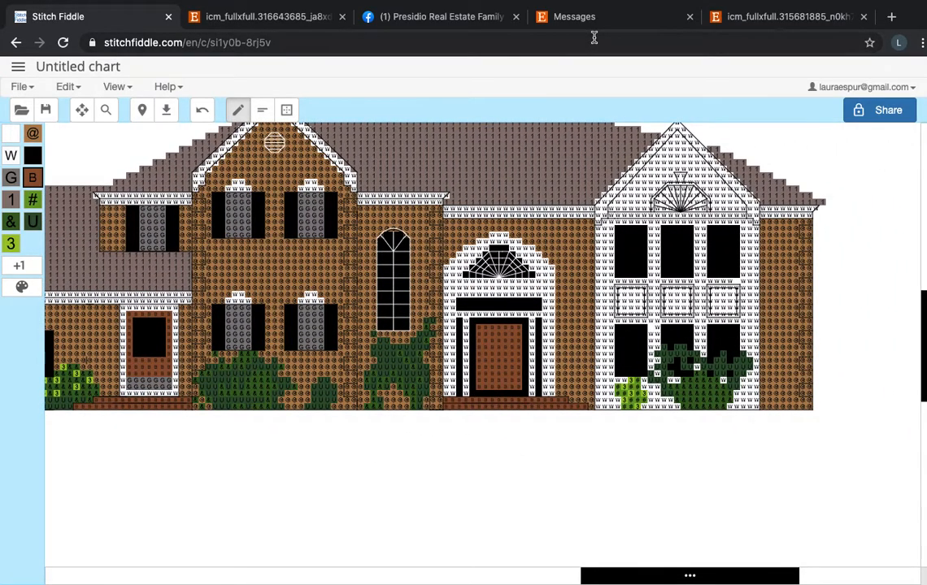
Return to the saved charts and open the multicolored brick house with red shutters and an attached garage.
click(20, 72)
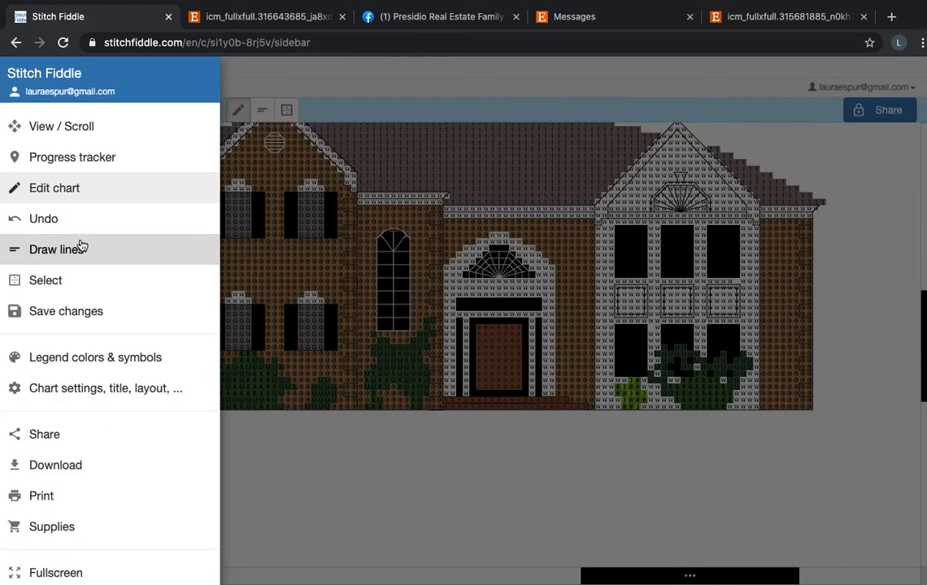
scroll(97, 387, down, 2)
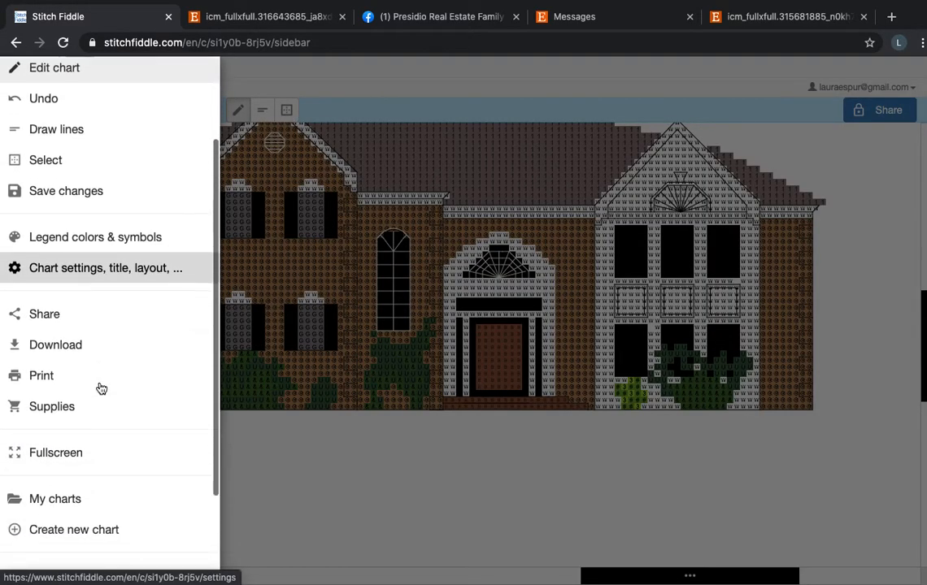
click(91, 501)
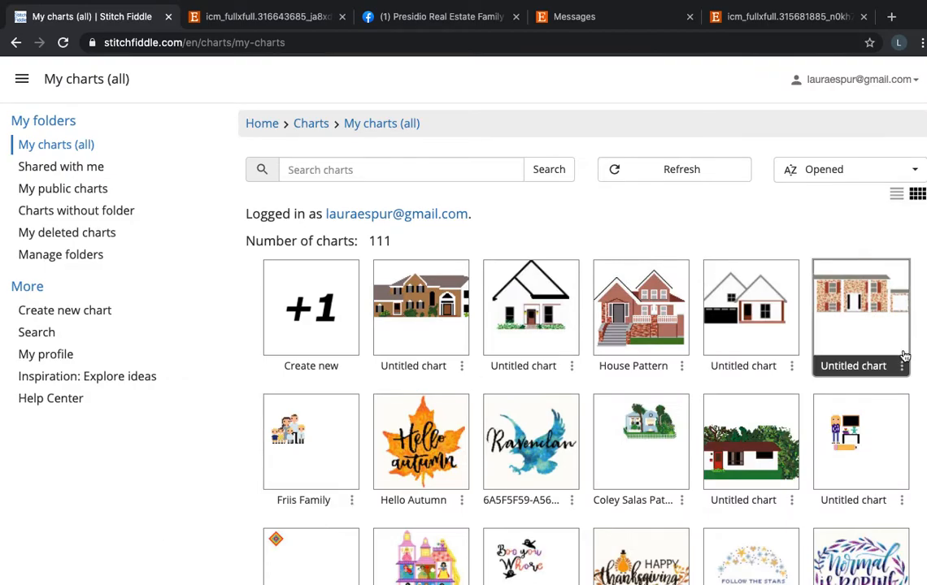
click(911, 307)
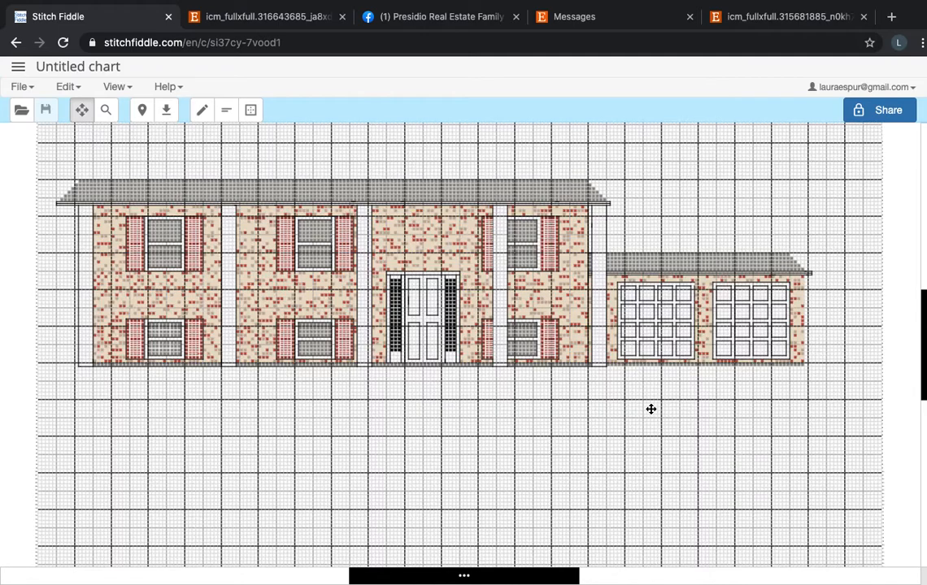
Set the multicolored brick house chart's grid lines to Hide grid lines in the chart settings.
click(20, 71)
scroll(147, 444, down, 3)
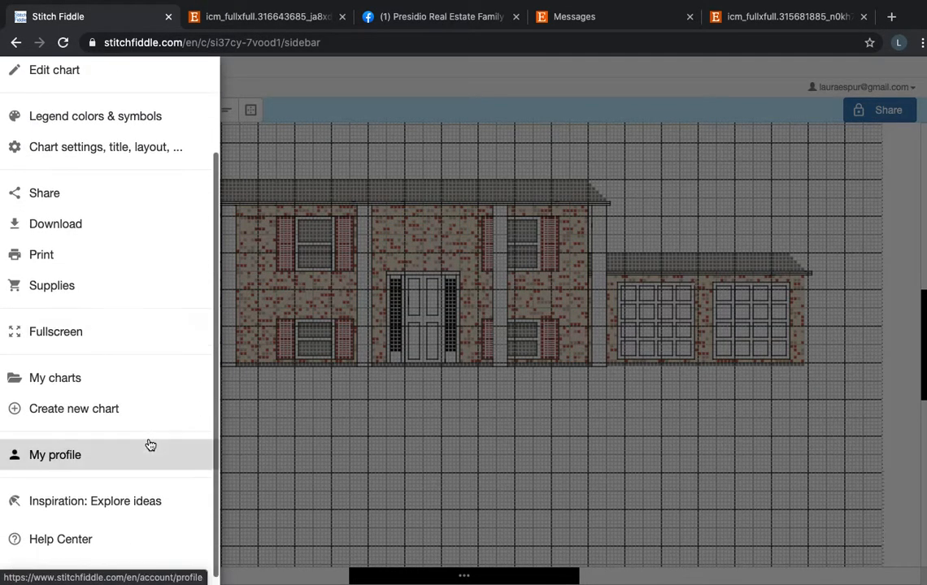
scroll(149, 445, up, 2)
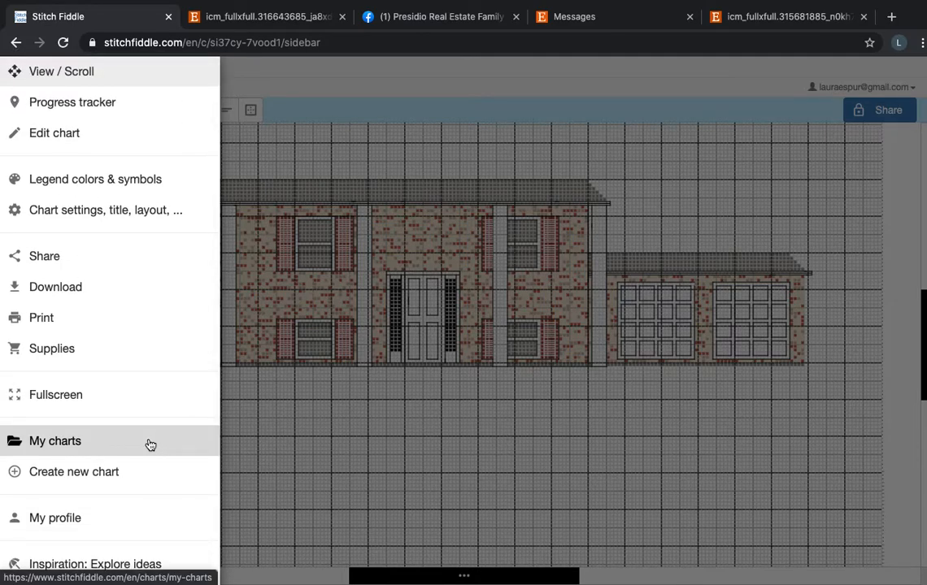
click(148, 213)
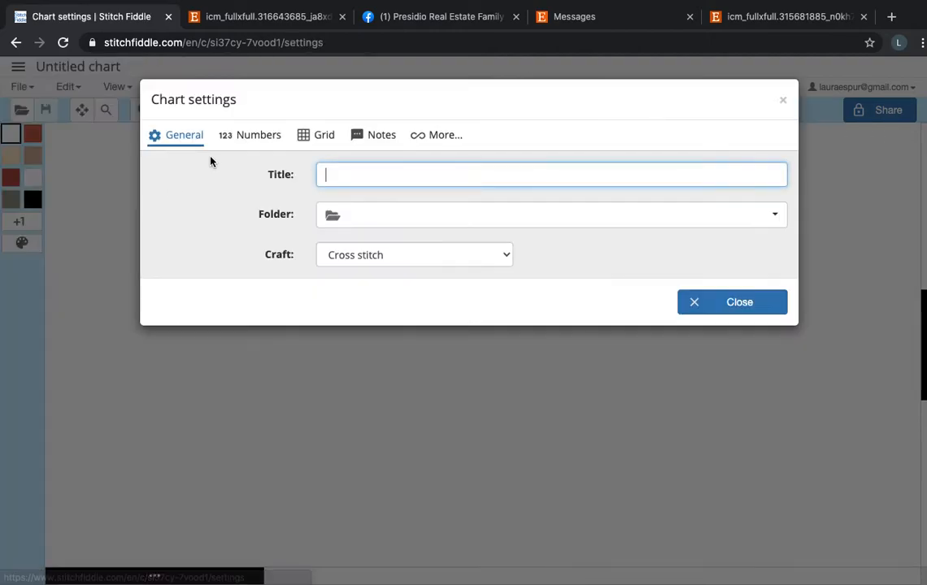
click(319, 140)
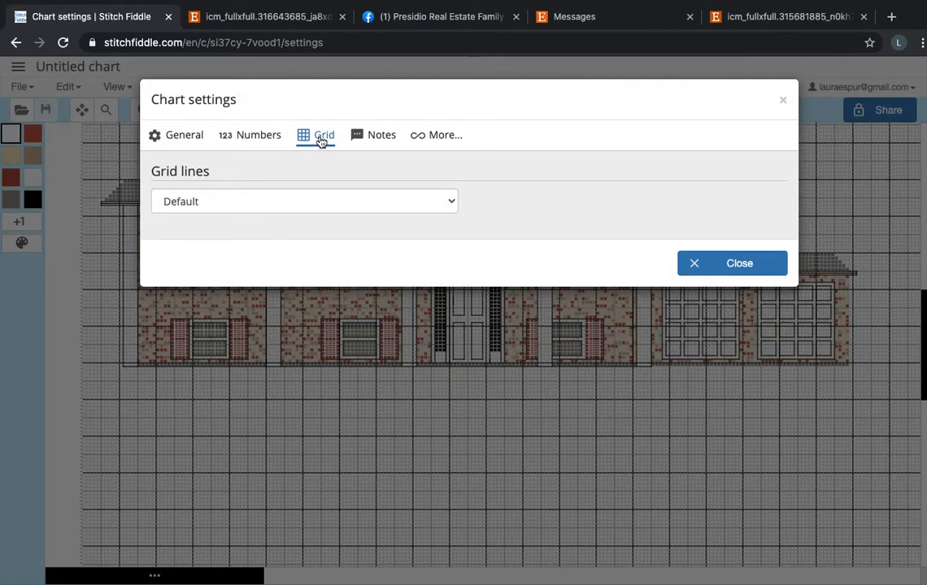
click(322, 210)
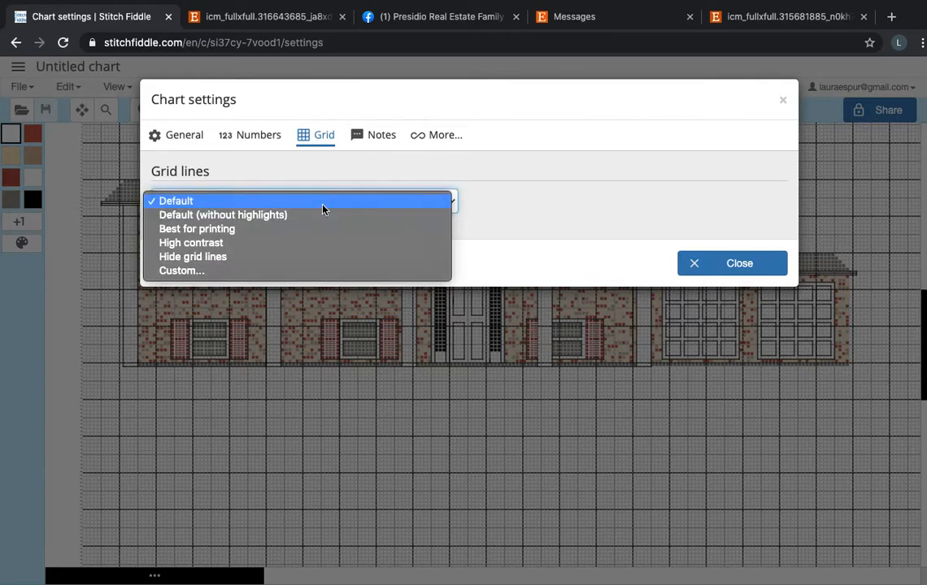
click(315, 262)
click(695, 275)
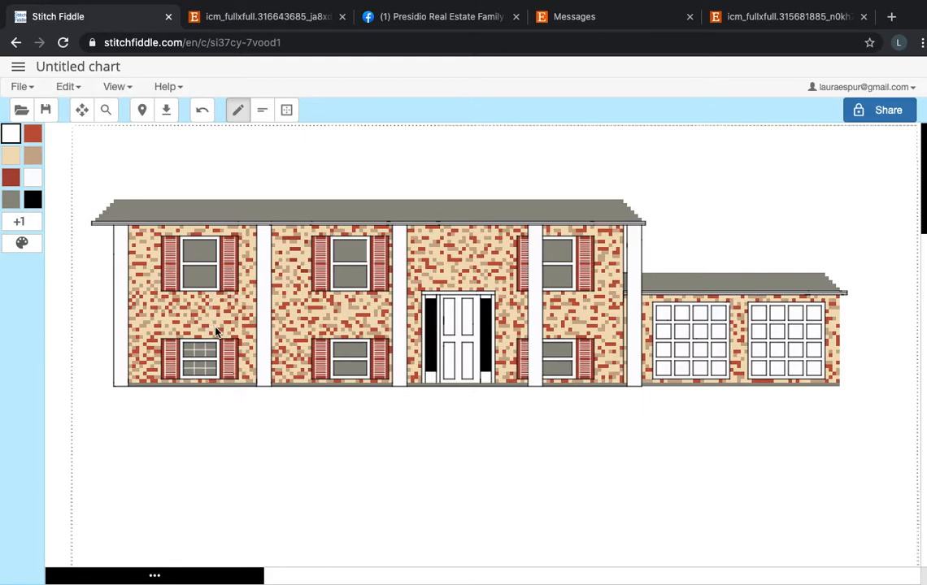
Return to the saved charts and open the white single-story house with a dark red roof surrounded by trees.
click(18, 65)
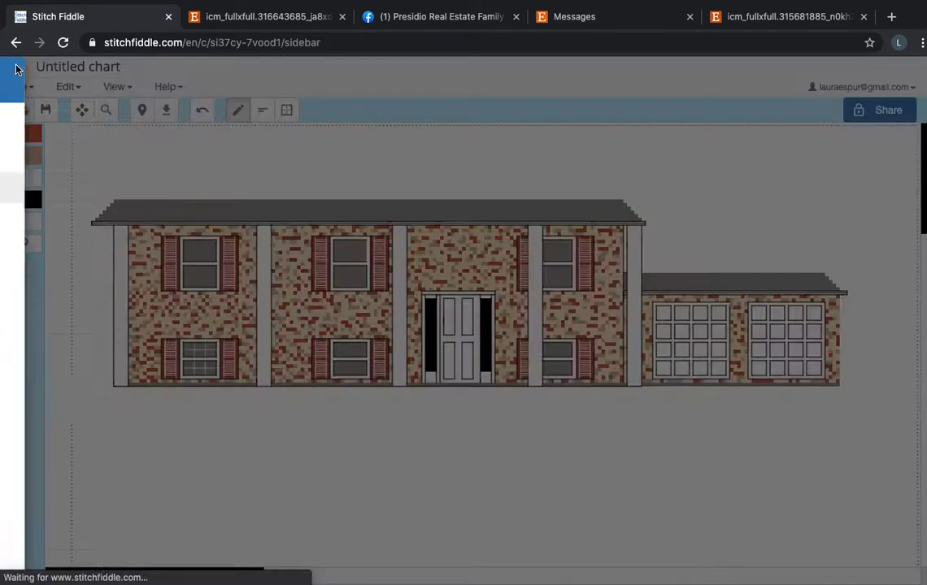
scroll(92, 332, down, 3)
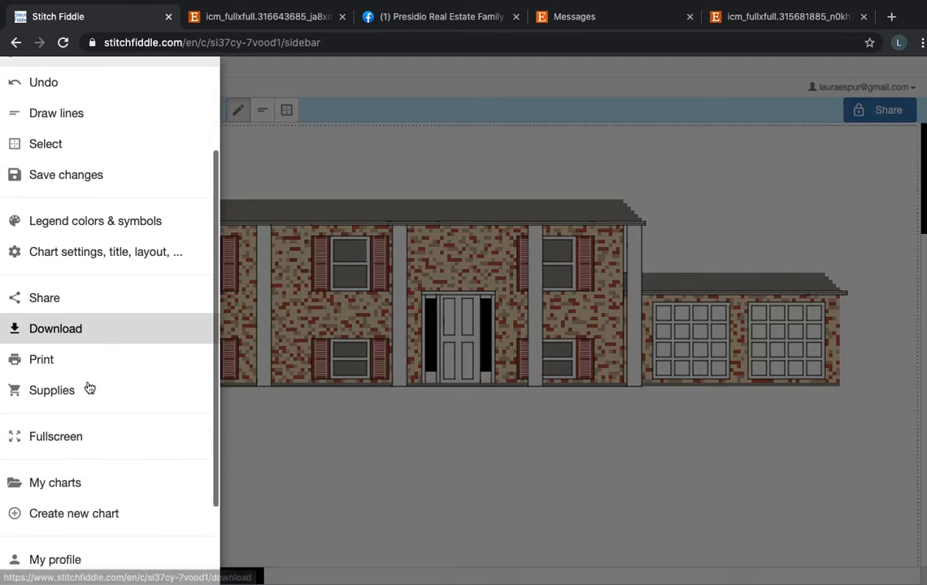
click(83, 486)
scroll(569, 383, down, 2)
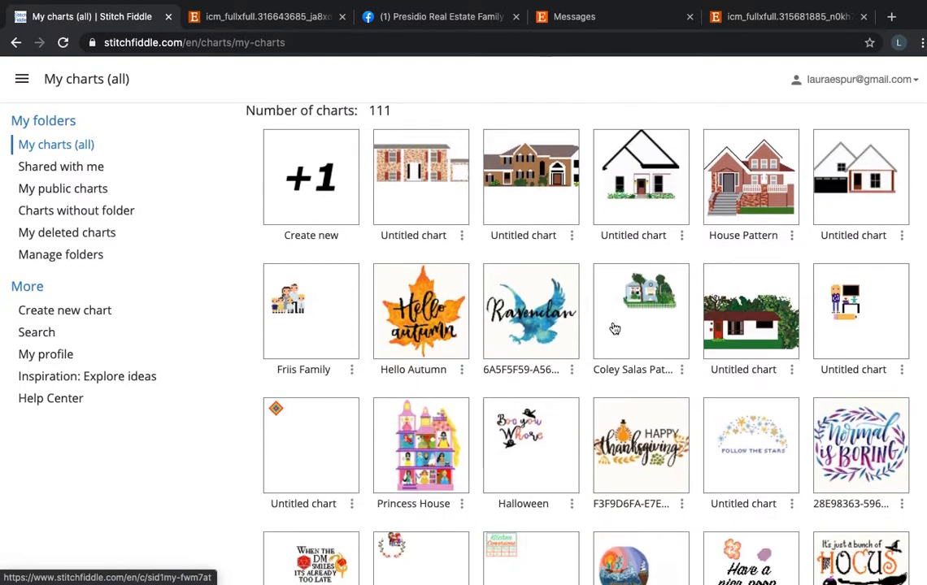
click(770, 334)
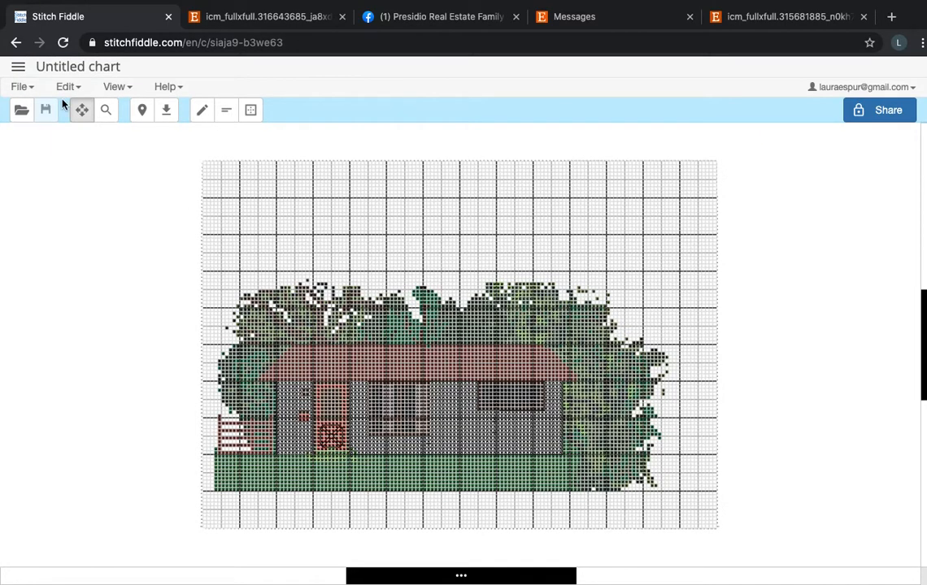
Set the tree-surrounded house chart's grid lines to Hide grid lines in the chart settings.
click(18, 70)
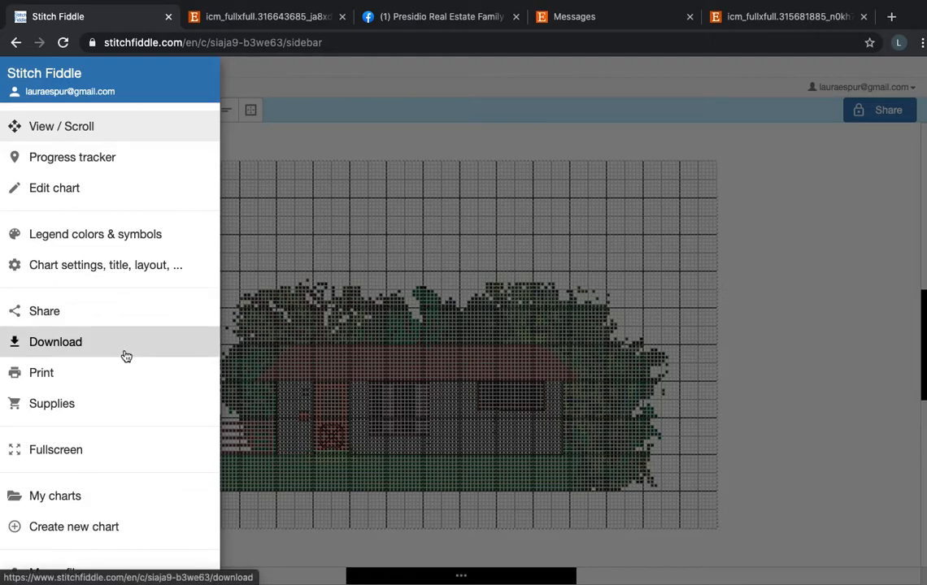
scroll(126, 358, down, 2)
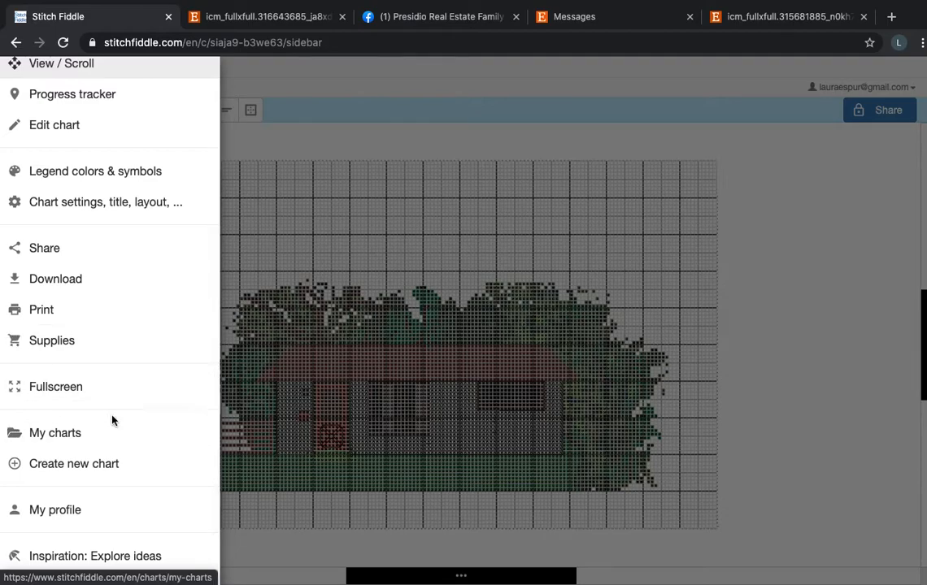
click(109, 205)
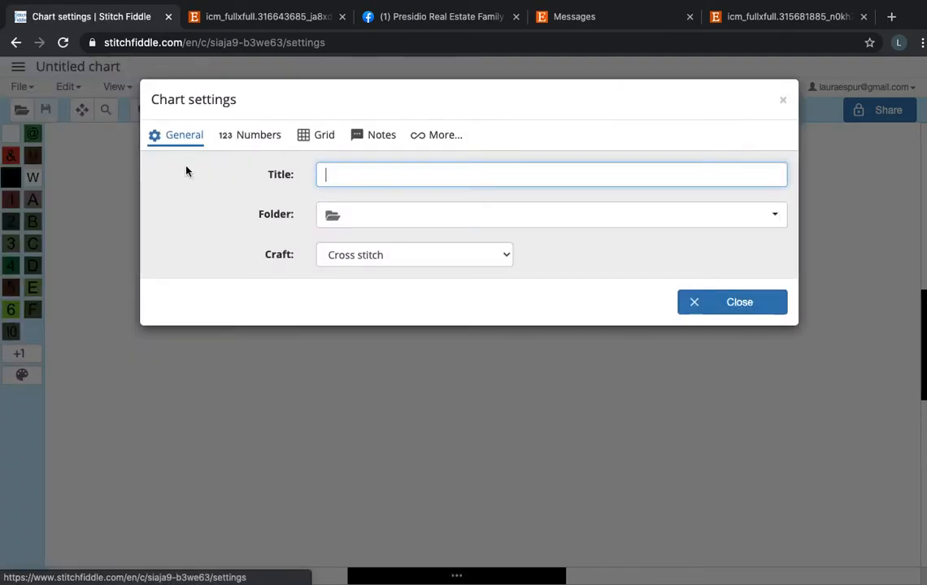
click(317, 133)
click(363, 200)
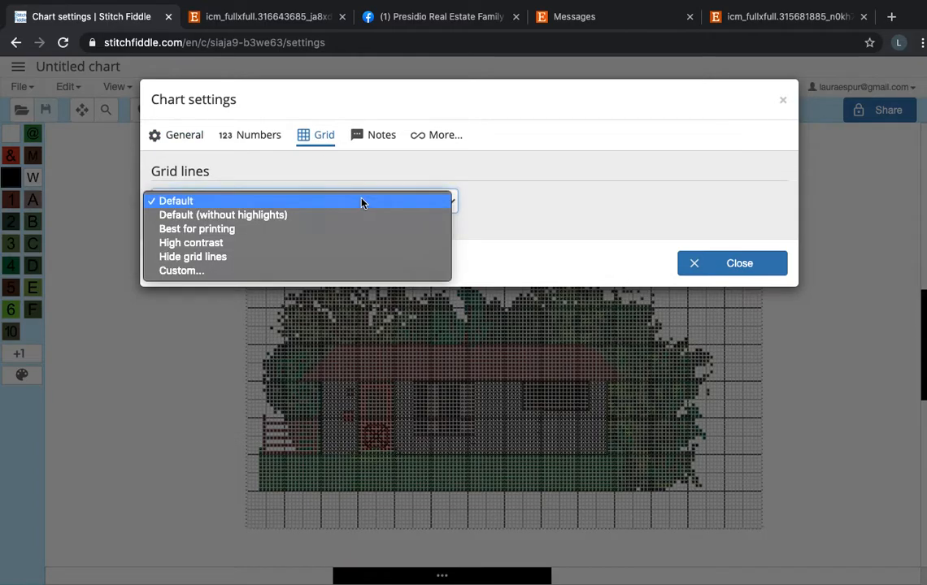
click(352, 257)
click(696, 265)
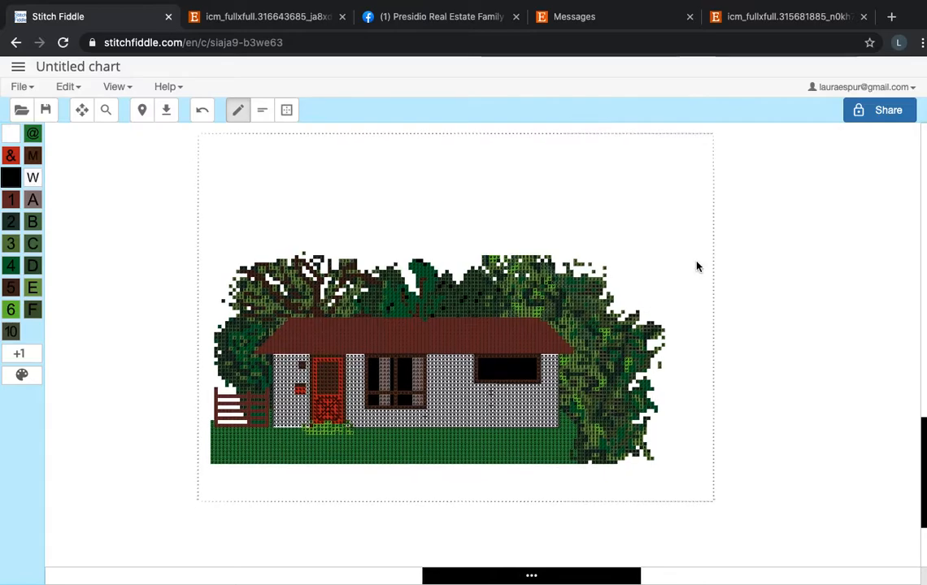
Examine the shaded trees, roof, red door and windows of the single-story house up close and as a whole.
scroll(697, 266, up, 3)
scroll(696, 266, down, 2)
scroll(697, 265, right, 2)
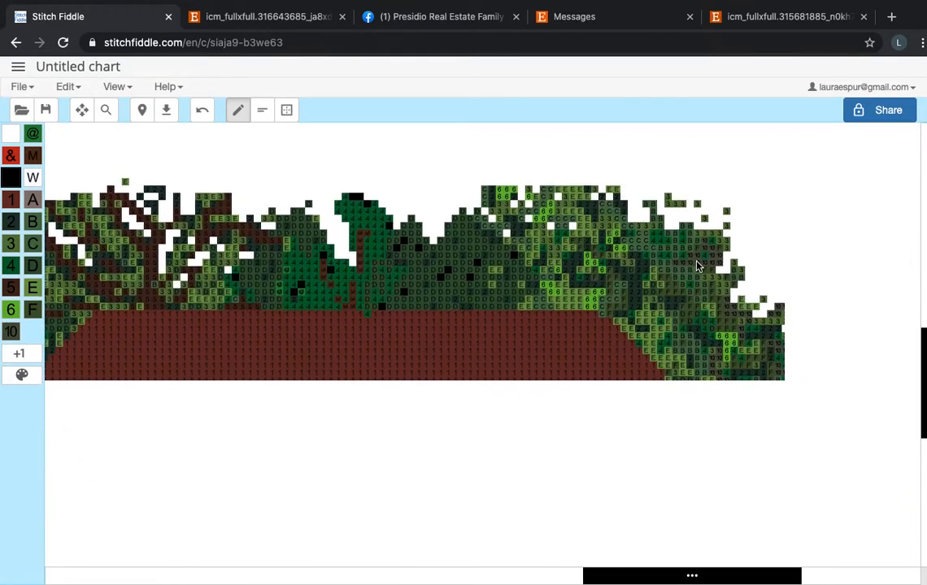
scroll(713, 400, up, 1)
scroll(713, 400, left, 1)
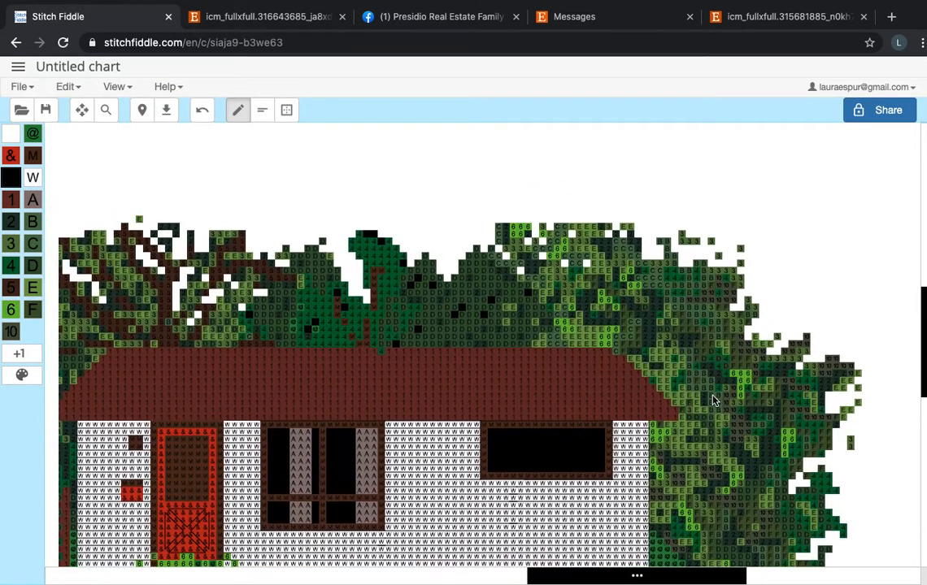
scroll(712, 400, down, 3)
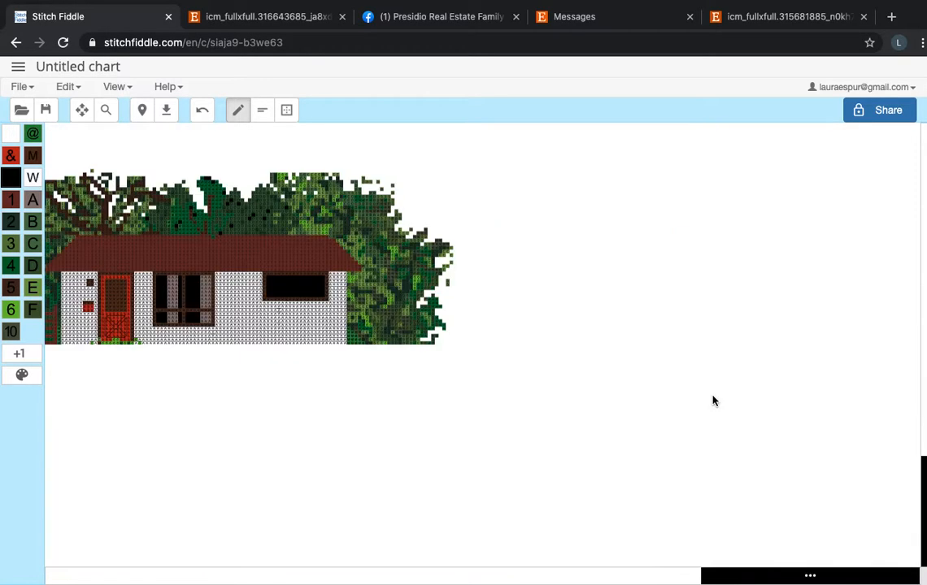
scroll(712, 400, up, 1)
scroll(569, 415, left, 2)
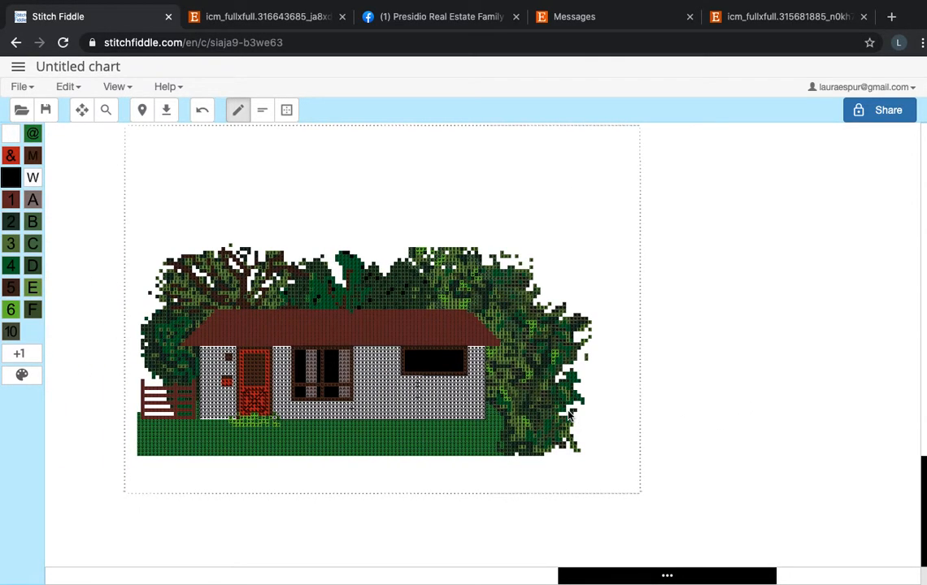
Examine the single-story house's front door, windows, fence and backstitching up close, plus the full composition with its trees.
scroll(569, 415, up, 2)
scroll(569, 416, right, 2)
scroll(570, 415, down, 4)
scroll(579, 531, down, 1)
scroll(581, 536, up, 1)
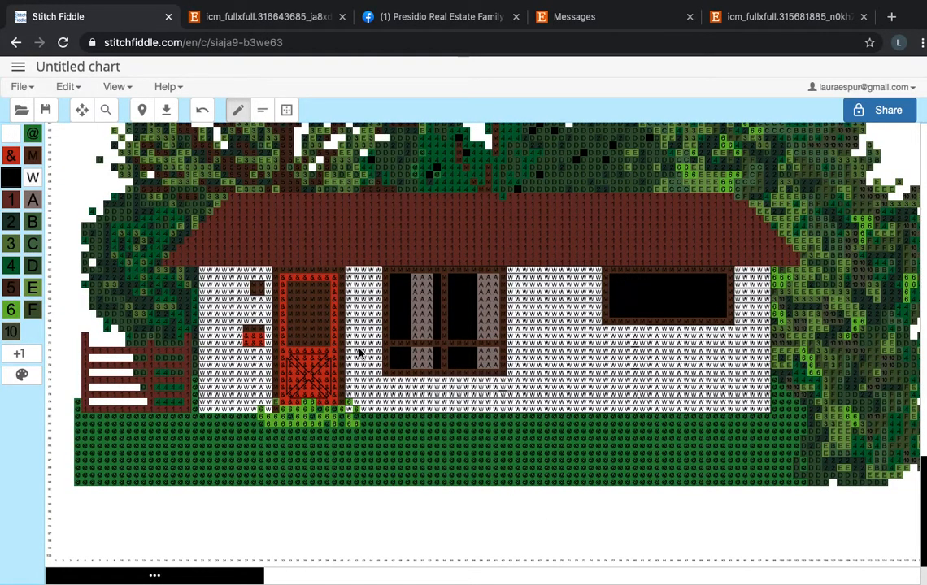
scroll(359, 352, up, 1)
scroll(359, 351, down, 3)
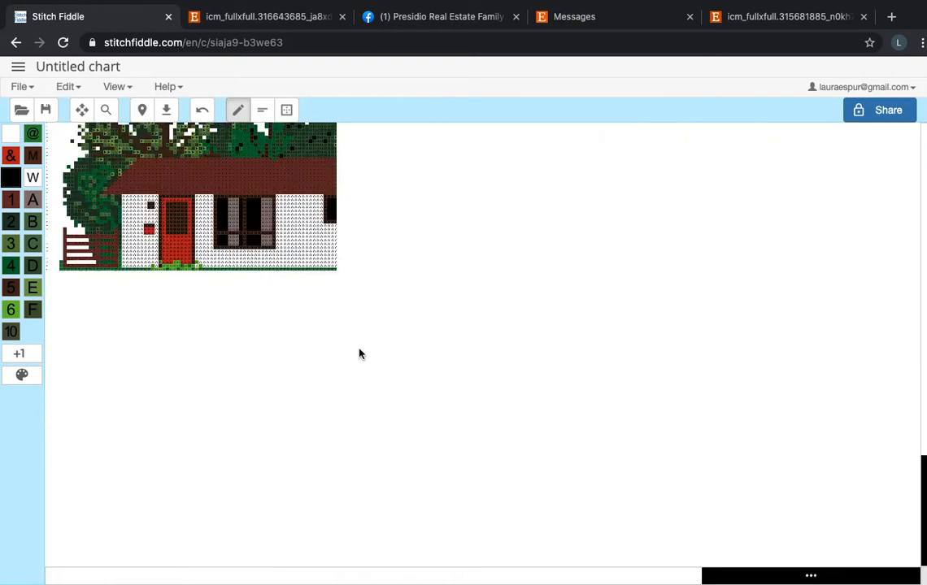
click(15, 68)
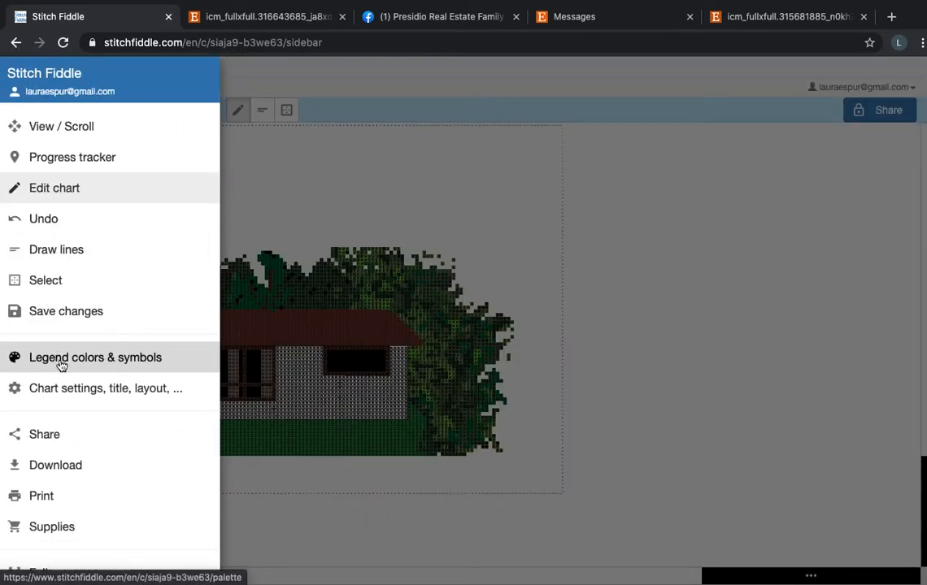
click(519, 252)
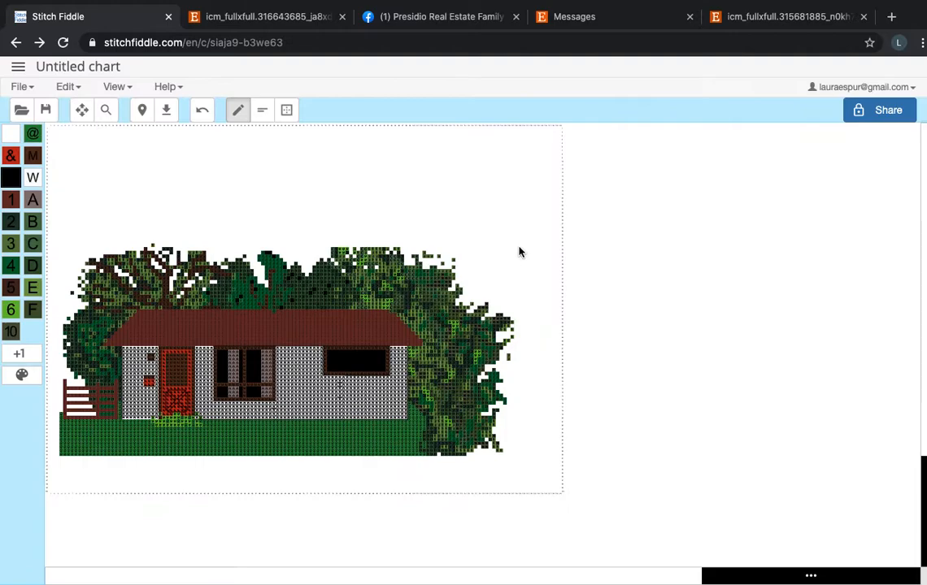
scroll(518, 252, left, 1)
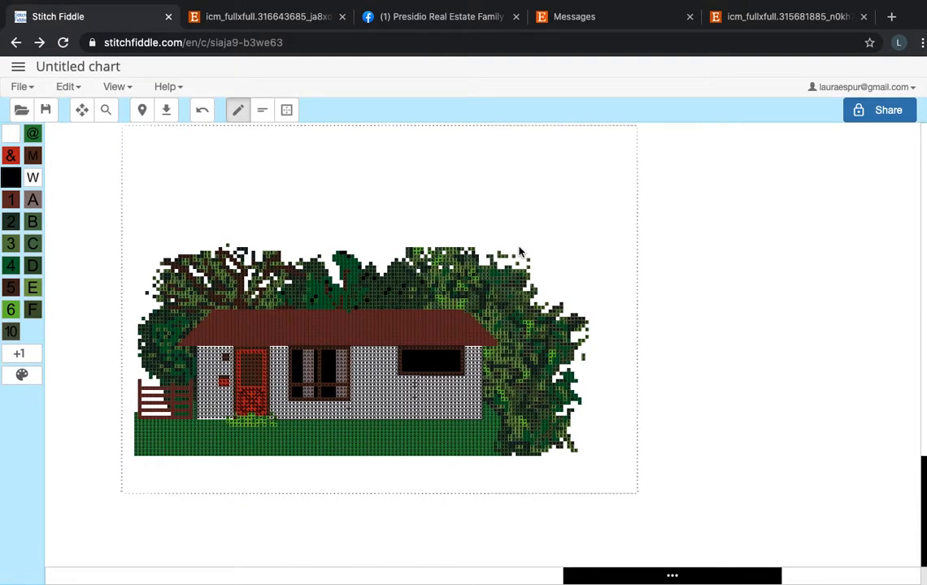
scroll(490, 301, up, 2)
scroll(489, 301, left, 1)
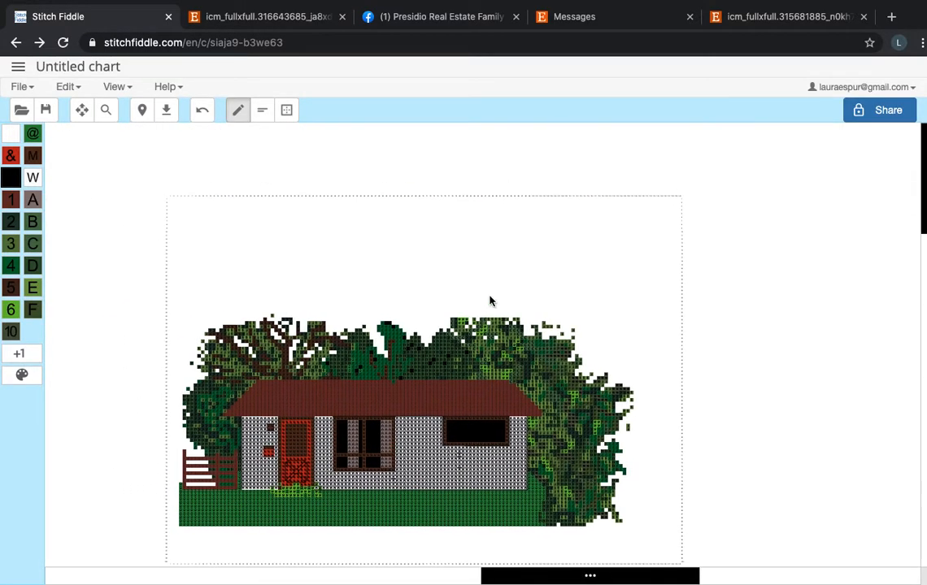
scroll(489, 301, down, 2)
scroll(489, 300, left, 1)
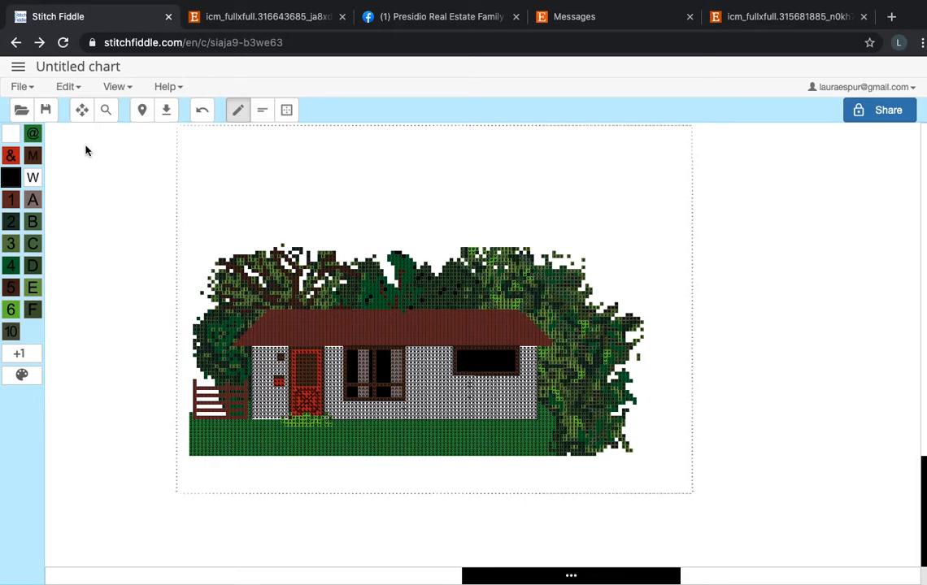
Return to the saved charts and open the split-level house with black shutters, evergreen shrubs and a row of trees.
click(18, 72)
scroll(99, 314, down, 3)
click(102, 421)
scroll(572, 350, down, 3)
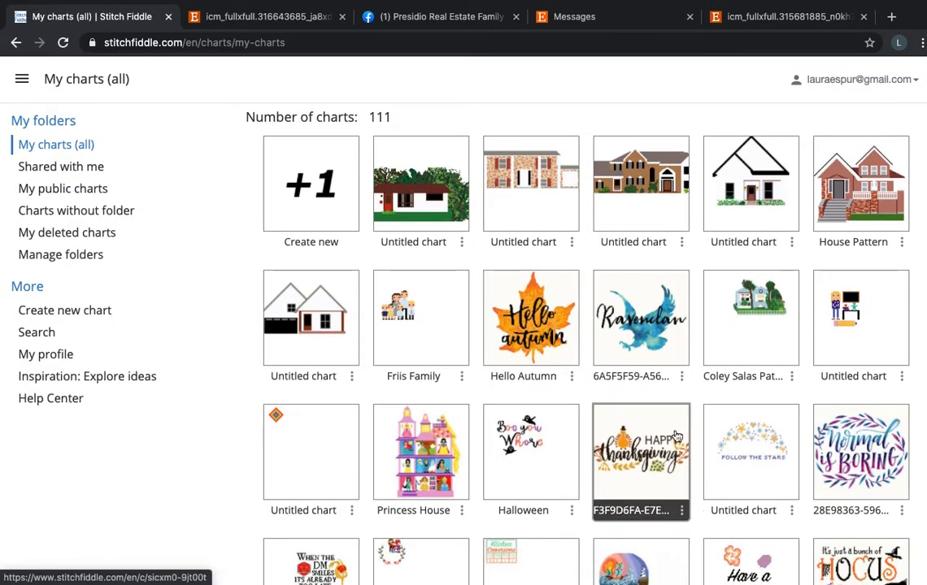
scroll(651, 439, down, 4)
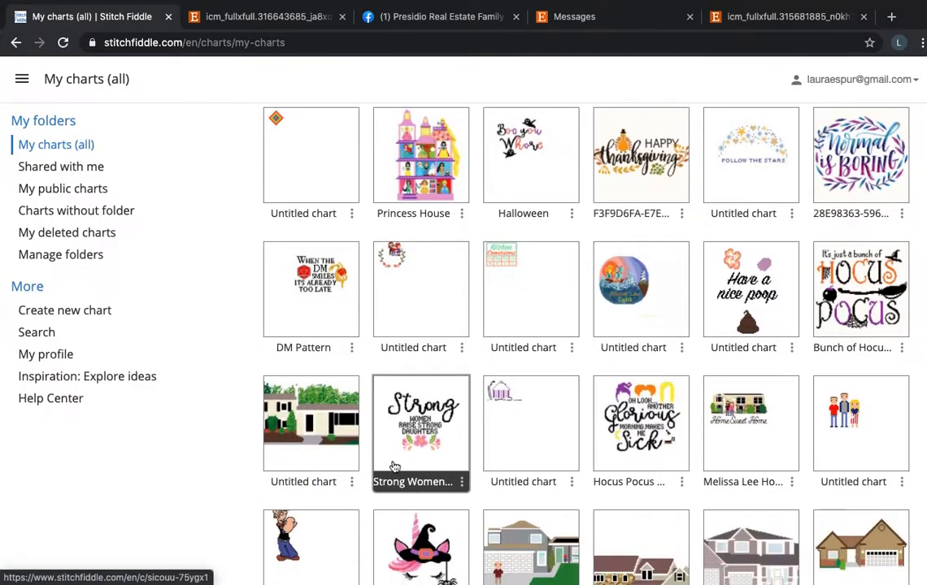
click(337, 439)
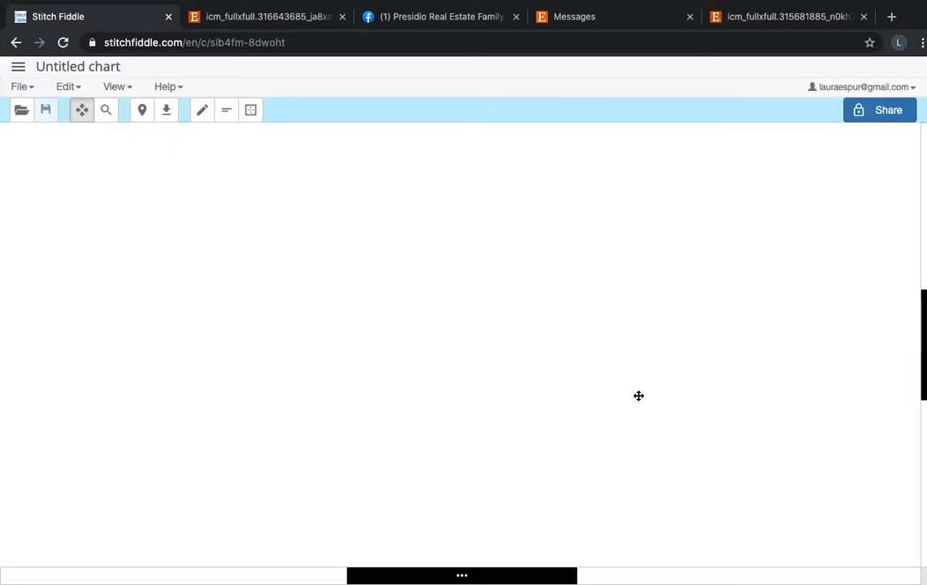
Set the split-level house chart's grid lines to Hide grid lines in the chart settings.
scroll(612, 376, right, 3)
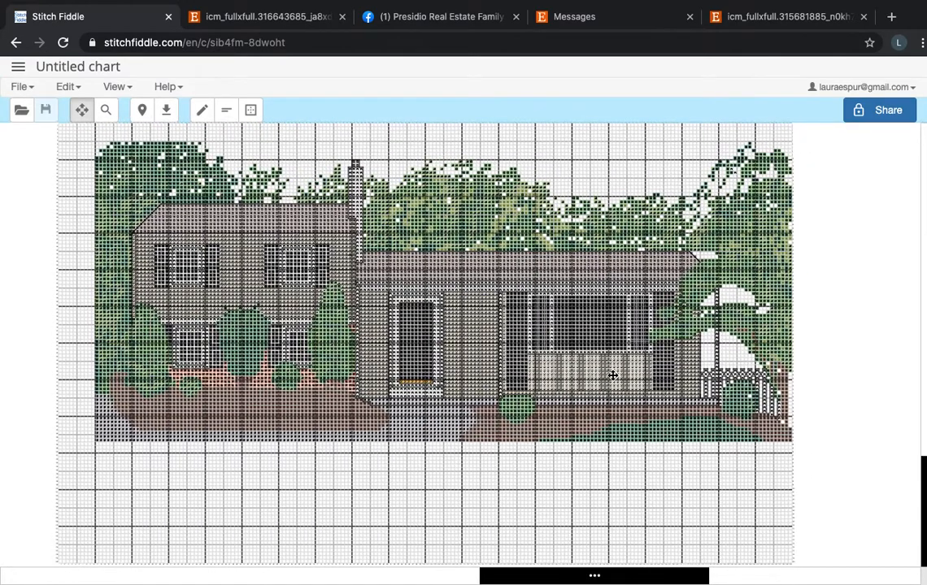
scroll(102, 200, left, 1)
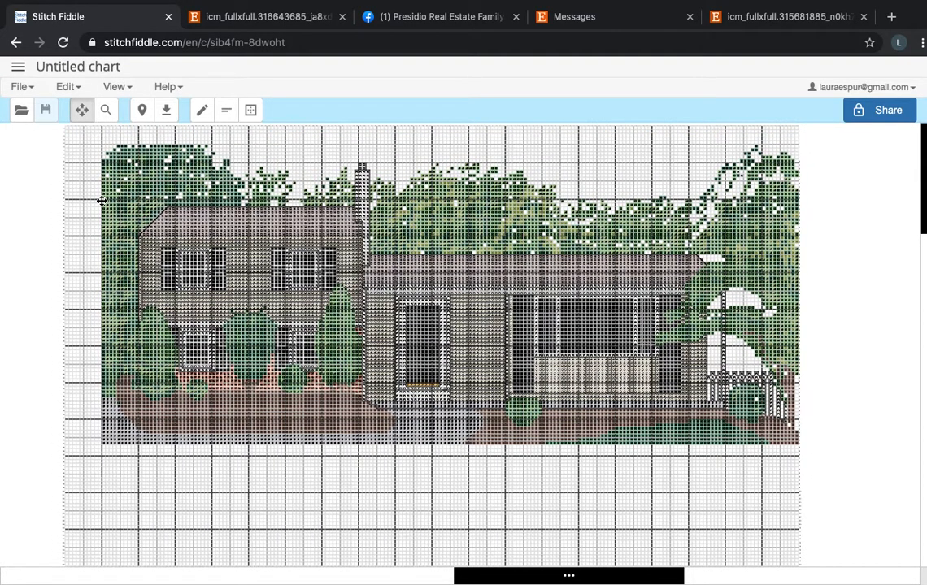
scroll(70, 117, left, 1)
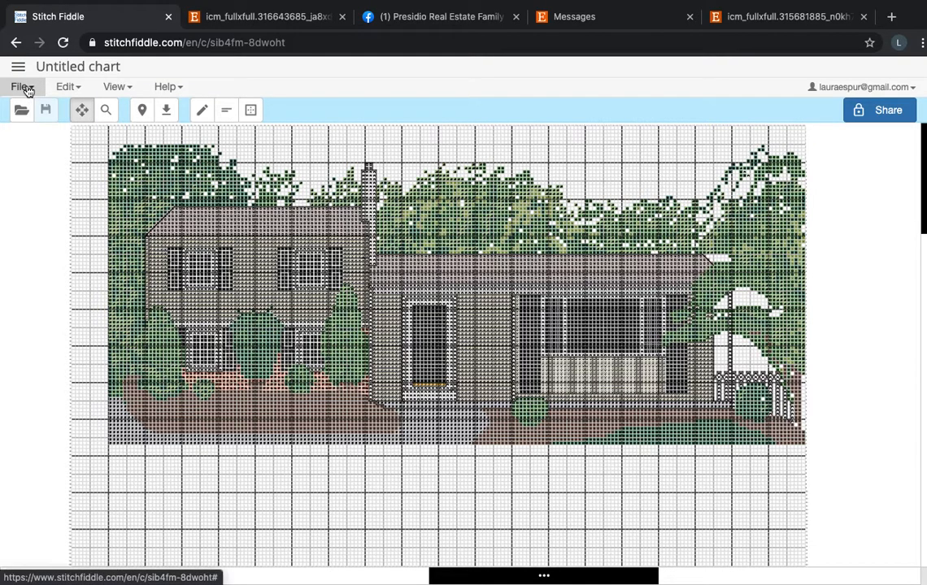
click(18, 67)
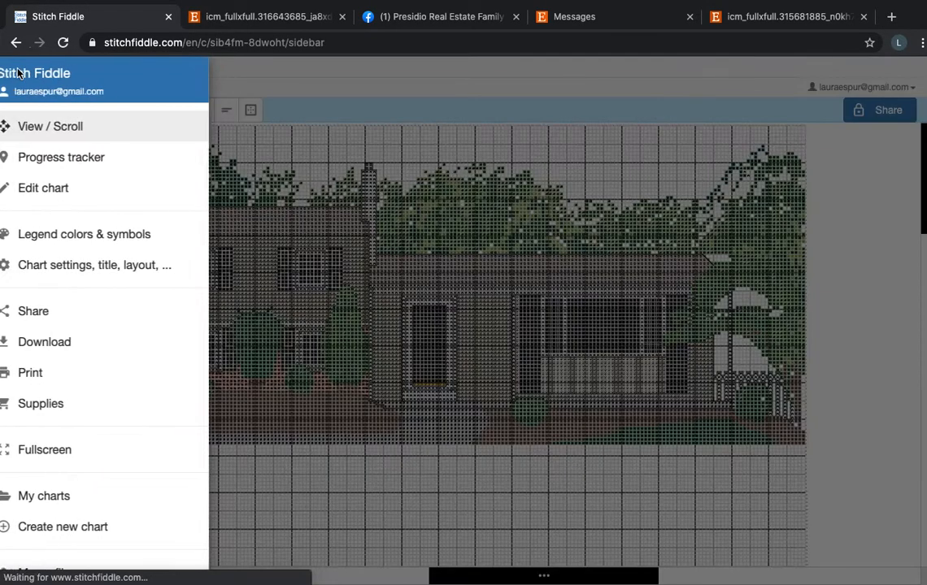
click(137, 267)
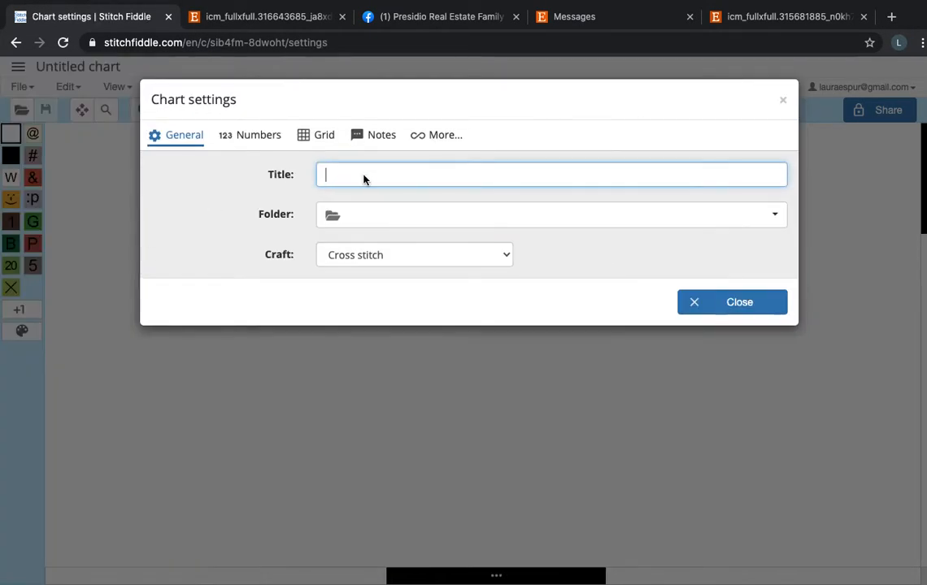
click(324, 139)
click(323, 192)
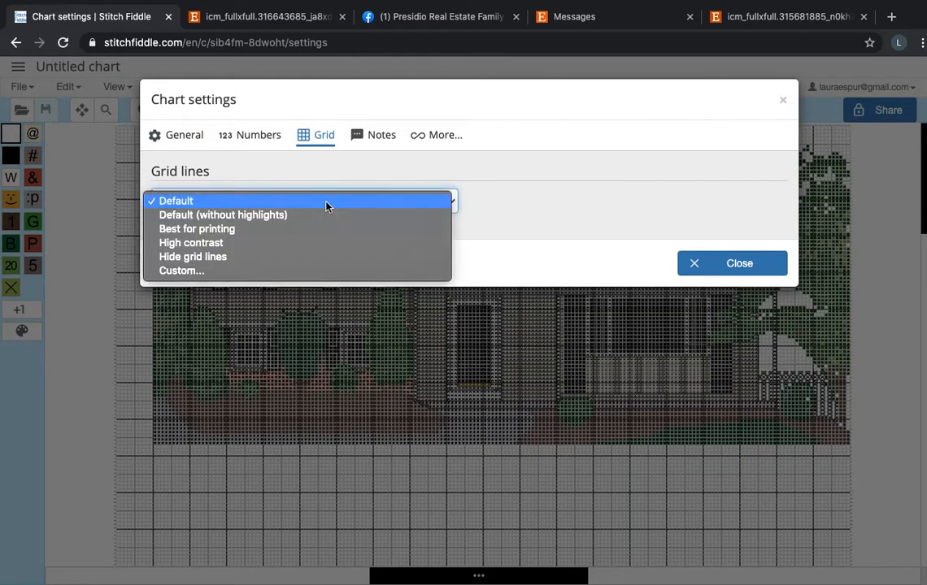
click(320, 244)
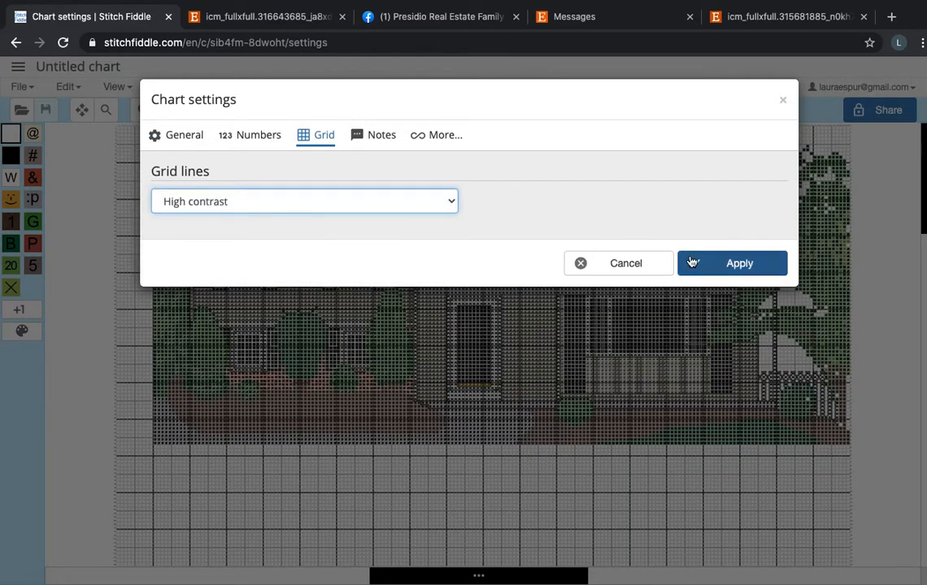
click(422, 210)
click(421, 213)
click(735, 263)
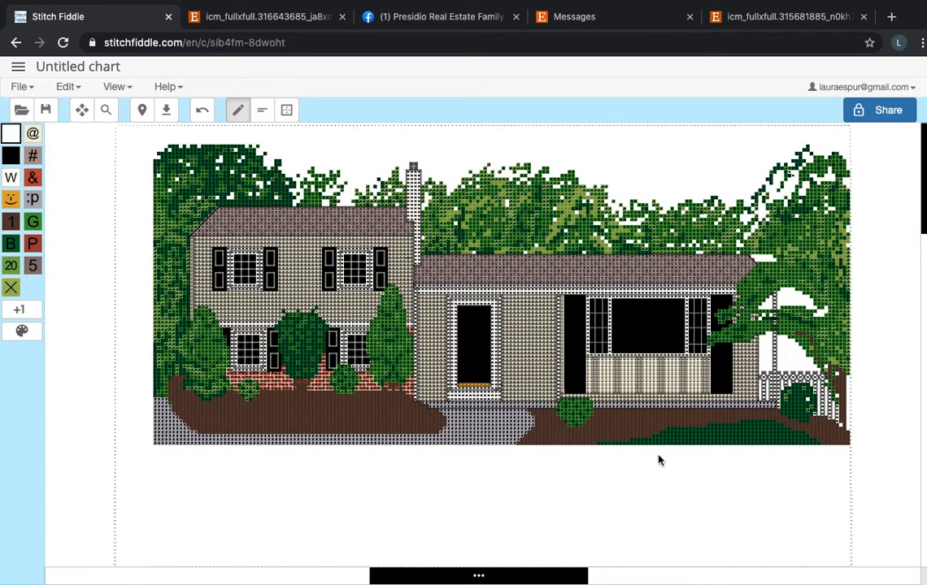
Recolor the stray green stitch where the brown flower bed meets the driveway with the gray :p color, and save the chart.
scroll(659, 460, right, 1)
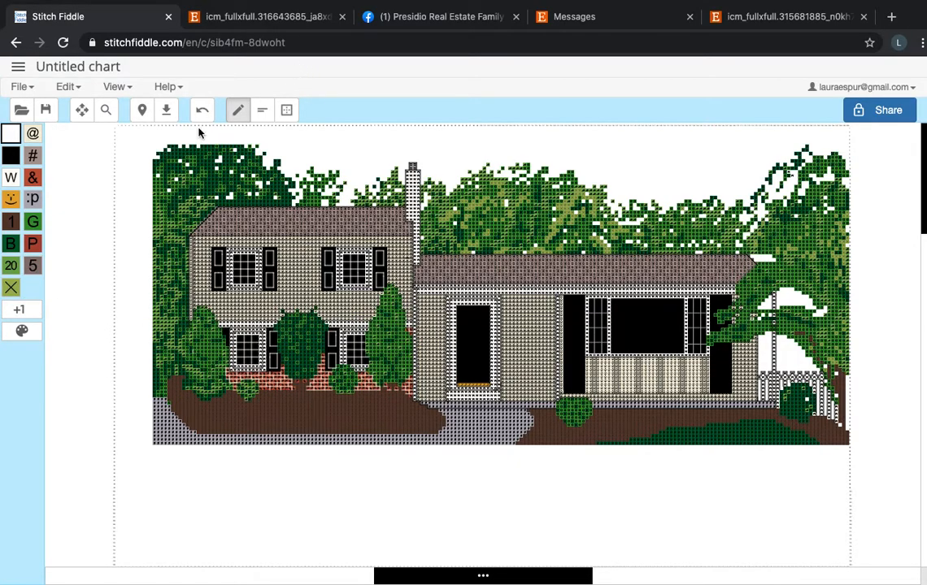
scroll(307, 234, up, 4)
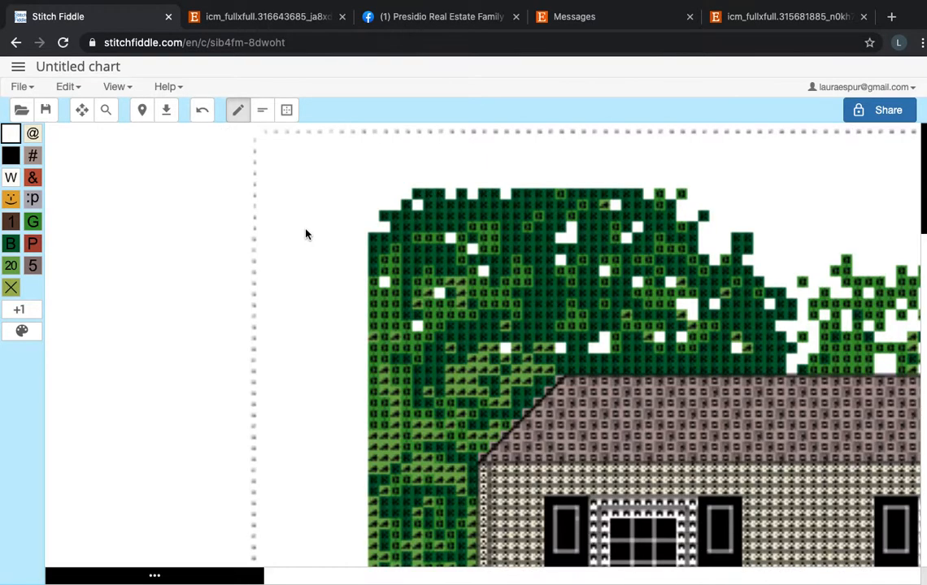
scroll(457, 352, down, 5)
scroll(409, 443, down, 2)
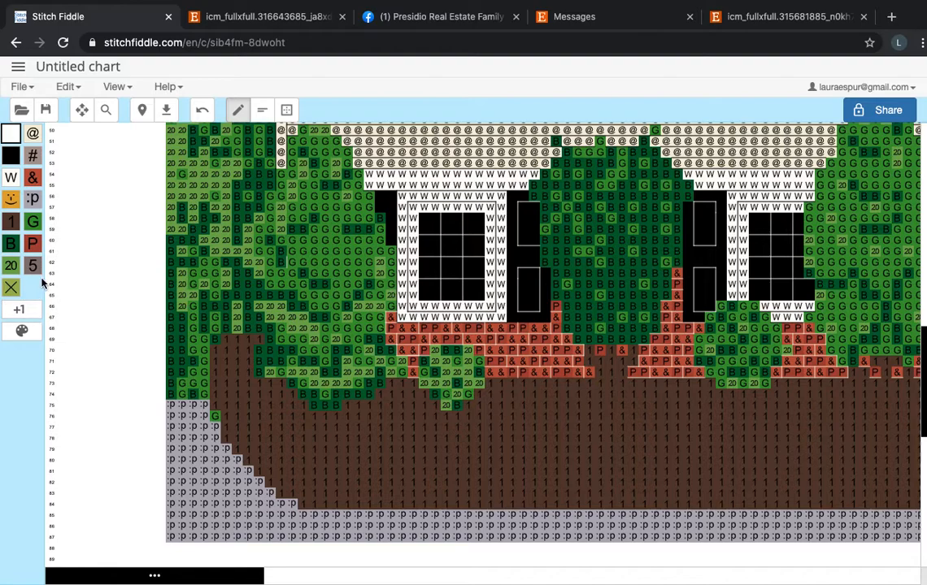
click(32, 198)
click(214, 415)
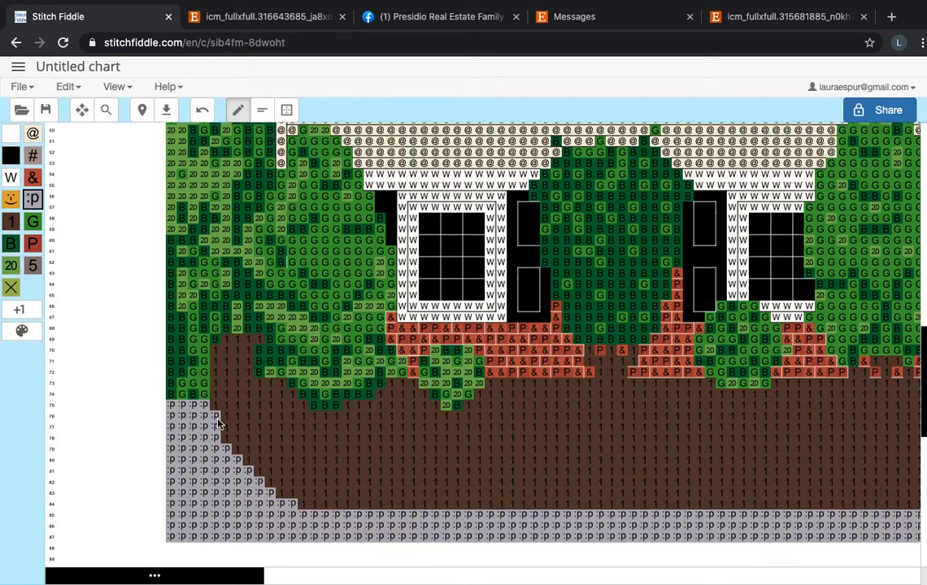
click(23, 87)
click(29, 148)
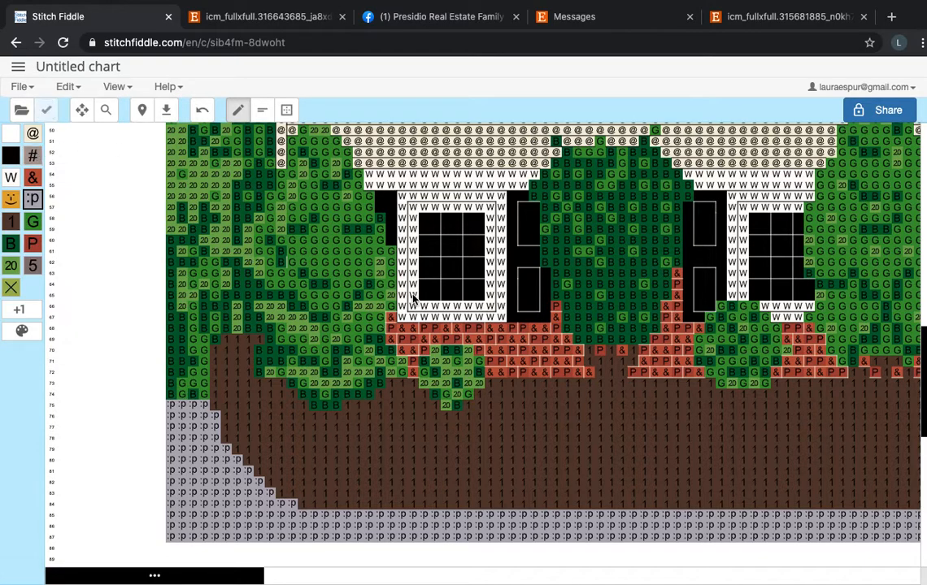
Examine the split-level house chart as a whole, including its trees, shrubs, windows and flower beds.
scroll(414, 298, down, 4)
scroll(414, 298, up, 4)
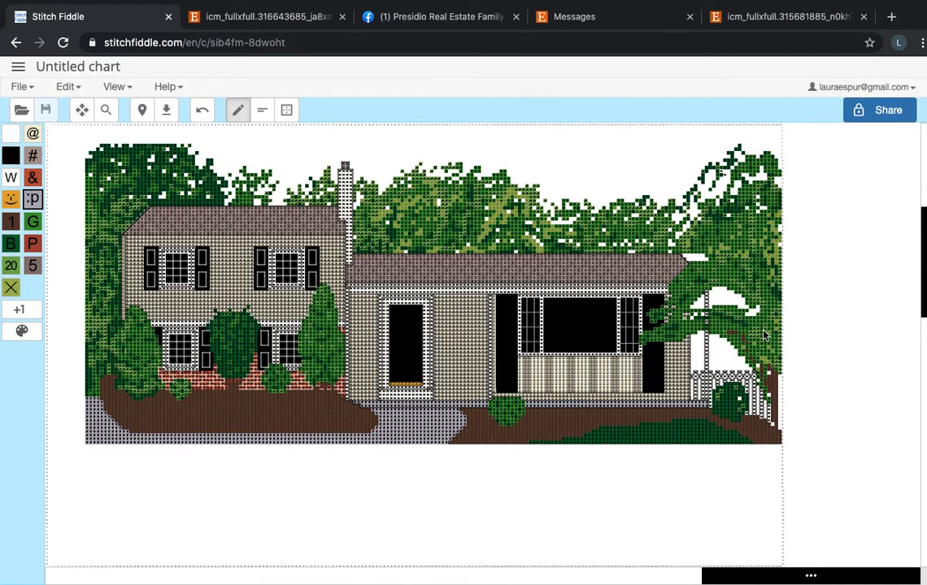
scroll(788, 350, up, 1)
scroll(788, 349, left, 1)
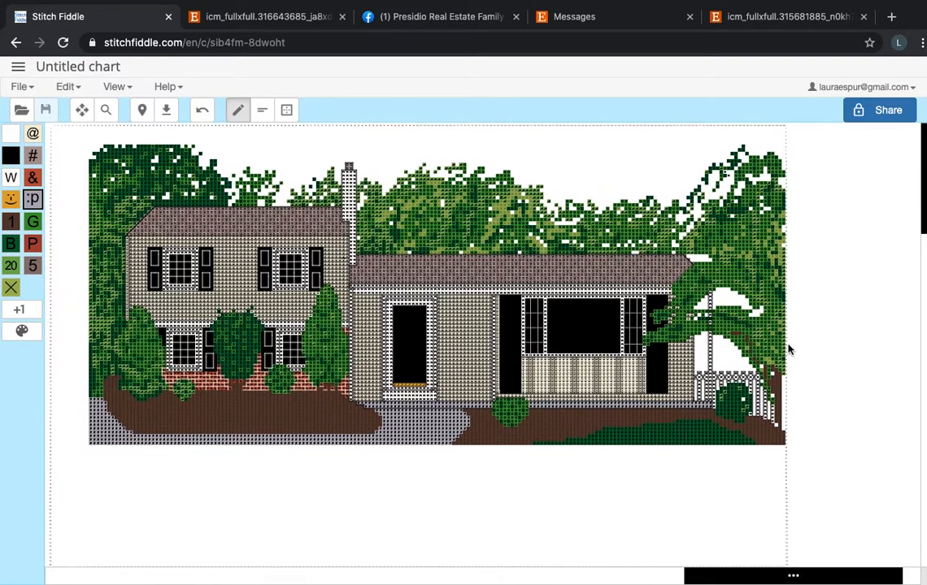
scroll(571, 269, right, 1)
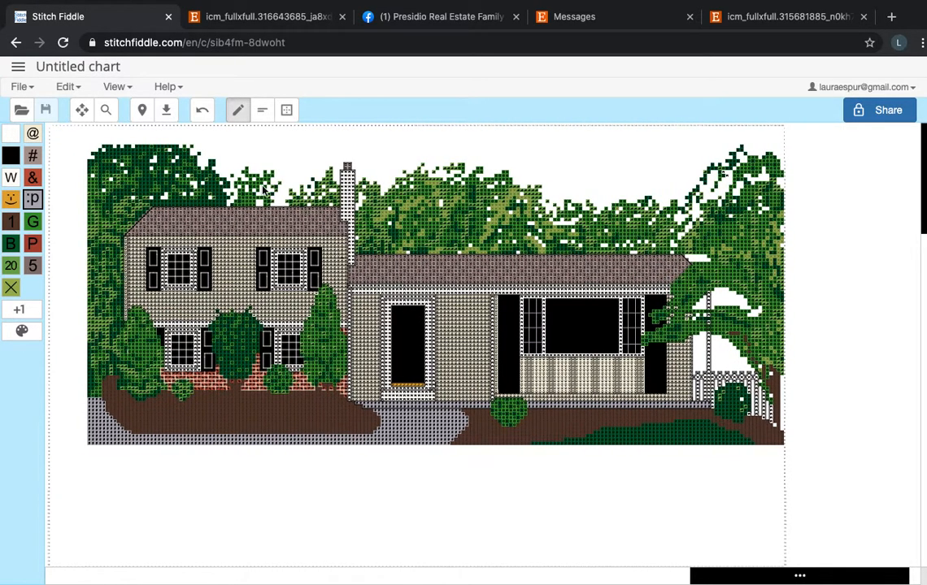
click(18, 66)
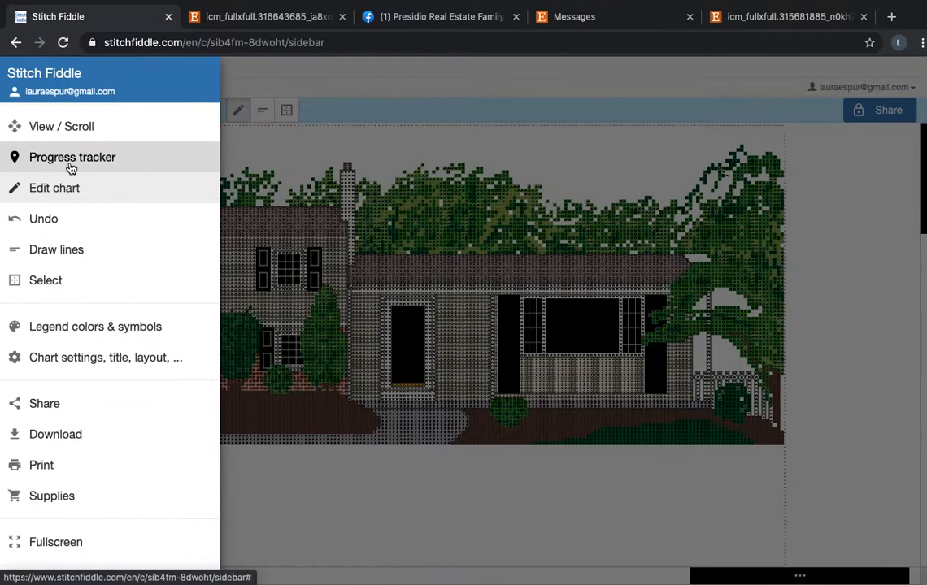
click(284, 525)
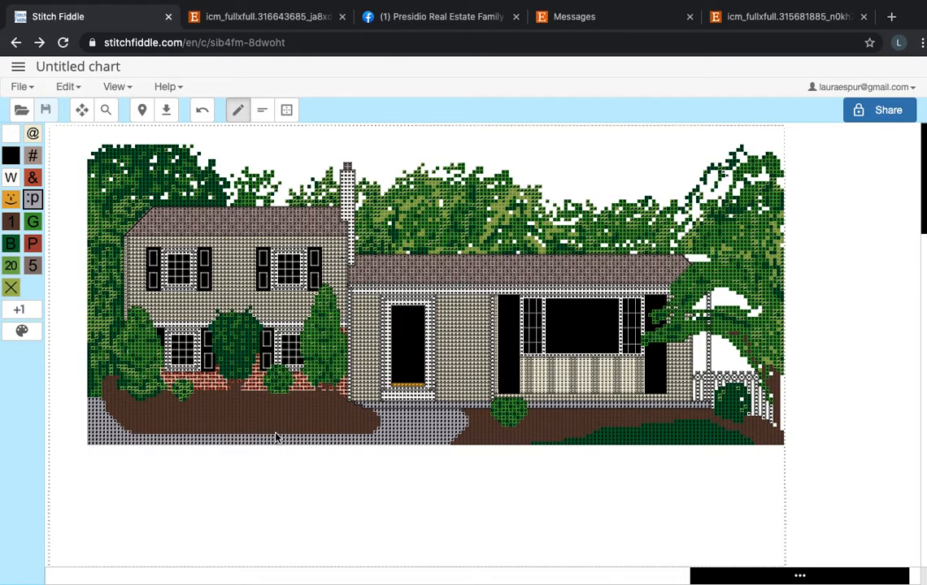
Return to the saved charts and open the house pattern with a couple out front and Home Sweet Home lettering.
click(18, 67)
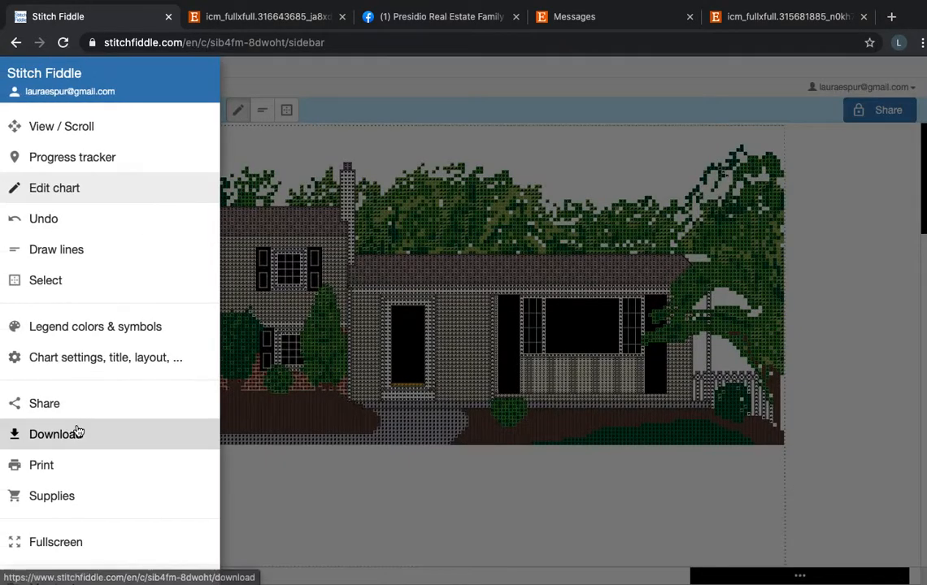
scroll(78, 432, down, 3)
click(76, 428)
scroll(458, 423, down, 1)
scroll(597, 527, down, 2)
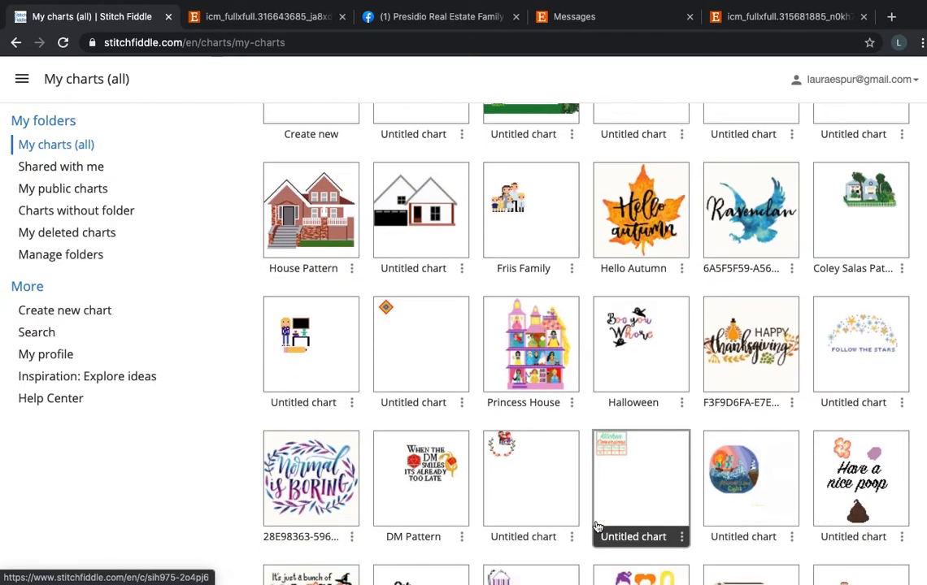
scroll(597, 527, down, 2)
scroll(598, 524, down, 4)
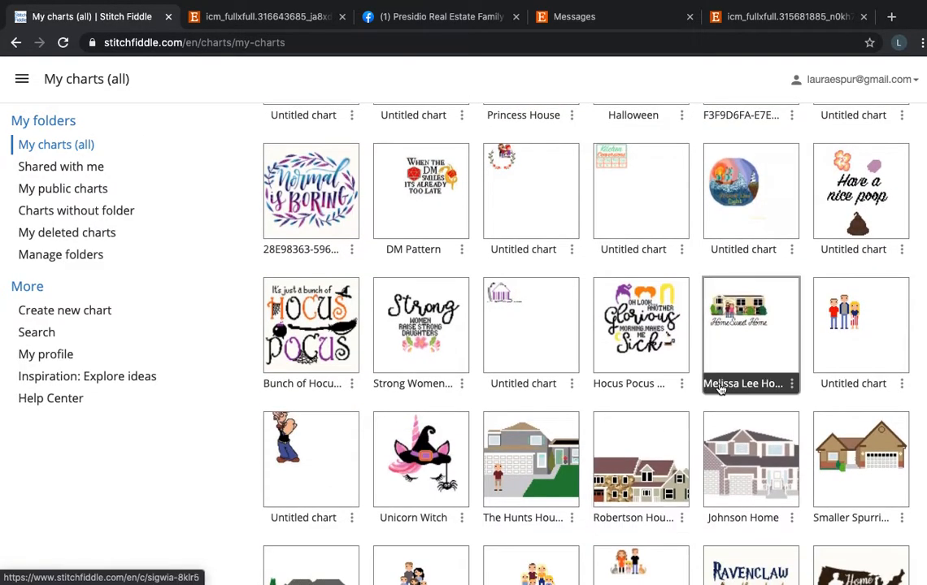
click(738, 348)
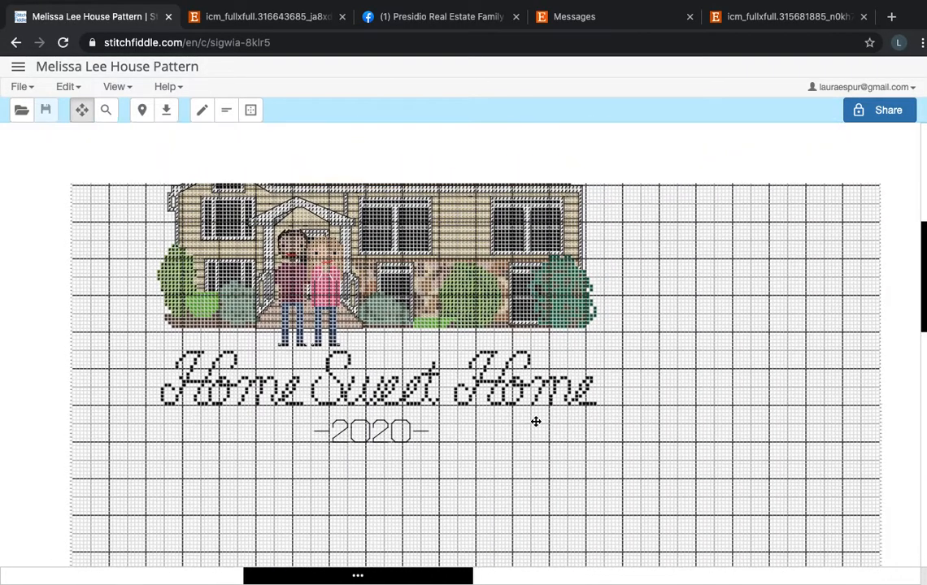
Set the grid lines of the Home Sweet Home couple's house chart to Hide grid lines in the chart settings.
drag(535, 422, 544, 457)
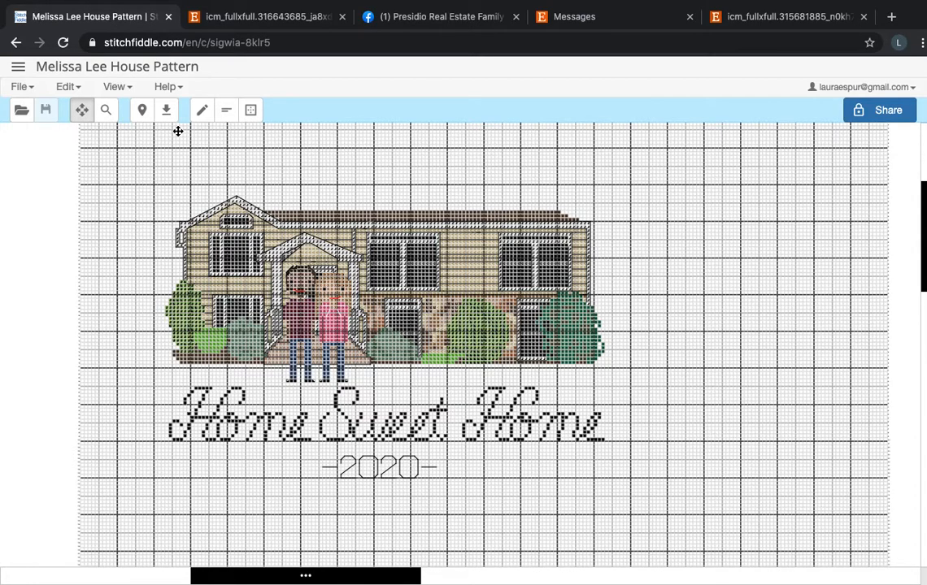
click(19, 68)
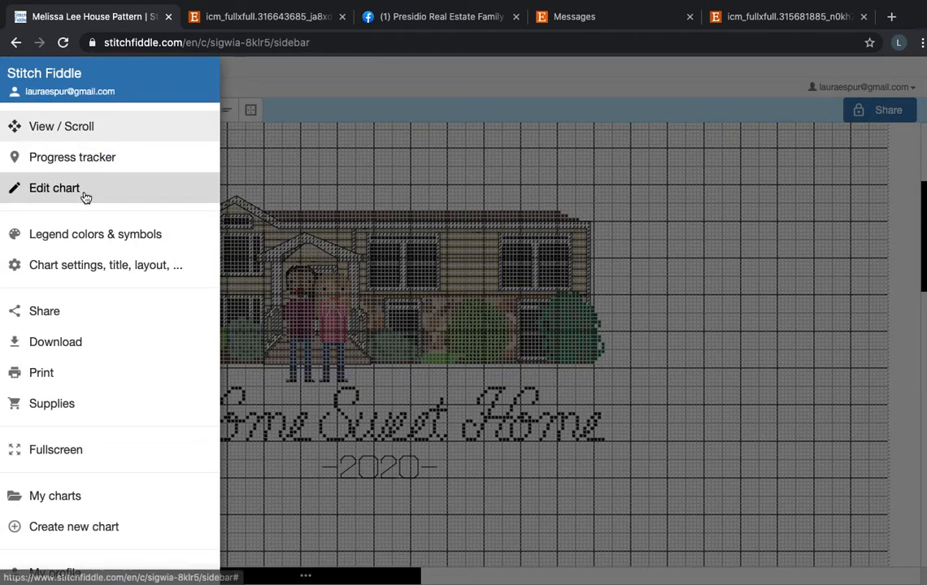
click(116, 272)
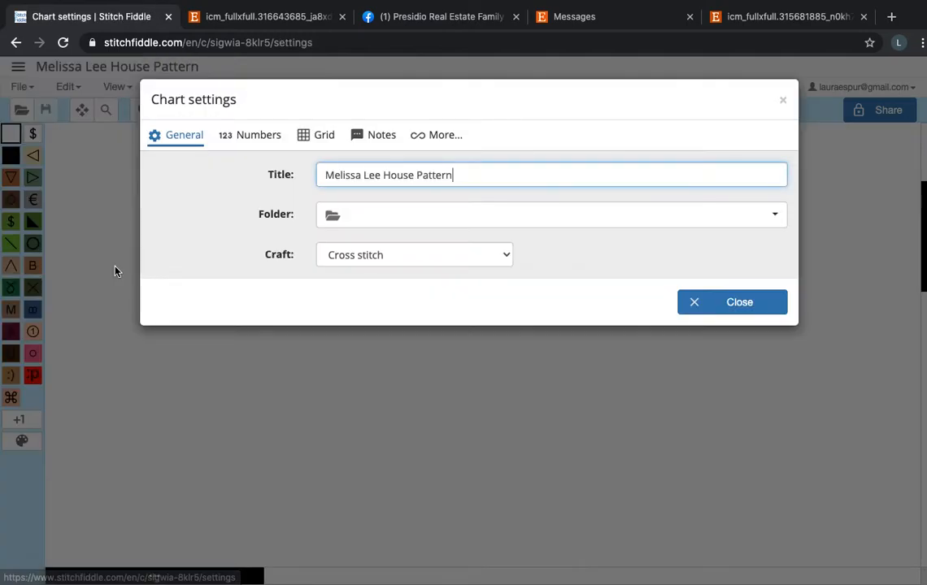
click(329, 142)
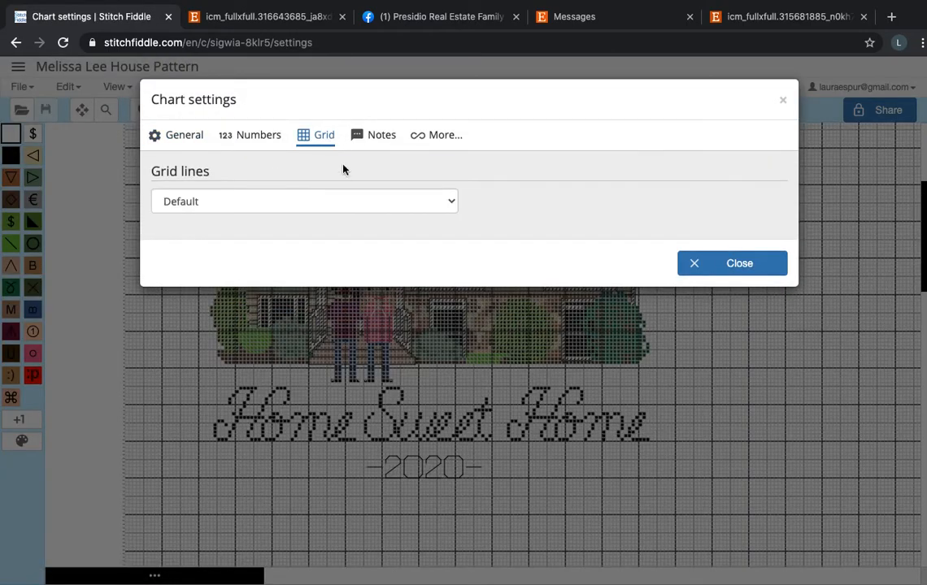
click(347, 214)
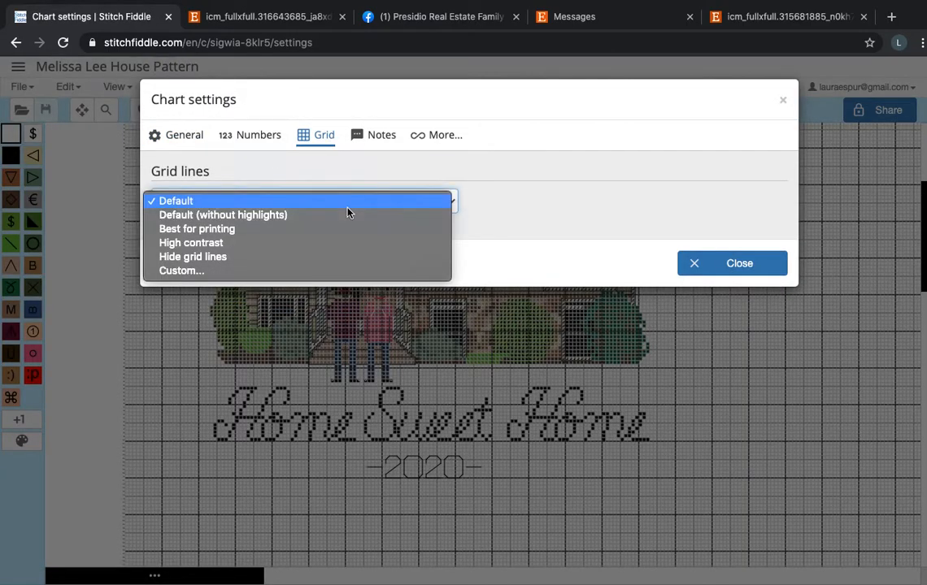
click(345, 257)
click(695, 262)
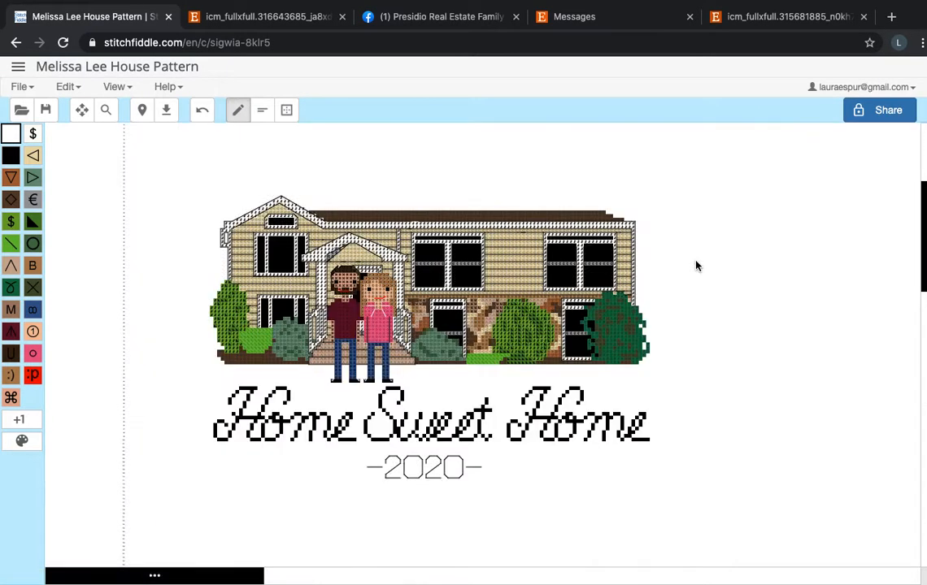
Examine the couple, porch, stonework, shrubs and Home Sweet Home lettering in the house chart, up close and as a whole.
scroll(585, 293, up, 5)
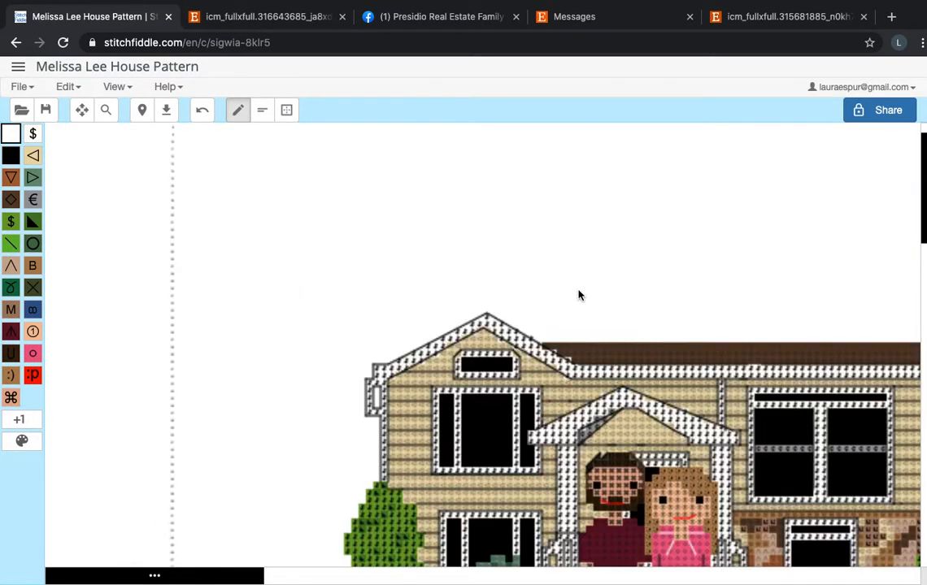
scroll(578, 295, down, 5)
scroll(579, 295, right, 2)
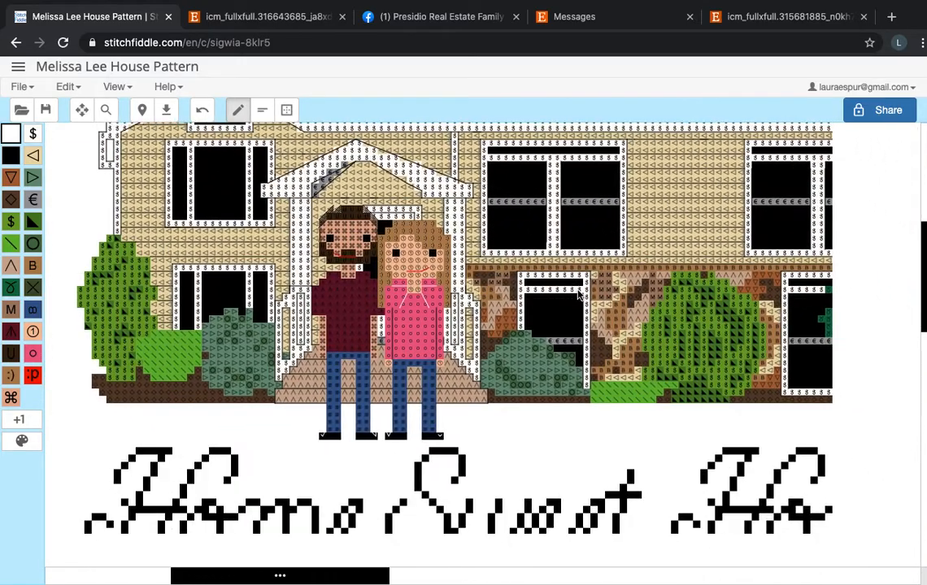
scroll(579, 295, down, 5)
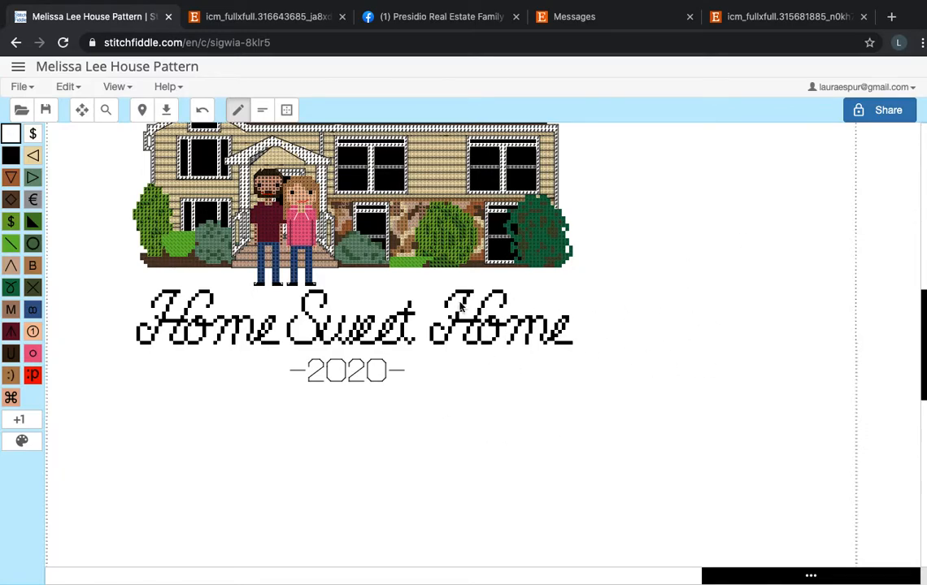
scroll(587, 352, left, 3)
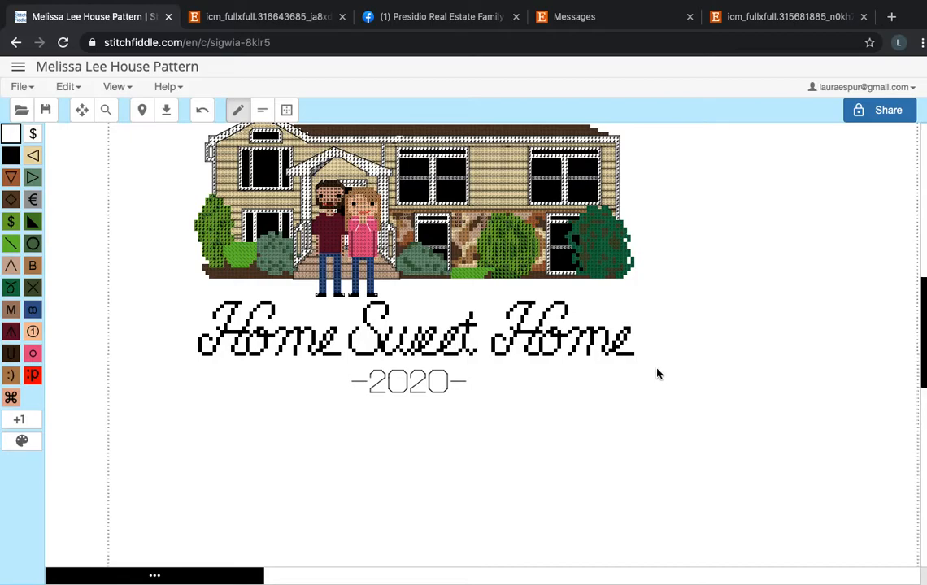
scroll(623, 445, up, 3)
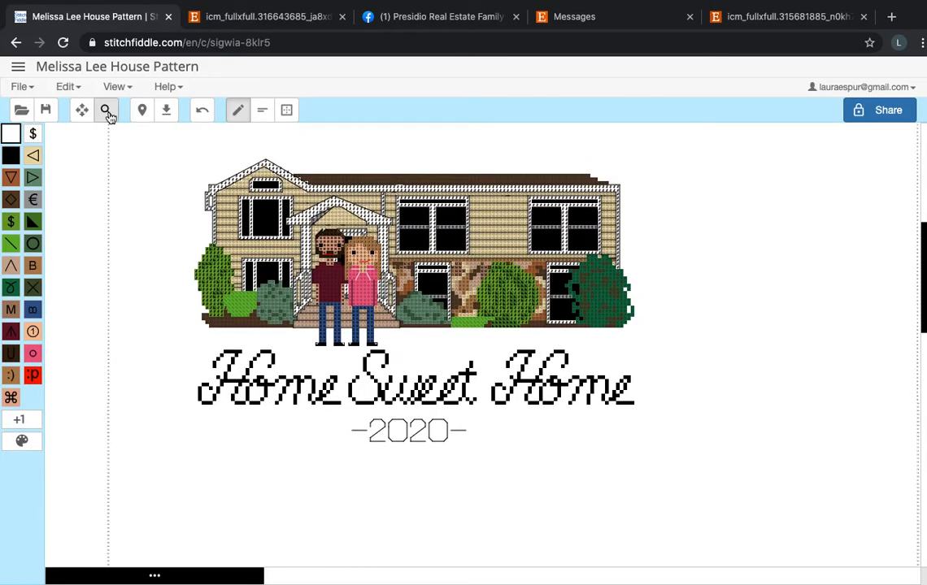
Return to the saved charts, browse the house patterns, and open the smaller tan house with a white garage door.
click(17, 66)
scroll(101, 540, down, 2)
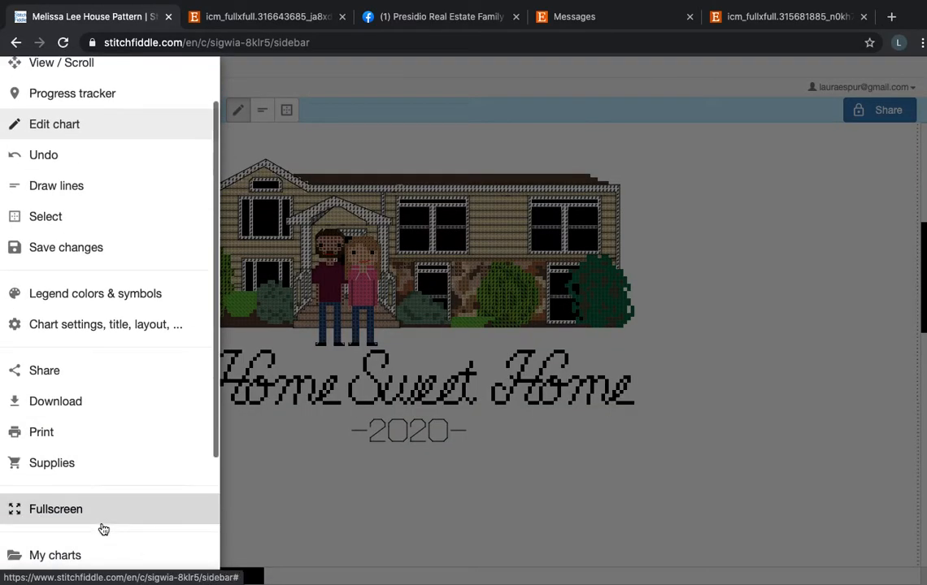
click(94, 559)
scroll(562, 404, down, 2)
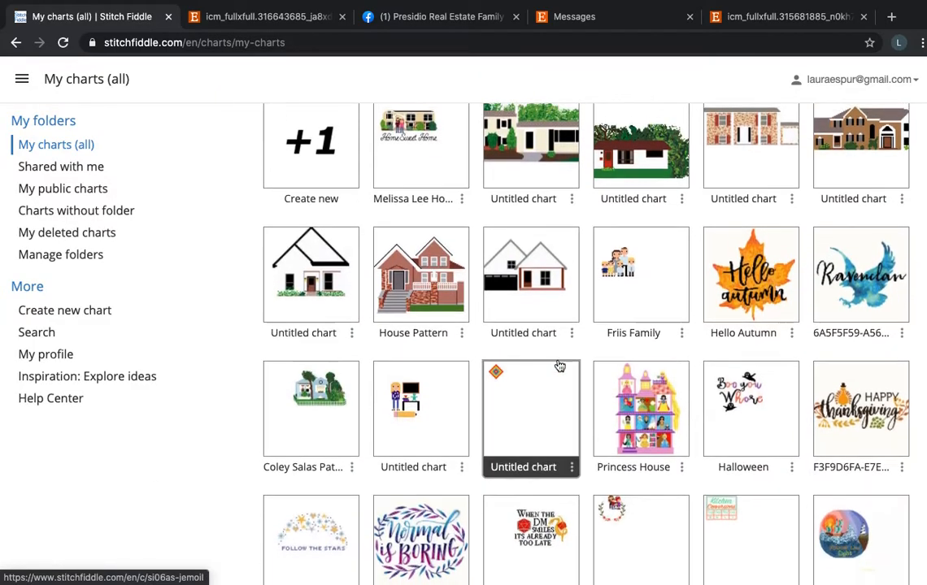
scroll(652, 407, down, 1)
scroll(657, 465, down, 3)
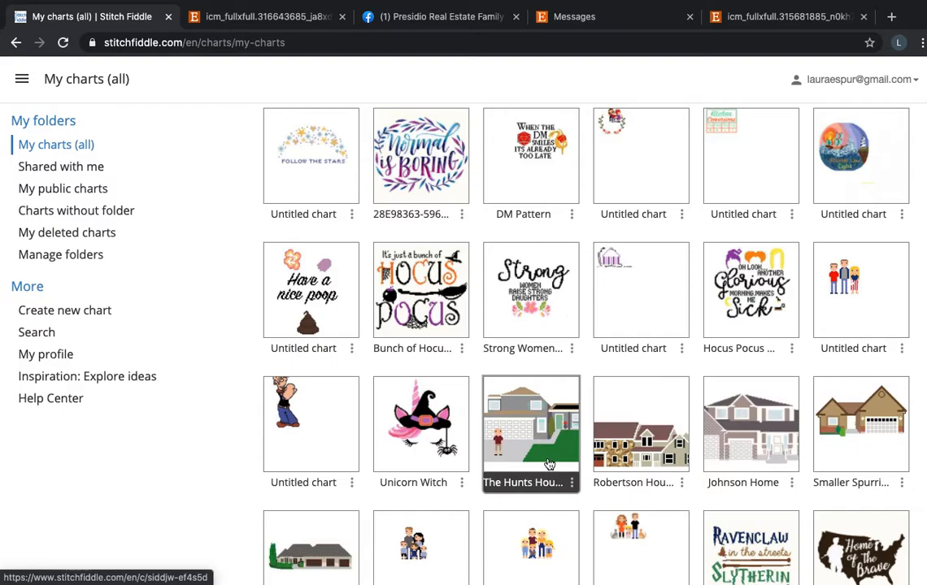
scroll(773, 461, down, 3)
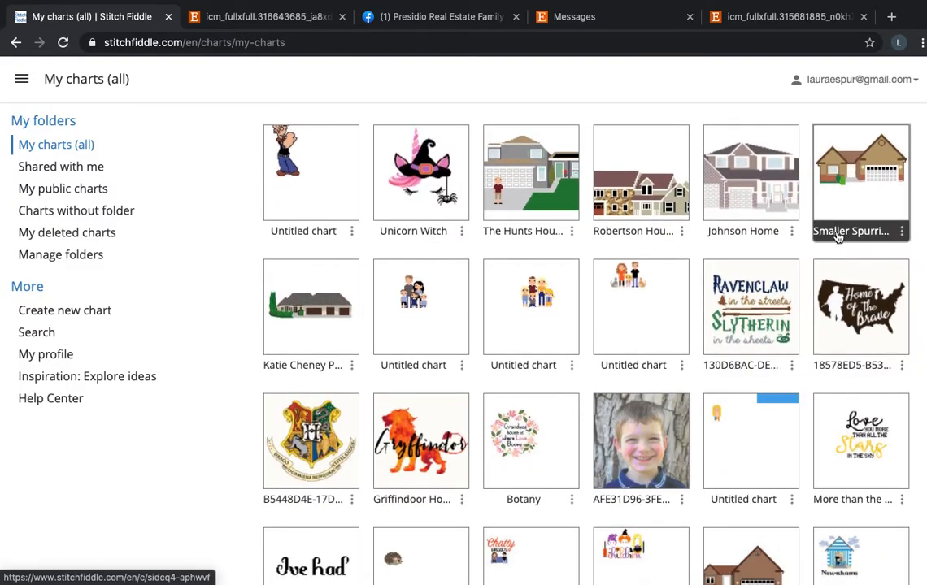
scroll(837, 232, up, 2)
click(840, 341)
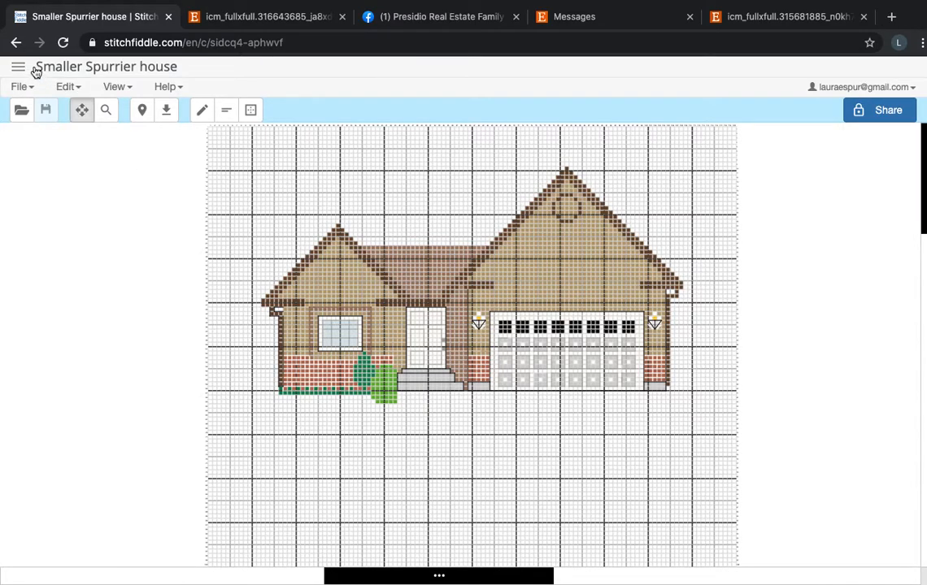
Go back to the saved charts and open the My House123 chart.
click(16, 44)
scroll(512, 431, down, 4)
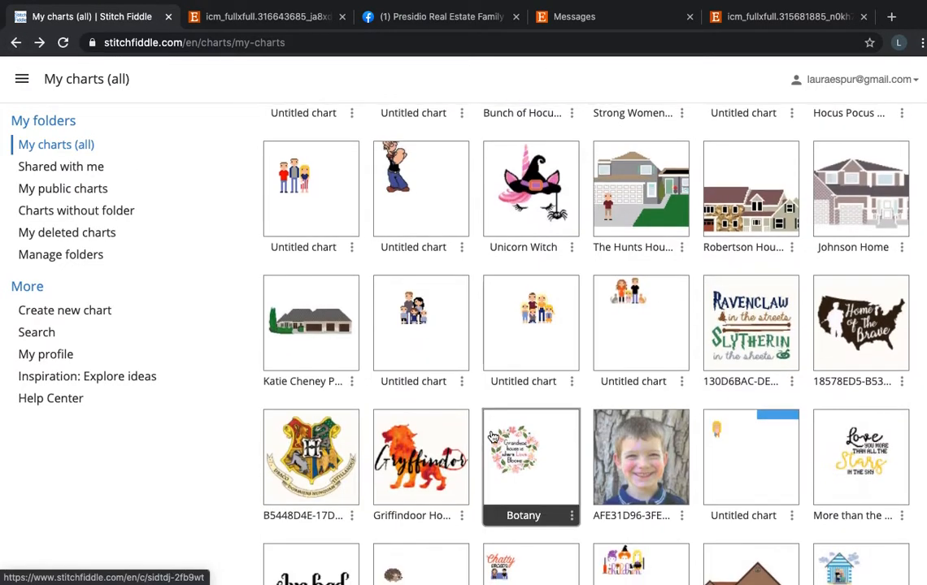
click(739, 431)
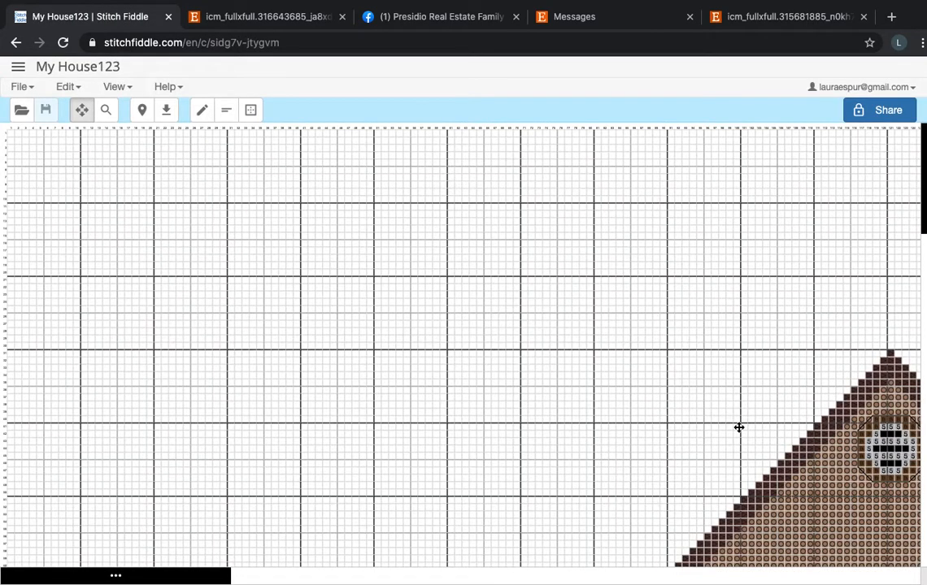
Set the My House123 chart's grid lines to Hide grid lines in the chart settings.
scroll(740, 428, down, 3)
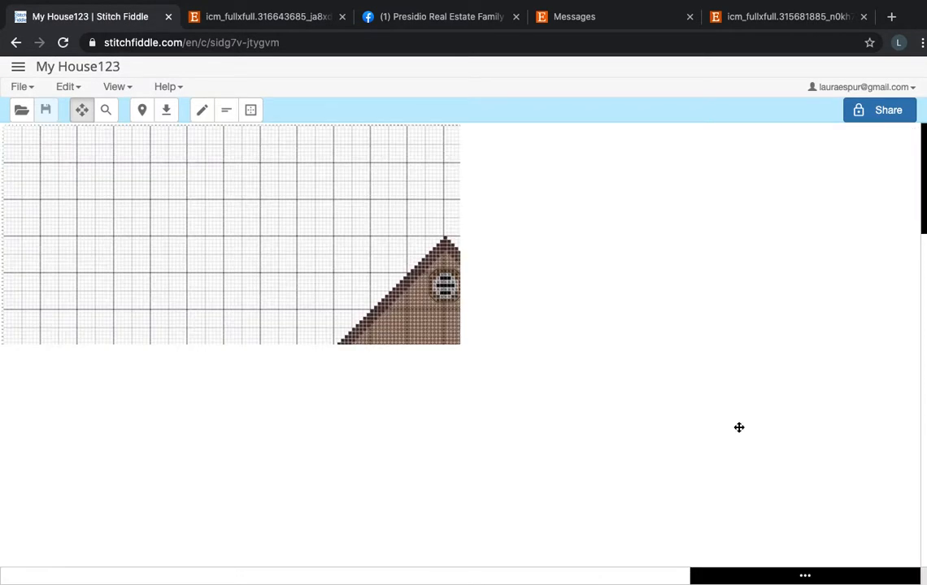
scroll(740, 427, down, 3)
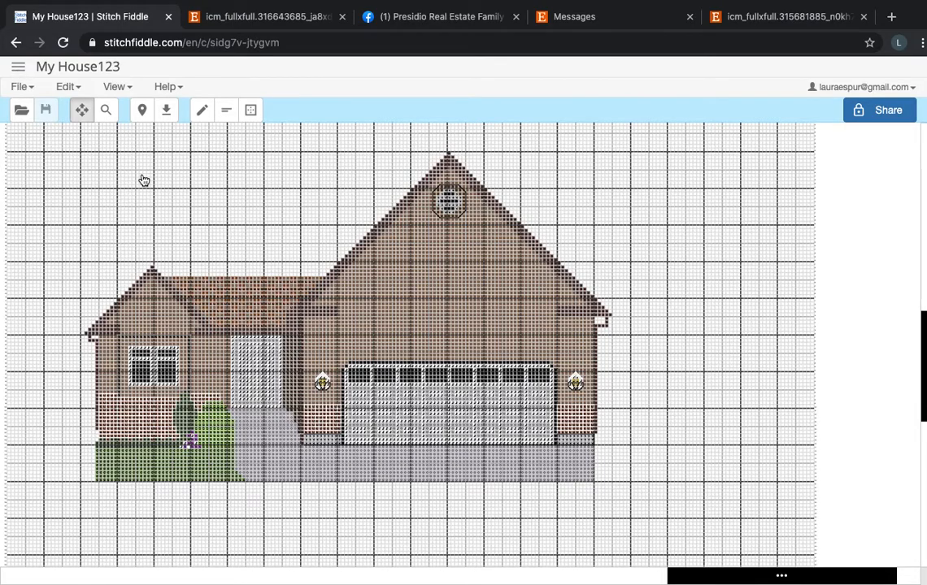
click(16, 70)
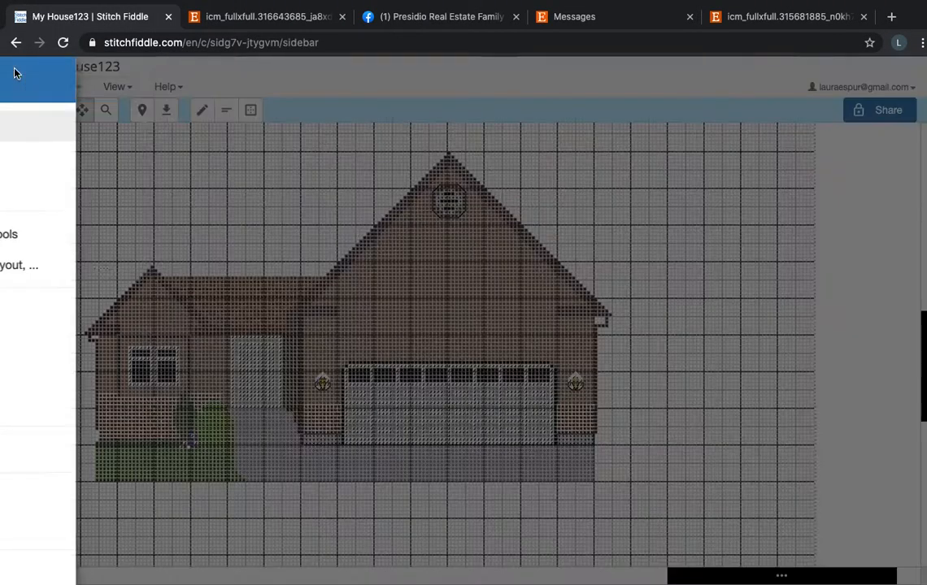
scroll(126, 459, down, 2)
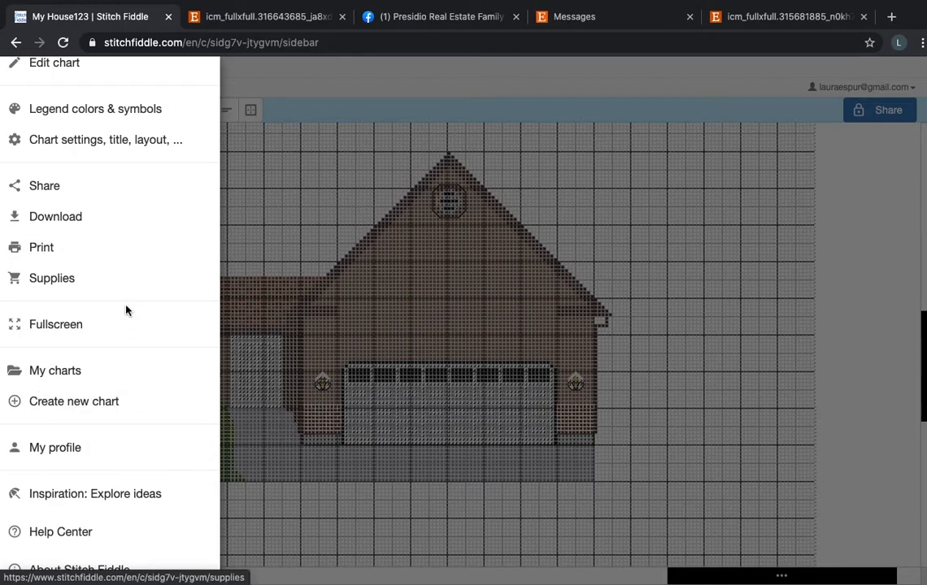
click(146, 142)
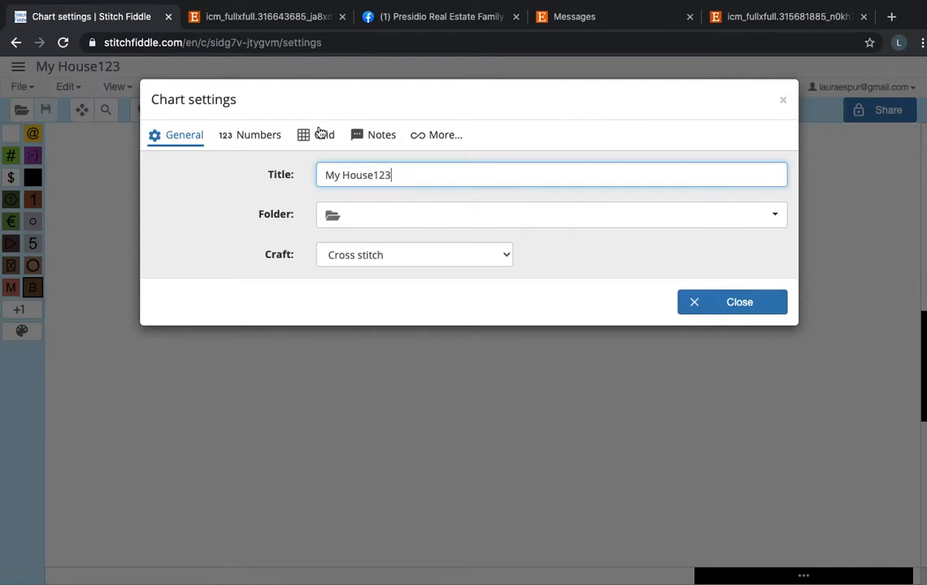
click(322, 137)
click(297, 201)
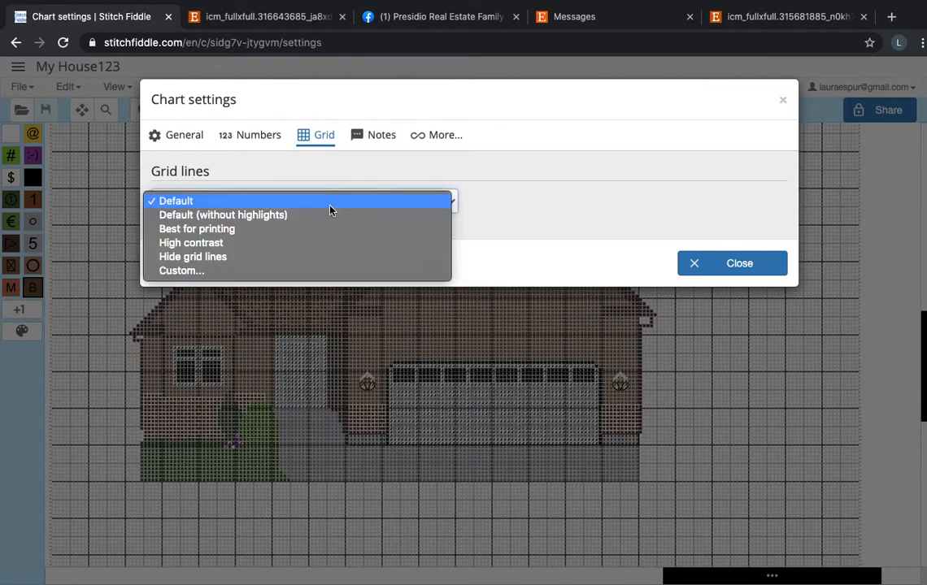
click(321, 257)
click(690, 268)
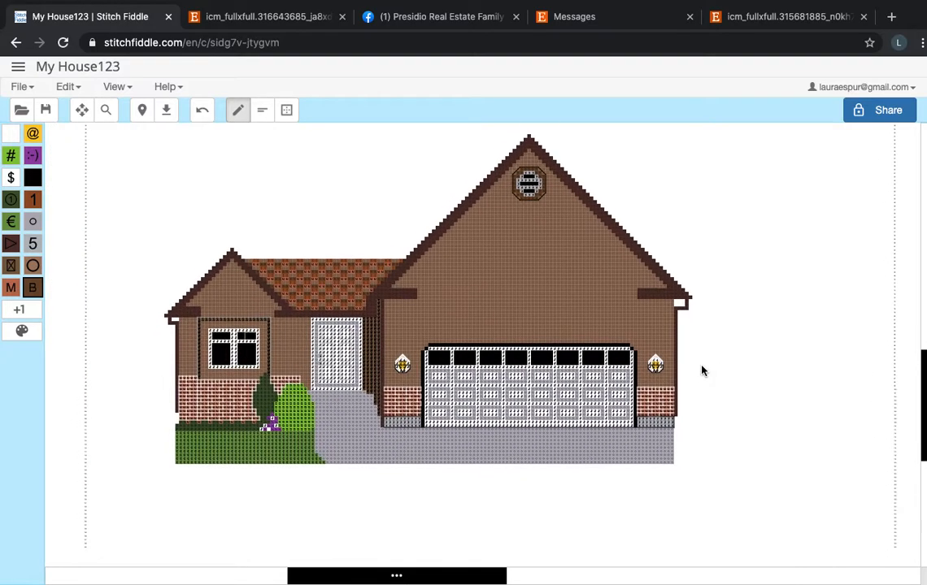
Examine the window, brickwork, shrubs and front door of the My House123 chart.
scroll(702, 368, up, 5)
scroll(702, 368, right, 4)
scroll(703, 367, down, 4)
scroll(702, 367, up, 1)
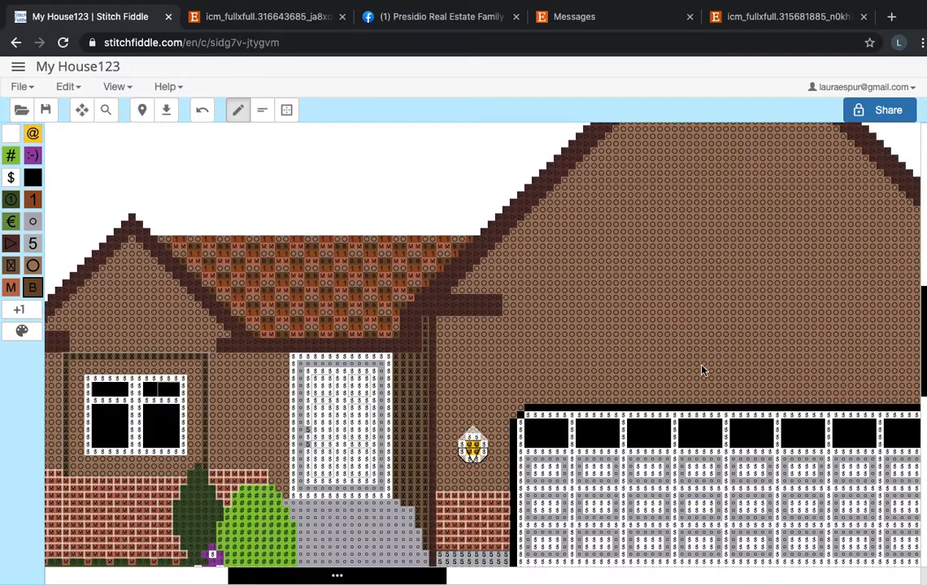
scroll(703, 371, down, 3)
scroll(702, 371, left, 2)
scroll(703, 370, up, 5)
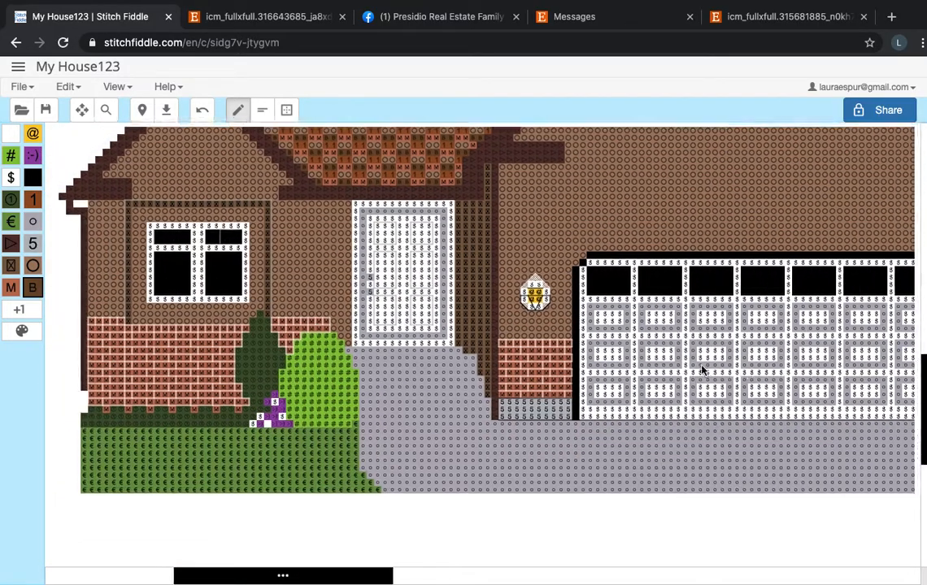
scroll(702, 370, down, 3)
scroll(703, 370, right, 3)
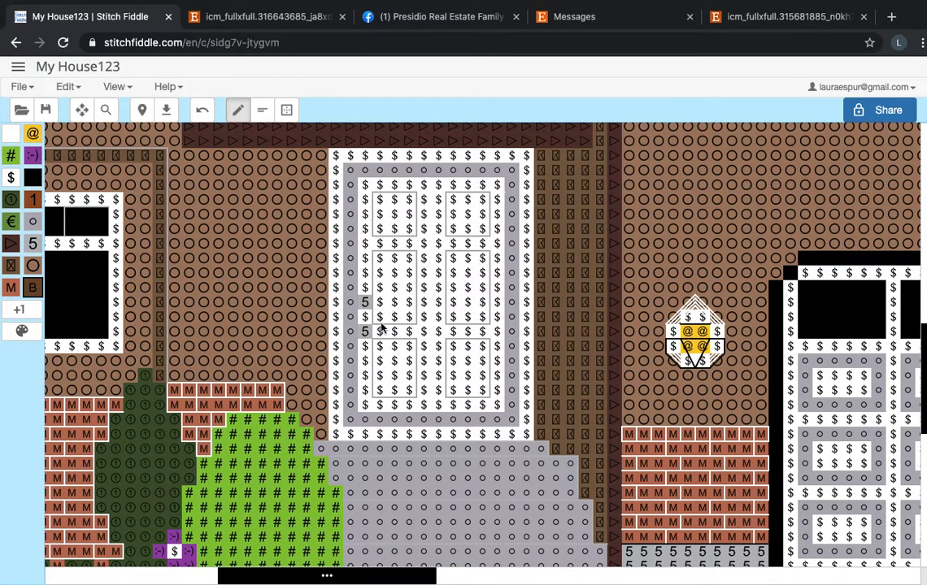
Examine the backstitched outdoor light, brick outlines and garage door panels beside the front door.
scroll(453, 294, right, 3)
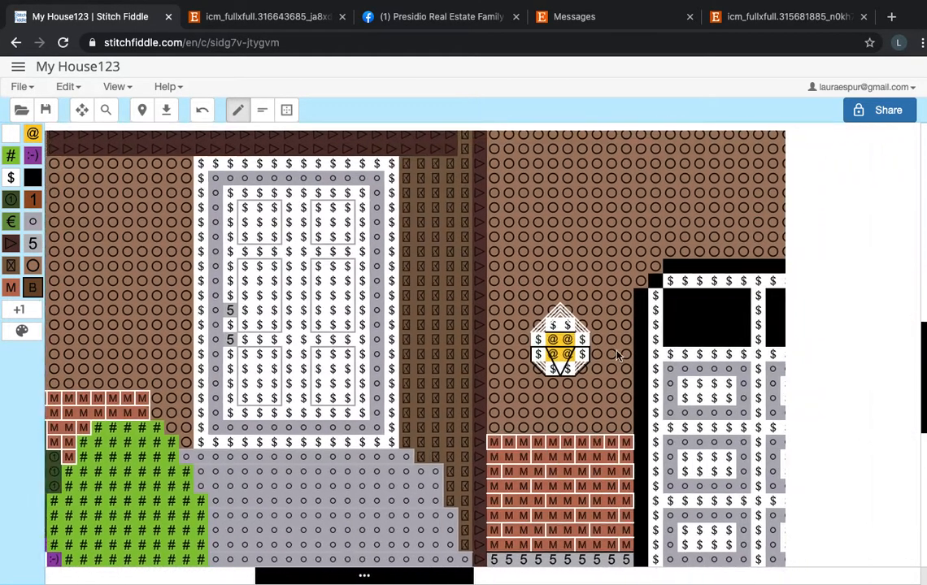
scroll(552, 358, up, 2)
scroll(551, 358, right, 3)
scroll(551, 358, down, 1)
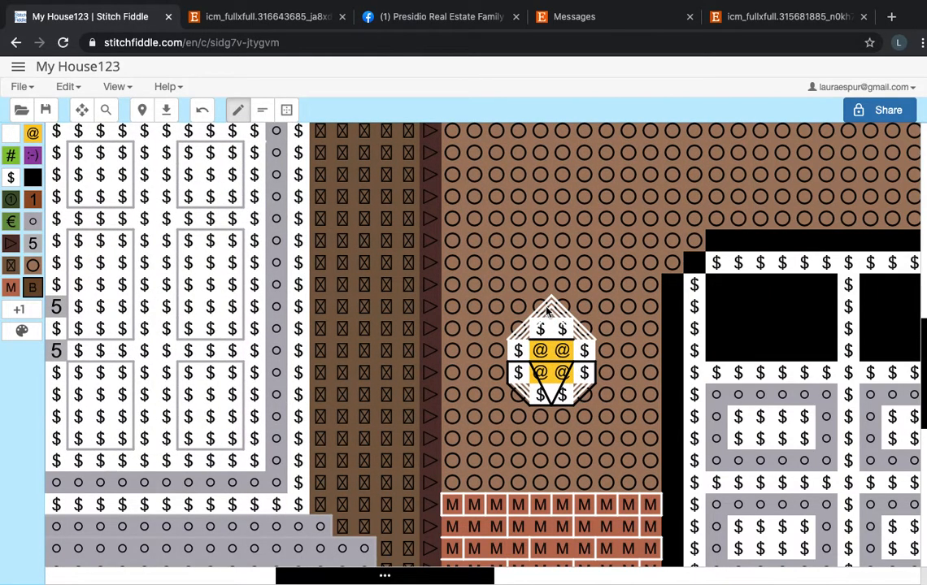
scroll(517, 437, down, 2)
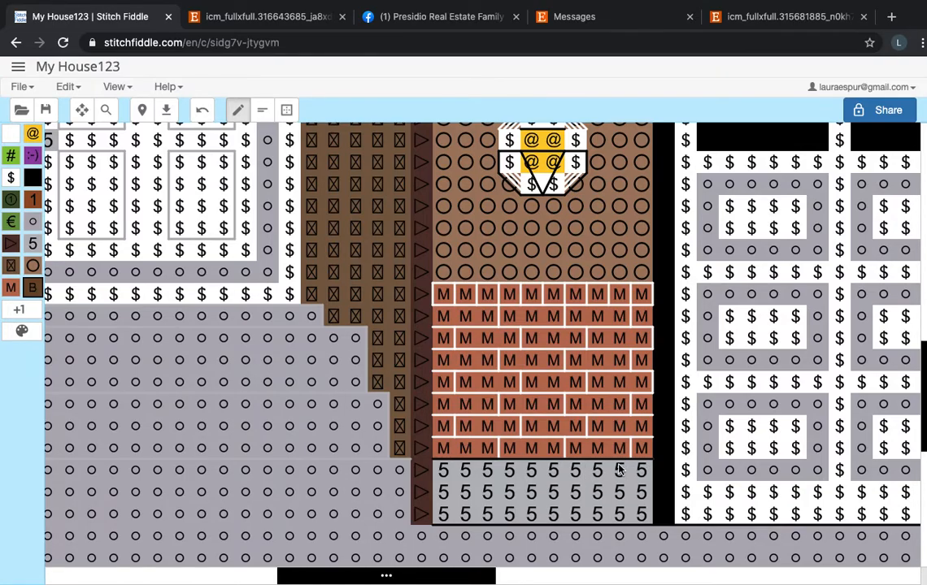
scroll(646, 315, right, 2)
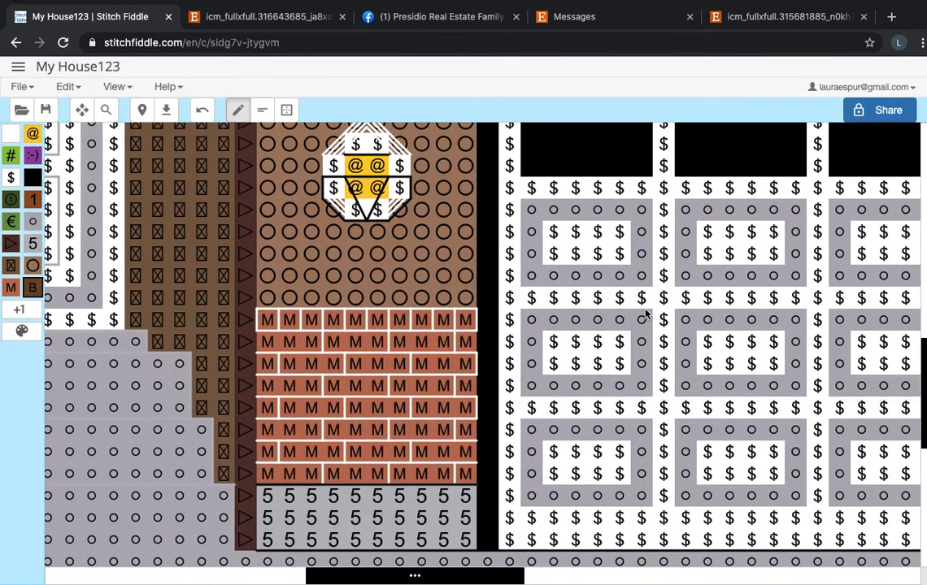
Examine the gable vent, the whole house and the multicolored roof shingle pattern.
scroll(645, 314, down, 1)
scroll(646, 314, down, 5)
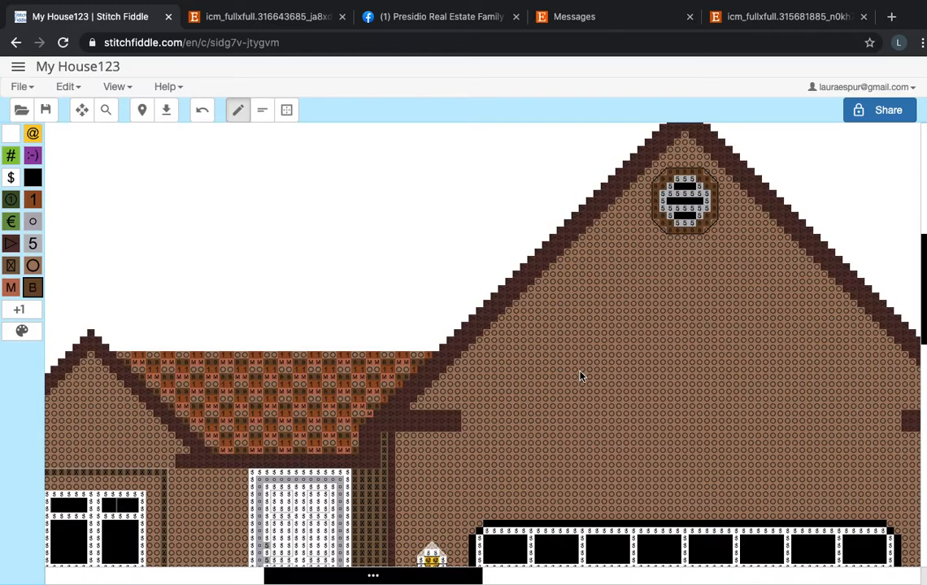
scroll(581, 377, down, 2)
scroll(581, 377, down, 3)
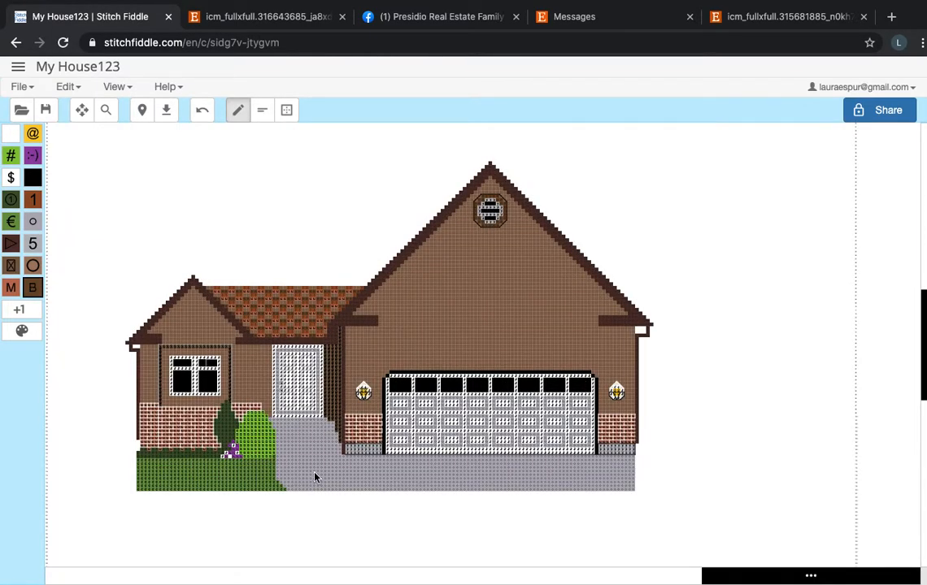
scroll(315, 478, up, 3)
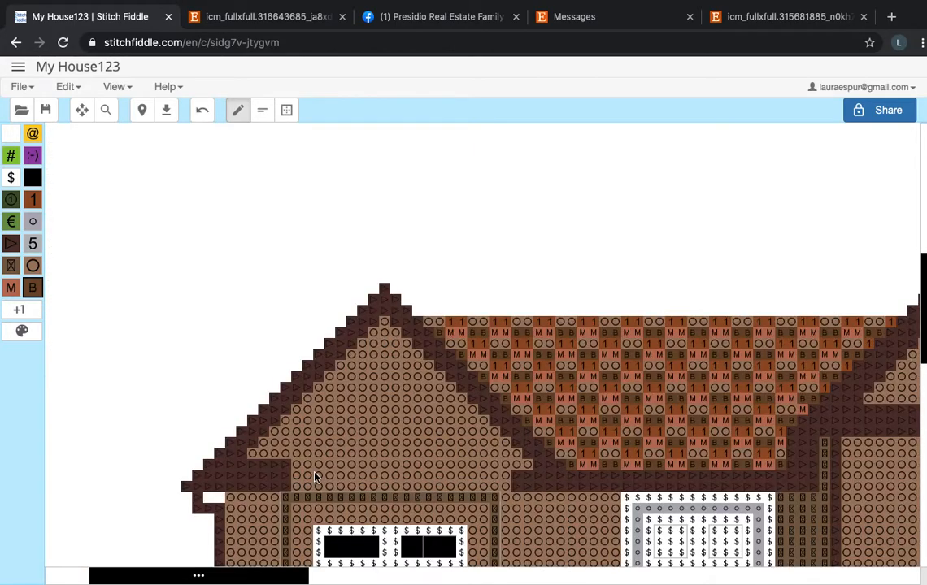
Backstitch a black full-stitch line along the top edge of the gray walkway directly below the front door.
scroll(315, 477, down, 5)
scroll(316, 477, right, 3)
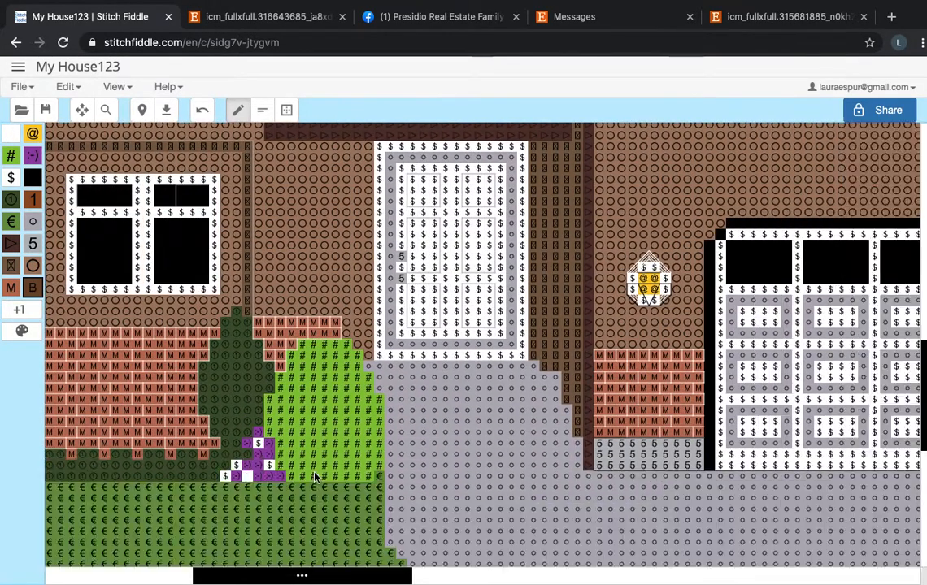
scroll(316, 477, down, 1)
scroll(316, 477, right, 2)
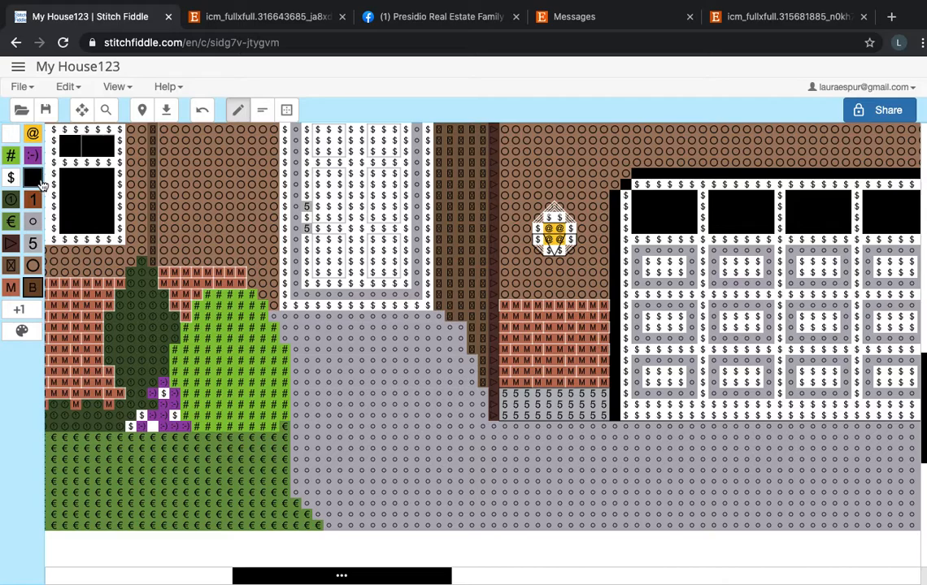
click(261, 110)
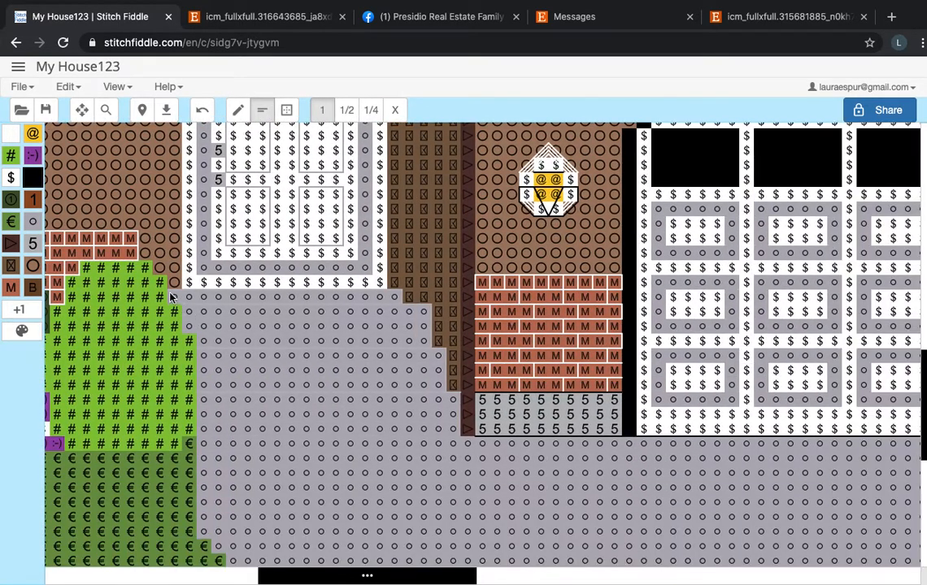
drag(170, 293, 376, 290)
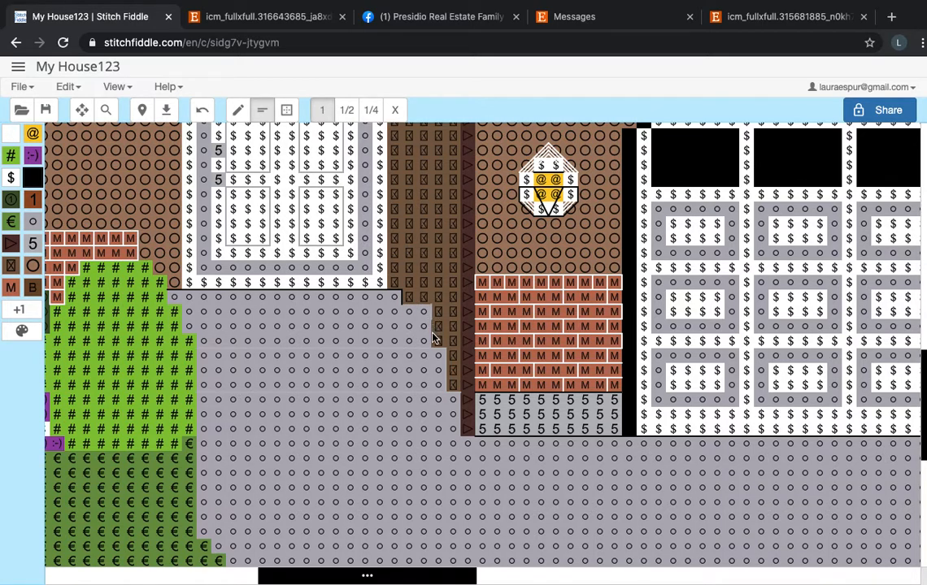
scroll(421, 313, up, 3)
scroll(422, 313, down, 3)
scroll(421, 313, right, 2)
click(543, 356)
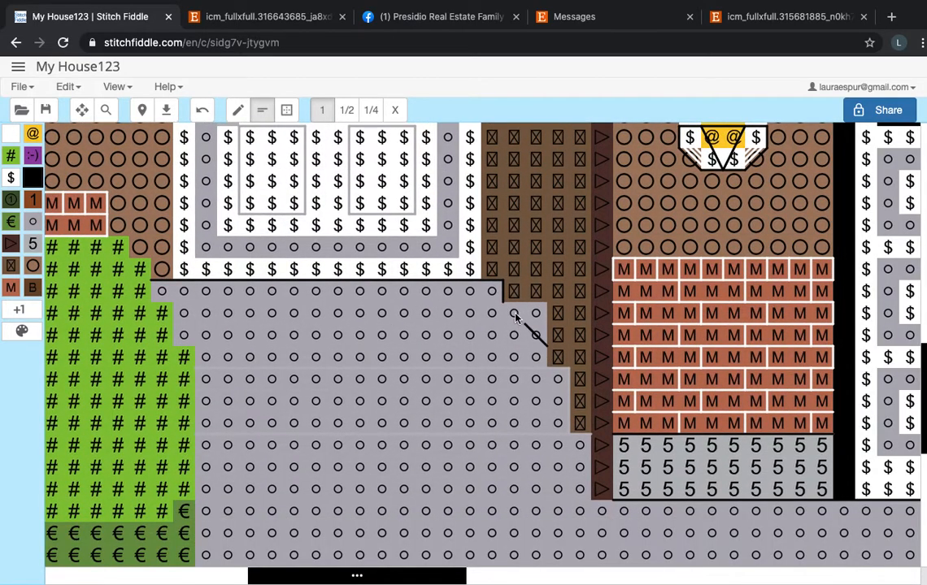
key(super+z)
scroll(547, 374, down, 3)
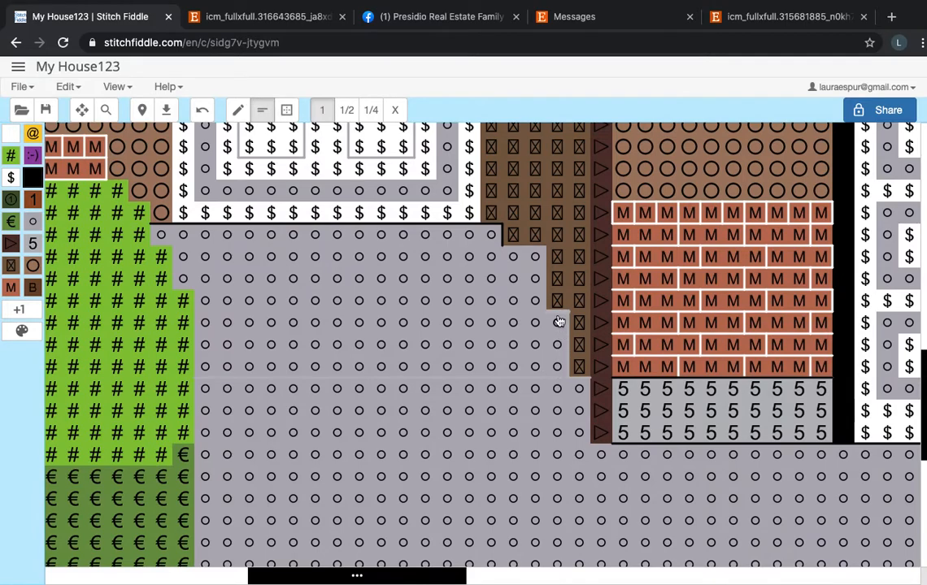
mouse_move(544, 311)
mouse_down()
mouse_move(509, 255)
mouse_move(370, 244)
mouse_move(263, 260)
mouse_move(181, 253)
mouse_up()
key(super+z)
Backstitch black outlines for the upper front stairs below the door, with horizontal step edges and a slanted side line.
click(490, 250)
drag(517, 294, 178, 297)
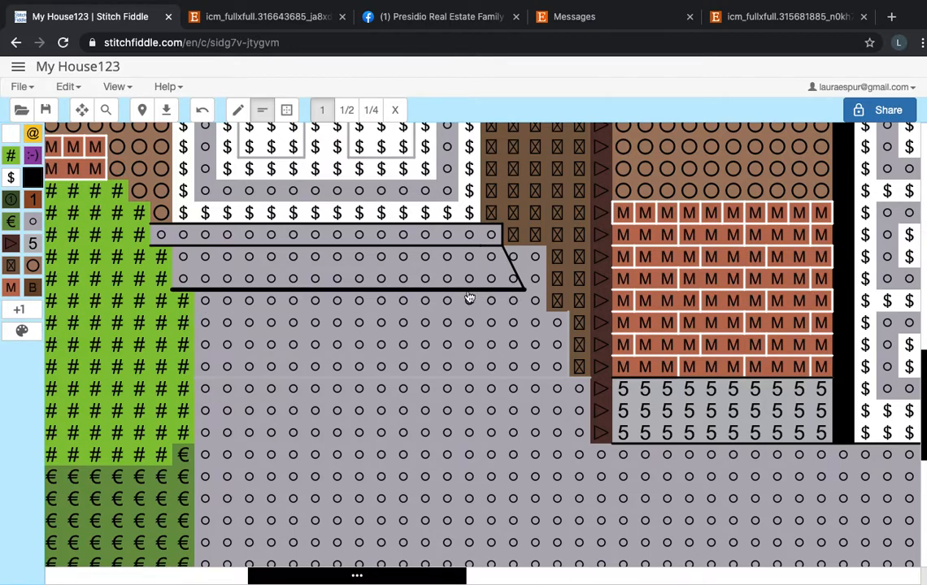
click(528, 301)
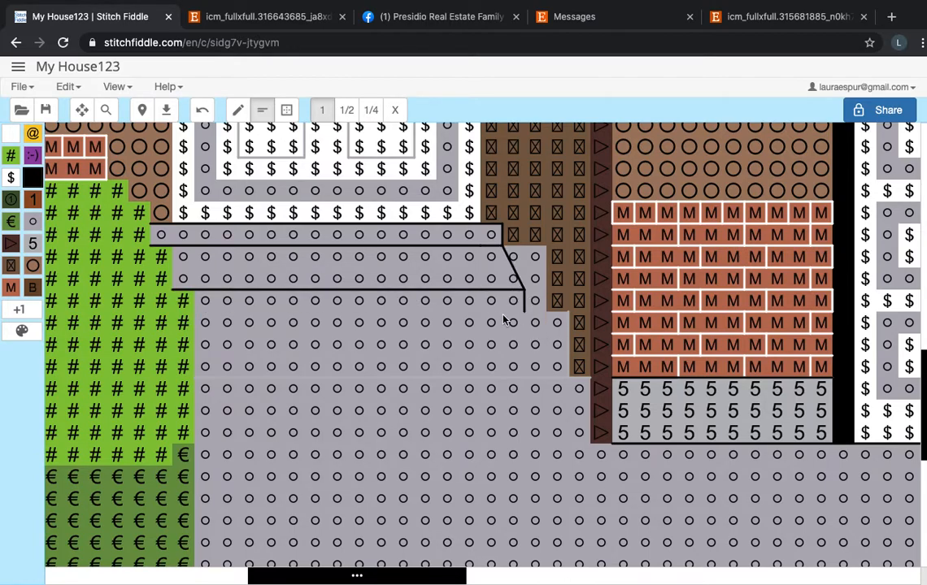
drag(517, 317, 208, 310)
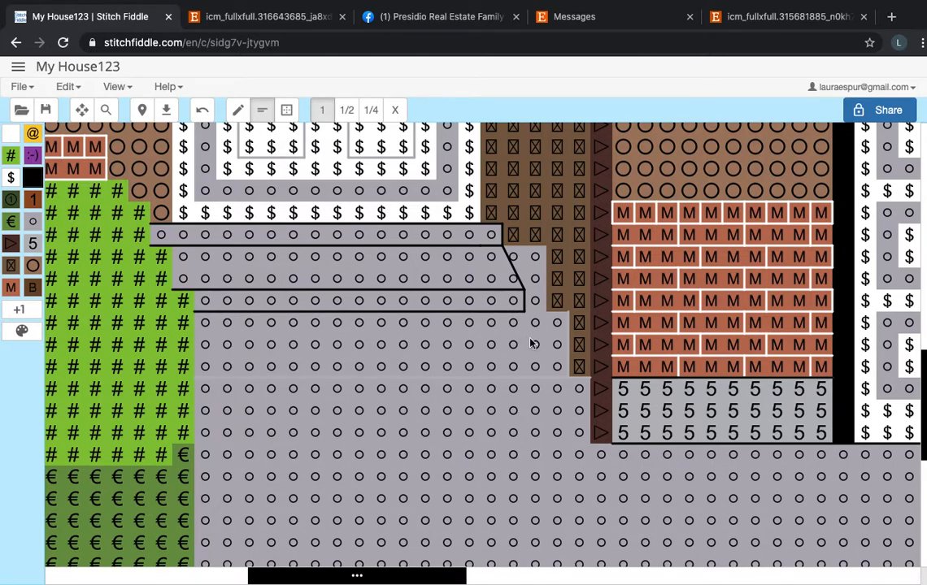
Backstitch the remaining lower stairs down to the driveway level, continuing the slanted side line and the horizontal edges across the walkway.
drag(543, 356, 522, 319)
drag(537, 362, 282, 360)
drag(207, 364, 196, 362)
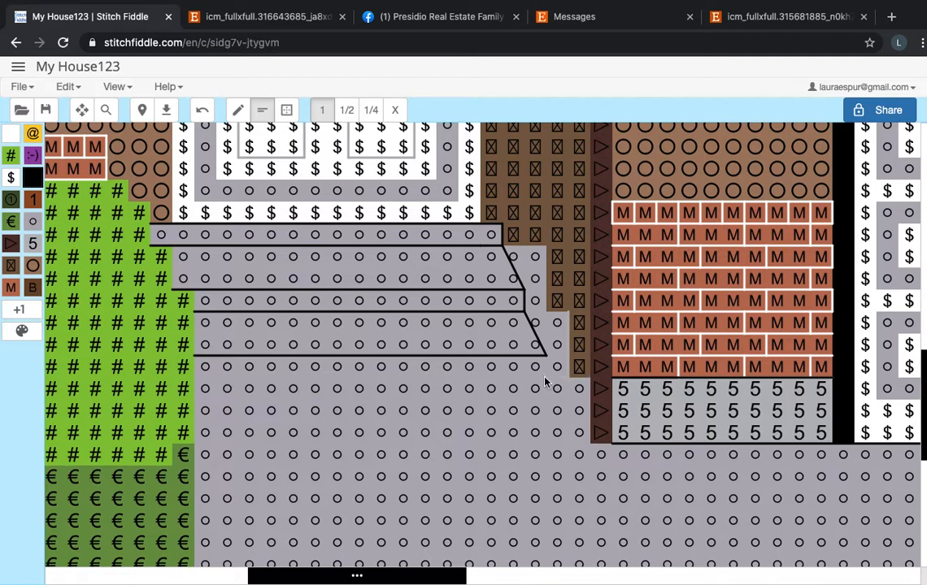
drag(570, 421, 548, 378)
mouse_move(536, 382)
mouse_down()
mouse_move(252, 390)
mouse_move(192, 380)
mouse_up()
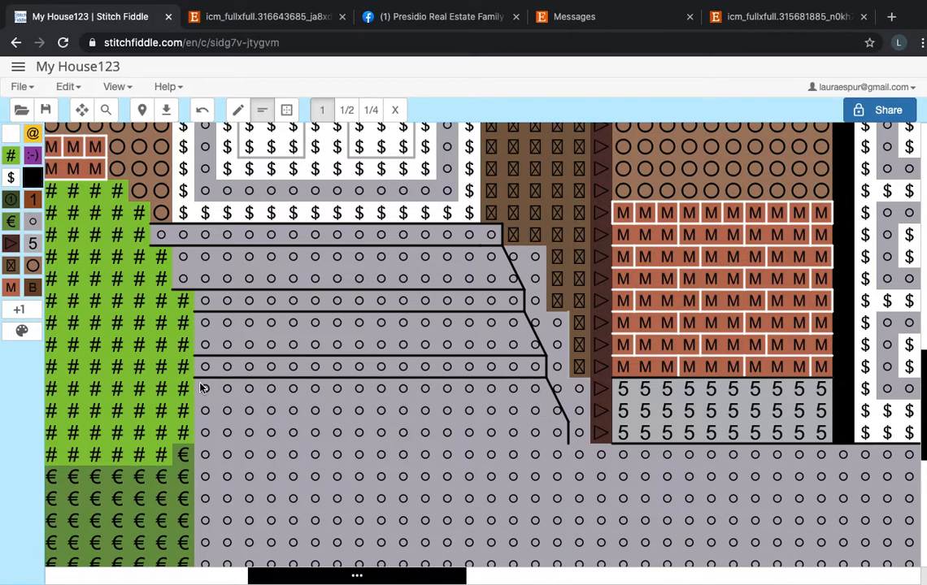
drag(515, 429, 199, 434)
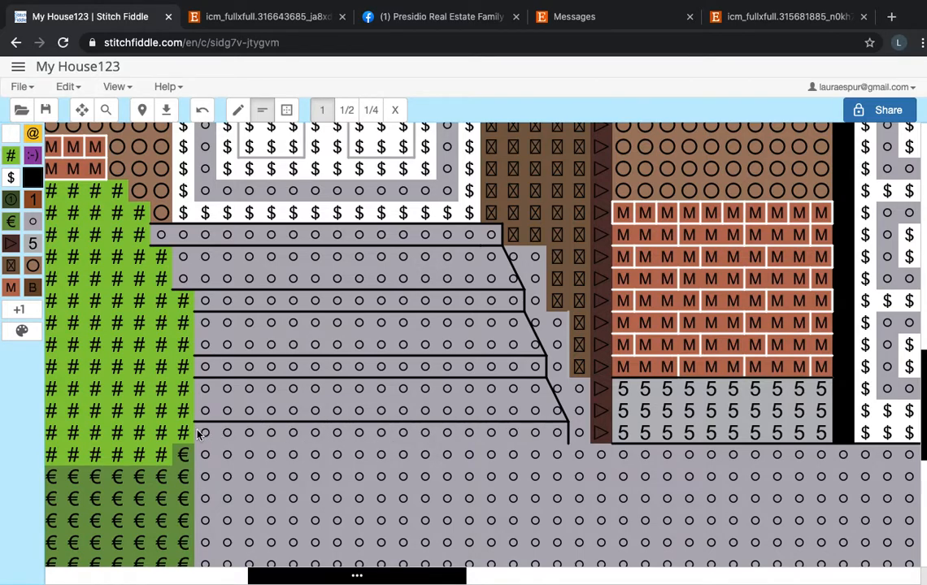
drag(560, 447, 195, 461)
Fill the gray squares between the stairs' slanted side and the post with the boxed-X brown, and erase the leftover light backstitch line there.
click(11, 265)
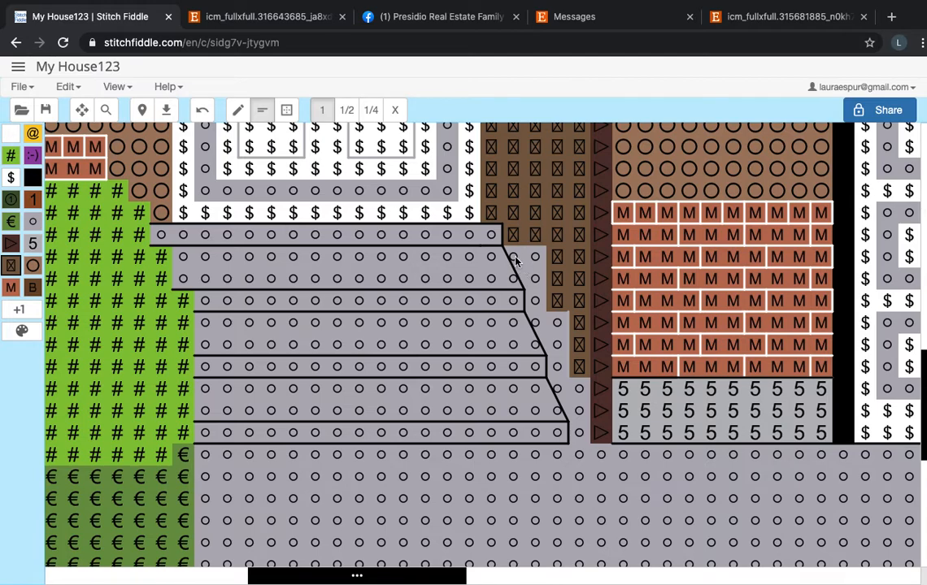
click(237, 110)
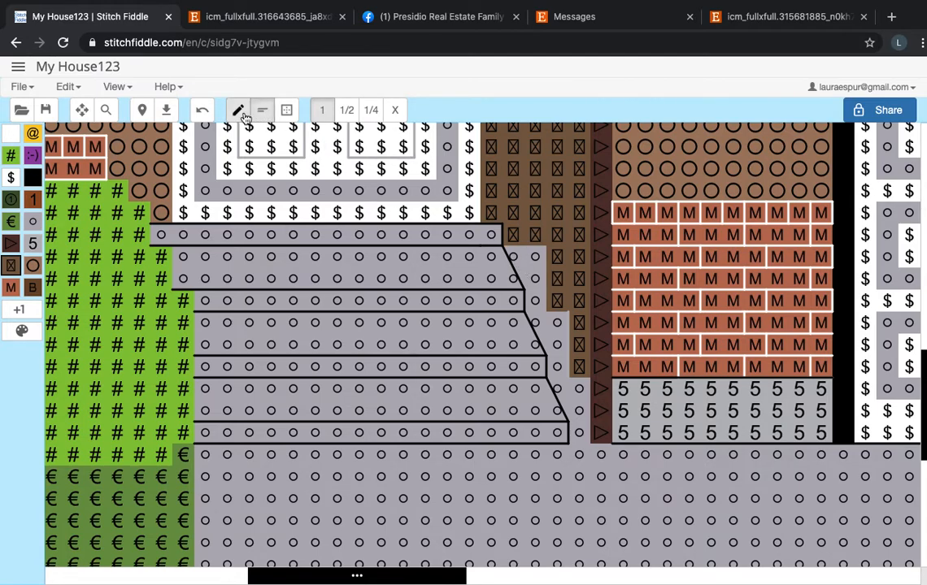
click(519, 258)
click(530, 262)
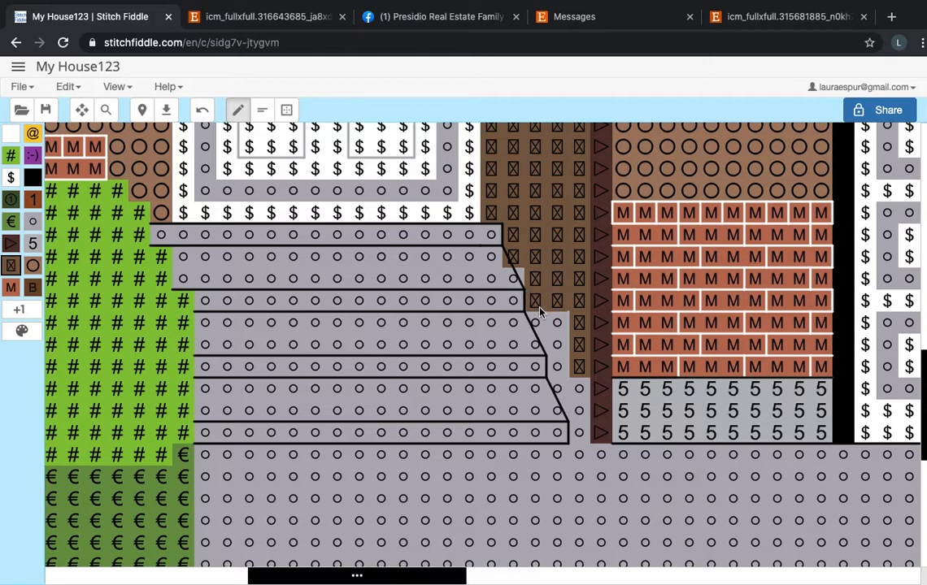
drag(553, 329, 557, 375)
click(557, 388)
click(571, 389)
click(574, 410)
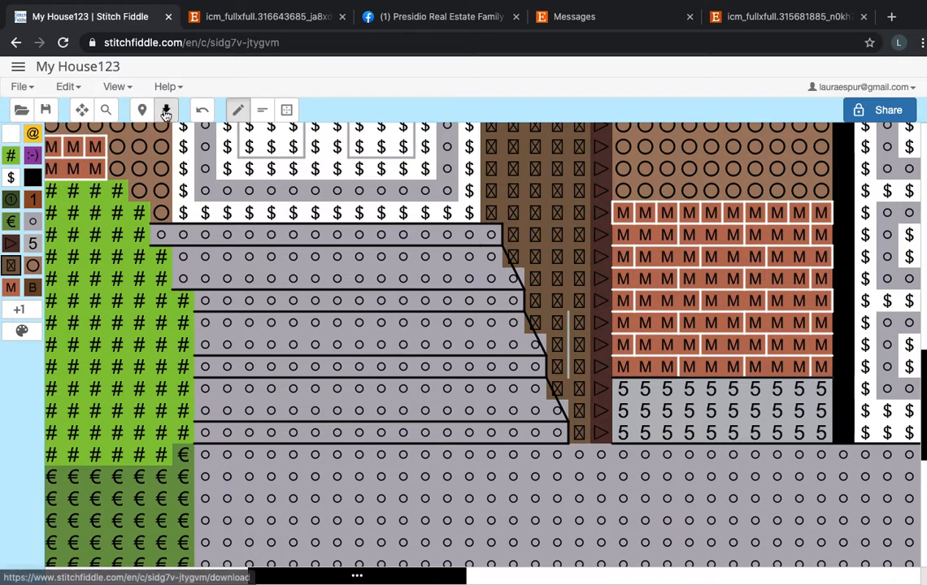
click(265, 113)
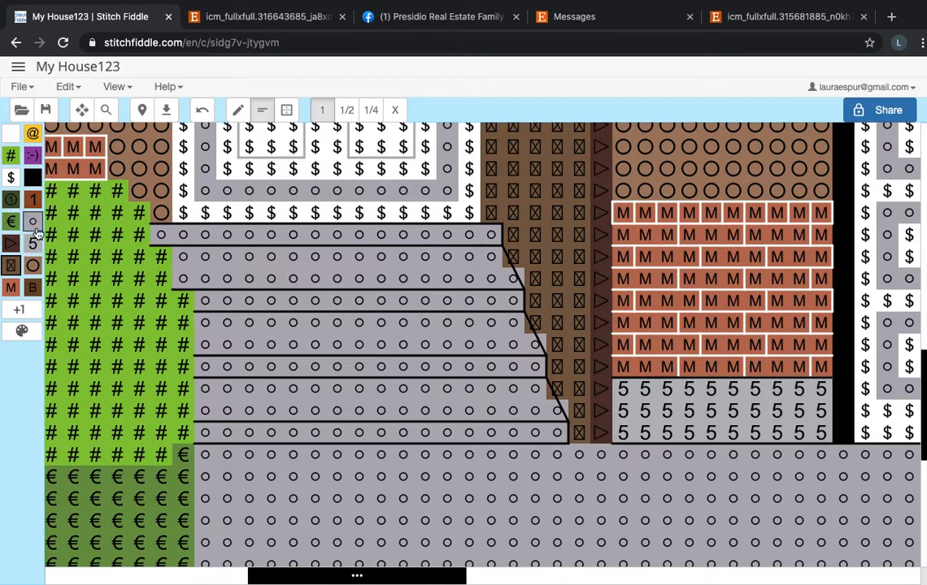
click(27, 314)
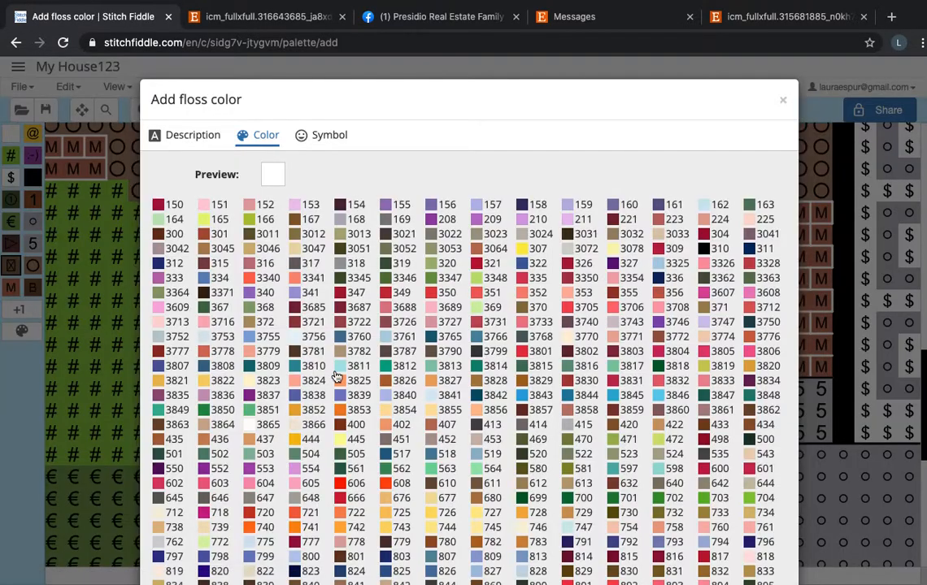
scroll(300, 335, down, 2)
scroll(335, 317, up, 1)
scroll(653, 540, down, 3)
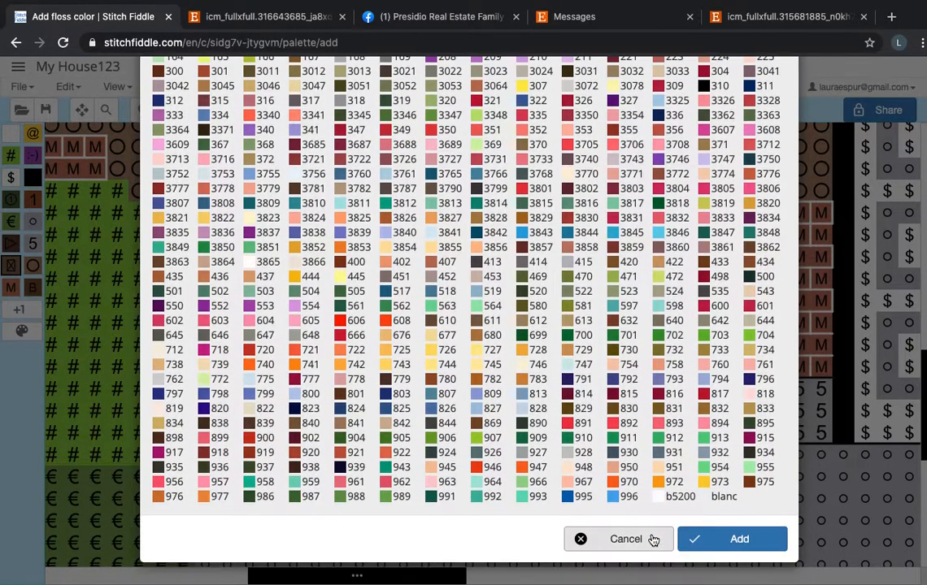
click(652, 540)
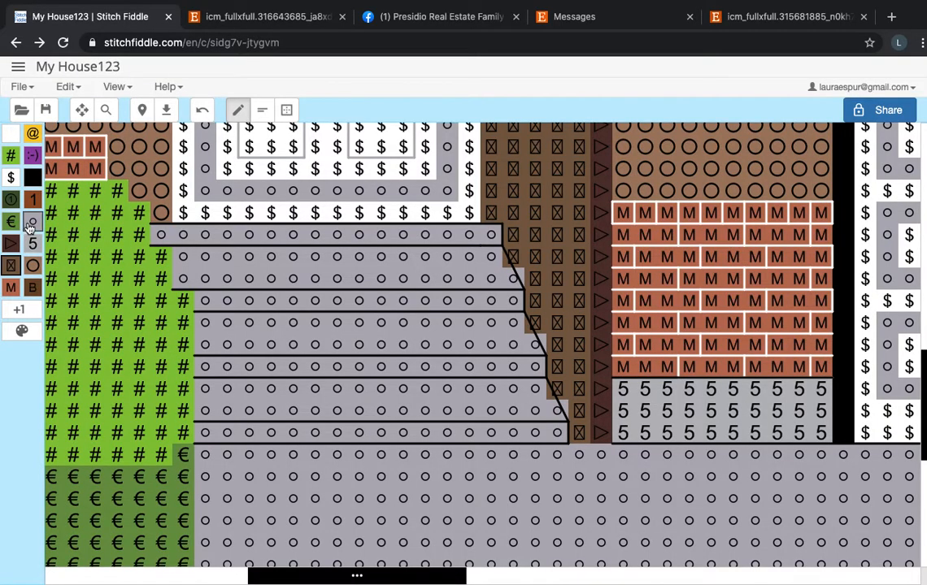
Add the dark gray floss color 169 to the chart's palette.
click(19, 309)
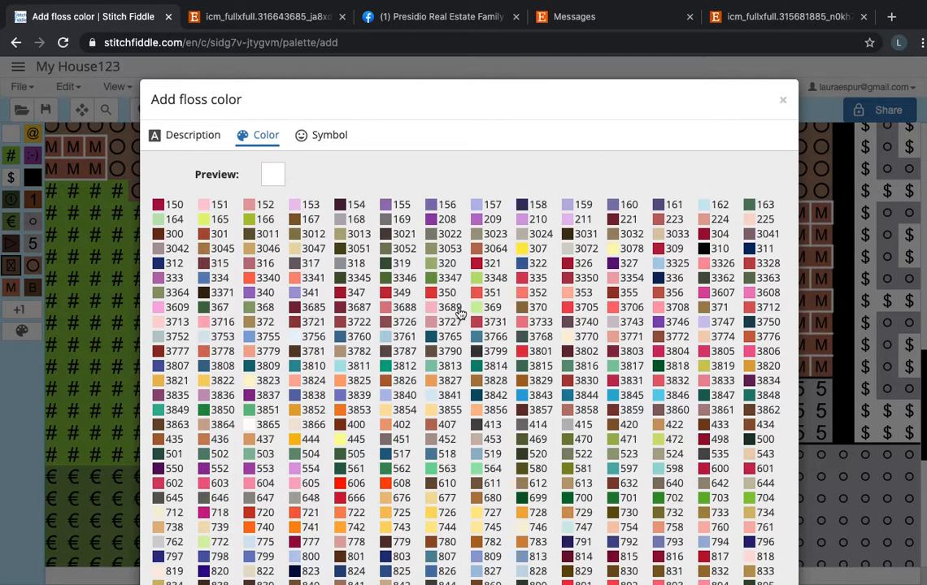
scroll(410, 279, down, 2)
scroll(488, 244, up, 1)
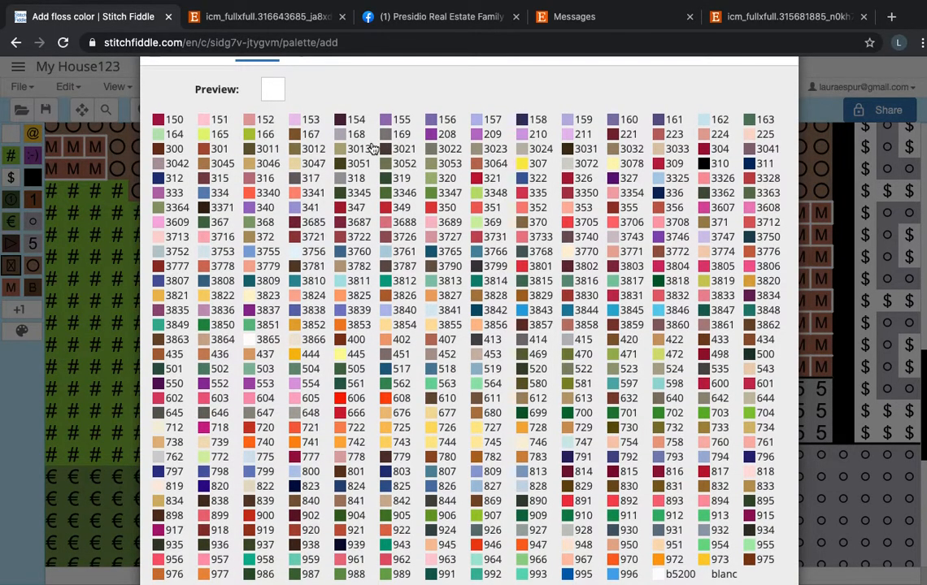
click(394, 137)
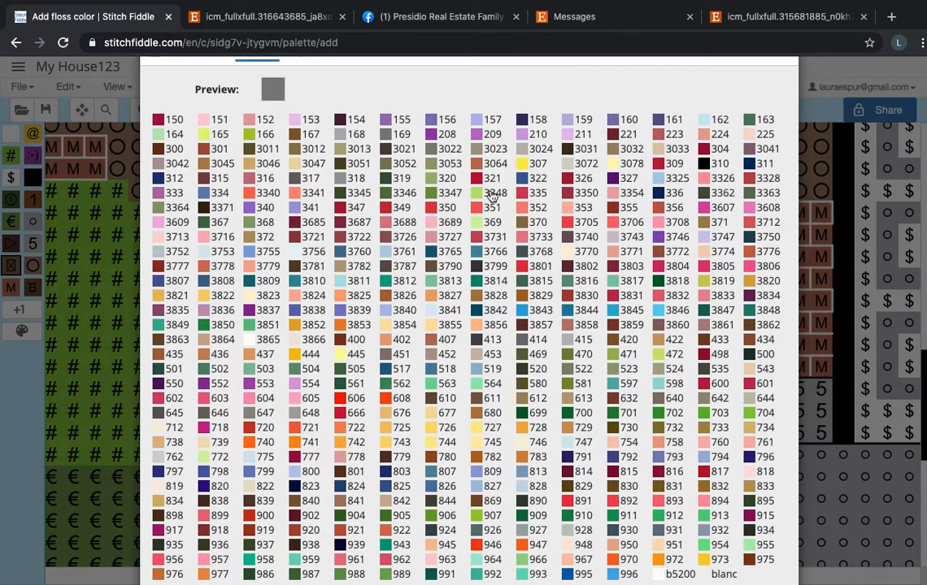
scroll(715, 455, down, 2)
click(724, 539)
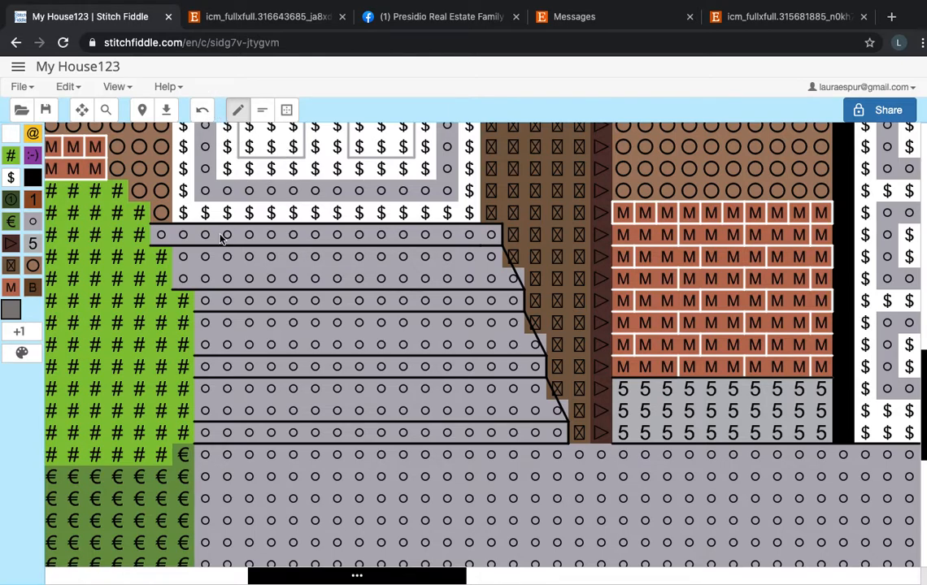
Fill the four single-row stair risers below the front door with the new dark gray floss.
drag(172, 237, 386, 239)
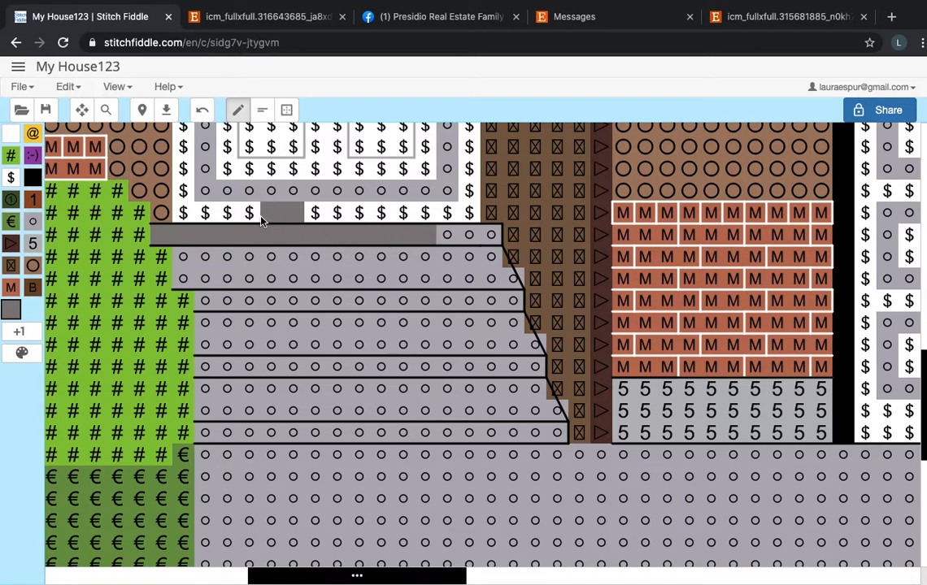
click(202, 109)
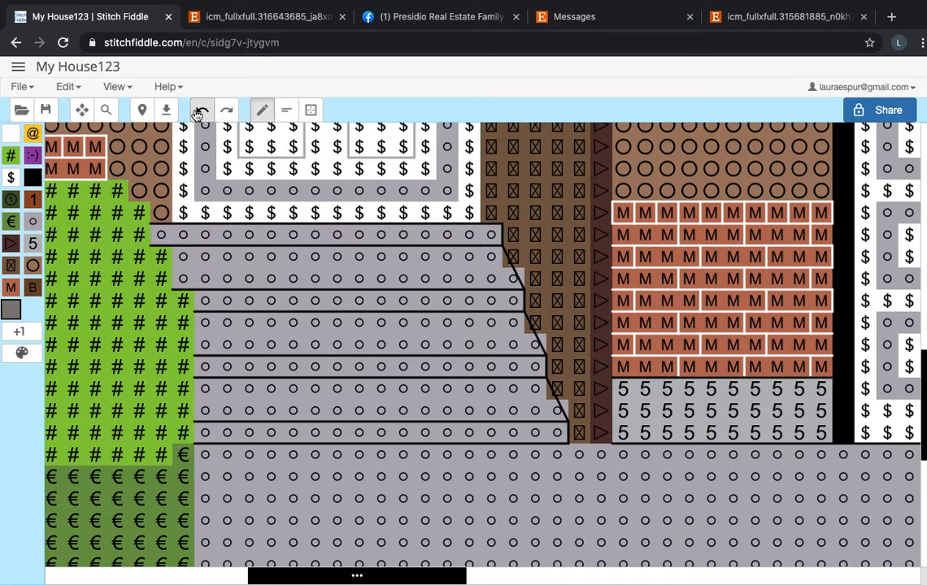
drag(517, 302, 400, 307)
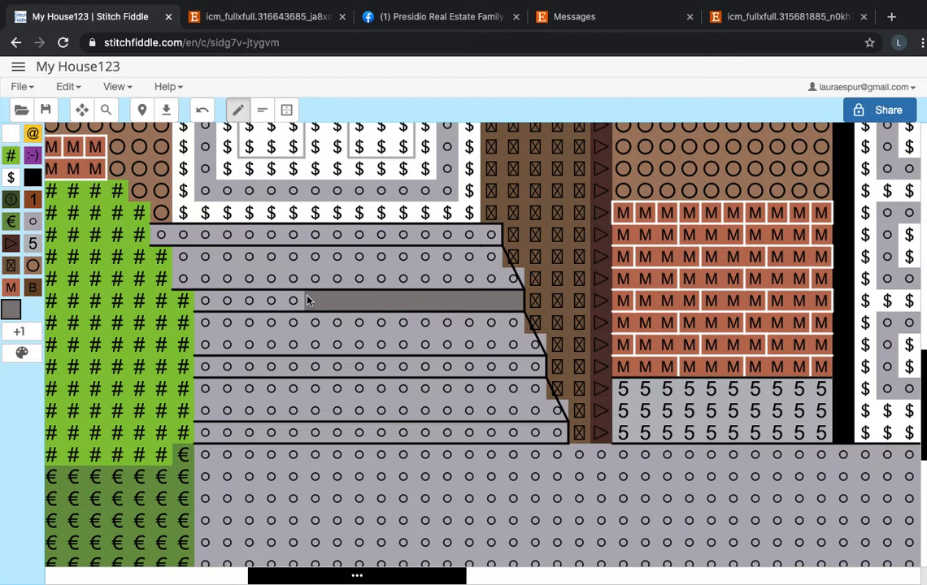
drag(251, 301, 202, 300)
drag(196, 367, 538, 367)
drag(566, 433, 226, 443)
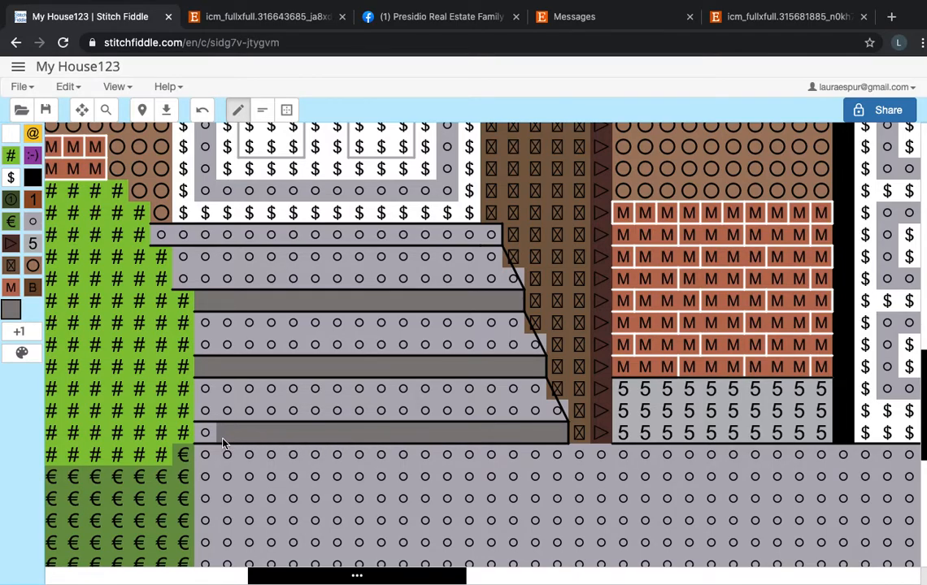
scroll(207, 440, down, 3)
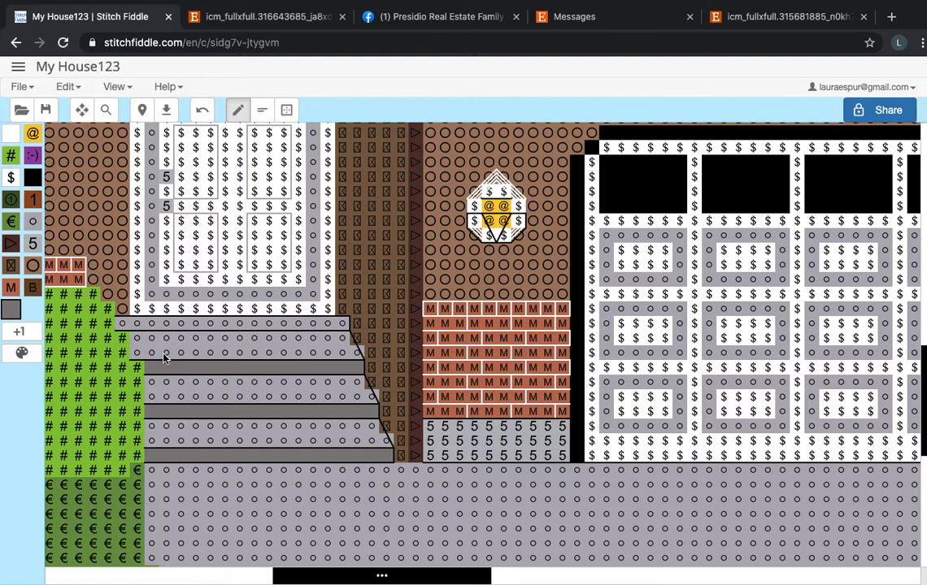
mouse_move(134, 335)
mouse_down()
mouse_move(161, 325)
mouse_move(340, 327)
mouse_up()
Save the My House123 chart with the new front stairs.
scroll(517, 390, down, 3)
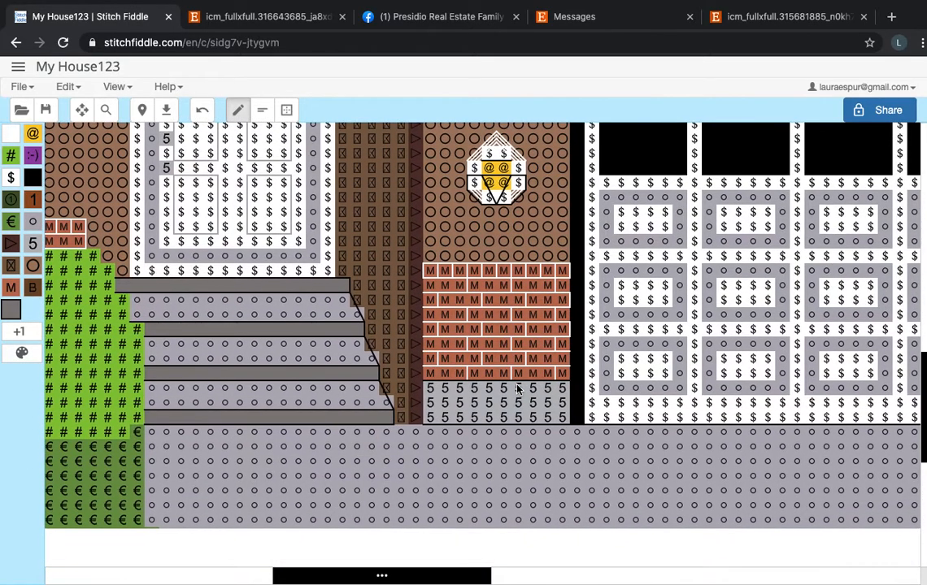
scroll(518, 389, down, 2)
scroll(517, 390, up, 4)
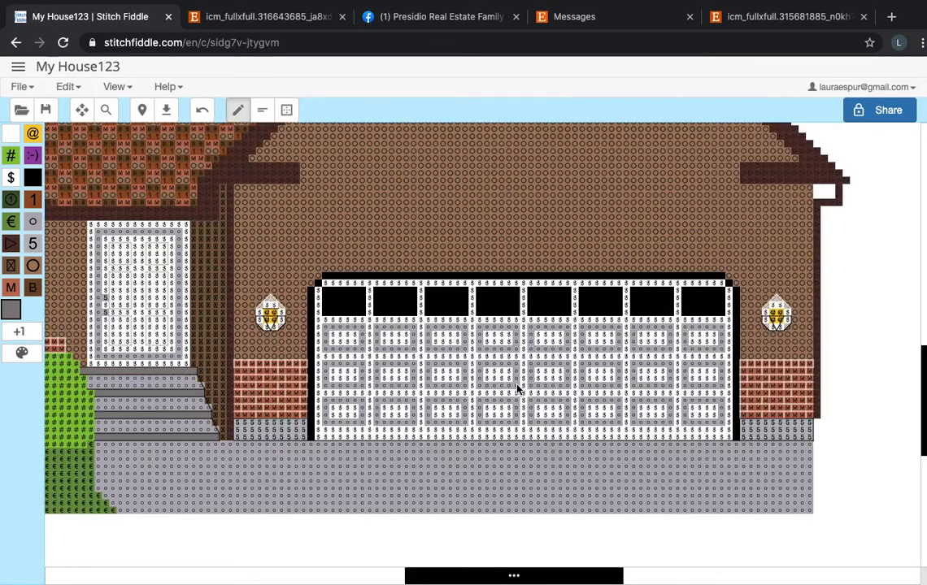
scroll(408, 386, down, 3)
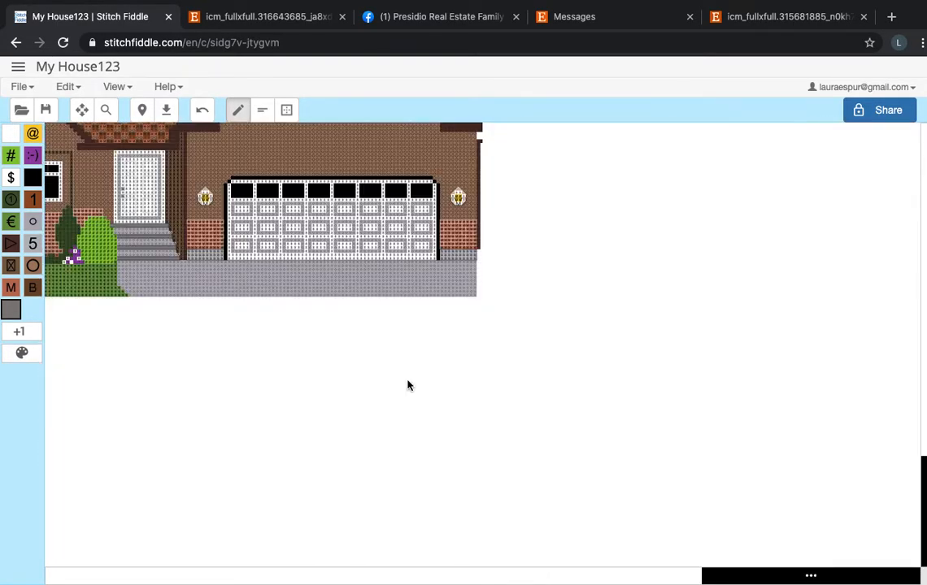
scroll(157, 402, left, 2)
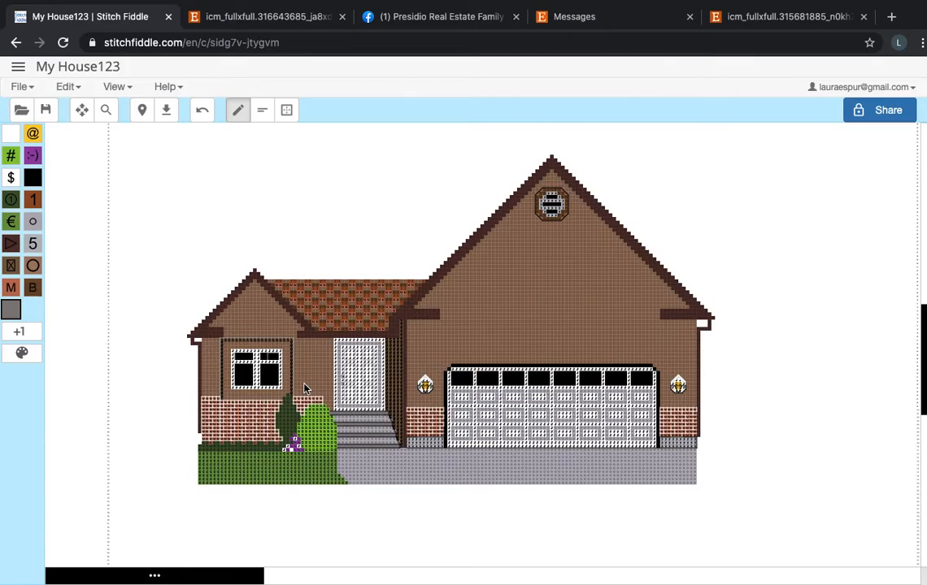
scroll(305, 389, up, 3)
scroll(305, 388, up, 1)
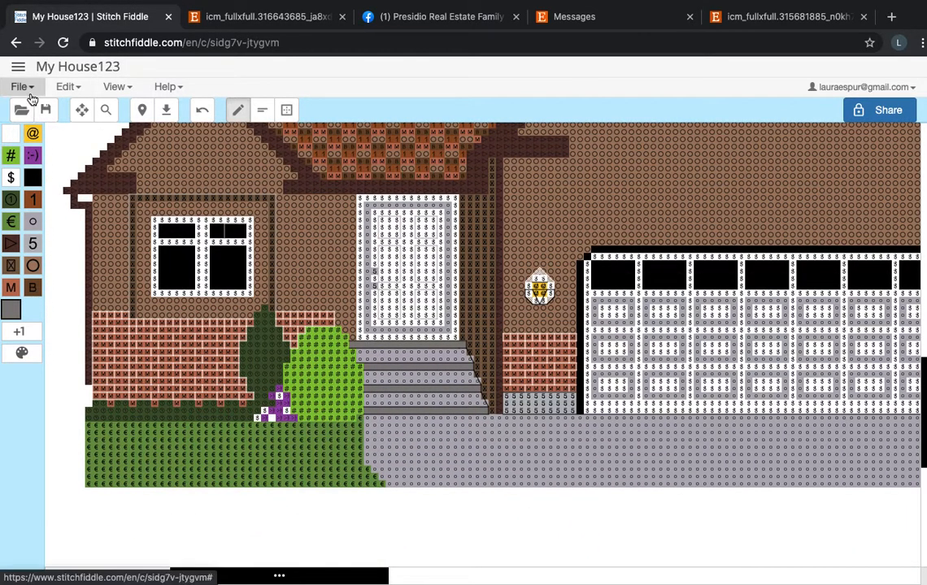
click(31, 93)
click(41, 151)
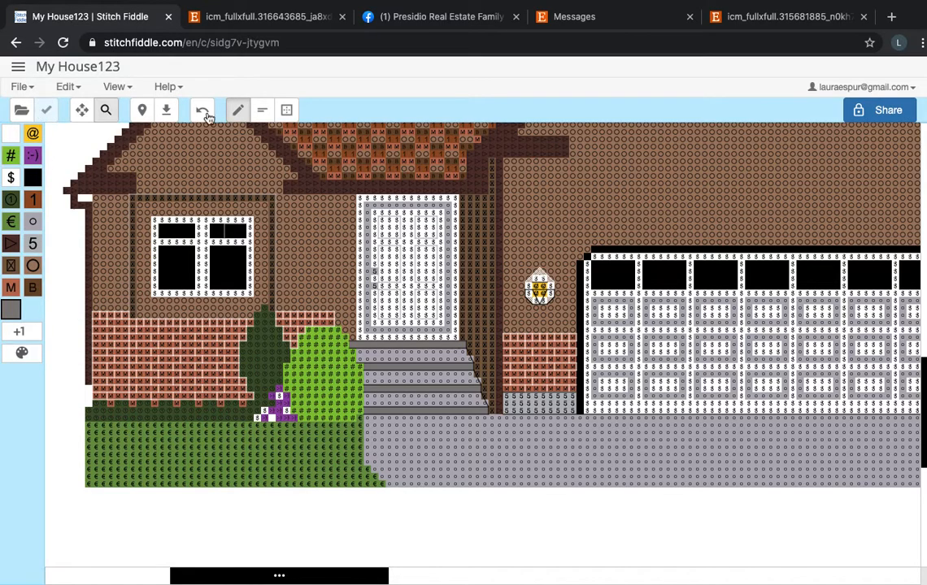
Open the smaller tan house chart from the list of saved charts.
scroll(319, 225, down, 3)
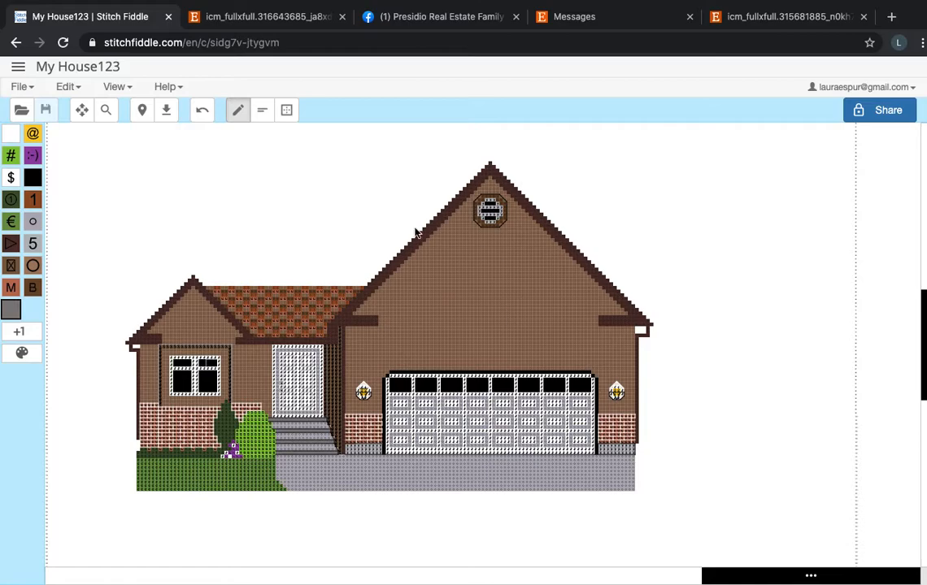
click(19, 70)
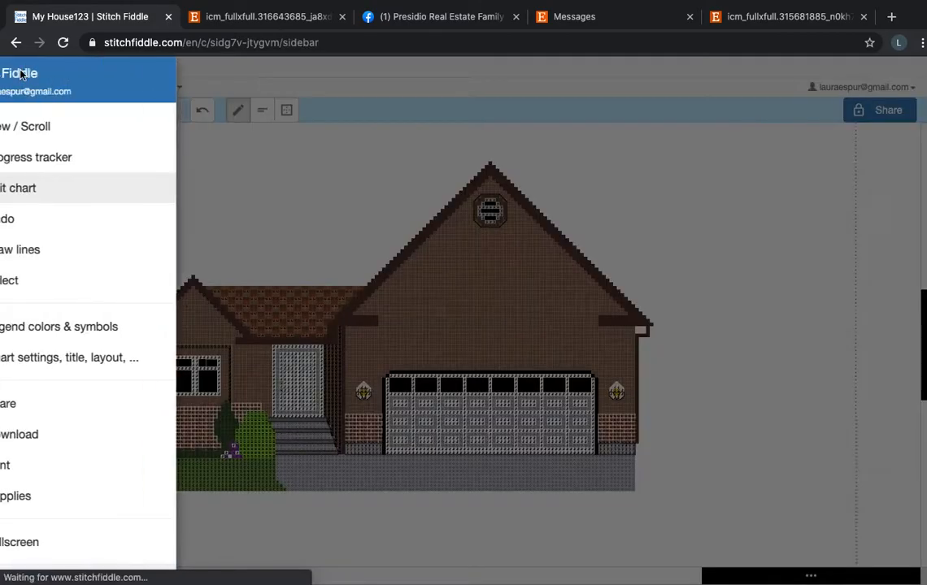
scroll(159, 488, down, 1)
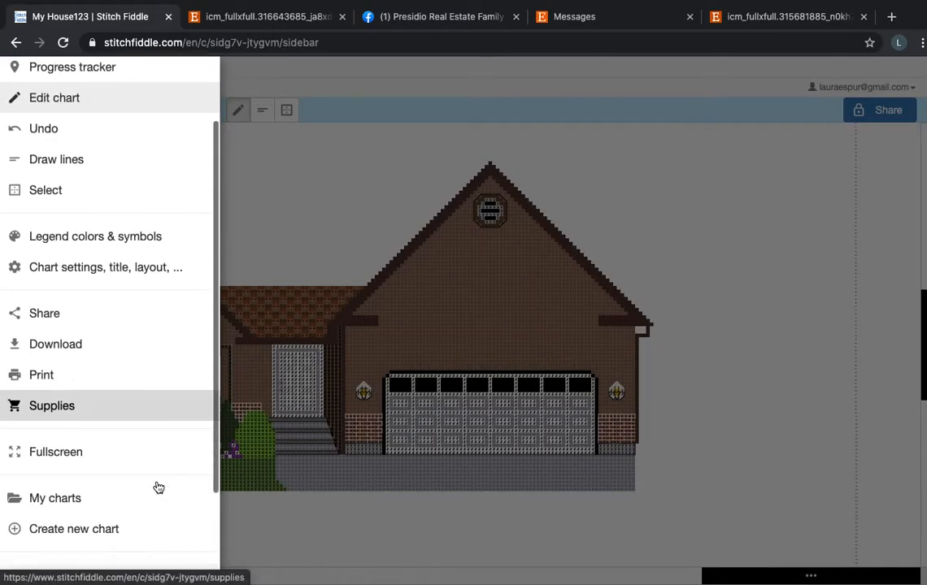
click(149, 504)
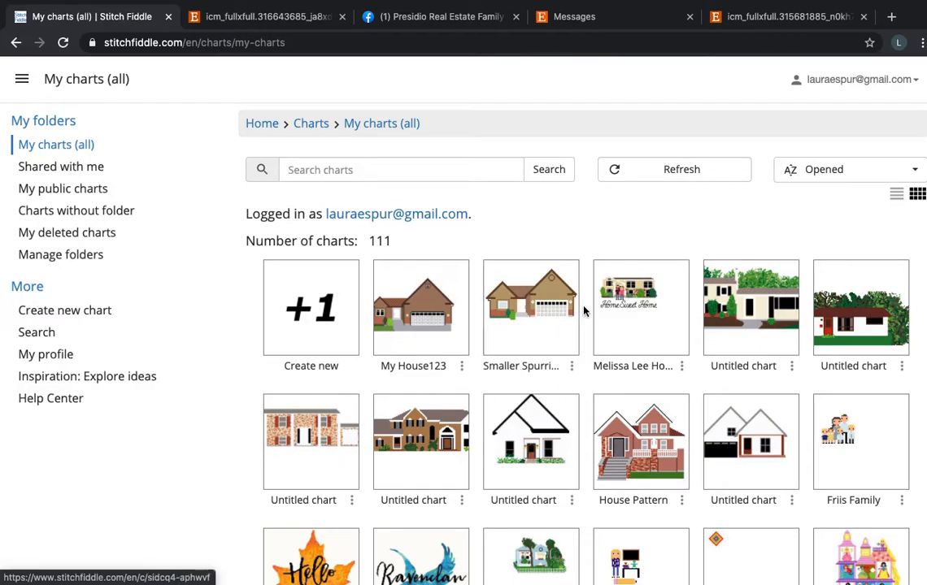
click(548, 309)
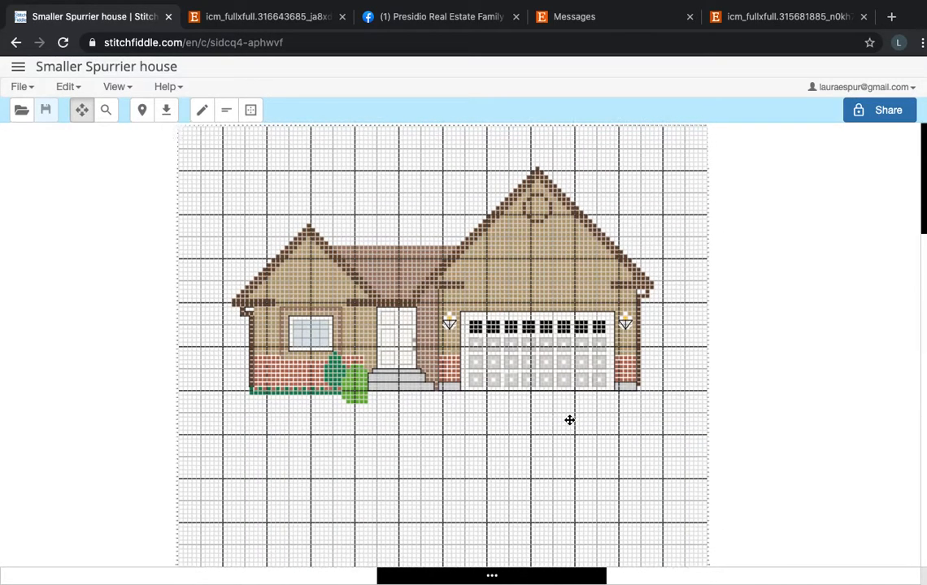
Examine the tan house chart's overall layout, including its roofs, door, steps, shrubs, garage and surrounding empty grid.
scroll(455, 386, up, 5)
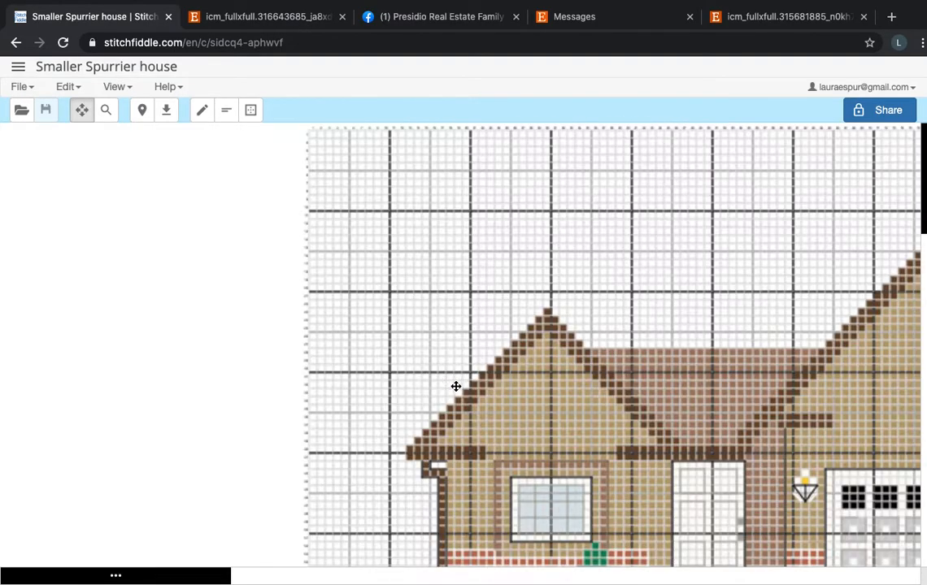
scroll(456, 386, right, 5)
scroll(455, 387, down, 2)
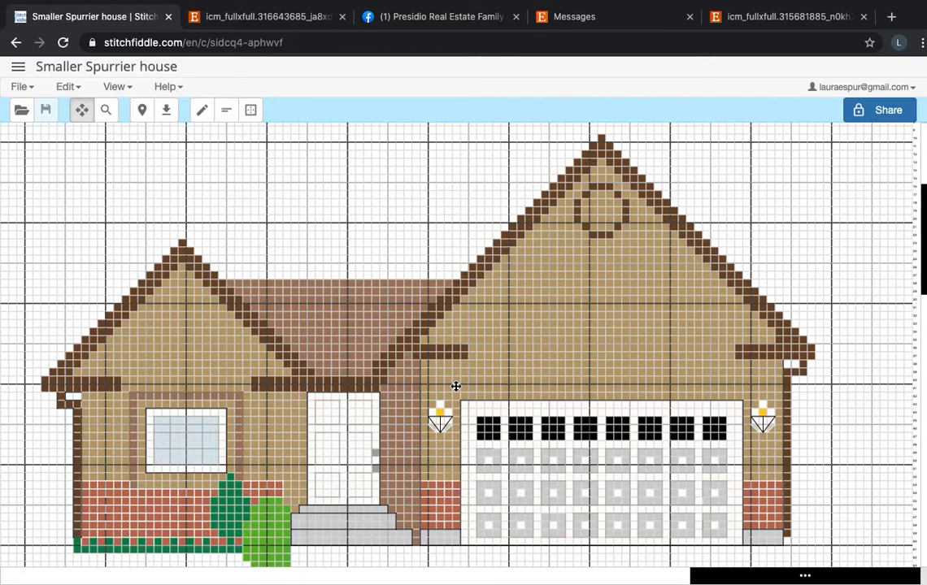
scroll(474, 422, down, 2)
scroll(474, 422, left, 1)
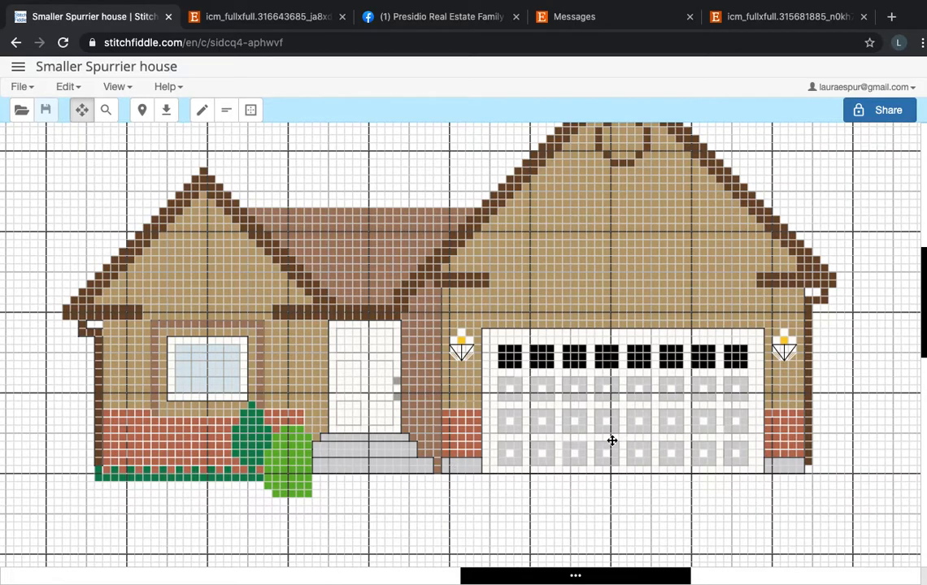
scroll(759, 312, up, 1)
scroll(759, 311, right, 1)
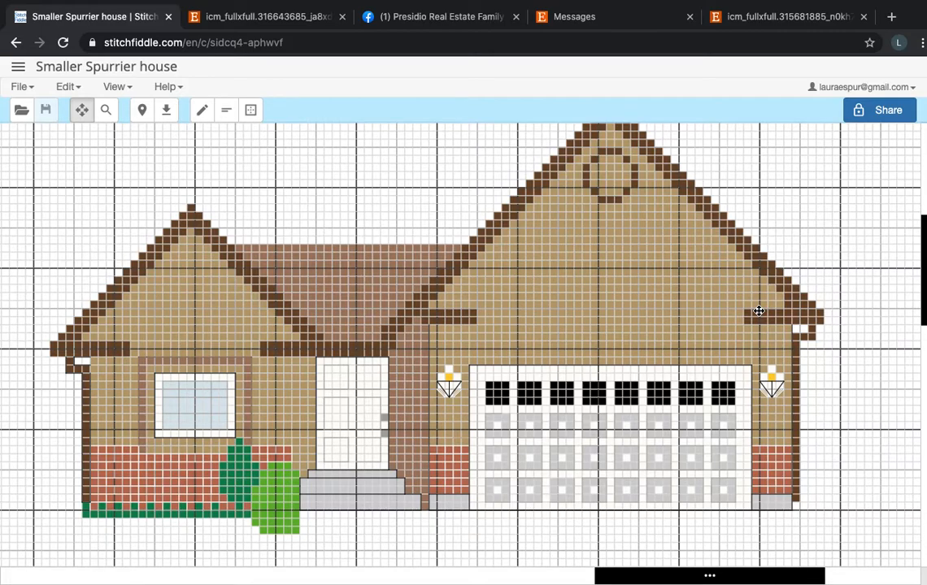
scroll(726, 340, up, 1)
scroll(726, 339, left, 1)
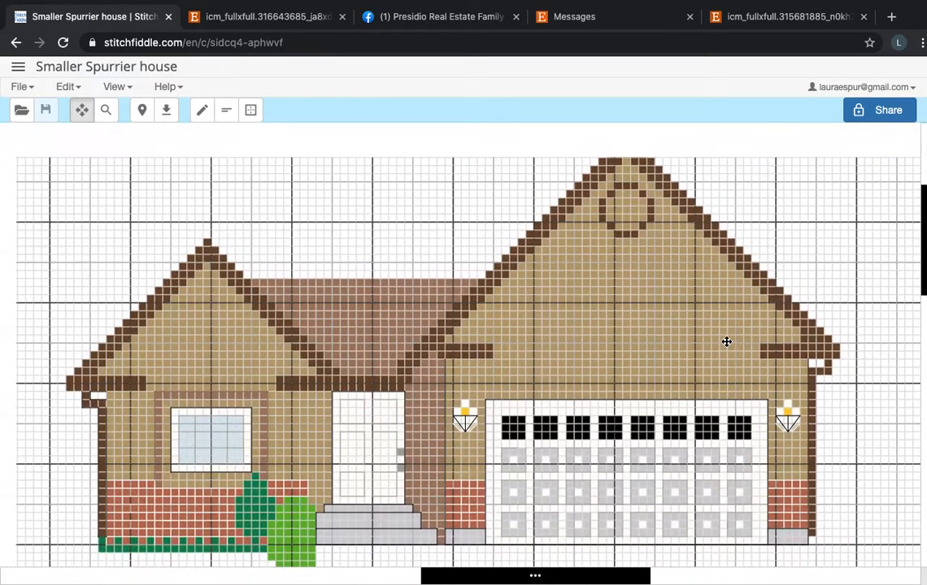
scroll(726, 341, down, 5)
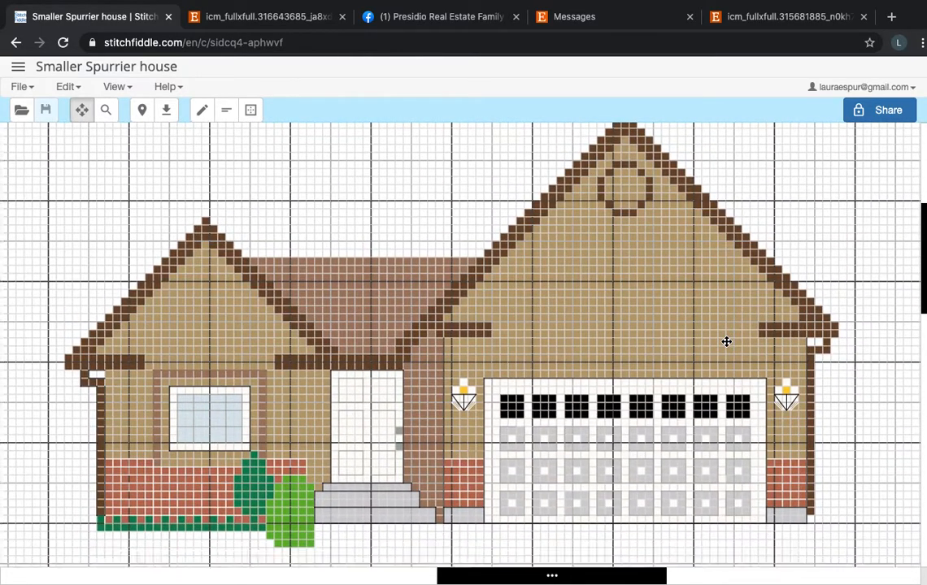
scroll(727, 341, up, 1)
scroll(727, 341, left, 1)
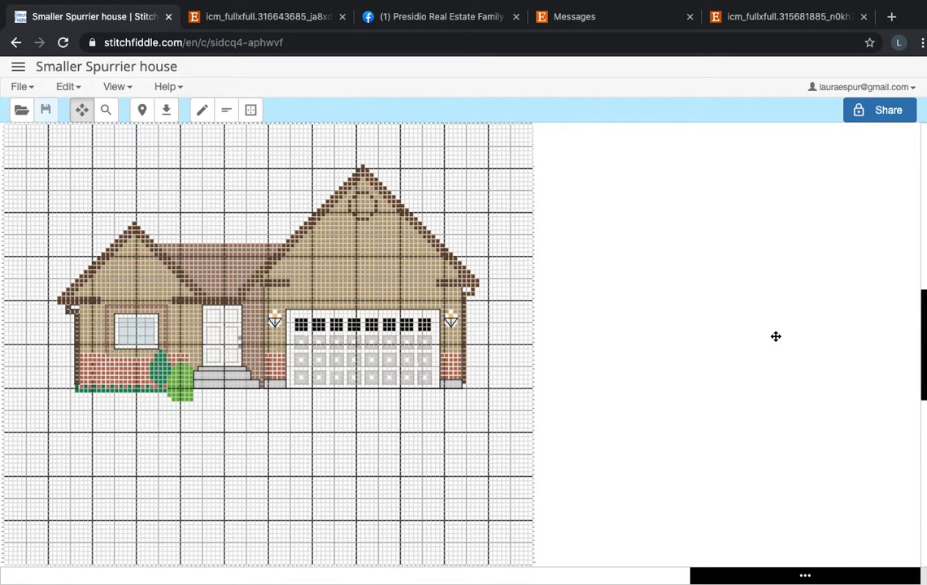
scroll(422, 353, left, 1)
scroll(422, 353, left, 1)
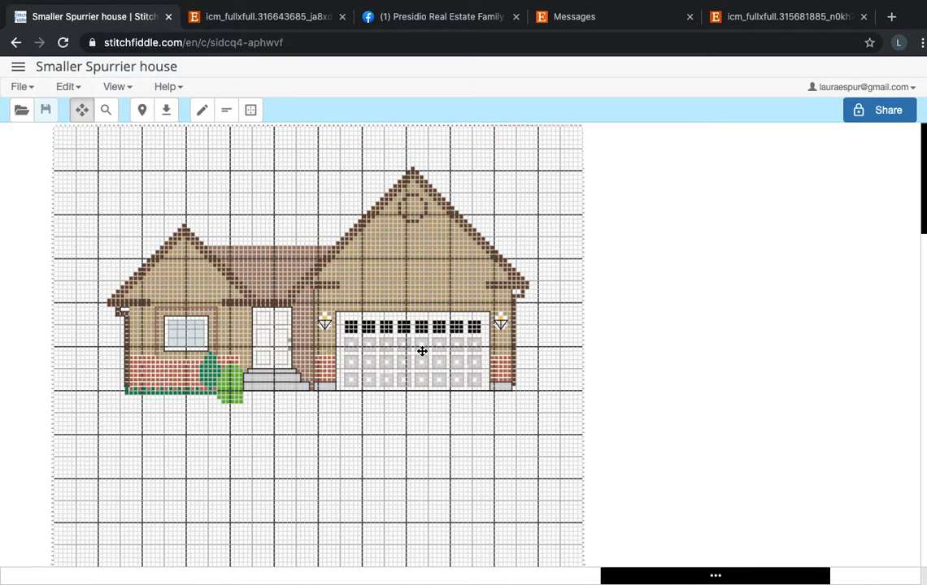
scroll(422, 351, up, 2)
scroll(422, 351, down, 2)
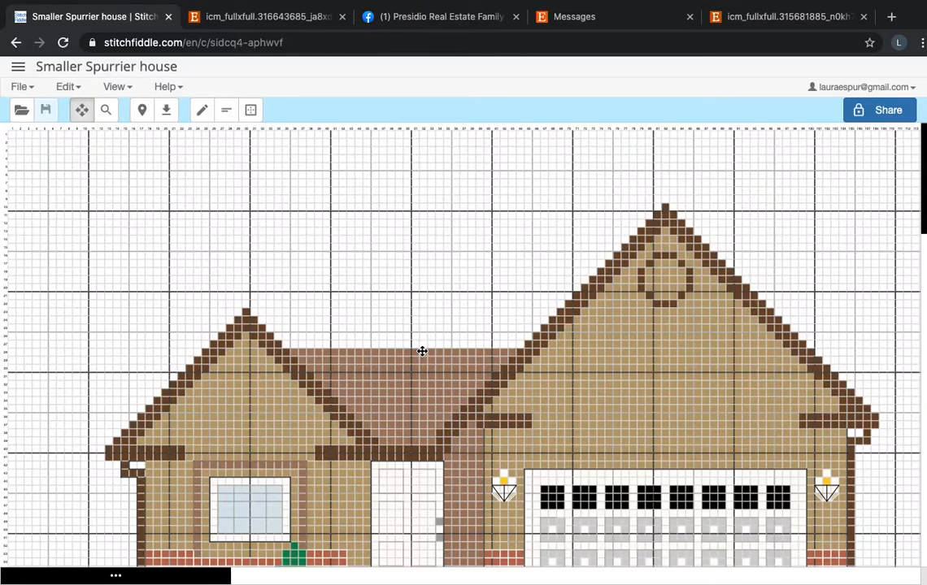
scroll(422, 352, down, 2)
scroll(226, 263, up, 1)
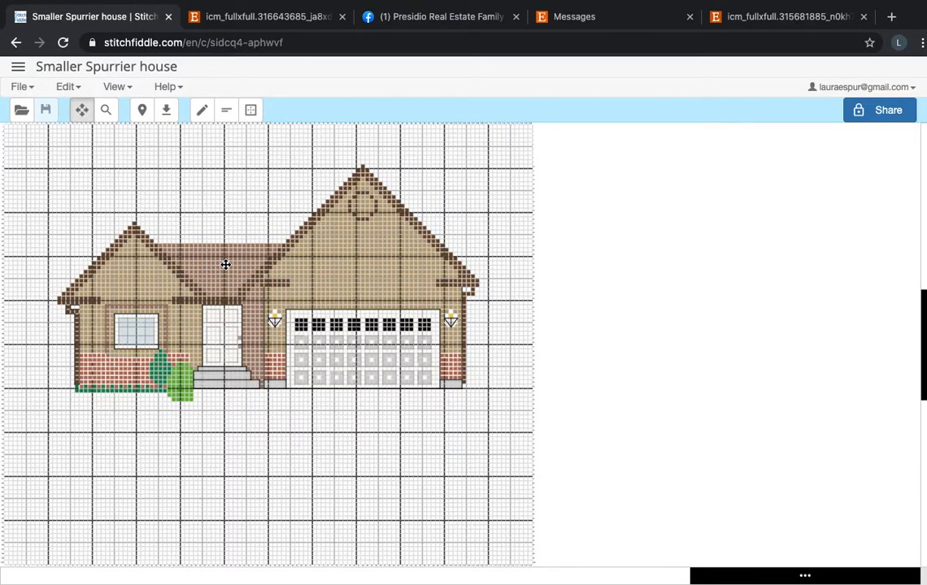
scroll(226, 264, left, 3)
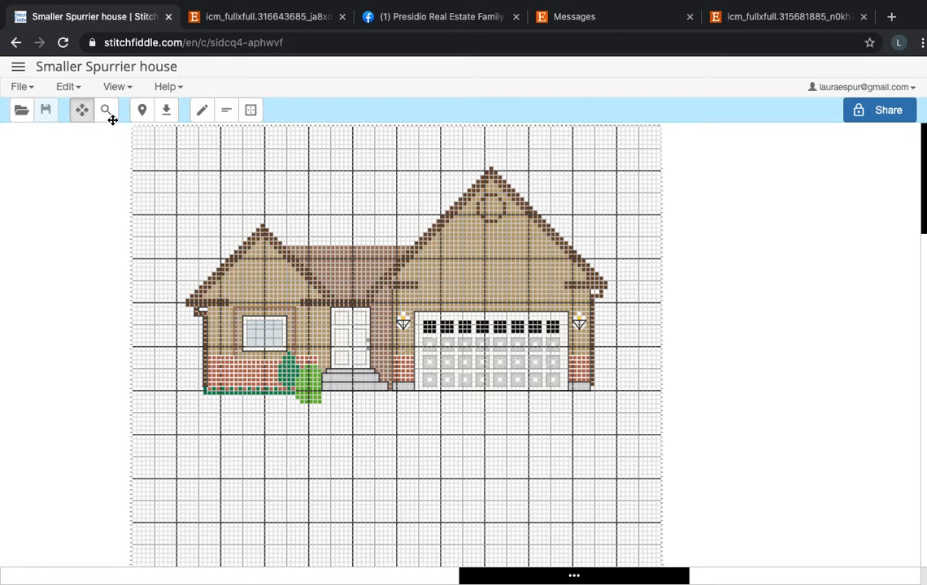
Add 10 blank columns to the left side of the tan house chart.
click(72, 88)
click(79, 114)
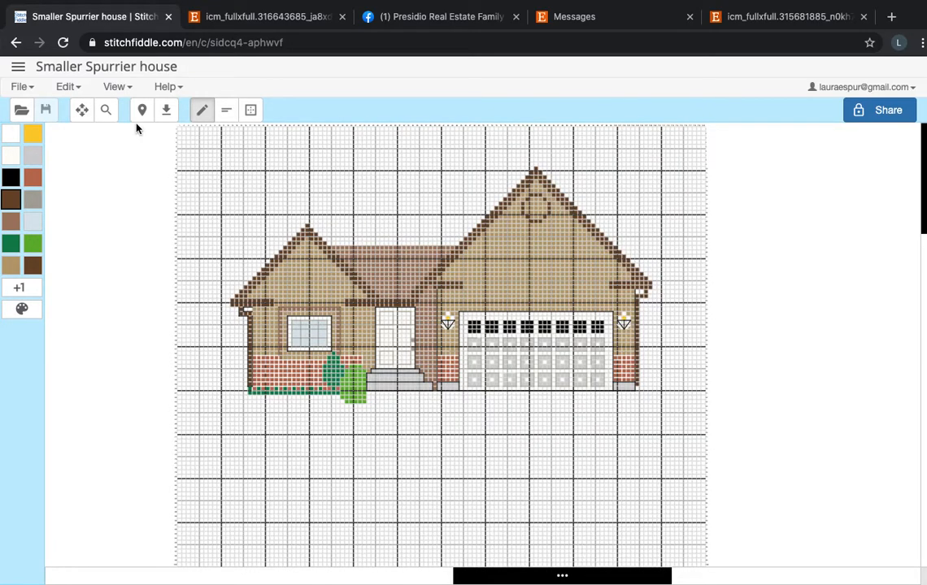
click(68, 87)
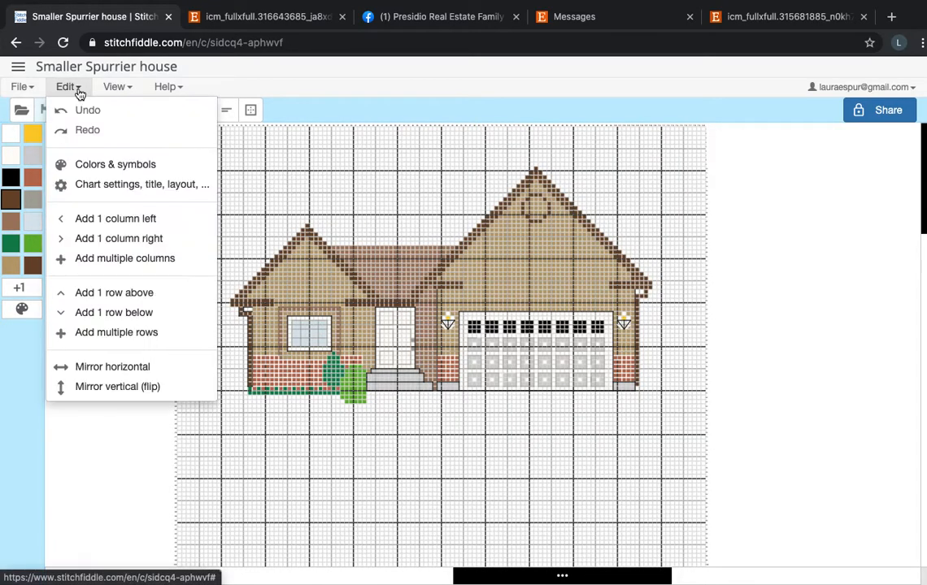
click(130, 259)
text(0)
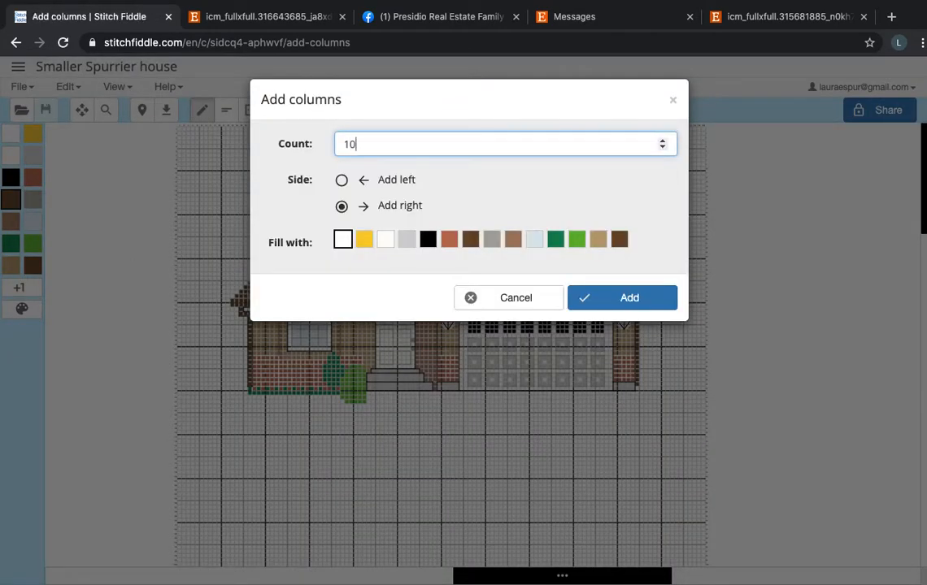
click(342, 180)
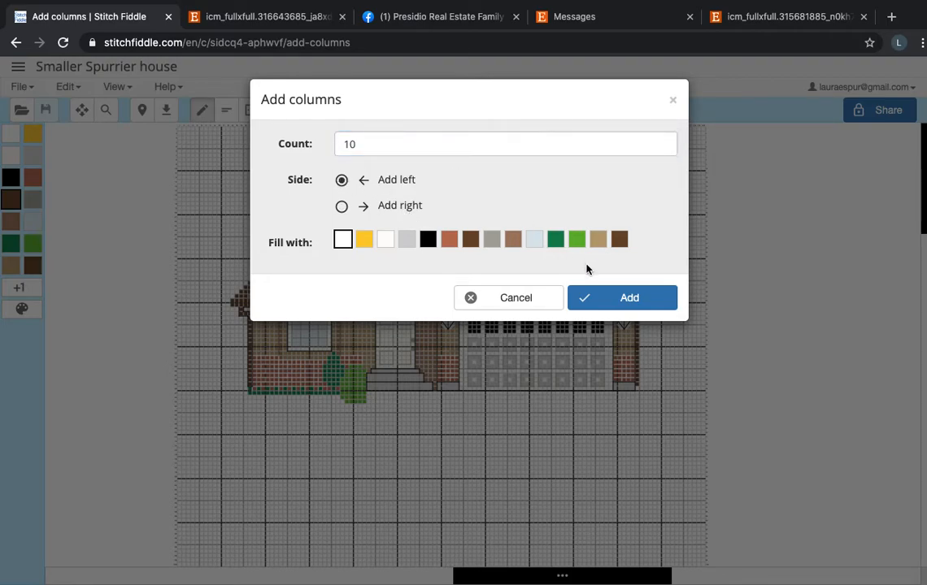
click(604, 297)
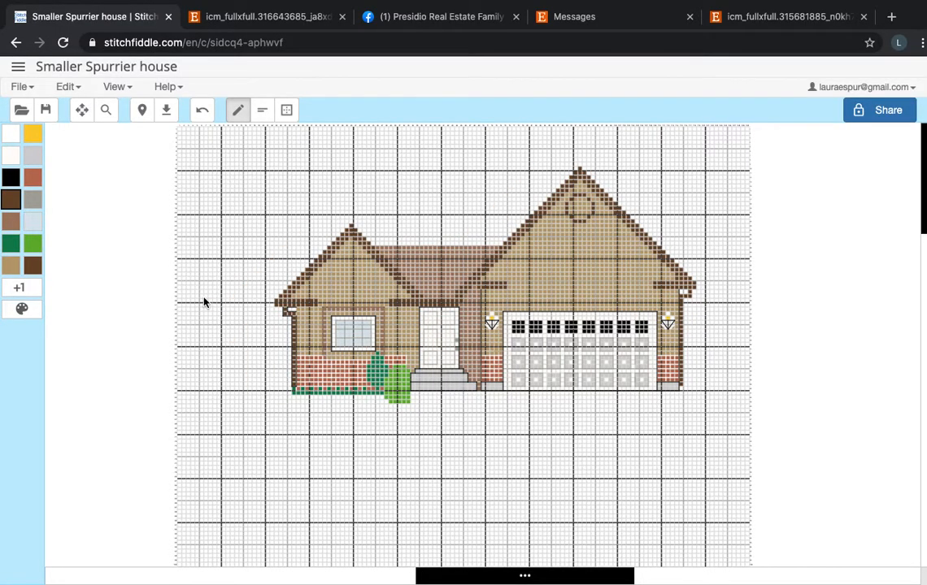
scroll(343, 381, right, 5)
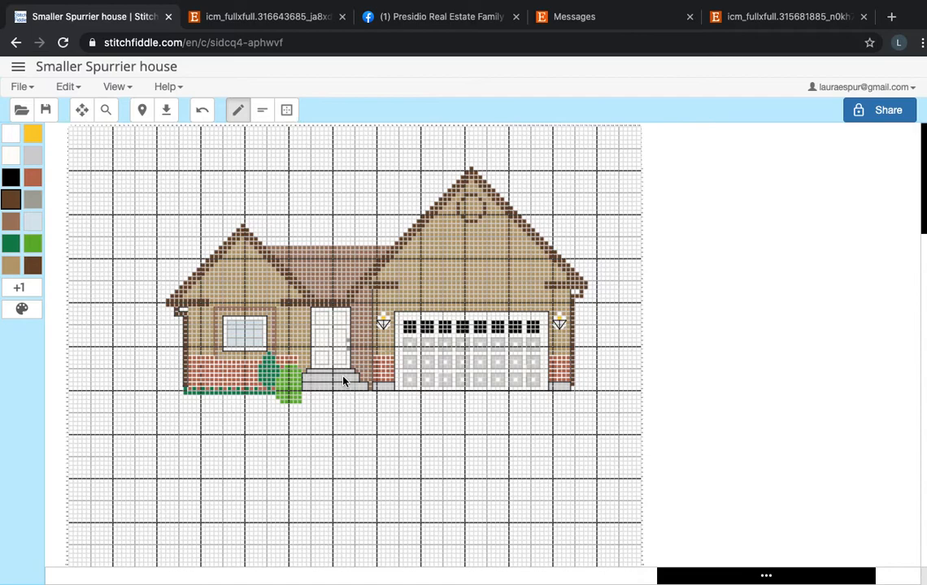
scroll(543, 373, left, 1)
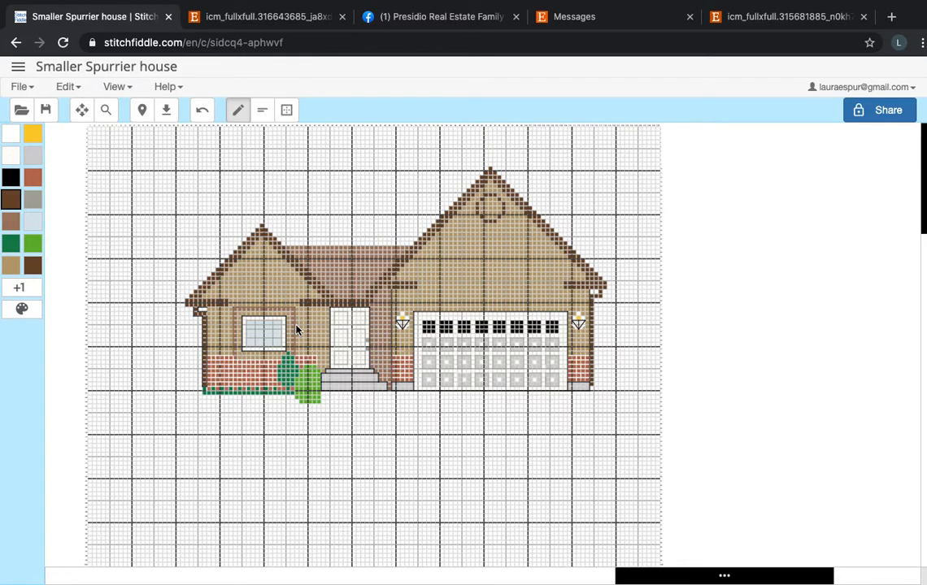
scroll(297, 329, left, 2)
scroll(297, 330, right, 1)
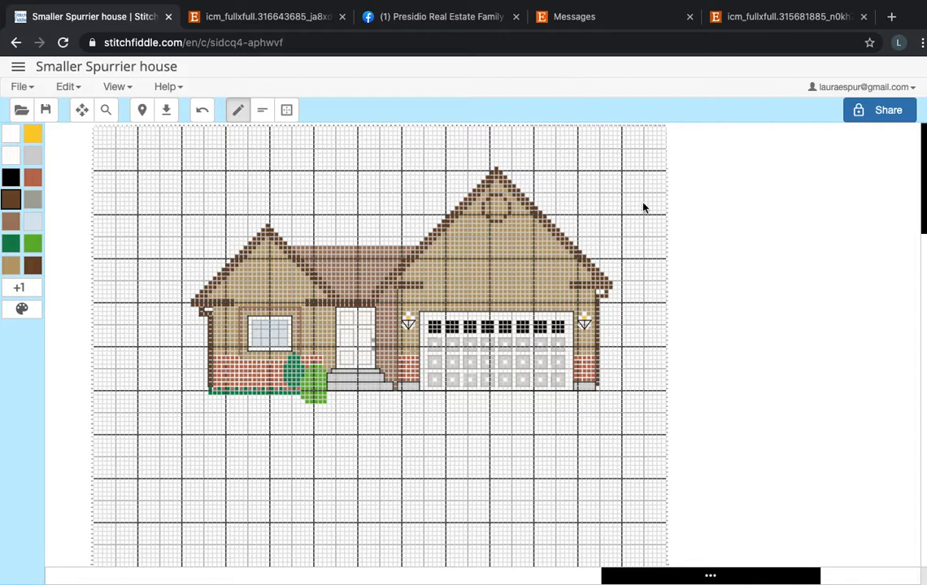
mouse_move(710, 7)
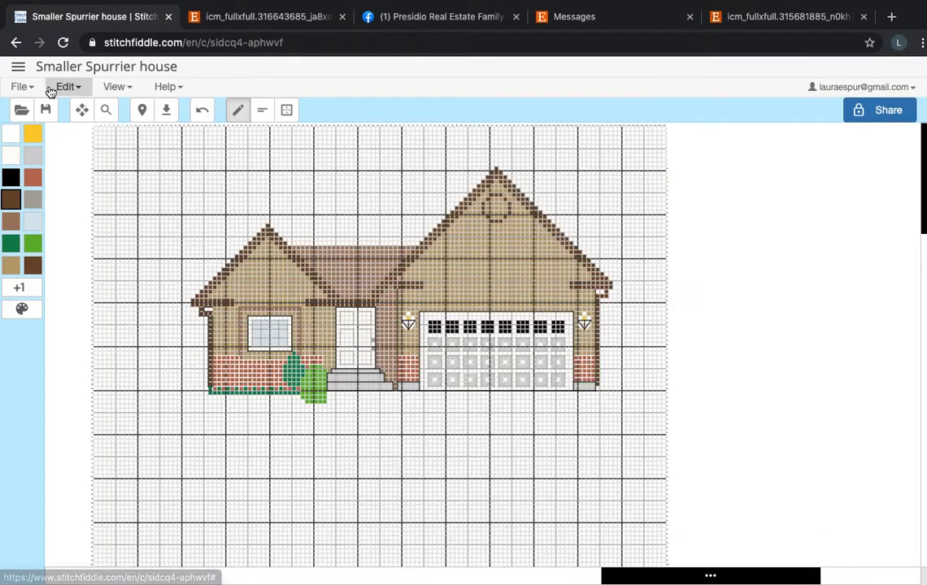
Return to the list of all saved charts and look through the earlier house, family and text patterns.
click(18, 66)
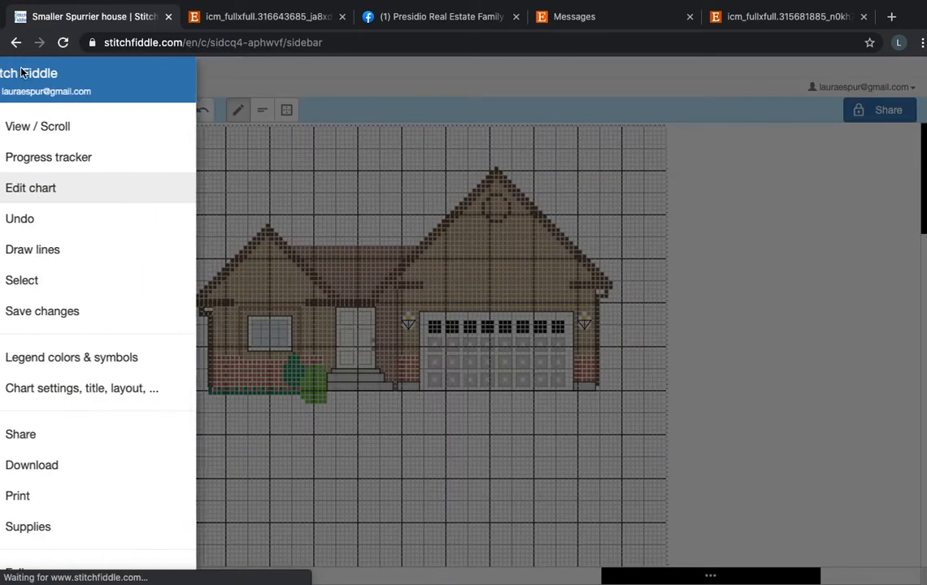
scroll(114, 424, down, 3)
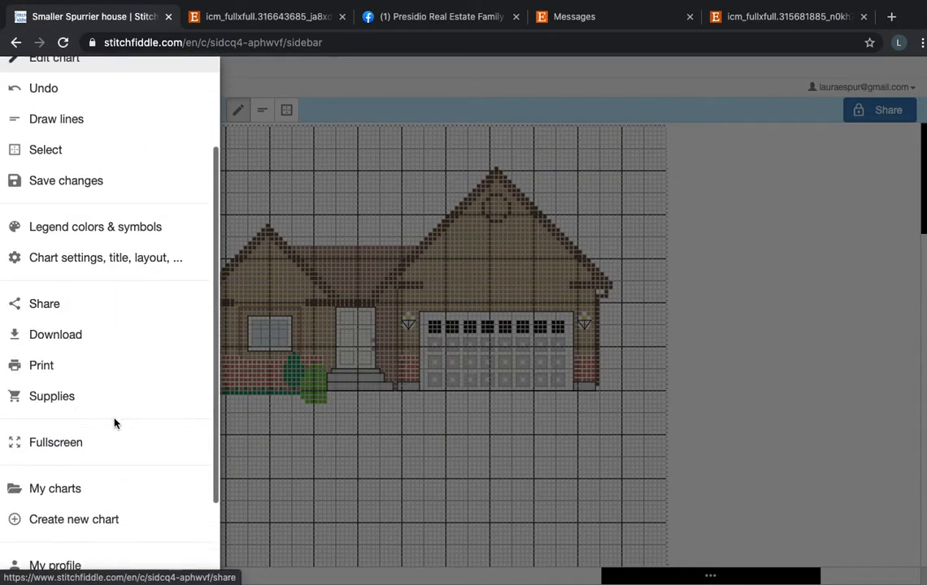
click(114, 493)
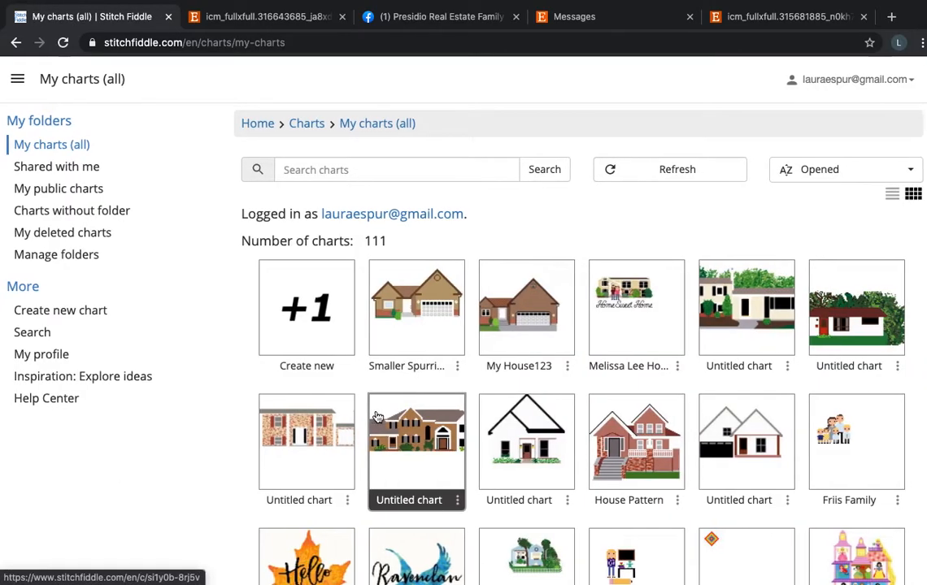
scroll(418, 431, down, 1)
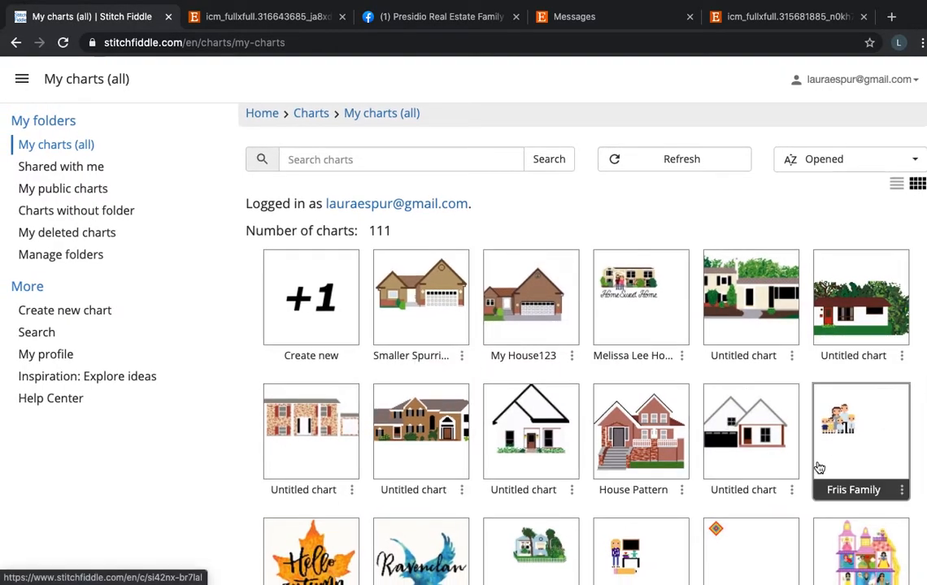
scroll(819, 467, down, 2)
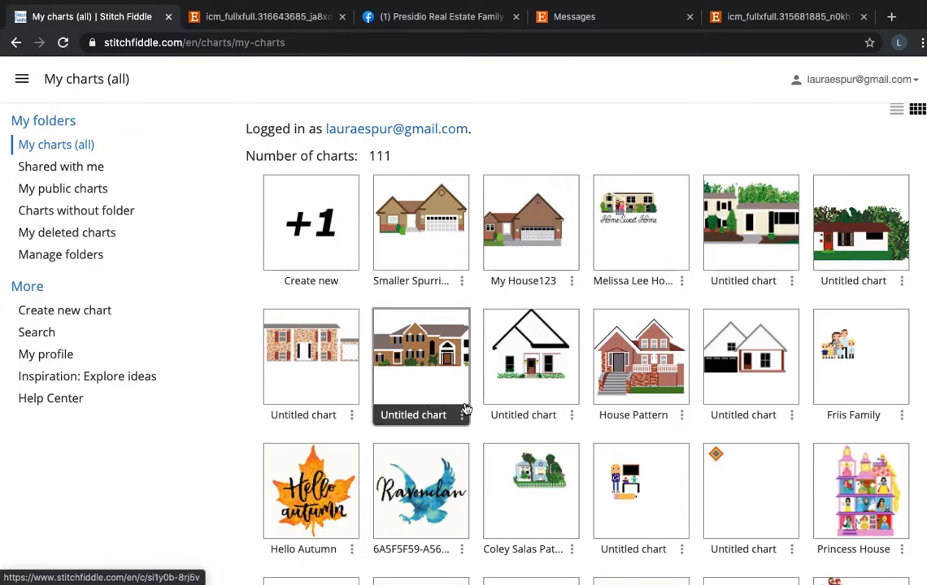
scroll(644, 453, down, 1)
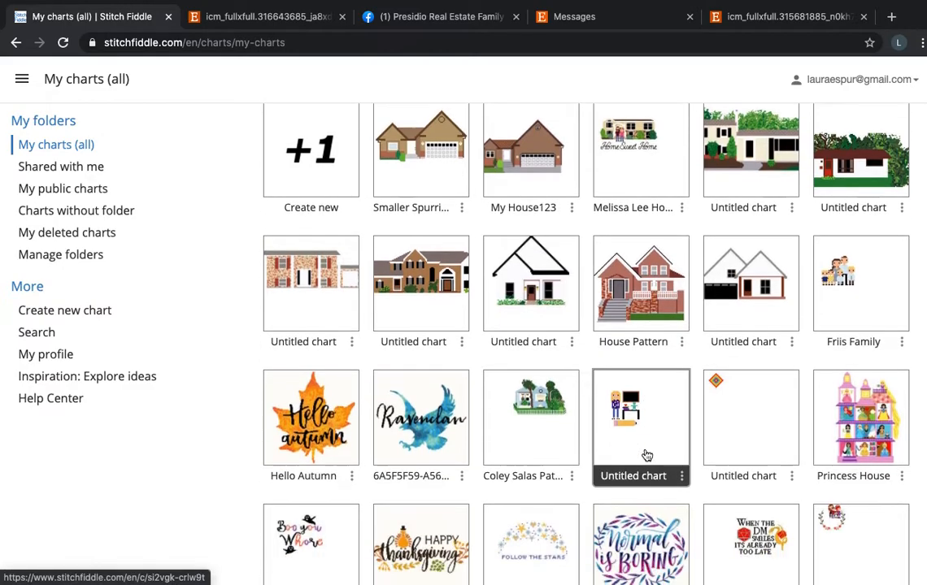
scroll(840, 439, down, 5)
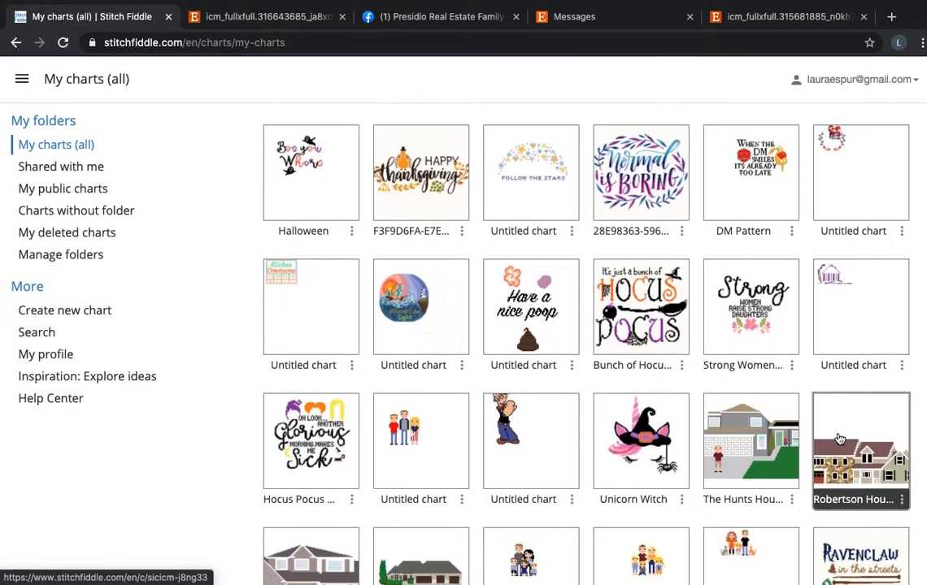
scroll(840, 439, down, 4)
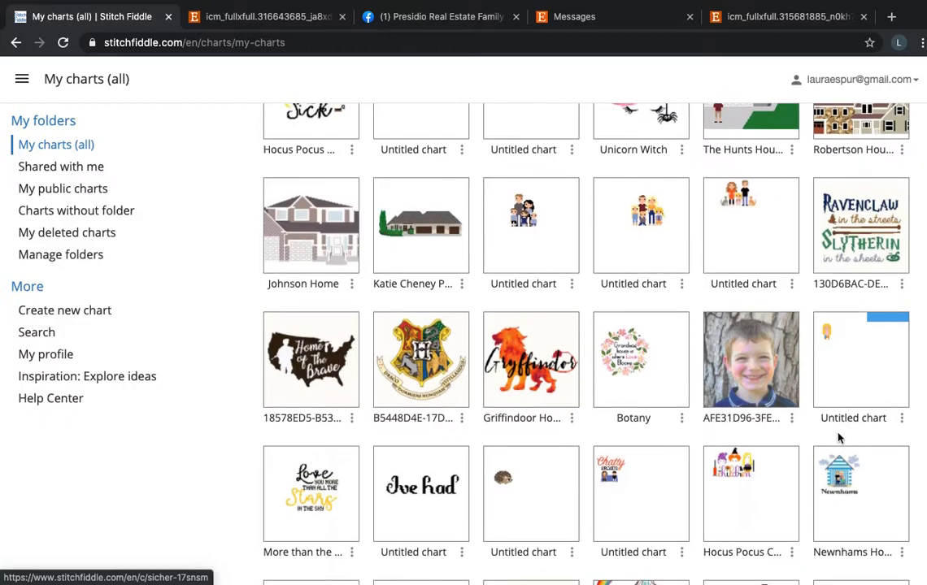
scroll(840, 439, up, 10)
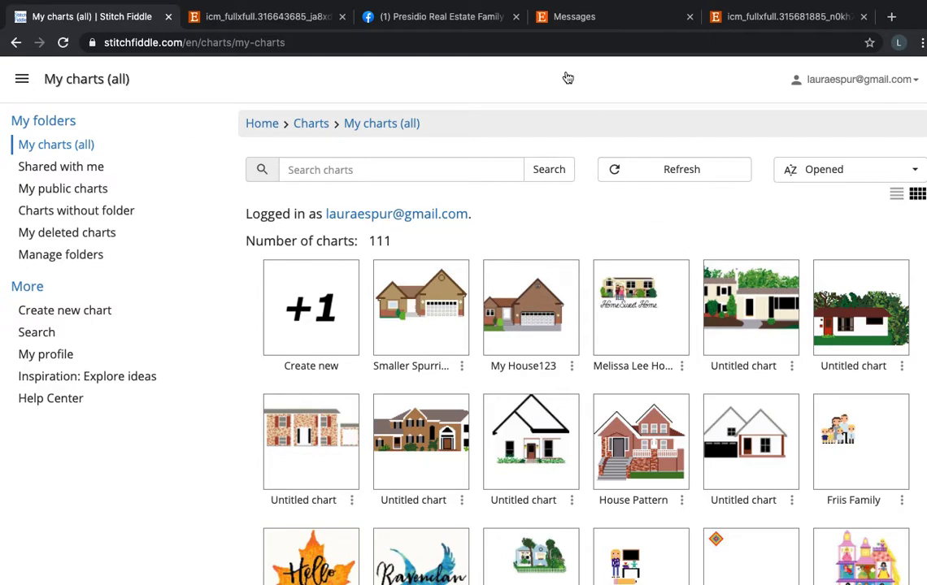
Close the Facebook browser tab with the Presidio Real Estate page.
click(515, 16)
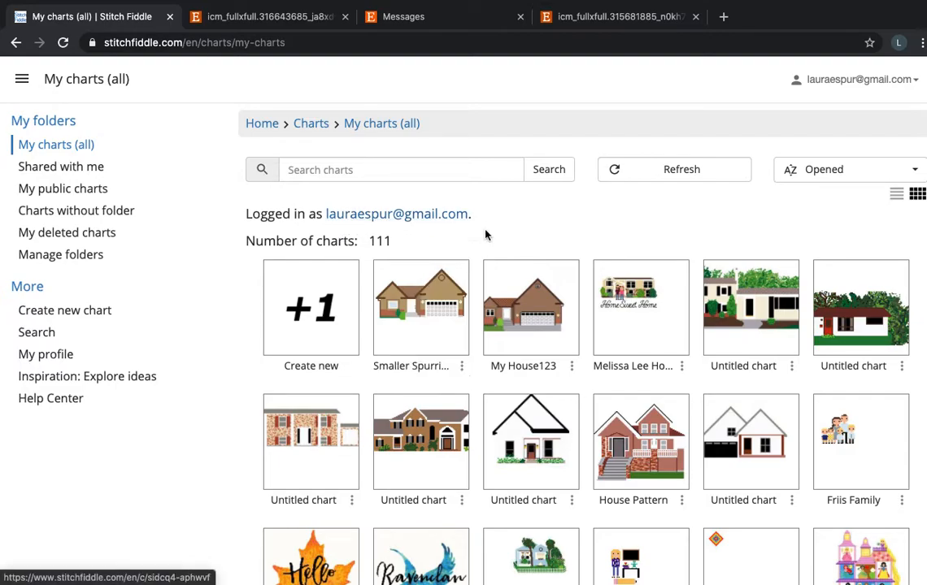
Highlight the logged-in account's e-mail address above the chart list, and clear the highlight.
drag(488, 215, 325, 222)
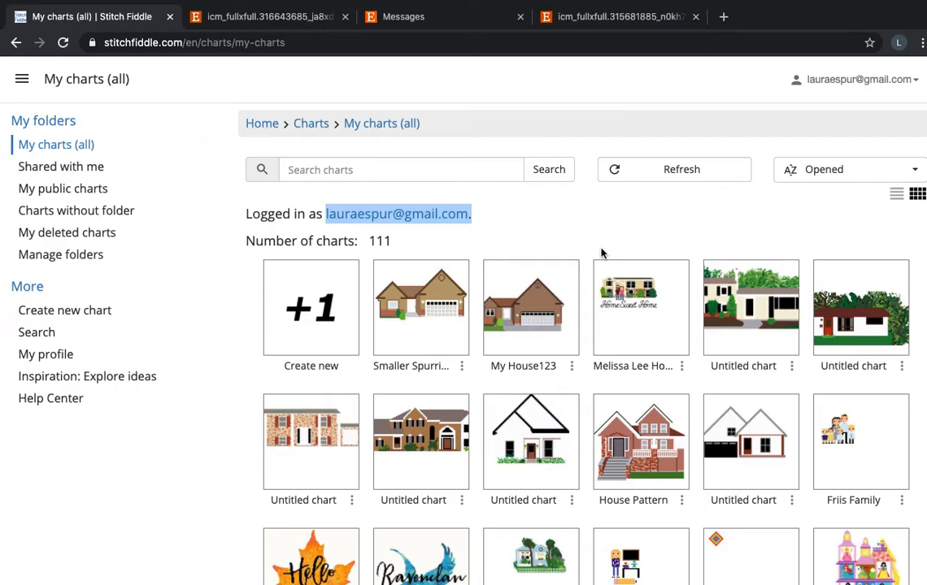
click(539, 220)
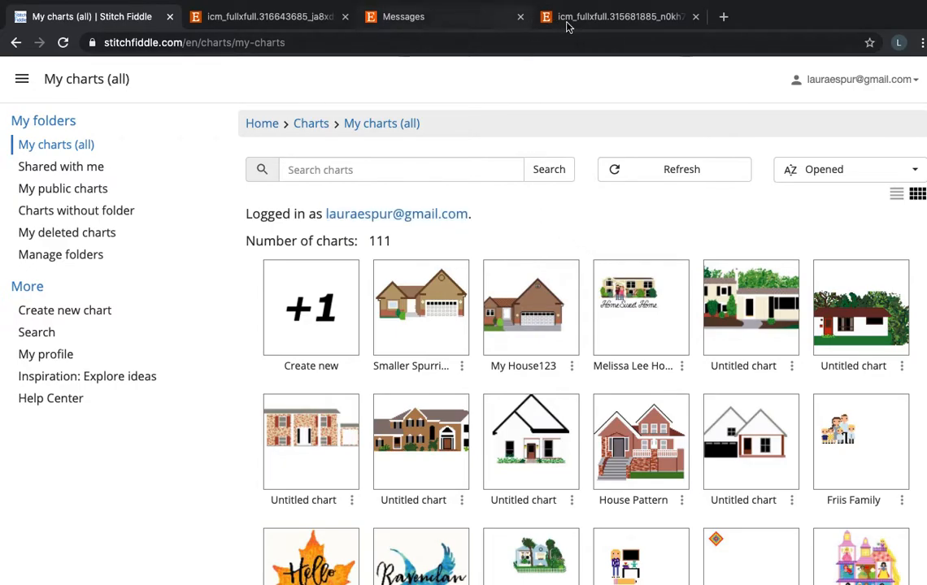
Open Etsy in a new browser tab and go through Shop Manager to the TheLoveofStitch storefront.
click(721, 18)
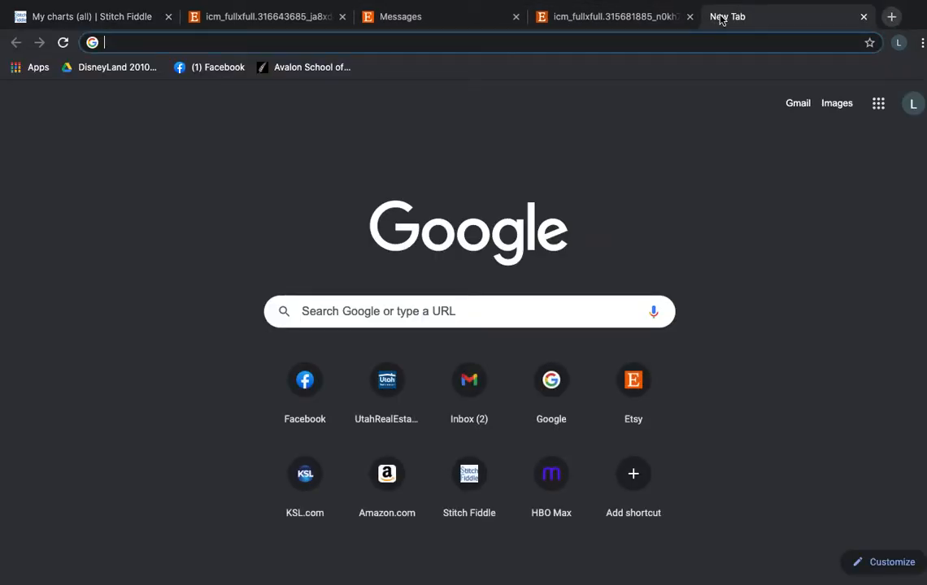
text(et)
key(Return)
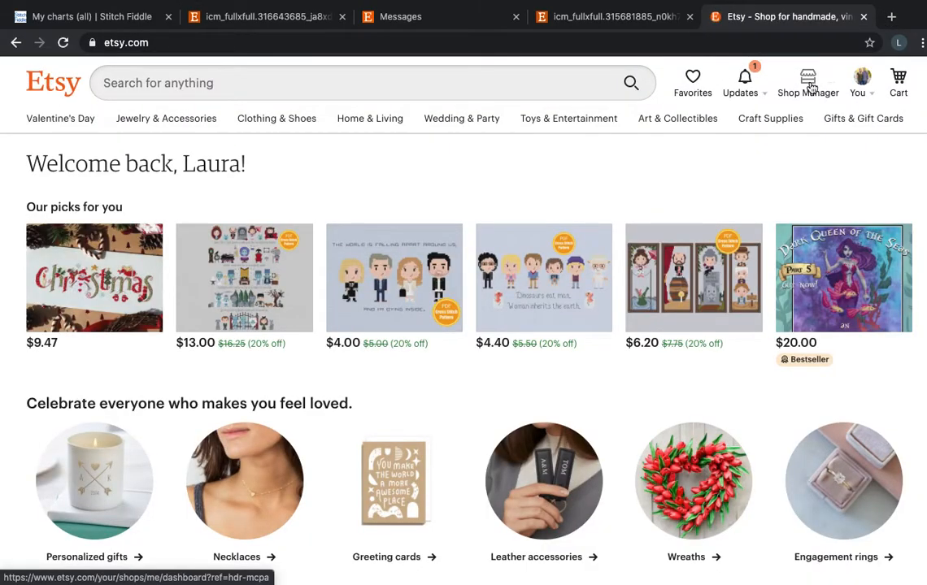
click(811, 84)
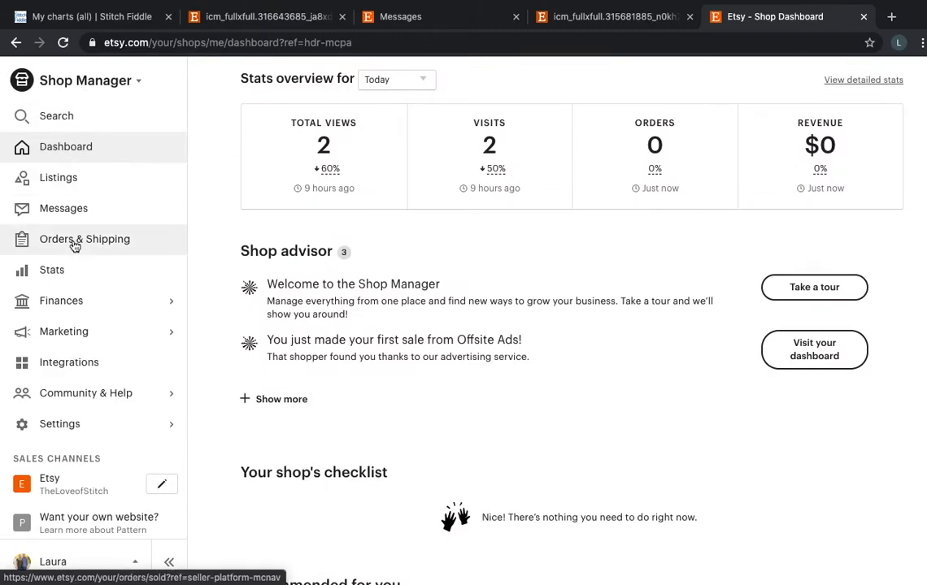
click(64, 488)
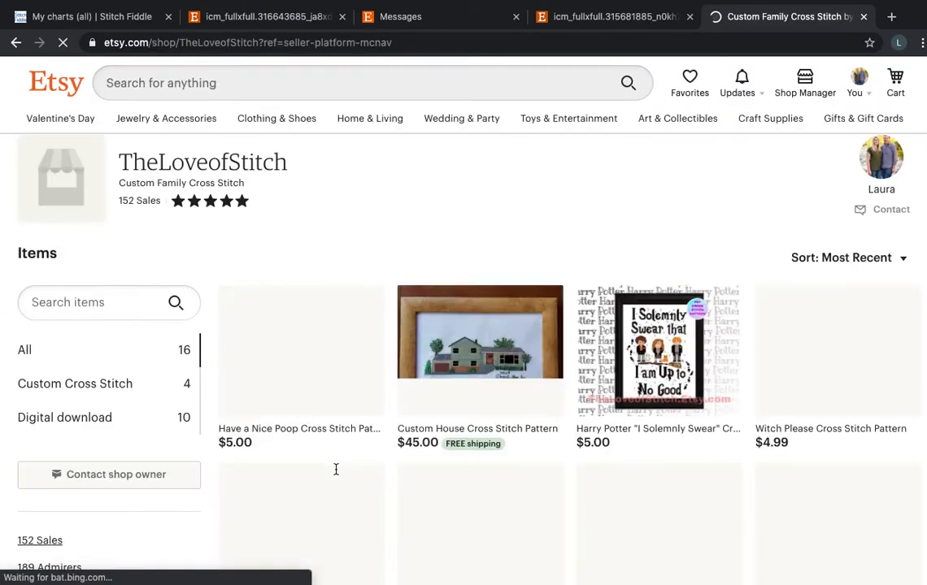
Look over the shop's items and open the Custom House Cross Stitch Pattern listing.
scroll(368, 325, down, 2)
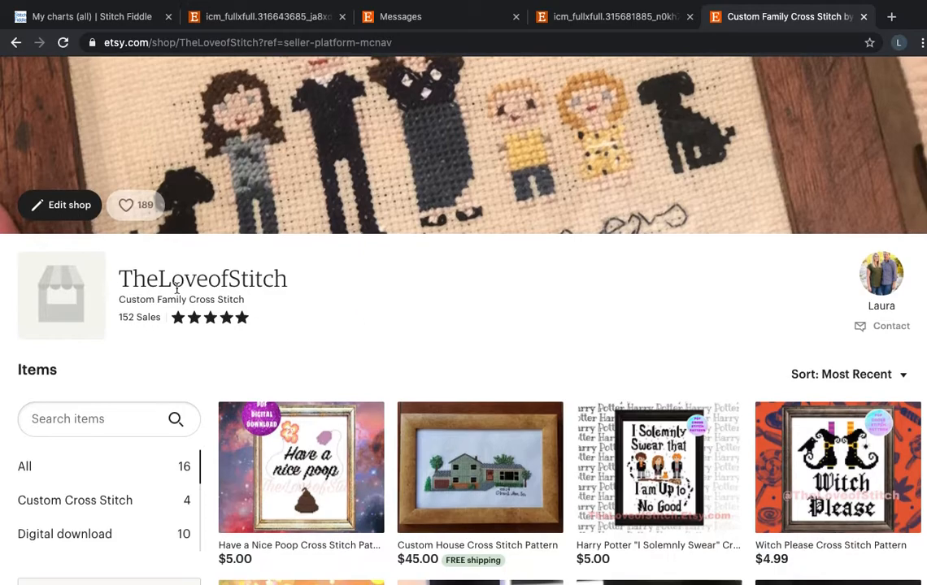
scroll(532, 396, down, 2)
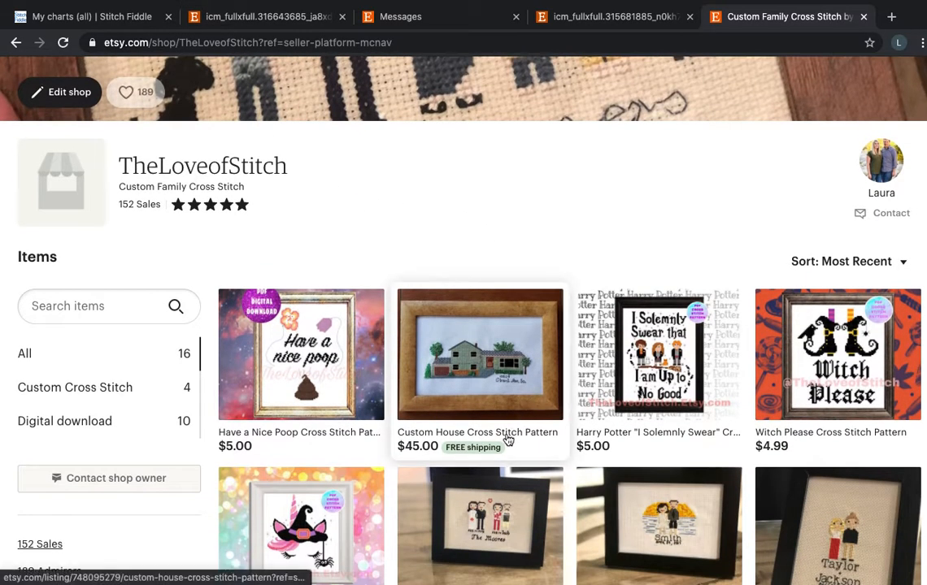
click(507, 439)
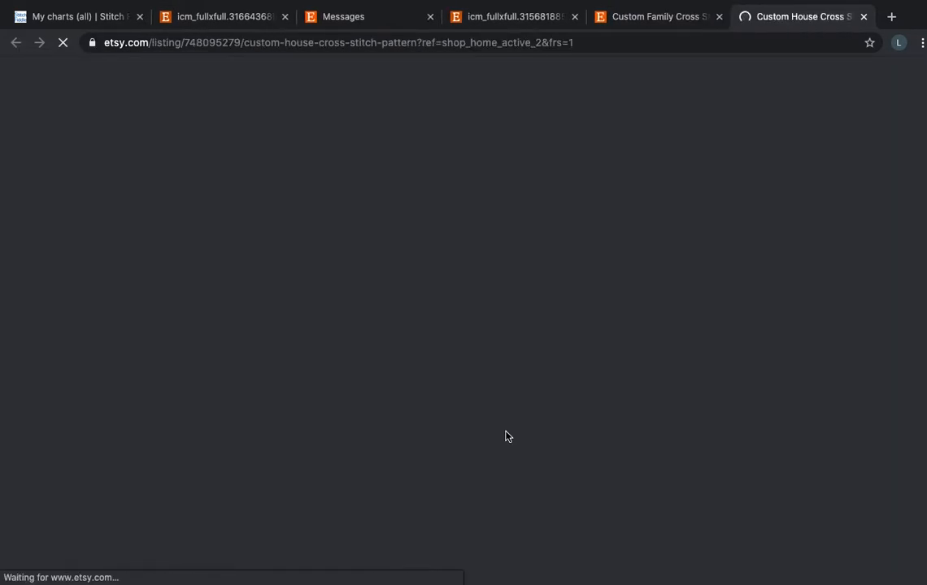
scroll(576, 453, down, 2)
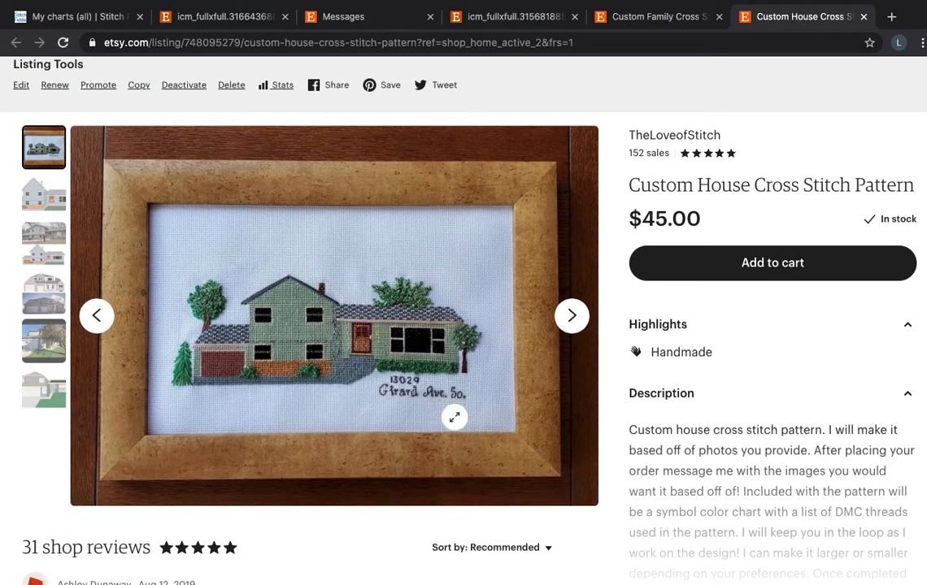
Compare the listing's framed green stitched house with the digital blue-gray pattern by alternating between the first two images.
click(572, 317)
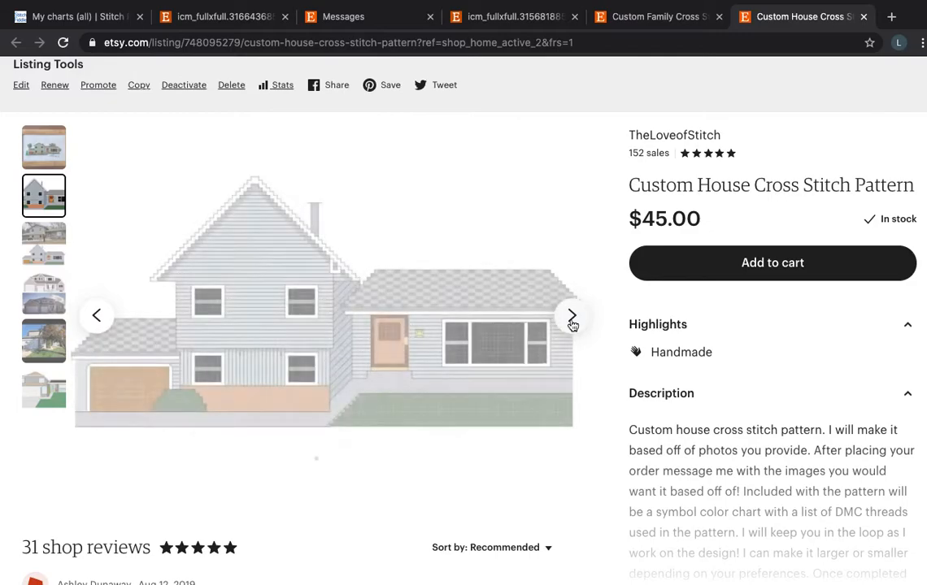
click(96, 316)
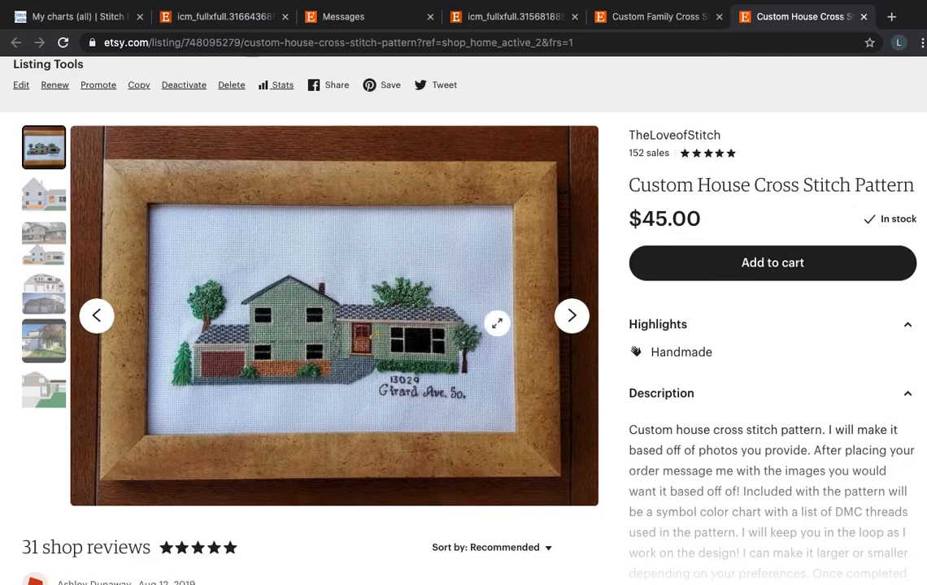
click(572, 316)
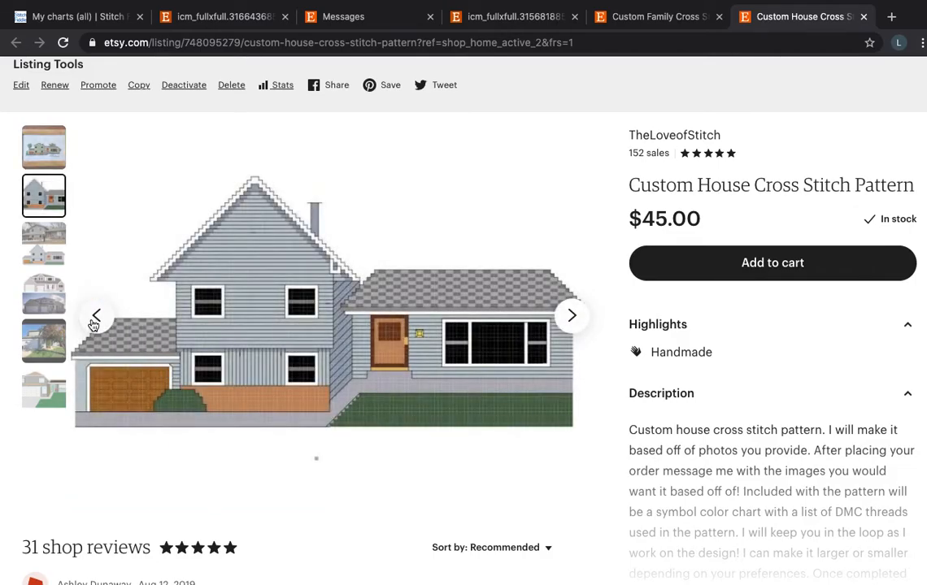
click(95, 317)
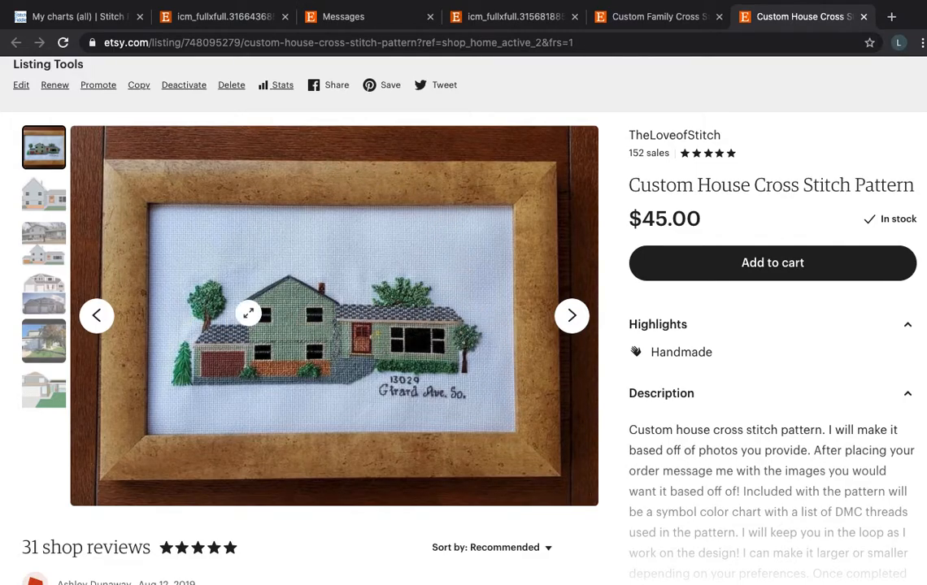
click(565, 320)
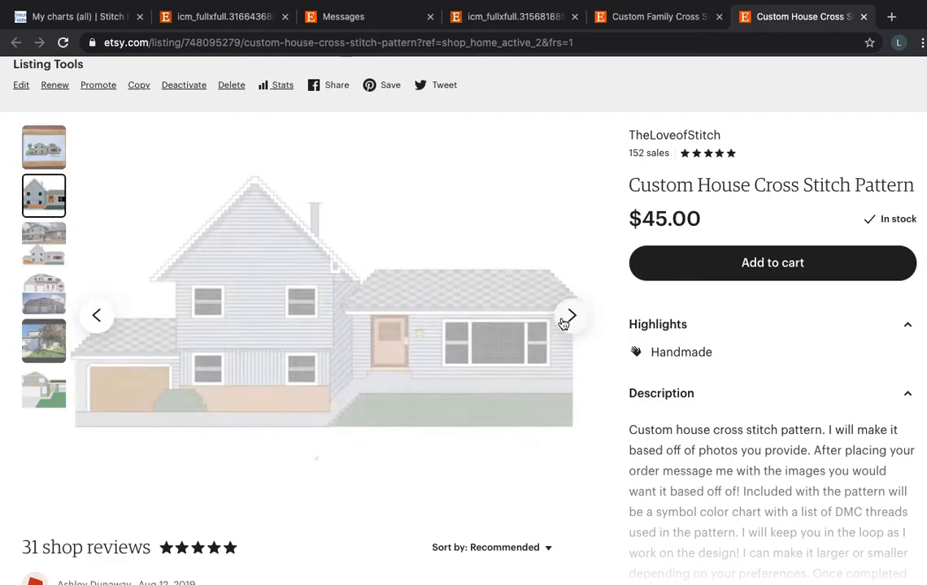
click(98, 316)
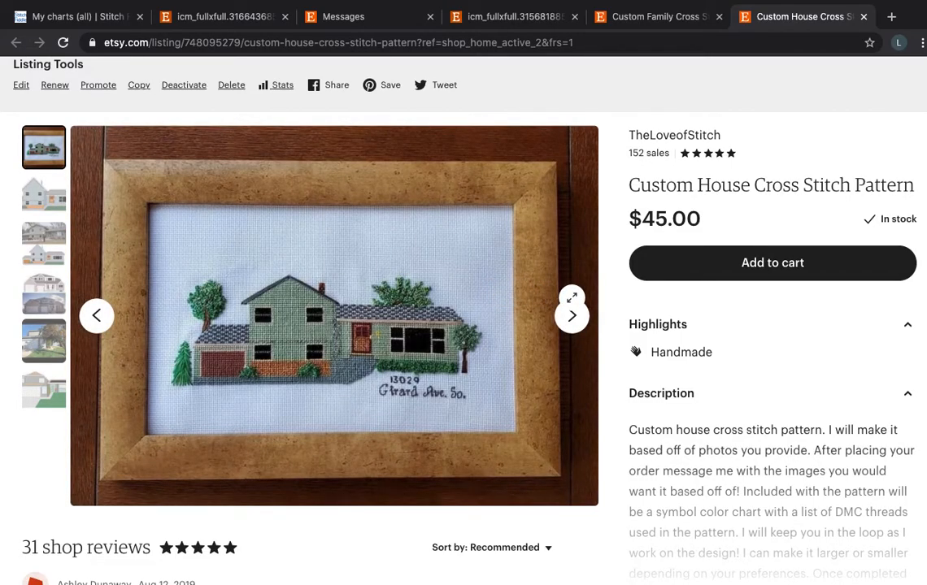
Enlarge the listing images and look through them up to the gray house pattern with the green lawn.
click(571, 298)
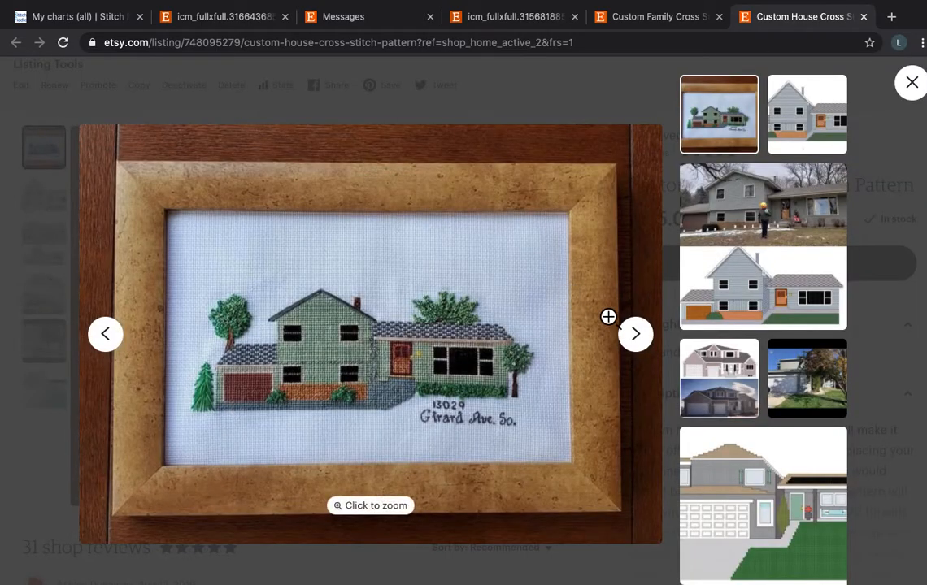
click(635, 335)
click(635, 335)
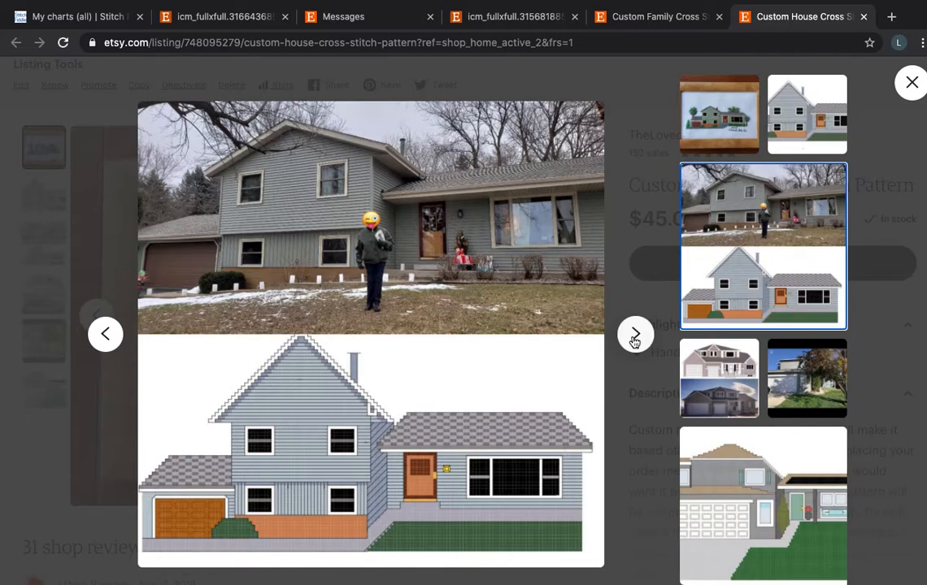
click(635, 335)
click(635, 335)
click(635, 335)
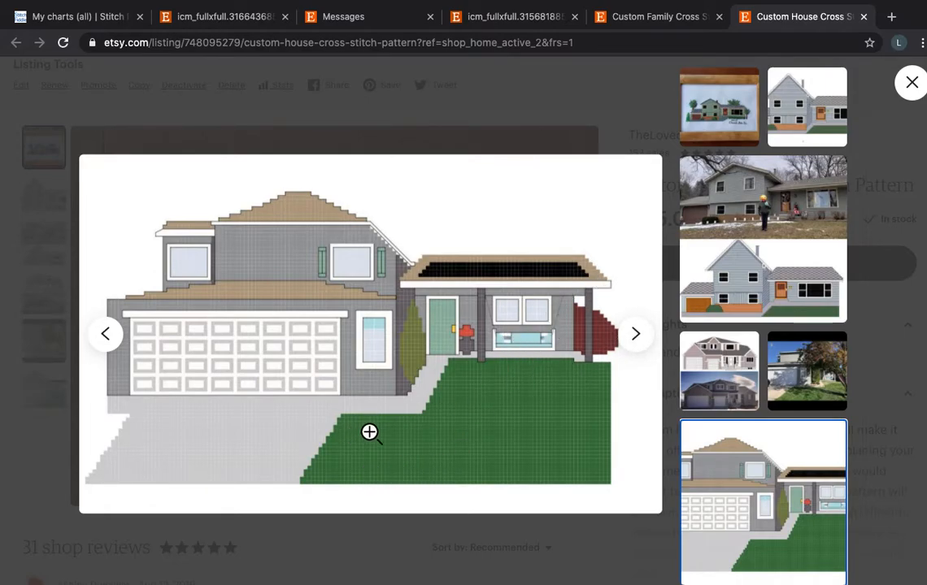
Compare the gray house pattern with its source photo, return to the framed house image and close the enlarged view.
click(102, 319)
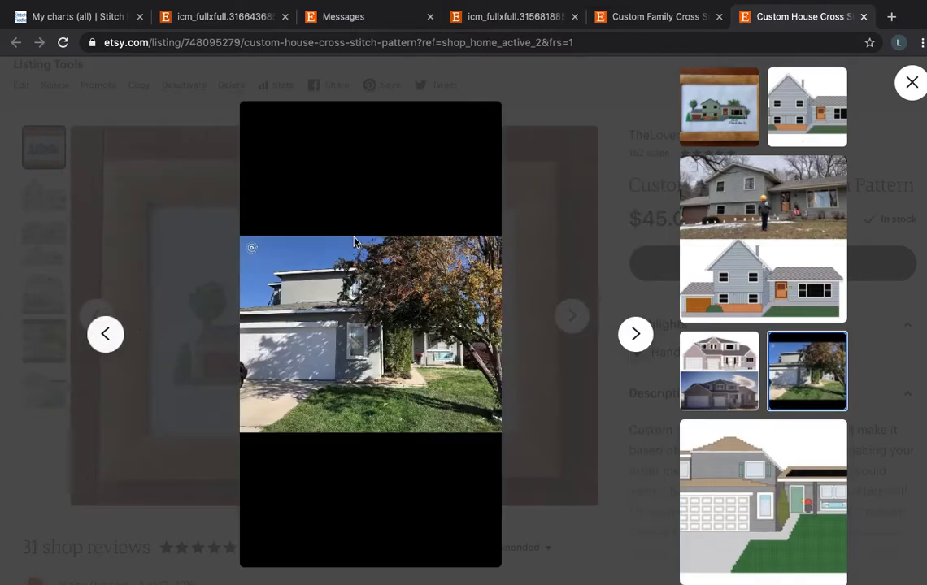
click(634, 340)
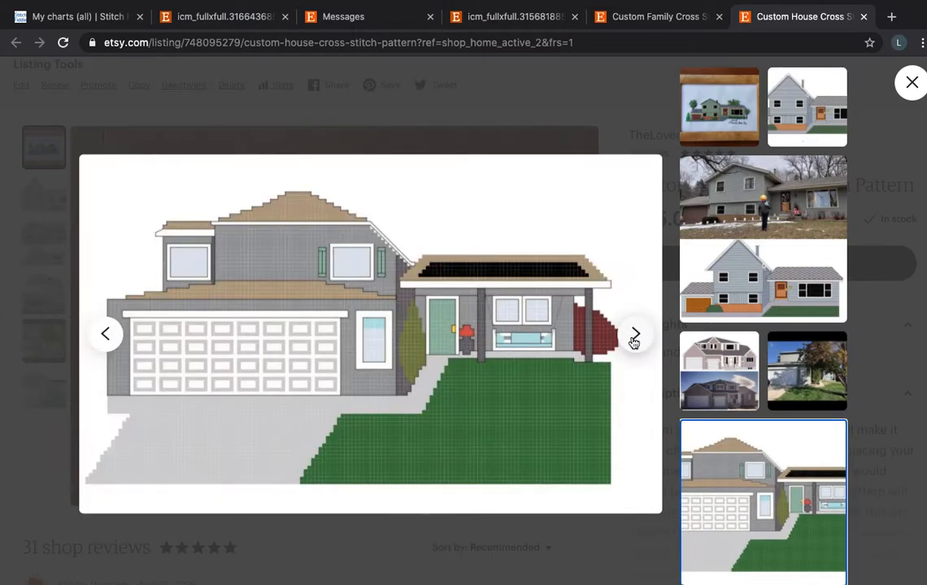
click(634, 338)
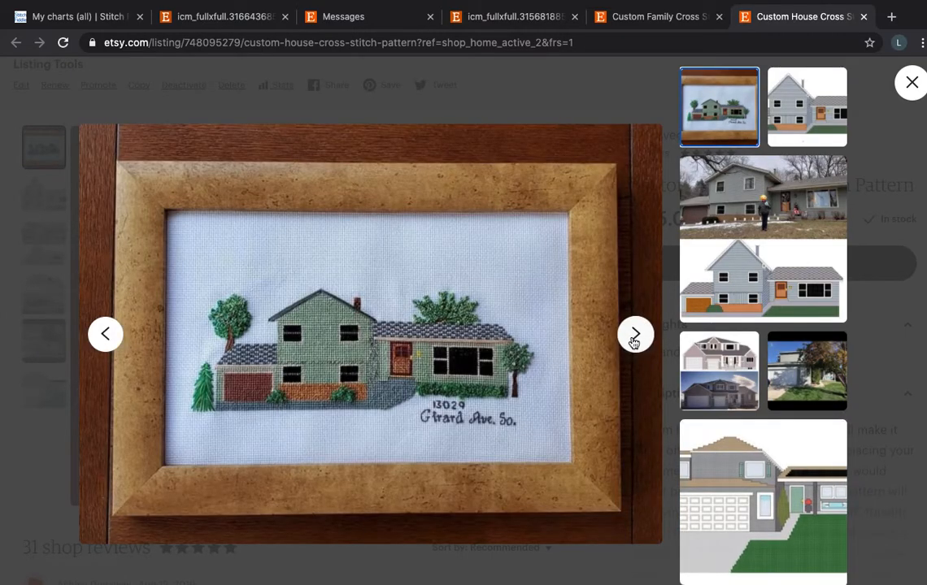
click(634, 338)
click(912, 83)
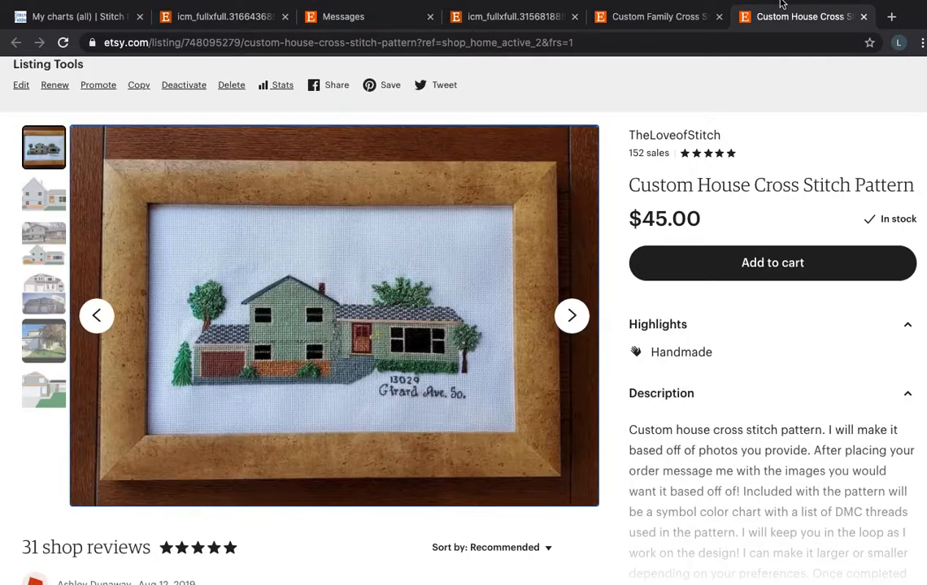